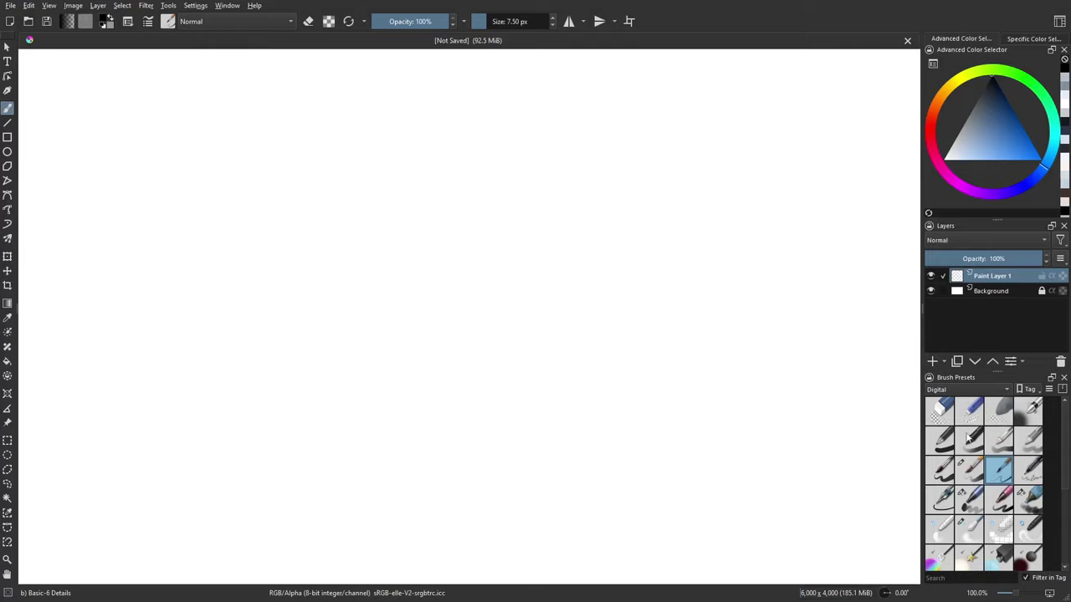
Step: Select the Marker Dry brush, test a stroke and undo it, and reduce the brush size to 25.75 px
{"action": "left_click", "coordinate": [1021, 502]}
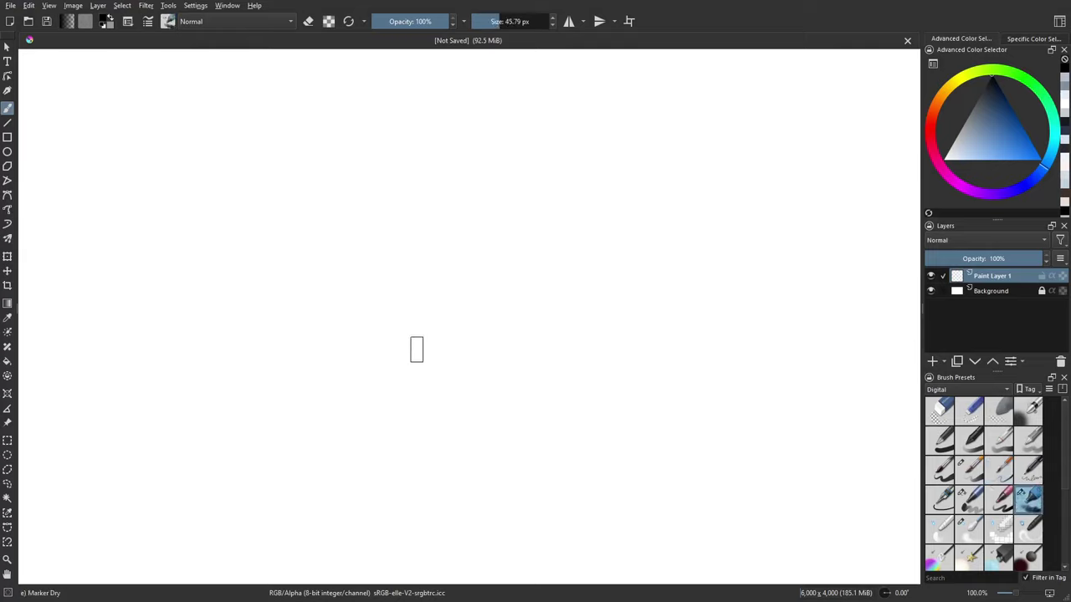
{"action": "mouse_move", "coordinate": [407, 343]}
{"action": "left_mouse_down"}
{"action": "mouse_move", "coordinate": [389, 336]}
{"action": "mouse_move", "coordinate": [418, 297]}
{"action": "mouse_move", "coordinate": [458, 304]}
{"action": "mouse_move", "coordinate": [490, 343]}
{"action": "mouse_move", "coordinate": [481, 358]}
{"action": "left_mouse_up"}
{"action": "key", "text": "ctrl+z"}
{"action": "left_click_drag", "start_coordinate": [417, 342], "coordinate": [404, 341]}
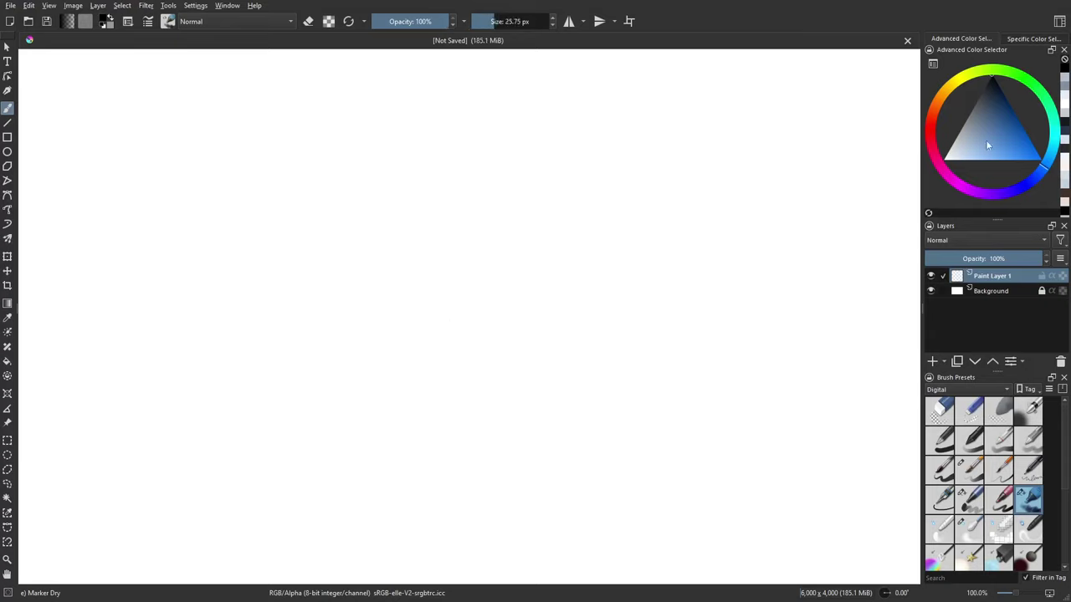
Step: Outline the pistol's long slide and the shorter frame block beneath it with light grey straight lines
{"action": "key", "text": "v"}
{"action": "left_click_drag", "start_coordinate": [248, 251], "coordinate": [708, 251]}
{"action": "mouse_move", "coordinate": [252, 250]}
{"action": "left_mouse_down"}
{"action": "mouse_move", "coordinate": [251, 324]}
{"action": "mouse_move", "coordinate": [695, 327]}
{"action": "left_mouse_up"}
{"action": "left_click_drag", "start_coordinate": [697, 253], "coordinate": [693, 324]}
{"action": "mouse_move", "coordinate": [328, 327]}
{"action": "left_mouse_down"}
{"action": "mouse_move", "coordinate": [325, 374]}
{"action": "mouse_move", "coordinate": [693, 376]}
{"action": "left_mouse_up"}
{"action": "left_click_drag", "start_coordinate": [685, 333], "coordinate": [683, 370]}
Step: Outline the slanted grip and the trigger guard below the frame with straight lines
{"action": "left_click_drag", "start_coordinate": [663, 427], "coordinate": [622, 343]}
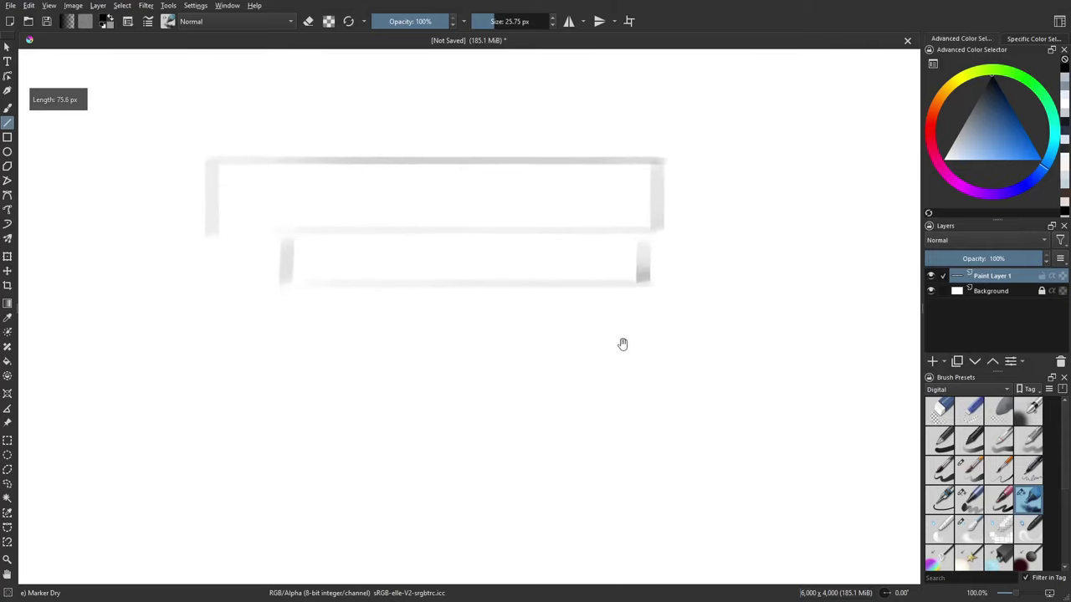
{"action": "mouse_move", "coordinate": [484, 291]}
{"action": "left_mouse_down"}
{"action": "mouse_move", "coordinate": [563, 468]}
{"action": "mouse_move", "coordinate": [550, 474]}
{"action": "left_mouse_up"}
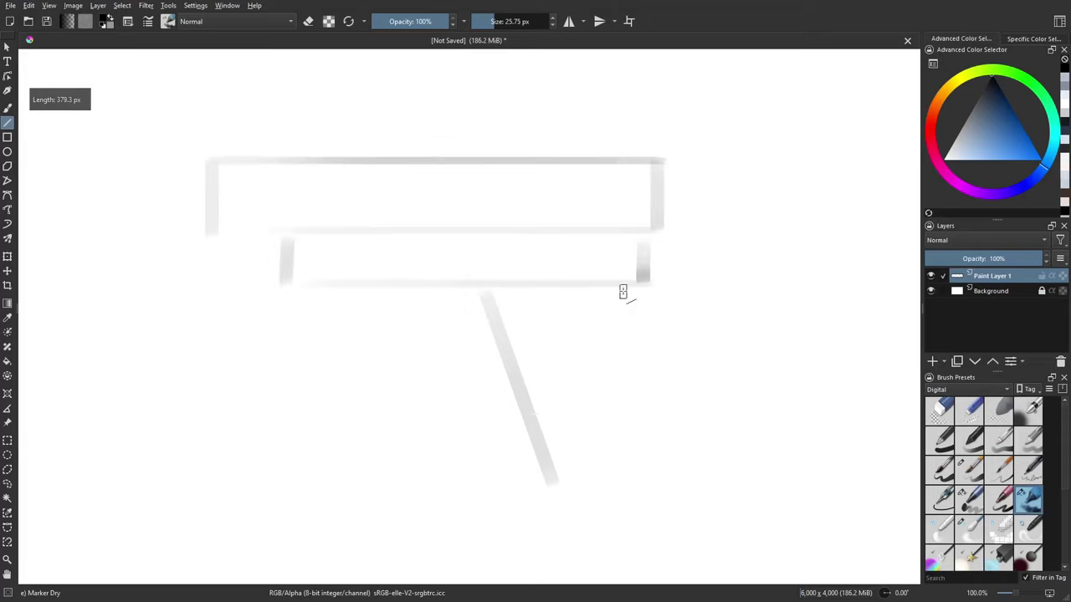
{"action": "mouse_move", "coordinate": [622, 291]}
{"action": "left_mouse_down"}
{"action": "mouse_move", "coordinate": [672, 449]}
{"action": "mouse_move", "coordinate": [690, 471]}
{"action": "left_mouse_up"}
{"action": "left_click_drag", "start_coordinate": [557, 481], "coordinate": [691, 481]}
{"action": "mouse_move", "coordinate": [385, 292]}
{"action": "left_mouse_down"}
{"action": "mouse_move", "coordinate": [398, 365]}
{"action": "mouse_move", "coordinate": [507, 361]}
{"action": "left_mouse_up"}
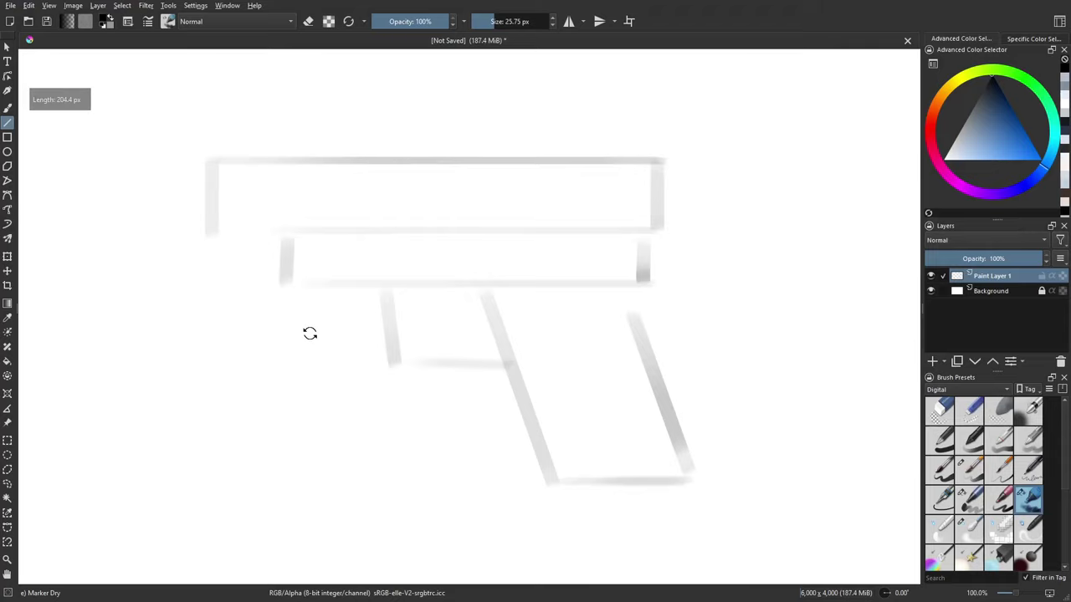
Step: Fill the slide with a mid grey using the freehand Marker Dry brush at about 50 px
{"action": "left_click_drag", "start_coordinate": [309, 329], "coordinate": [488, 376]}
{"action": "left_click_drag", "start_coordinate": [451, 327], "coordinate": [466, 327]}
{"action": "left_click_drag", "start_coordinate": [462, 323], "coordinate": [488, 331]}
{"action": "mouse_move", "coordinate": [958, 153]}
{"action": "left_mouse_down"}
{"action": "mouse_move", "coordinate": [949, 138]}
{"action": "mouse_move", "coordinate": [981, 98]}
{"action": "mouse_move", "coordinate": [967, 121]}
{"action": "left_mouse_up"}
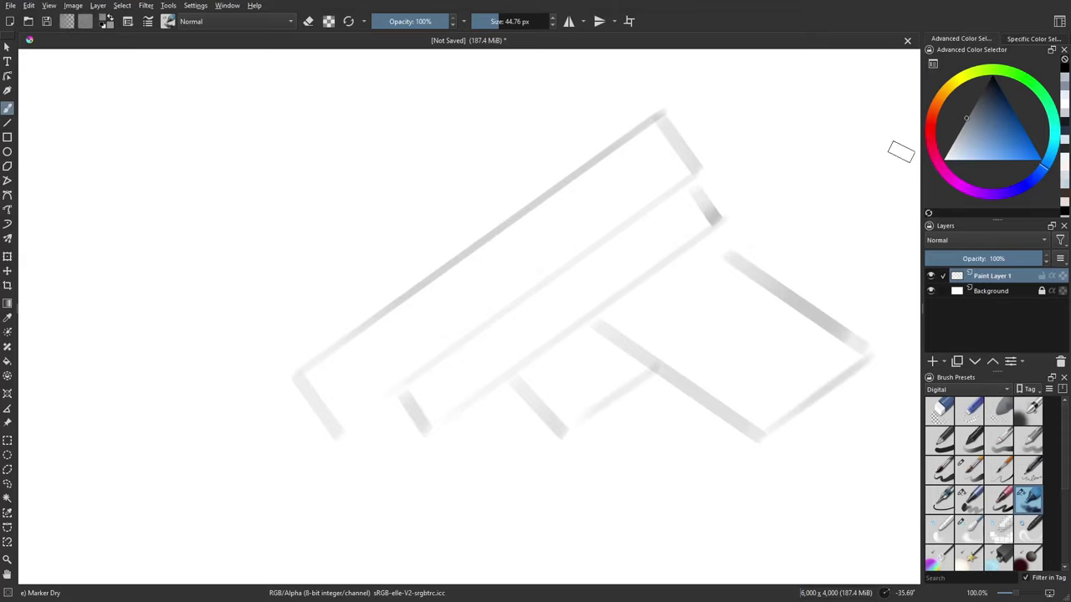
{"action": "left_click_drag", "start_coordinate": [567, 315], "coordinate": [600, 305]}
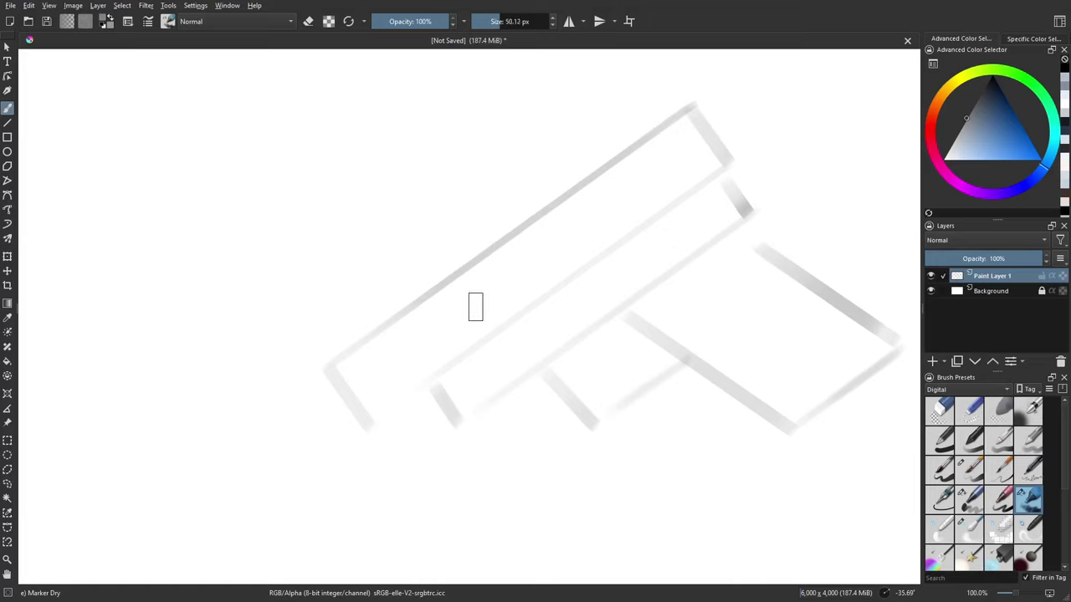
{"action": "mouse_move", "coordinate": [418, 334]}
{"action": "left_mouse_down"}
{"action": "mouse_move", "coordinate": [536, 263]}
{"action": "mouse_move", "coordinate": [412, 351]}
{"action": "mouse_move", "coordinate": [577, 249]}
{"action": "mouse_move", "coordinate": [349, 370]}
{"action": "mouse_move", "coordinate": [524, 259]}
{"action": "mouse_move", "coordinate": [356, 363]}
{"action": "mouse_move", "coordinate": [375, 376]}
{"action": "mouse_move", "coordinate": [364, 386]}
{"action": "mouse_move", "coordinate": [341, 380]}
{"action": "mouse_move", "coordinate": [368, 408]}
{"action": "mouse_move", "coordinate": [534, 281]}
{"action": "left_mouse_up"}
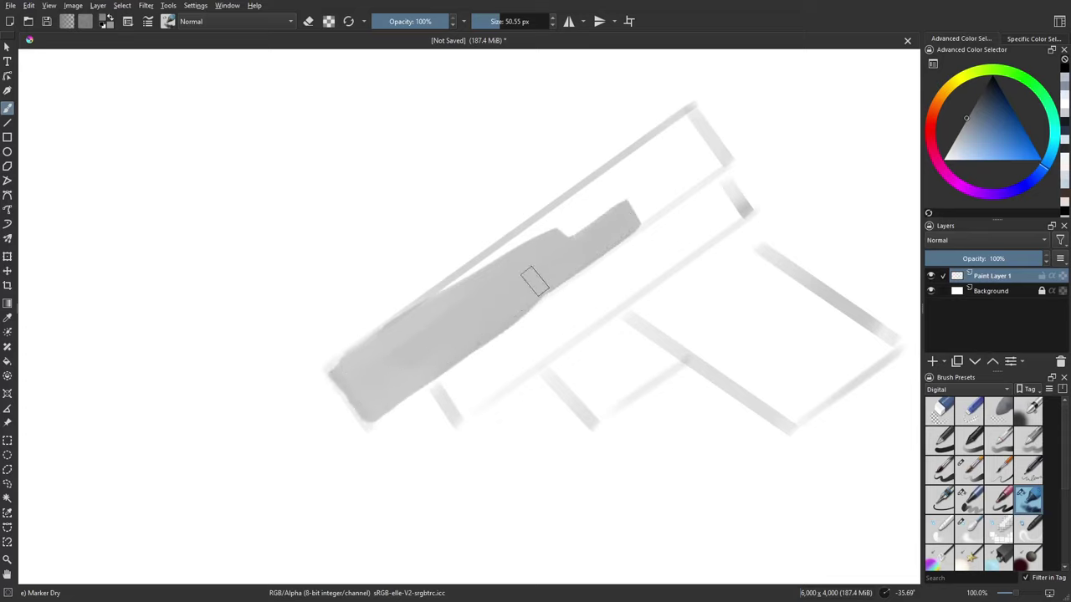
{"action": "mouse_move", "coordinate": [608, 228]}
{"action": "left_mouse_down"}
{"action": "mouse_move", "coordinate": [438, 313]}
{"action": "mouse_move", "coordinate": [520, 254]}
{"action": "mouse_move", "coordinate": [427, 316]}
{"action": "mouse_move", "coordinate": [671, 147]}
{"action": "mouse_move", "coordinate": [607, 193]}
{"action": "mouse_move", "coordinate": [654, 174]}
{"action": "mouse_move", "coordinate": [603, 208]}
{"action": "mouse_move", "coordinate": [659, 182]}
{"action": "mouse_move", "coordinate": [664, 191]}
{"action": "mouse_move", "coordinate": [609, 231]}
{"action": "mouse_move", "coordinate": [709, 163]}
{"action": "mouse_move", "coordinate": [690, 128]}
{"action": "mouse_move", "coordinate": [631, 169]}
{"action": "mouse_move", "coordinate": [684, 149]}
{"action": "left_mouse_up"}
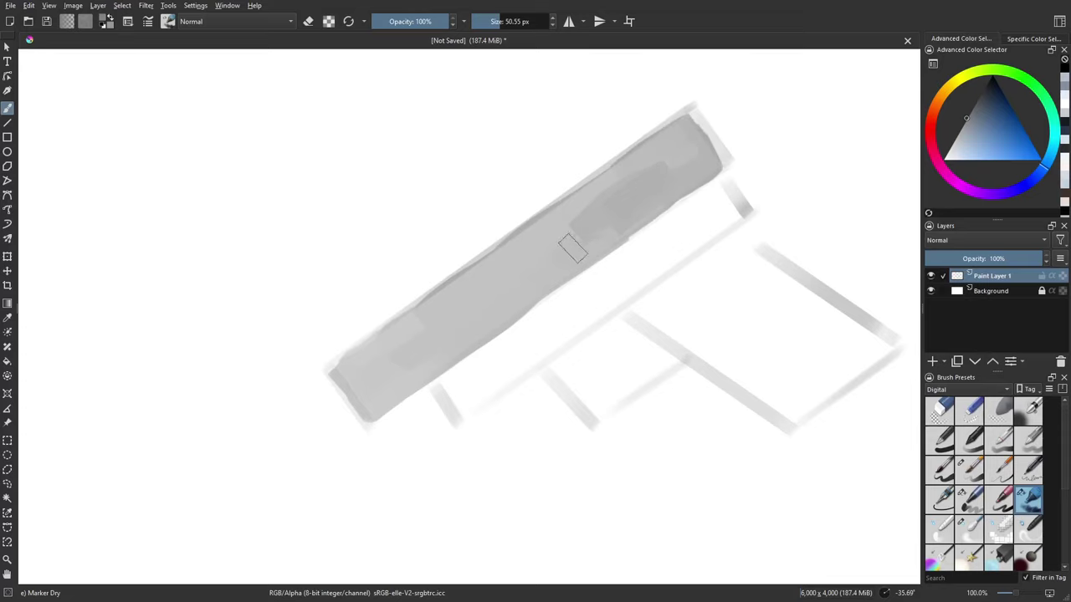
Step: Fill the frame block beneath the slide with grey, extending it slightly past its front outline
{"action": "left_click_drag", "start_coordinate": [535, 293], "coordinate": [549, 251]}
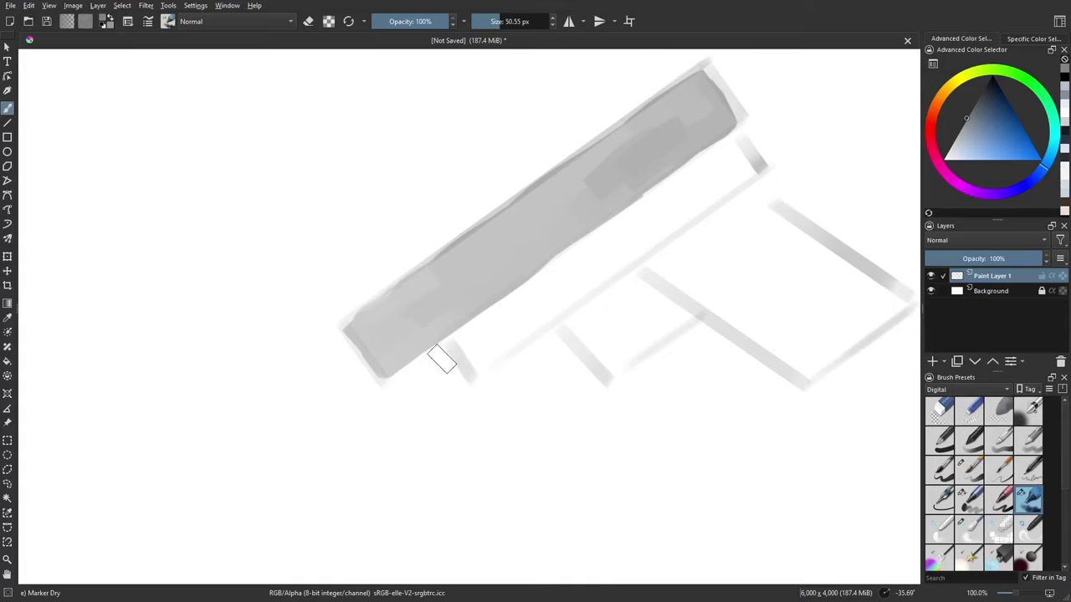
{"action": "left_click", "coordinate": [416, 379]}
{"action": "mouse_move", "coordinate": [416, 379]}
{"action": "left_mouse_down"}
{"action": "mouse_move", "coordinate": [452, 345]}
{"action": "mouse_move", "coordinate": [421, 386]}
{"action": "mouse_move", "coordinate": [452, 377]}
{"action": "mouse_move", "coordinate": [599, 269]}
{"action": "mouse_move", "coordinate": [443, 359]}
{"action": "mouse_move", "coordinate": [453, 349]}
{"action": "mouse_move", "coordinate": [619, 236]}
{"action": "mouse_move", "coordinate": [439, 353]}
{"action": "mouse_move", "coordinate": [678, 194]}
{"action": "mouse_move", "coordinate": [590, 277]}
{"action": "mouse_move", "coordinate": [747, 164]}
{"action": "mouse_move", "coordinate": [734, 146]}
{"action": "mouse_move", "coordinate": [644, 204]}
{"action": "left_mouse_up"}
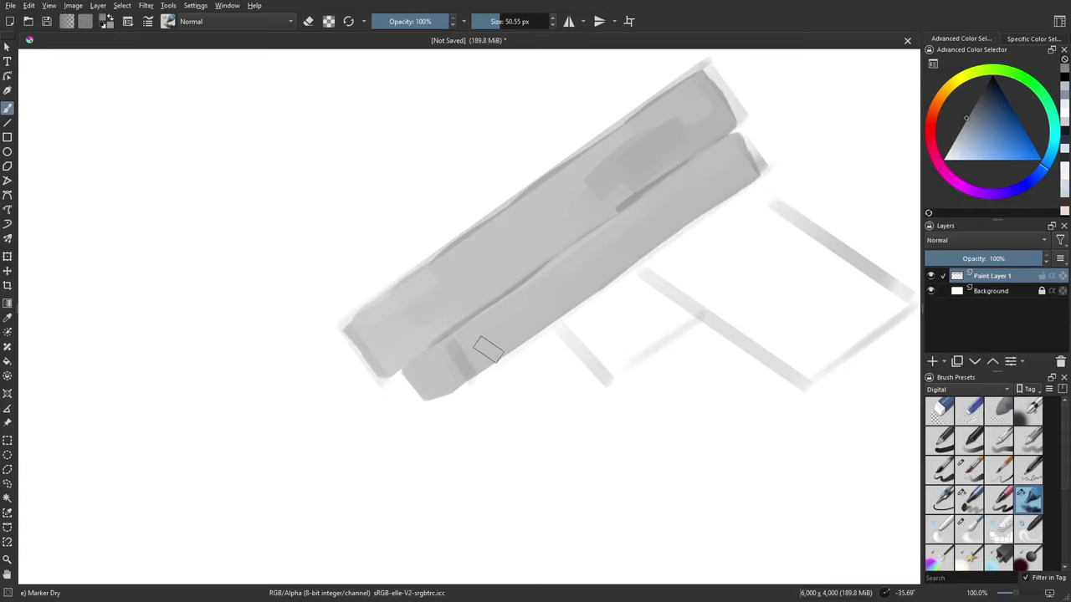
{"action": "left_click_drag", "start_coordinate": [506, 322], "coordinate": [552, 338]}
{"action": "left_click_drag", "start_coordinate": [315, 298], "coordinate": [397, 175]}
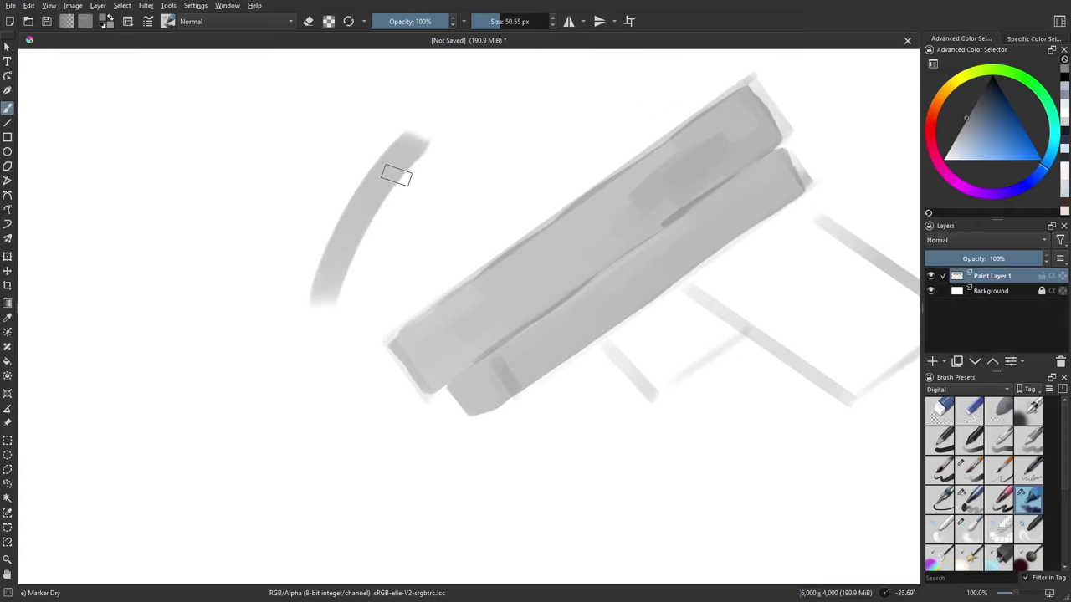
{"action": "key", "text": "ctrl+z"}
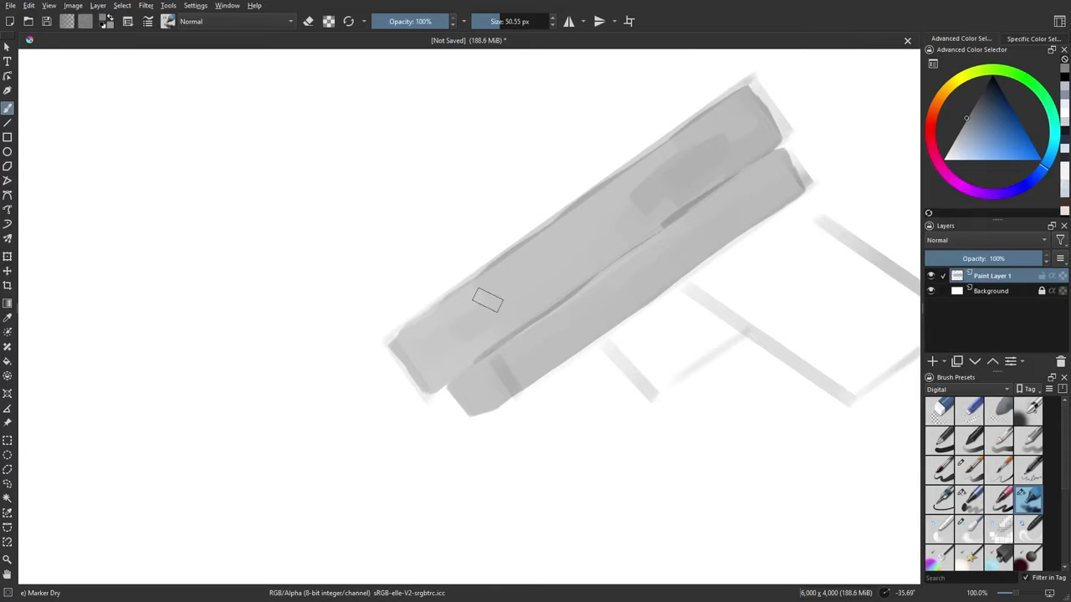
{"action": "left_click_drag", "start_coordinate": [496, 293], "coordinate": [492, 274]}
{"action": "mouse_move", "coordinate": [557, 226]}
{"action": "left_mouse_down"}
{"action": "mouse_move", "coordinate": [580, 209]}
{"action": "mouse_move", "coordinate": [466, 294]}
{"action": "mouse_move", "coordinate": [559, 251]}
{"action": "mouse_move", "coordinate": [536, 288]}
{"action": "mouse_move", "coordinate": [595, 238]}
{"action": "mouse_move", "coordinate": [515, 327]}
{"action": "left_mouse_up"}
{"action": "key", "text": "ctrl+z"}
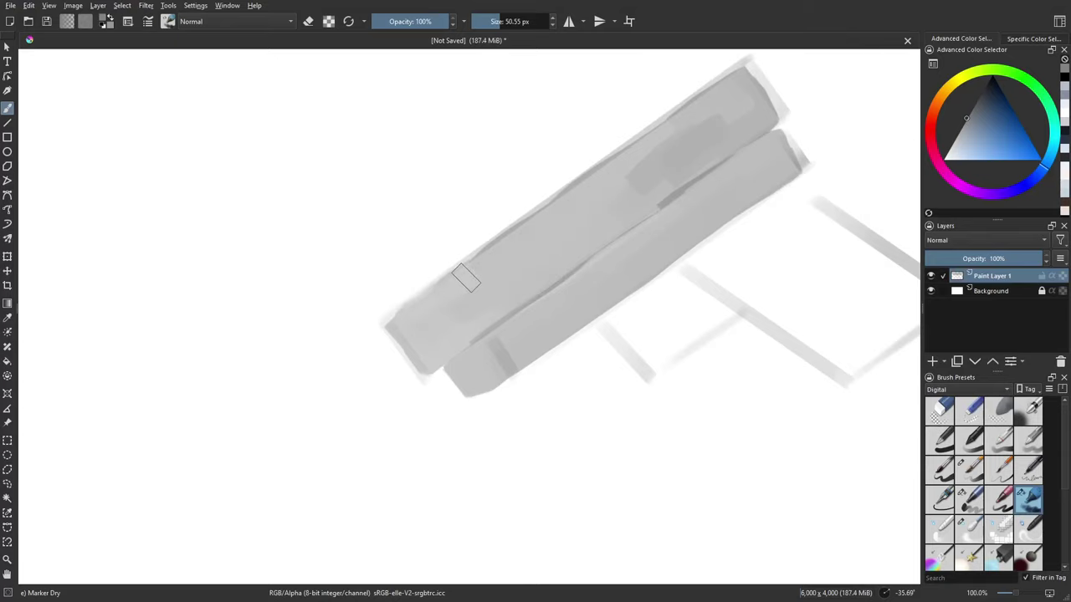
Step: Fill the slanted grip with grey strokes, joining it to the underside of the frame
{"action": "mouse_move", "coordinate": [466, 279]}
{"action": "left_mouse_down"}
{"action": "mouse_move", "coordinate": [731, 360]}
{"action": "mouse_move", "coordinate": [559, 427]}
{"action": "mouse_move", "coordinate": [507, 330]}
{"action": "left_mouse_up"}
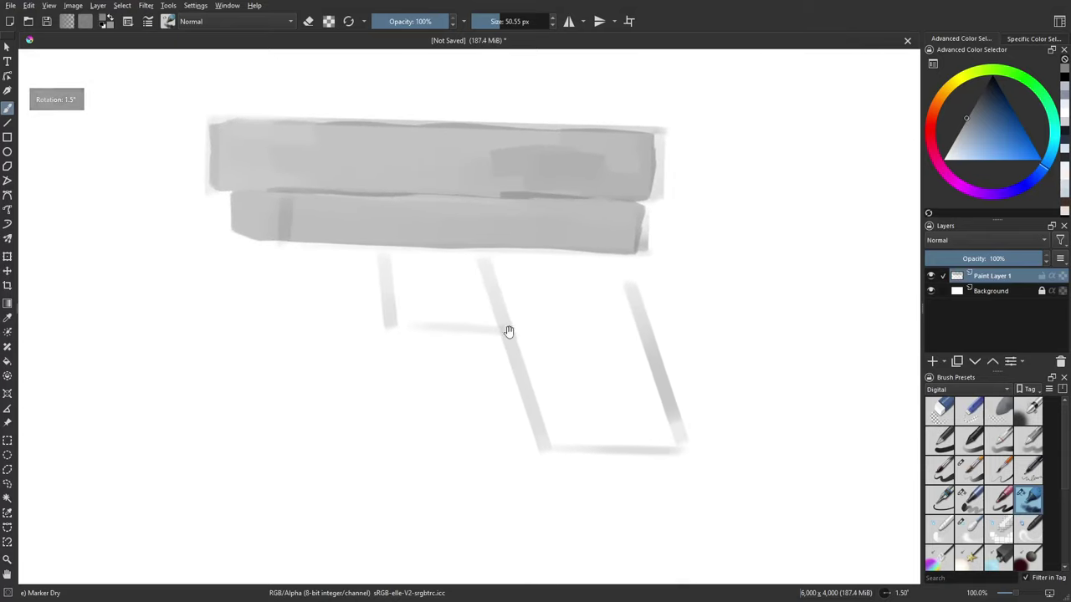
{"action": "mouse_move", "coordinate": [503, 260]}
{"action": "left_mouse_down"}
{"action": "mouse_move", "coordinate": [515, 311]}
{"action": "mouse_move", "coordinate": [493, 258]}
{"action": "mouse_move", "coordinate": [548, 430]}
{"action": "mouse_move", "coordinate": [525, 284]}
{"action": "mouse_move", "coordinate": [563, 429]}
{"action": "mouse_move", "coordinate": [554, 434]}
{"action": "mouse_move", "coordinate": [648, 432]}
{"action": "mouse_move", "coordinate": [555, 438]}
{"action": "mouse_move", "coordinate": [647, 439]}
{"action": "mouse_move", "coordinate": [613, 274]}
{"action": "mouse_move", "coordinate": [659, 449]}
{"action": "mouse_move", "coordinate": [596, 266]}
{"action": "mouse_move", "coordinate": [607, 406]}
{"action": "mouse_move", "coordinate": [593, 423]}
{"action": "mouse_move", "coordinate": [545, 251]}
{"action": "mouse_move", "coordinate": [528, 259]}
{"action": "mouse_move", "coordinate": [538, 300]}
{"action": "mouse_move", "coordinate": [564, 320]}
{"action": "mouse_move", "coordinate": [584, 262]}
{"action": "mouse_move", "coordinate": [620, 420]}
{"action": "left_mouse_up"}
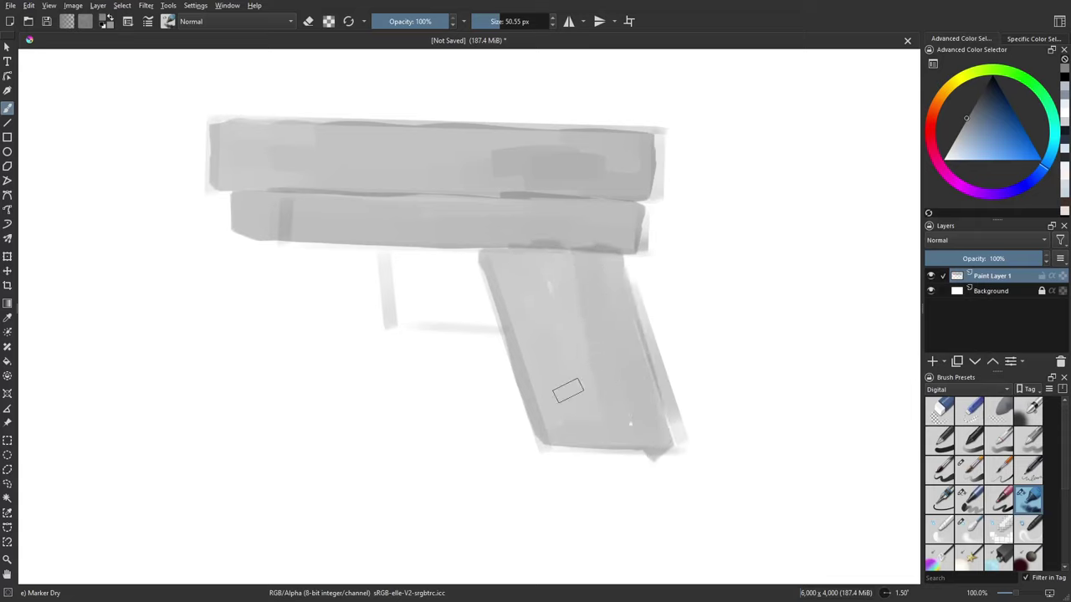
{"action": "mouse_move", "coordinate": [567, 391]}
{"action": "left_mouse_down"}
{"action": "mouse_move", "coordinate": [544, 273]}
{"action": "mouse_move", "coordinate": [624, 423]}
{"action": "mouse_move", "coordinate": [638, 412]}
{"action": "mouse_move", "coordinate": [649, 434]}
{"action": "mouse_move", "coordinate": [612, 259]}
{"action": "mouse_move", "coordinate": [659, 435]}
{"action": "mouse_move", "coordinate": [643, 423]}
{"action": "mouse_move", "coordinate": [654, 463]}
{"action": "mouse_move", "coordinate": [635, 441]}
{"action": "mouse_move", "coordinate": [597, 261]}
{"action": "left_mouse_up"}
Step: Erase along the rear edges of the grip, frame and slide to carve a curved back contour
{"action": "key", "text": "e"}
{"action": "mouse_move", "coordinate": [628, 411]}
{"action": "left_mouse_down"}
{"action": "mouse_move", "coordinate": [592, 303]}
{"action": "mouse_move", "coordinate": [599, 276]}
{"action": "mouse_move", "coordinate": [611, 368]}
{"action": "mouse_move", "coordinate": [636, 416]}
{"action": "left_mouse_up"}
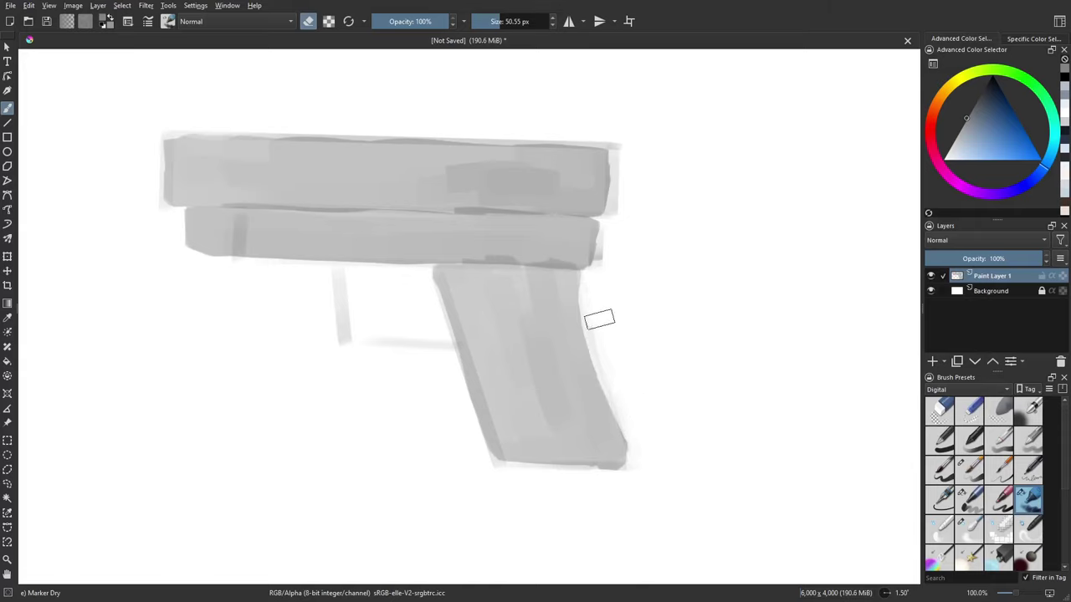
{"action": "left_click_drag", "start_coordinate": [600, 318], "coordinate": [610, 361]}
{"action": "mouse_move", "coordinate": [629, 401]}
{"action": "left_mouse_down"}
{"action": "mouse_move", "coordinate": [642, 462]}
{"action": "mouse_move", "coordinate": [493, 306]}
{"action": "mouse_move", "coordinate": [413, 311]}
{"action": "mouse_move", "coordinate": [473, 421]}
{"action": "mouse_move", "coordinate": [404, 403]}
{"action": "mouse_move", "coordinate": [561, 332]}
{"action": "left_mouse_up"}
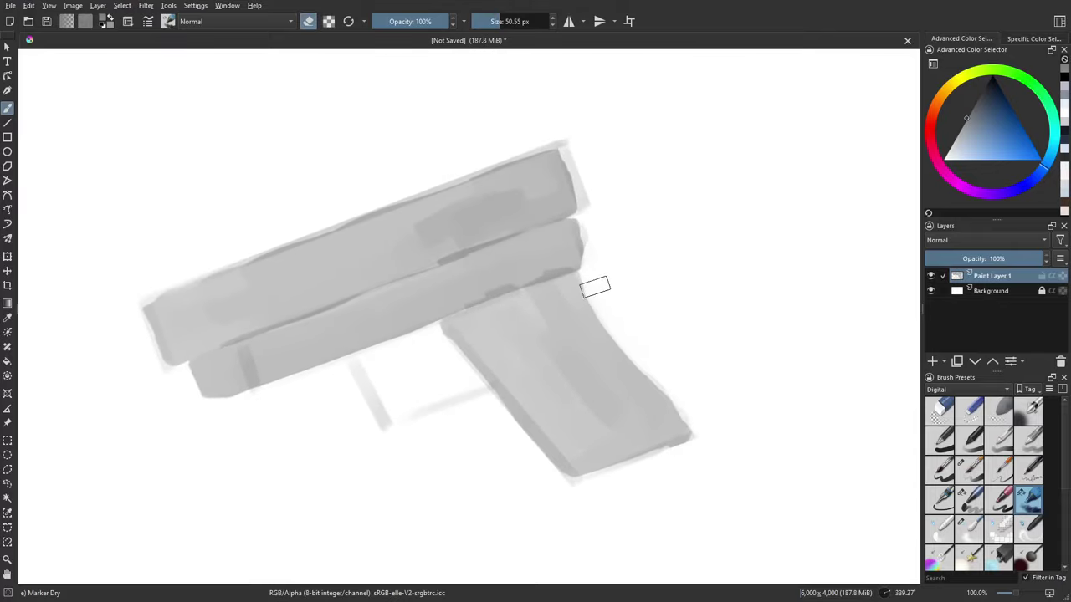
{"action": "mouse_move", "coordinate": [595, 287]}
{"action": "left_mouse_down"}
{"action": "mouse_move", "coordinate": [596, 241]}
{"action": "mouse_move", "coordinate": [600, 299]}
{"action": "mouse_move", "coordinate": [589, 277]}
{"action": "mouse_move", "coordinate": [604, 323]}
{"action": "left_mouse_up"}
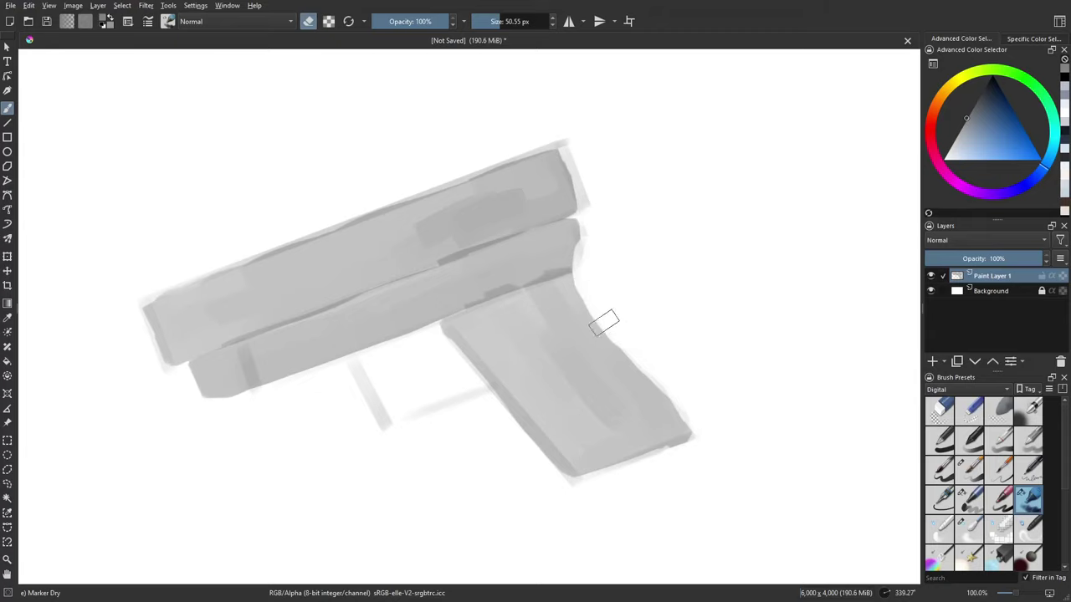
{"action": "left_click_drag", "start_coordinate": [598, 224], "coordinate": [606, 254]}
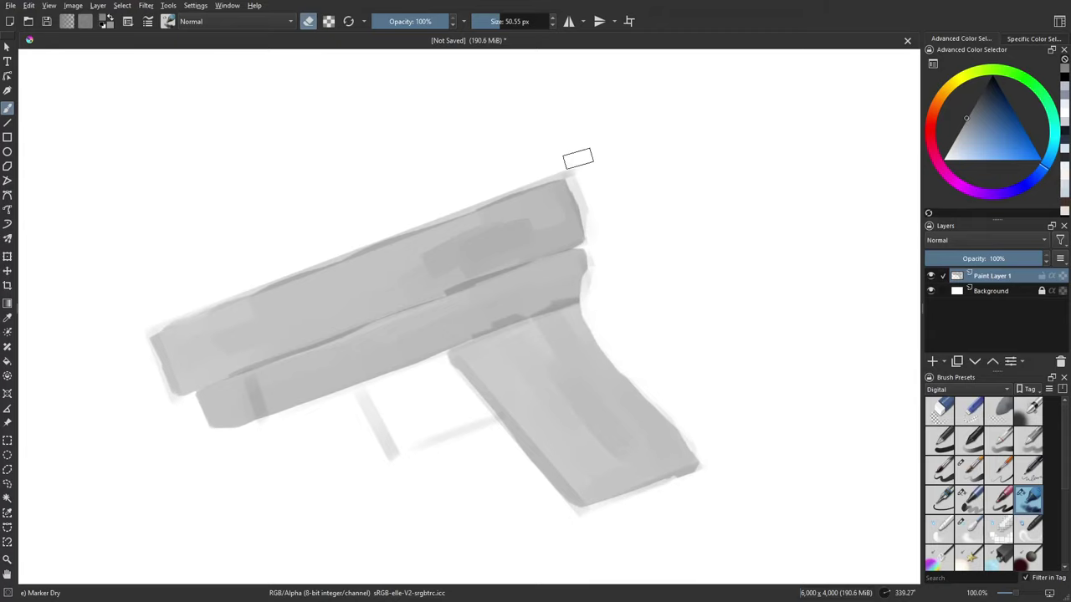
Step: Paint the trigger guard in grey sampled from the frame with a 22.36 px brush, and trim its outer corner
{"action": "mouse_move", "coordinate": [369, 306]}
{"action": "left_mouse_down"}
{"action": "mouse_move", "coordinate": [354, 377]}
{"action": "mouse_move", "coordinate": [499, 289]}
{"action": "mouse_move", "coordinate": [509, 259]}
{"action": "left_mouse_up"}
{"action": "key", "text": "["}
{"action": "left_click", "coordinate": [469, 313], "text": "ctrl"}
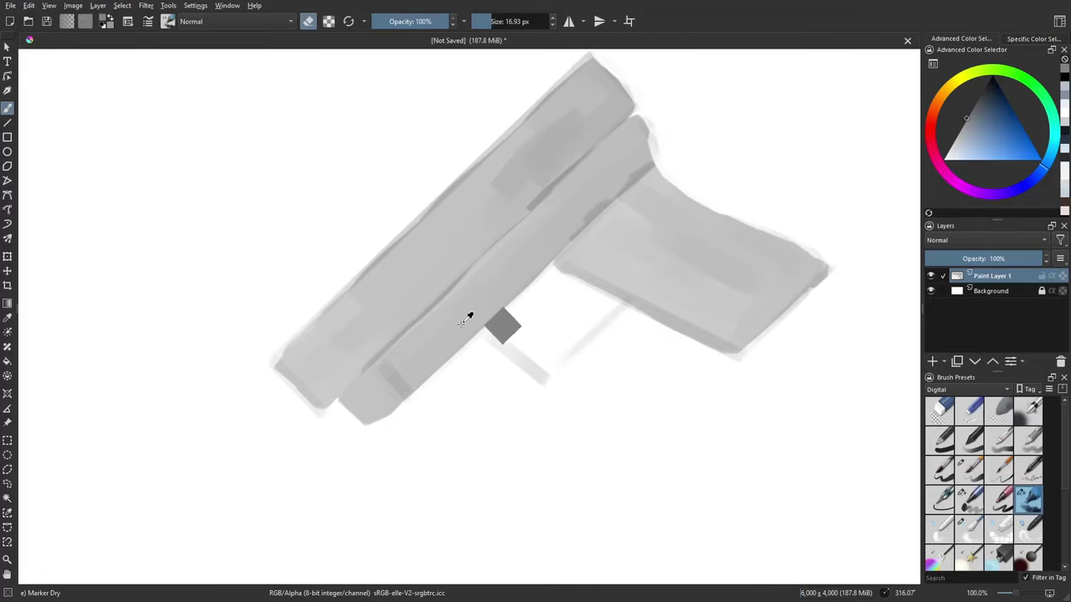
{"action": "key", "text": "e"}
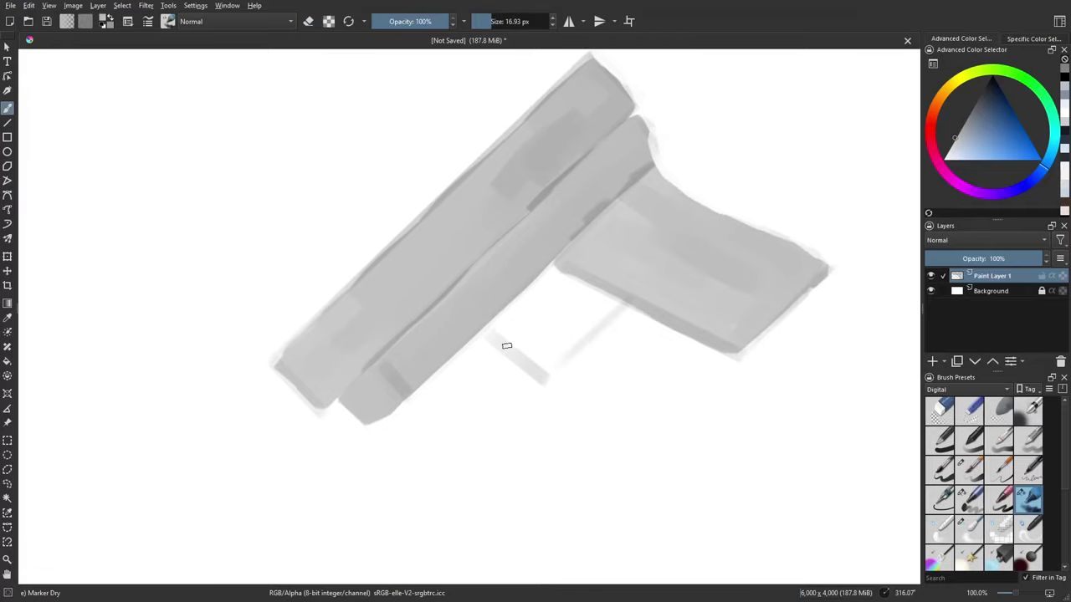
{"action": "mouse_move", "coordinate": [497, 335]}
{"action": "left_mouse_down"}
{"action": "mouse_move", "coordinate": [621, 396]}
{"action": "mouse_move", "coordinate": [474, 368]}
{"action": "left_mouse_up"}
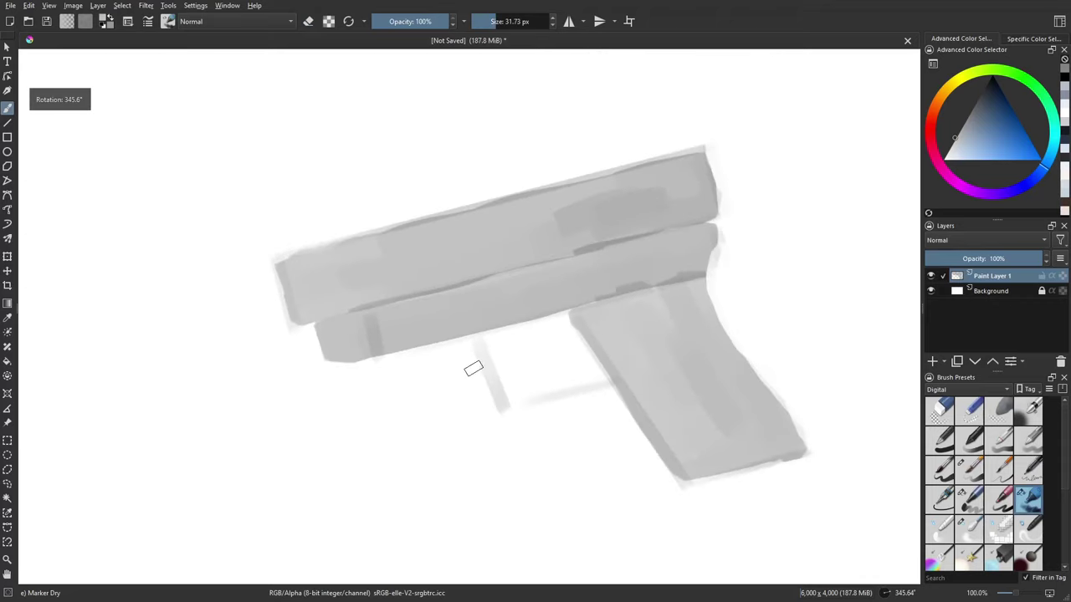
{"action": "key", "text": "["}
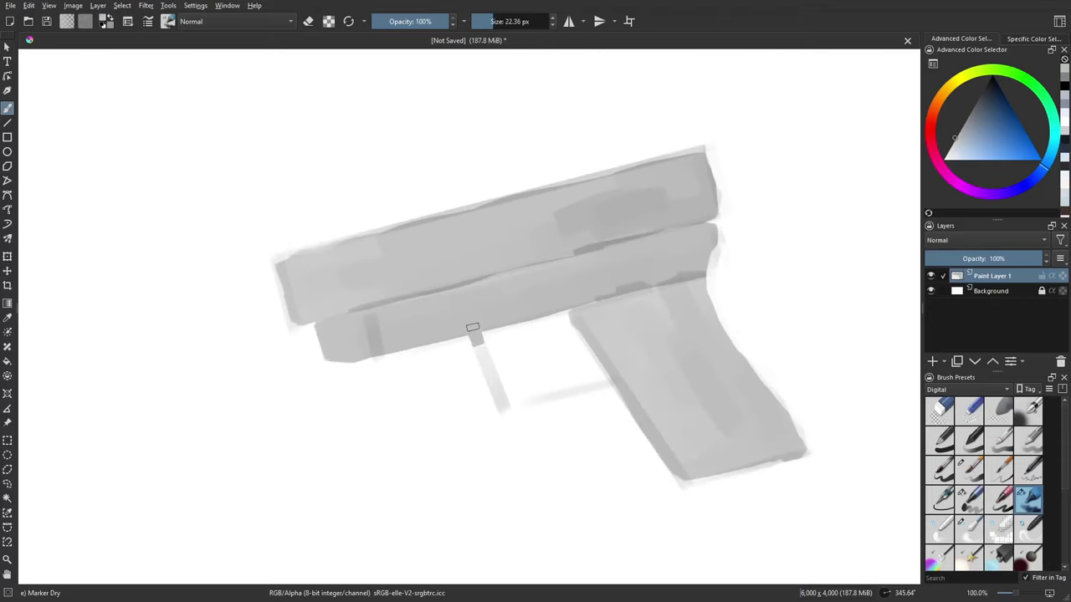
{"action": "mouse_move", "coordinate": [473, 328]}
{"action": "left_mouse_down"}
{"action": "mouse_move", "coordinate": [495, 385]}
{"action": "mouse_move", "coordinate": [479, 344]}
{"action": "left_mouse_up"}
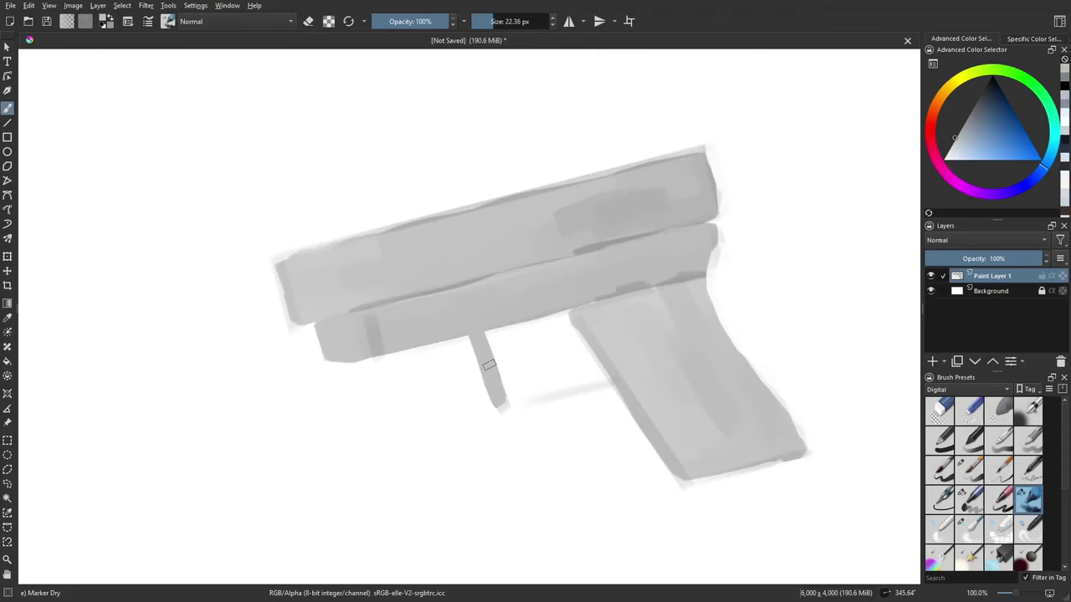
{"action": "mouse_move", "coordinate": [472, 345]}
{"action": "left_mouse_down"}
{"action": "mouse_move", "coordinate": [461, 370]}
{"action": "mouse_move", "coordinate": [554, 363]}
{"action": "mouse_move", "coordinate": [561, 261]}
{"action": "mouse_move", "coordinate": [549, 327]}
{"action": "left_mouse_up"}
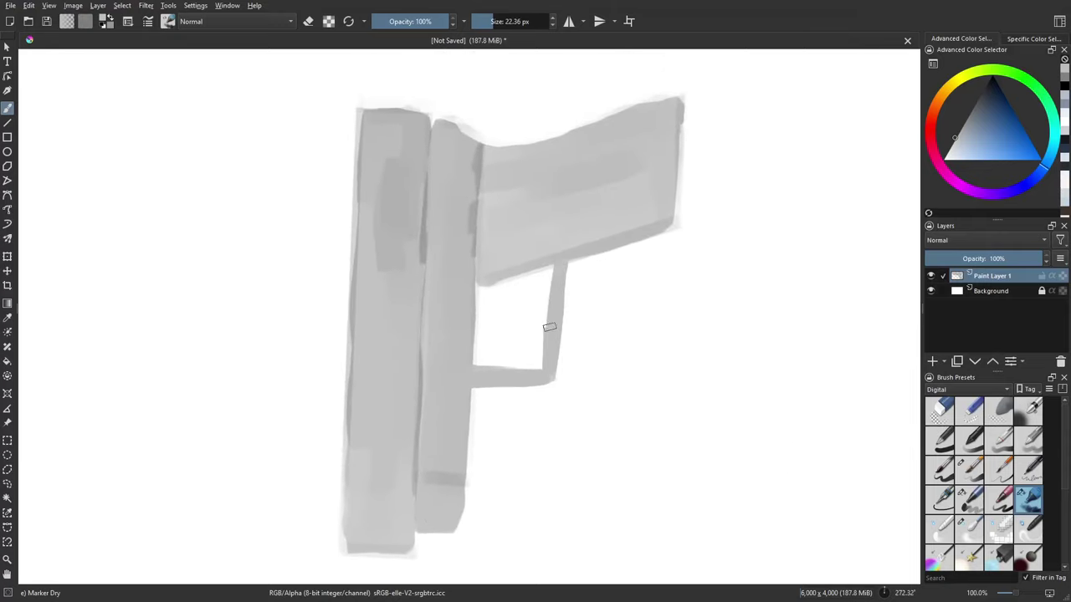
{"action": "key", "text": "e"}
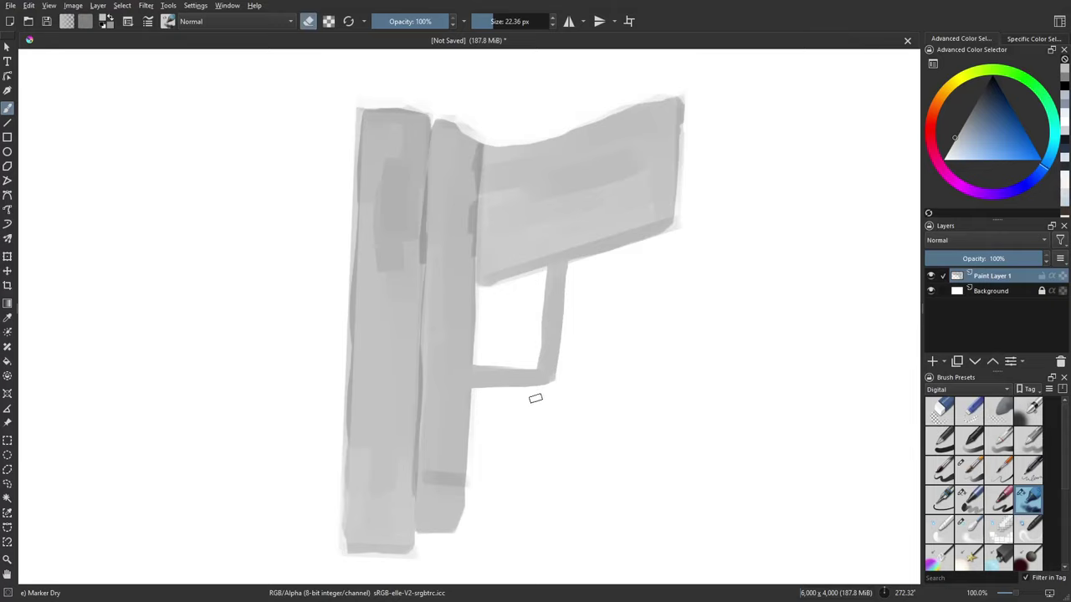
{"action": "left_click_drag", "start_coordinate": [566, 349], "coordinate": [592, 387]}
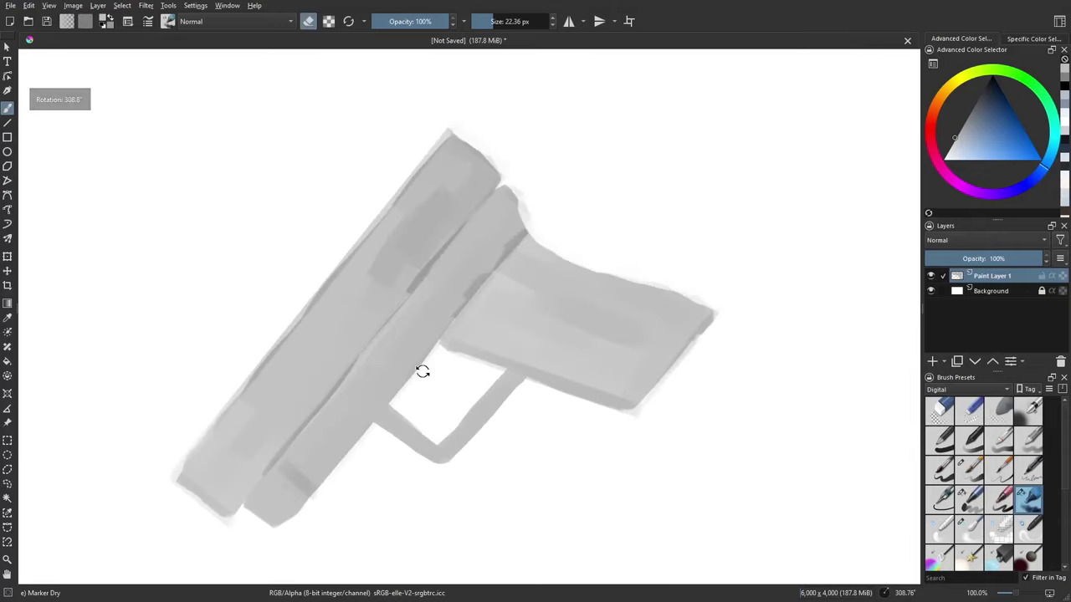
Step: Erase the rough muzzle end of the slide to shorten it and bevel its upper front corner
{"action": "mouse_move", "coordinate": [421, 371]}
{"action": "left_mouse_down"}
{"action": "mouse_move", "coordinate": [506, 329]}
{"action": "mouse_move", "coordinate": [645, 315]}
{"action": "mouse_move", "coordinate": [586, 351]}
{"action": "mouse_move", "coordinate": [580, 327]}
{"action": "mouse_move", "coordinate": [549, 304]}
{"action": "mouse_move", "coordinate": [597, 339]}
{"action": "mouse_move", "coordinate": [547, 450]}
{"action": "mouse_move", "coordinate": [446, 374]}
{"action": "mouse_move", "coordinate": [488, 344]}
{"action": "left_mouse_up"}
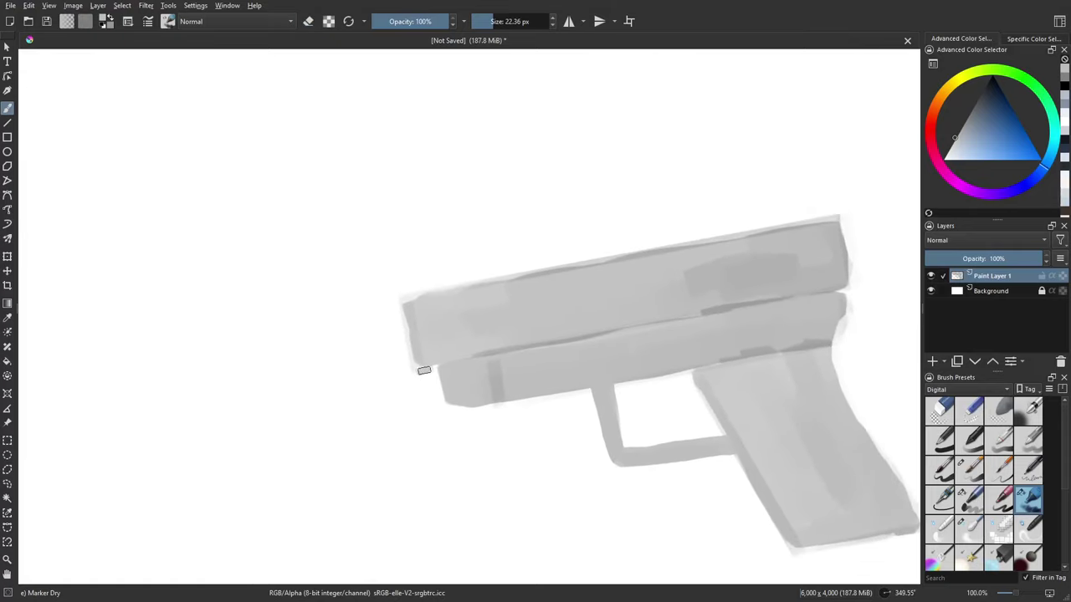
{"action": "key", "text": "e"}
{"action": "mouse_move", "coordinate": [427, 370]}
{"action": "left_mouse_down"}
{"action": "mouse_move", "coordinate": [402, 334]}
{"action": "mouse_move", "coordinate": [416, 373]}
{"action": "left_mouse_up"}
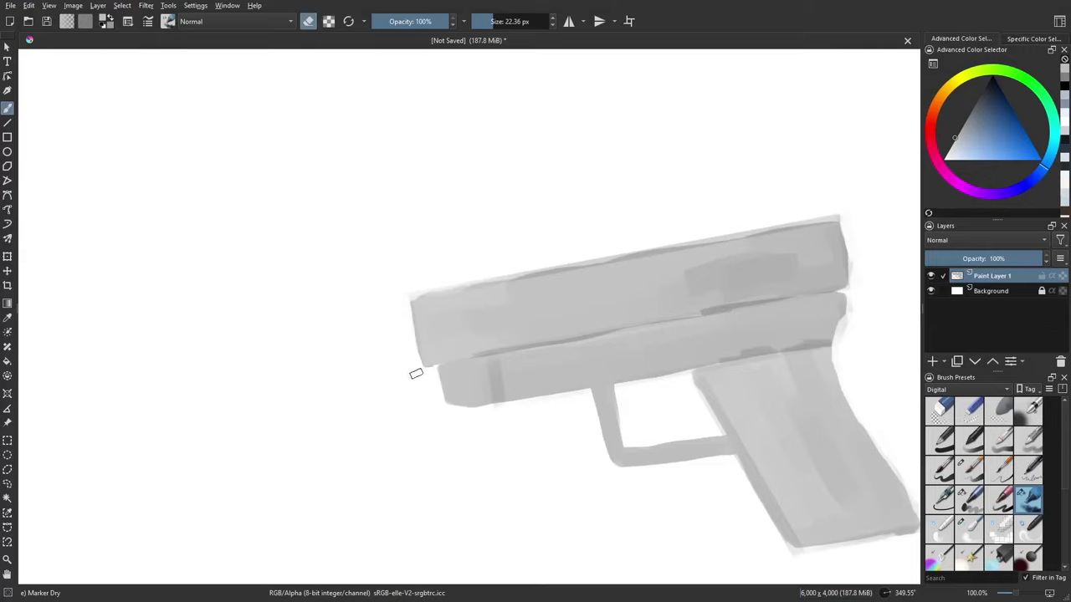
{"action": "left_click_drag", "start_coordinate": [407, 318], "coordinate": [421, 369]}
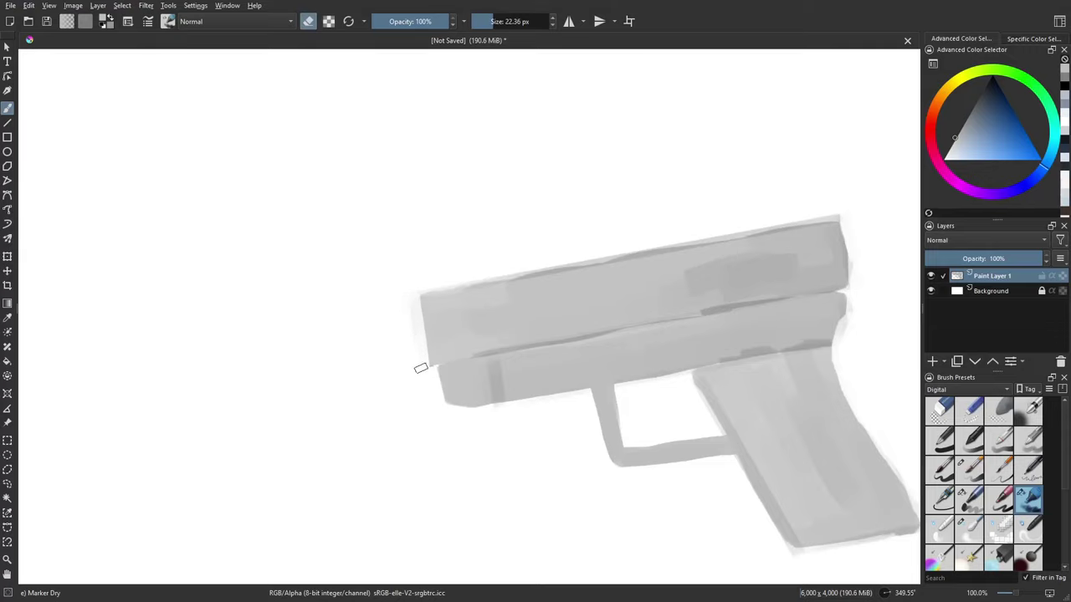
{"action": "left_click_drag", "start_coordinate": [403, 323], "coordinate": [418, 374]}
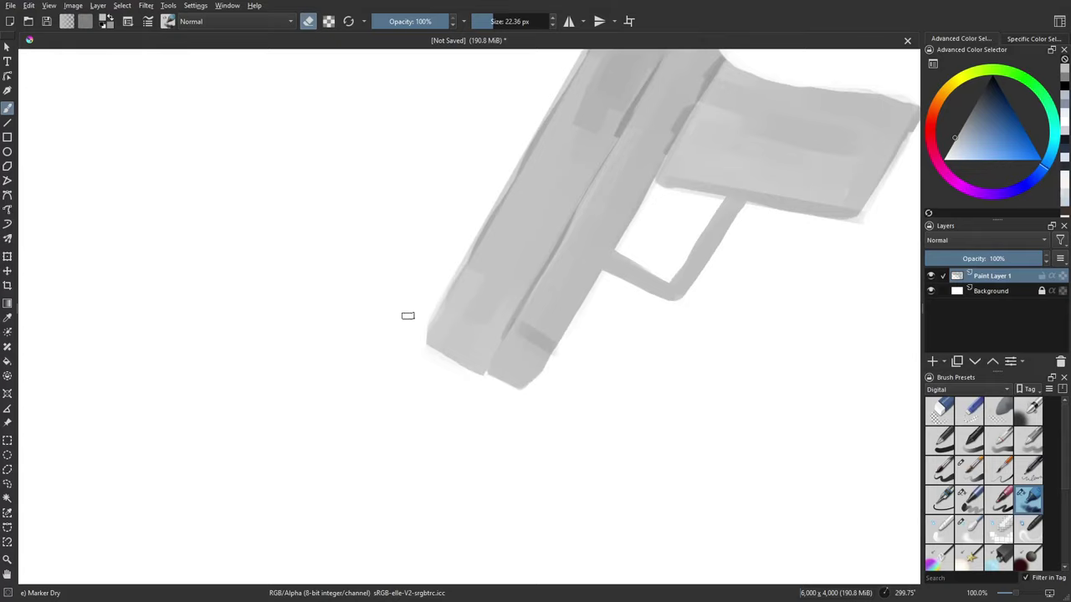
{"action": "mouse_move", "coordinate": [407, 315]}
{"action": "left_mouse_down"}
{"action": "mouse_move", "coordinate": [411, 363]}
{"action": "mouse_move", "coordinate": [569, 312]}
{"action": "mouse_move", "coordinate": [490, 334]}
{"action": "mouse_move", "coordinate": [759, 315]}
{"action": "mouse_move", "coordinate": [639, 426]}
{"action": "mouse_move", "coordinate": [677, 306]}
{"action": "mouse_move", "coordinate": [657, 338]}
{"action": "left_mouse_up"}
Step: Erase the stray edges around the slide's rear end and upper edge to sharpen the silhouette
{"action": "key", "text": "e"}
{"action": "key", "text": "e"}
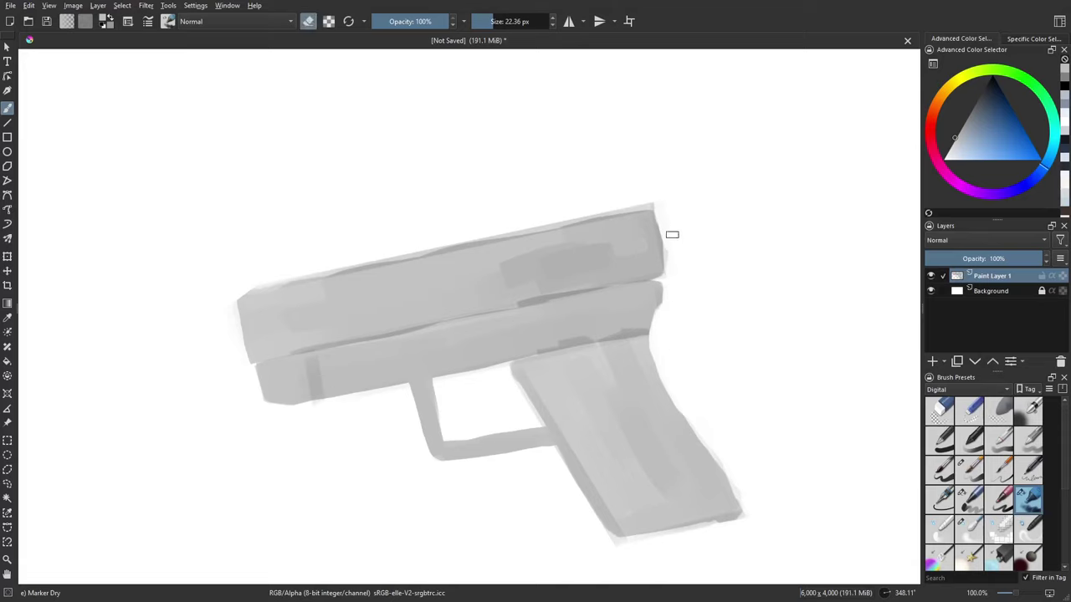
{"action": "mouse_move", "coordinate": [462, 232]}
{"action": "left_mouse_down"}
{"action": "mouse_move", "coordinate": [435, 285]}
{"action": "mouse_move", "coordinate": [586, 294]}
{"action": "mouse_move", "coordinate": [494, 189]}
{"action": "mouse_move", "coordinate": [494, 212]}
{"action": "left_mouse_up"}
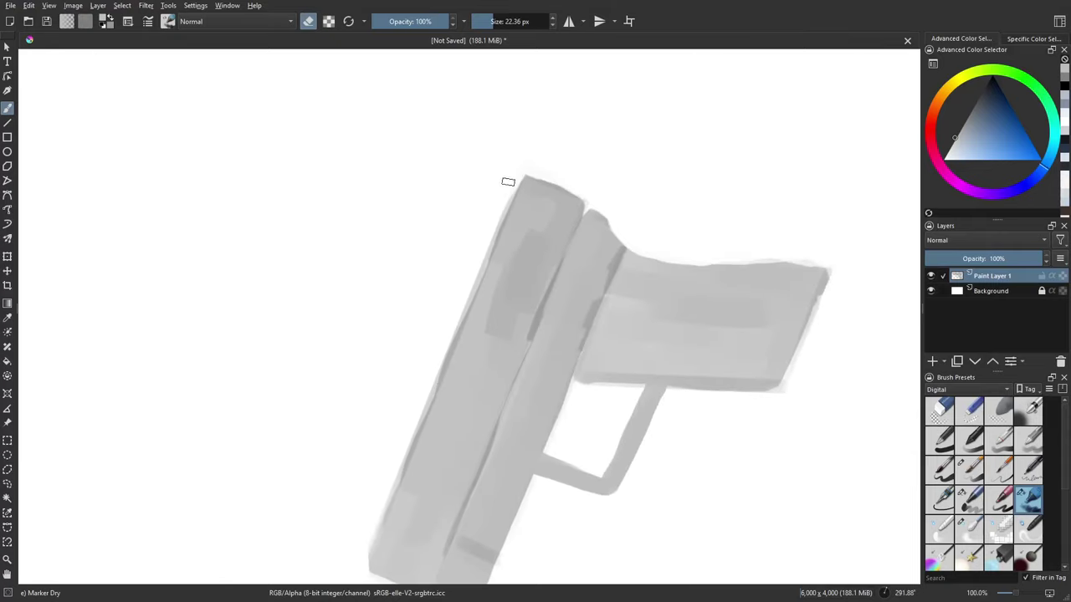
{"action": "left_click_drag", "start_coordinate": [669, 287], "coordinate": [869, 266]}
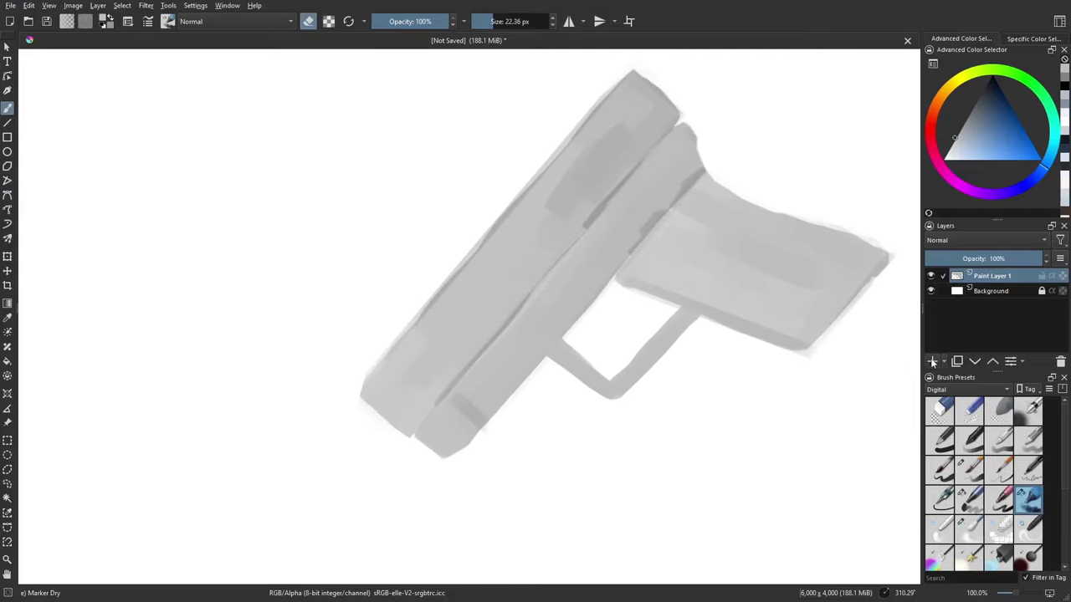
Step: On a new layer, paint darker grey over the slide's muzzle end and along its lower edge with a 22.36 px brush
{"action": "left_click", "coordinate": [932, 361]}
{"action": "key", "text": "e"}
{"action": "left_click_drag", "start_coordinate": [955, 137], "coordinate": [960, 128]}
{"action": "mouse_move", "coordinate": [384, 391]}
{"action": "left_mouse_down"}
{"action": "mouse_move", "coordinate": [437, 329]}
{"action": "mouse_move", "coordinate": [415, 392]}
{"action": "mouse_move", "coordinate": [387, 398]}
{"action": "mouse_move", "coordinate": [407, 415]}
{"action": "mouse_move", "coordinate": [445, 388]}
{"action": "mouse_move", "coordinate": [602, 203]}
{"action": "mouse_move", "coordinate": [572, 250]}
{"action": "left_mouse_up"}
{"action": "key", "text": "v"}
{"action": "key", "text": "b"}
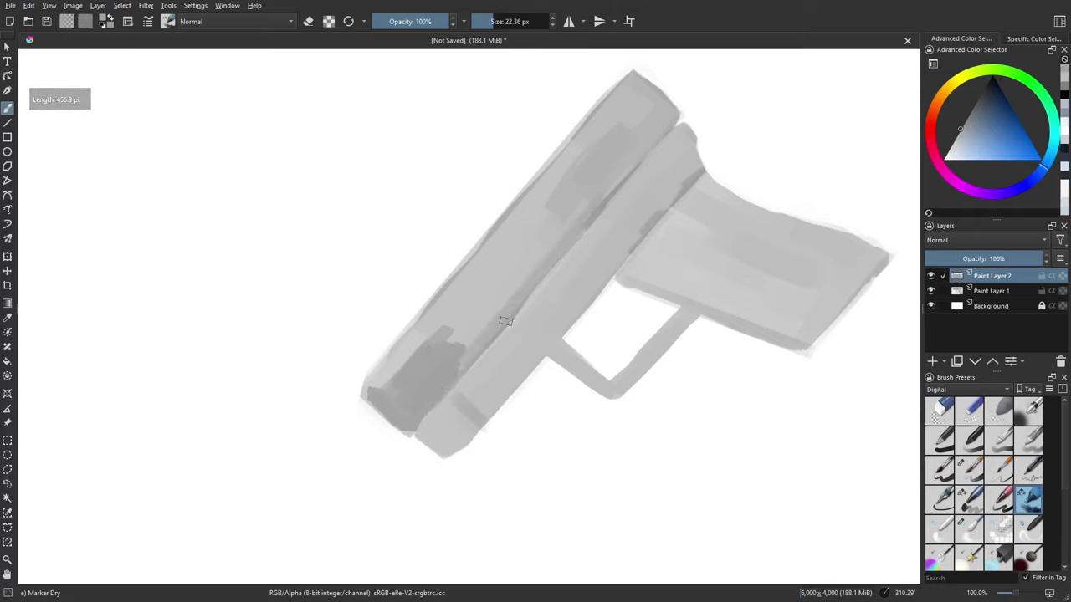
{"action": "left_click_drag", "start_coordinate": [515, 299], "coordinate": [513, 315]}
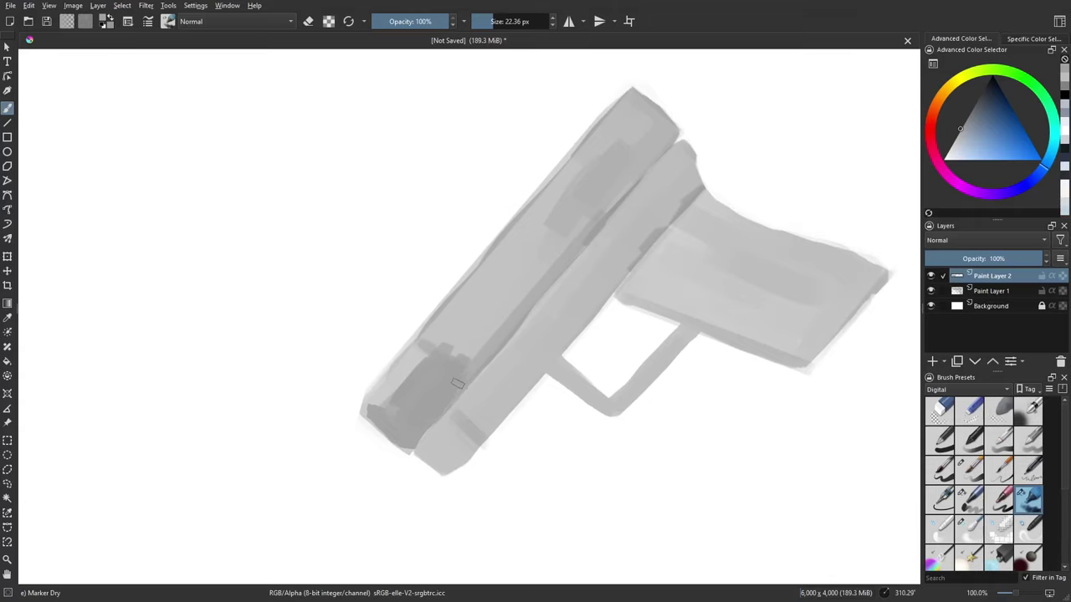
{"action": "left_click_drag", "start_coordinate": [514, 289], "coordinate": [488, 314]}
Step: Shade the rear section of the slide in the same darker grey with a brush of about 43 px
{"action": "mouse_move", "coordinate": [482, 266]}
{"action": "left_mouse_down"}
{"action": "mouse_move", "coordinate": [527, 242]}
{"action": "mouse_move", "coordinate": [546, 264]}
{"action": "mouse_move", "coordinate": [590, 205]}
{"action": "mouse_move", "coordinate": [555, 196]}
{"action": "left_mouse_up"}
{"action": "left_click_drag", "start_coordinate": [522, 240], "coordinate": [543, 240], "text": "shift"}
{"action": "mouse_move", "coordinate": [524, 240]}
{"action": "left_mouse_down"}
{"action": "mouse_move", "coordinate": [572, 186]}
{"action": "mouse_move", "coordinate": [533, 217]}
{"action": "left_mouse_up"}
{"action": "mouse_move", "coordinate": [533, 217]}
{"action": "left_mouse_down"}
{"action": "mouse_move", "coordinate": [611, 141]}
{"action": "mouse_move", "coordinate": [604, 159]}
{"action": "mouse_move", "coordinate": [621, 161]}
{"action": "mouse_move", "coordinate": [558, 224]}
{"action": "left_mouse_up"}
{"action": "left_click_drag", "start_coordinate": [623, 293], "coordinate": [632, 256]}
{"action": "mouse_move", "coordinate": [601, 249]}
{"action": "left_mouse_down", "text": "shift"}
{"action": "mouse_move", "coordinate": [578, 250]}
{"action": "mouse_move", "coordinate": [571, 268]}
{"action": "left_mouse_up", "text": "shift"}
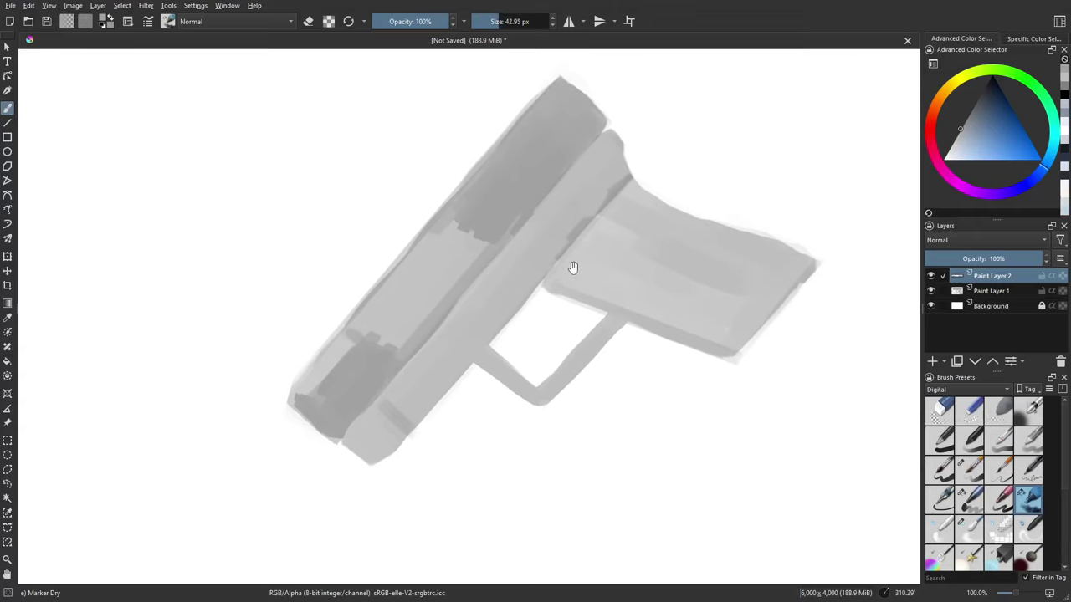
Step: Shade a darker grey band down the back of the grip with a 43.30 px brush
{"action": "mouse_move", "coordinate": [622, 325]}
{"action": "left_mouse_down", "text": "shift"}
{"action": "mouse_move", "coordinate": [569, 463]}
{"action": "mouse_move", "coordinate": [553, 471]}
{"action": "left_mouse_up", "text": "shift"}
{"action": "left_click_drag", "start_coordinate": [583, 452], "coordinate": [500, 310]}
{"action": "left_click_drag", "start_coordinate": [564, 310], "coordinate": [566, 310], "text": "shift"}
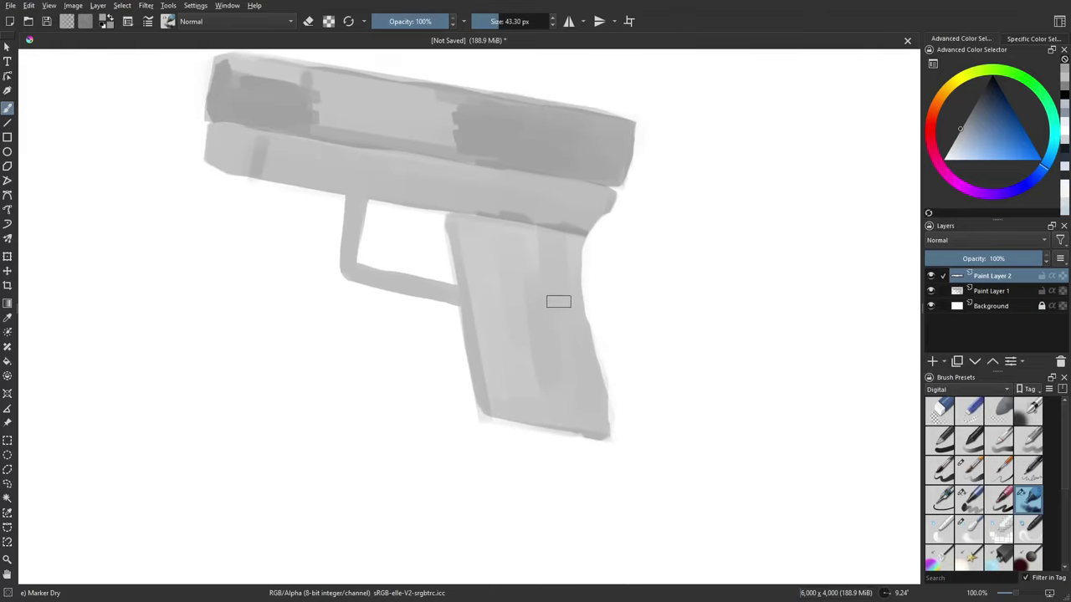
{"action": "mouse_move", "coordinate": [566, 242]}
{"action": "left_mouse_down"}
{"action": "mouse_move", "coordinate": [568, 398]}
{"action": "mouse_move", "coordinate": [584, 392]}
{"action": "left_mouse_up"}
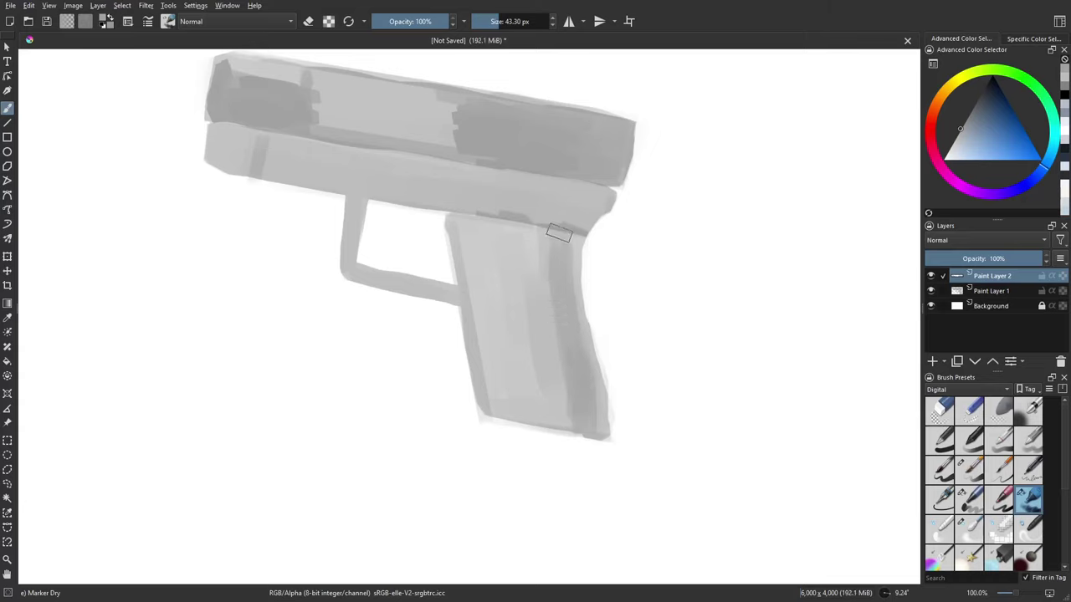
{"action": "left_click_drag", "start_coordinate": [555, 269], "coordinate": [566, 395]}
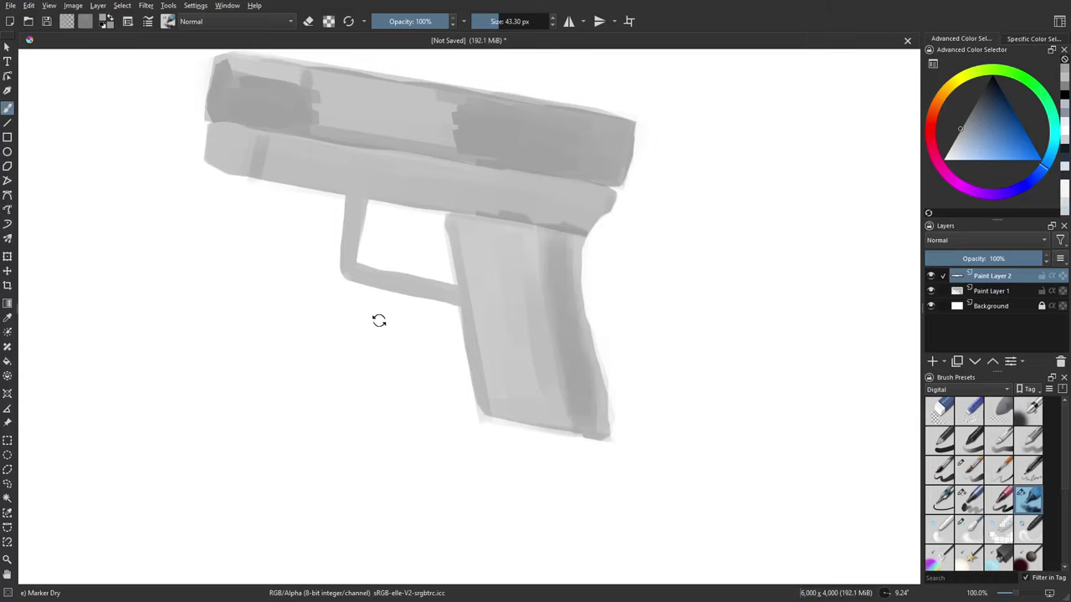
Step: Outline the notched front and rear edges and lower edge of the slide's middle panel in darker grey with a 12.60 px brush
{"action": "left_click_drag", "start_coordinate": [357, 357], "coordinate": [460, 317]}
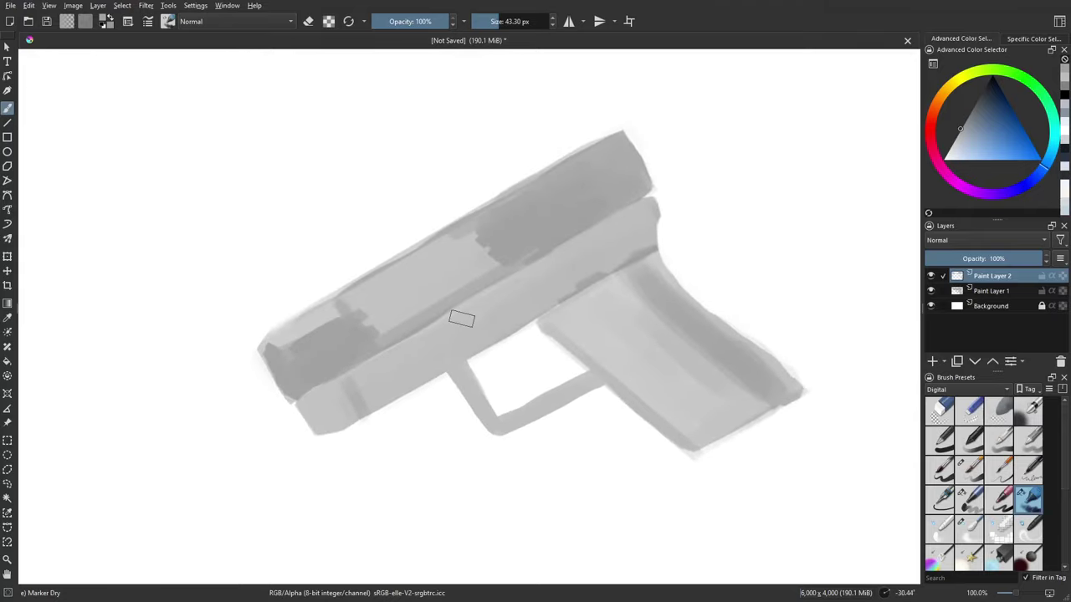
{"action": "mouse_move", "coordinate": [412, 343]}
{"action": "left_mouse_down"}
{"action": "mouse_move", "coordinate": [411, 360]}
{"action": "mouse_move", "coordinate": [495, 327]}
{"action": "mouse_move", "coordinate": [520, 296]}
{"action": "mouse_move", "coordinate": [474, 307]}
{"action": "mouse_move", "coordinate": [488, 307]}
{"action": "left_mouse_up"}
{"action": "left_click_drag", "start_coordinate": [485, 288], "coordinate": [494, 307]}
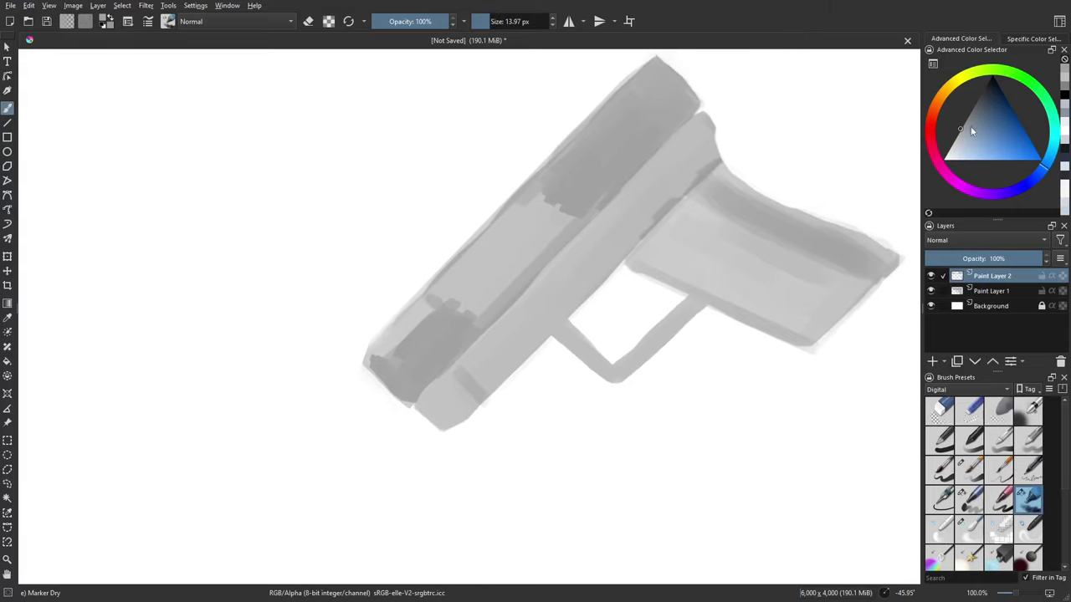
{"action": "left_click_drag", "start_coordinate": [971, 130], "coordinate": [971, 108]}
{"action": "mouse_move", "coordinate": [478, 332]}
{"action": "left_mouse_down"}
{"action": "mouse_move", "coordinate": [601, 208]}
{"action": "mouse_move", "coordinate": [481, 330]}
{"action": "mouse_move", "coordinate": [588, 217]}
{"action": "left_mouse_up"}
{"action": "key", "text": "ctrl+z"}
{"action": "left_click_drag", "start_coordinate": [509, 311], "coordinate": [474, 349]}
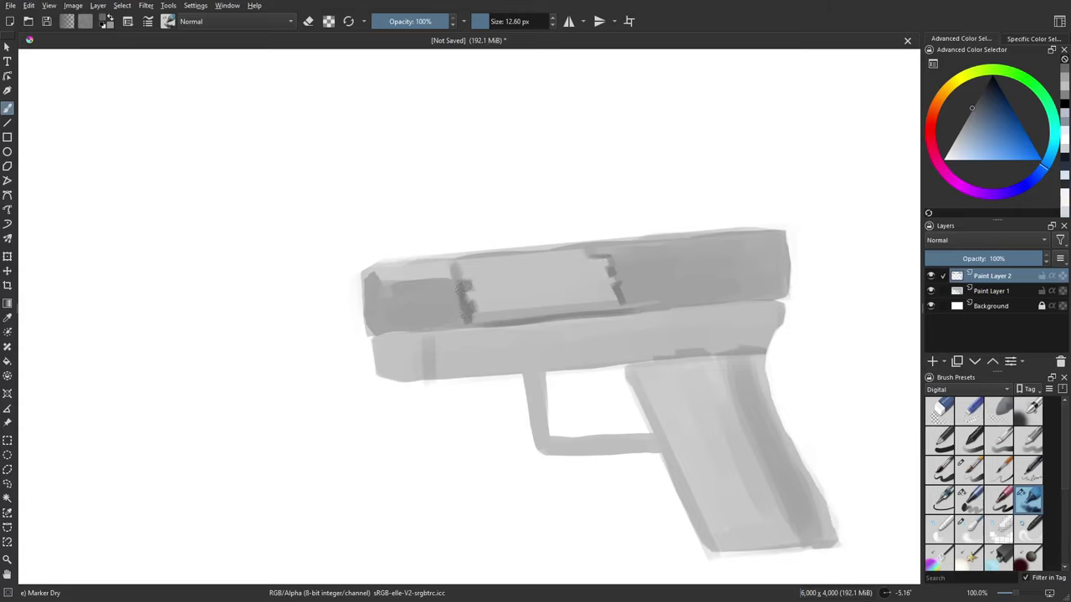
Step: Paint a thin dark line along the slide from the muzzle corner back to the front notch
{"action": "mouse_move", "coordinate": [443, 318]}
{"action": "left_mouse_down"}
{"action": "mouse_move", "coordinate": [354, 327]}
{"action": "mouse_move", "coordinate": [342, 317]}
{"action": "mouse_move", "coordinate": [358, 329]}
{"action": "mouse_move", "coordinate": [402, 314]}
{"action": "mouse_move", "coordinate": [396, 335]}
{"action": "mouse_move", "coordinate": [411, 296]}
{"action": "mouse_move", "coordinate": [395, 269]}
{"action": "mouse_move", "coordinate": [407, 359]}
{"action": "mouse_move", "coordinate": [398, 344]}
{"action": "mouse_move", "coordinate": [415, 318]}
{"action": "left_mouse_up"}
{"action": "key", "text": "ctrl+z"}
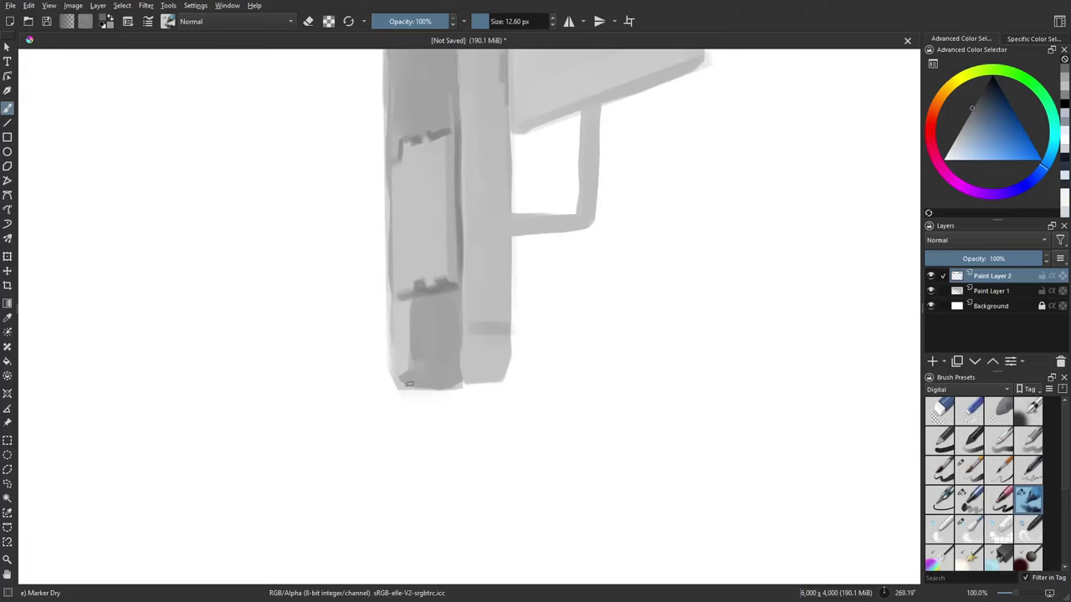
{"action": "left_click_drag", "start_coordinate": [408, 377], "coordinate": [419, 303]}
{"action": "key", "text": "ctrl+z"}
{"action": "left_click_drag", "start_coordinate": [407, 378], "coordinate": [412, 300]}
{"action": "left_click_drag", "start_coordinate": [553, 346], "coordinate": [440, 388]}
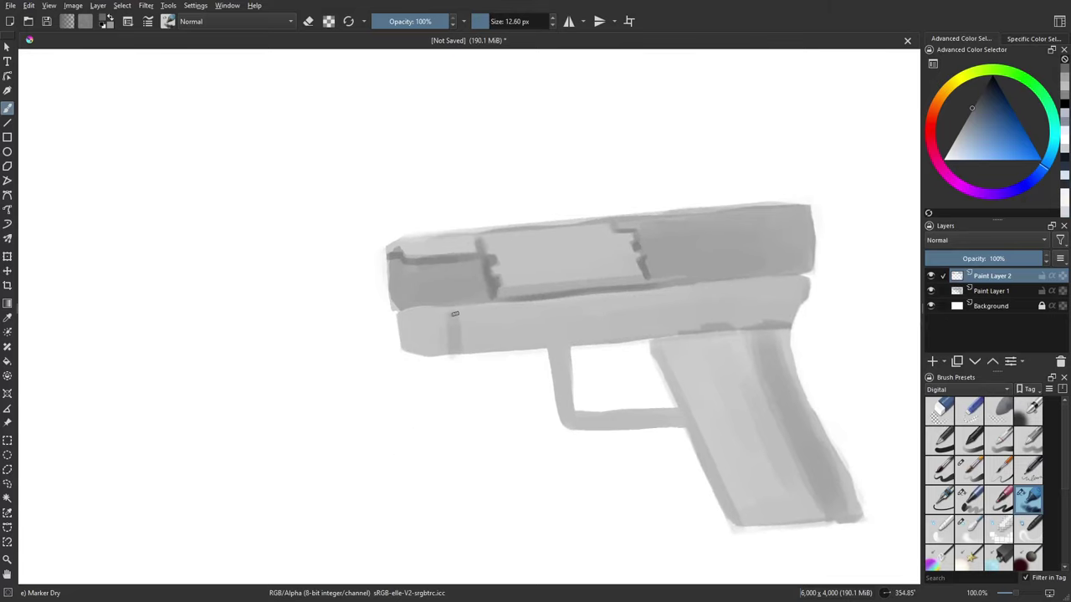
Step: Outline a small slot near the frame's front end and mark the joint above the grip with a 9.05 px brush
{"action": "left_click_drag", "start_coordinate": [454, 313], "coordinate": [450, 341]}
{"action": "mouse_move", "coordinate": [368, 304]}
{"action": "left_mouse_down"}
{"action": "mouse_move", "coordinate": [359, 352]}
{"action": "mouse_move", "coordinate": [641, 332]}
{"action": "mouse_move", "coordinate": [607, 329]}
{"action": "mouse_move", "coordinate": [616, 310]}
{"action": "left_mouse_up"}
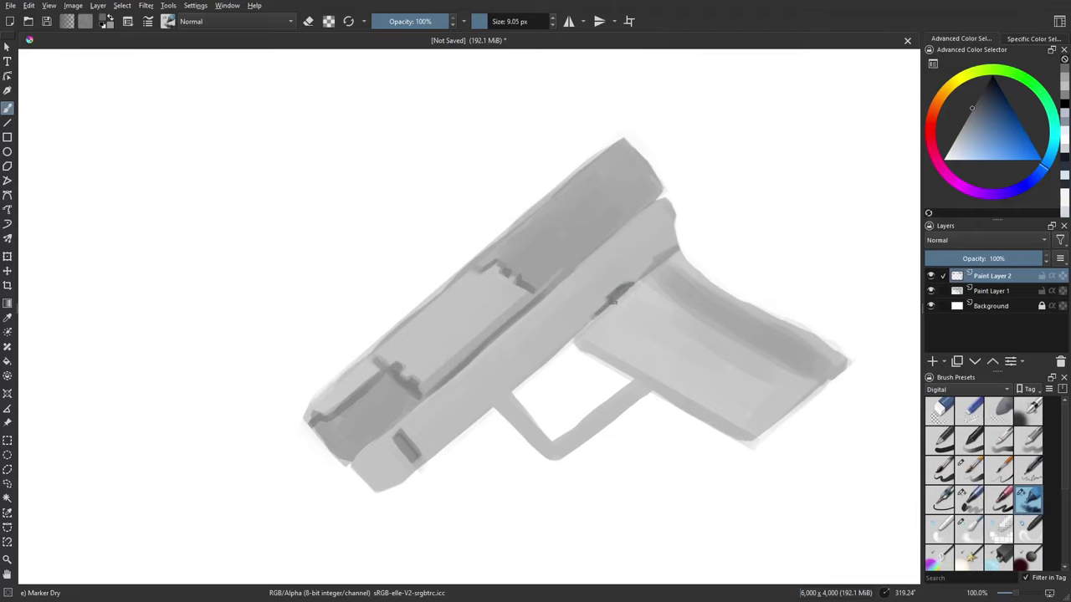
{"action": "key", "text": "ctrl+z"}
{"action": "left_click_drag", "start_coordinate": [631, 306], "coordinate": [623, 327]}
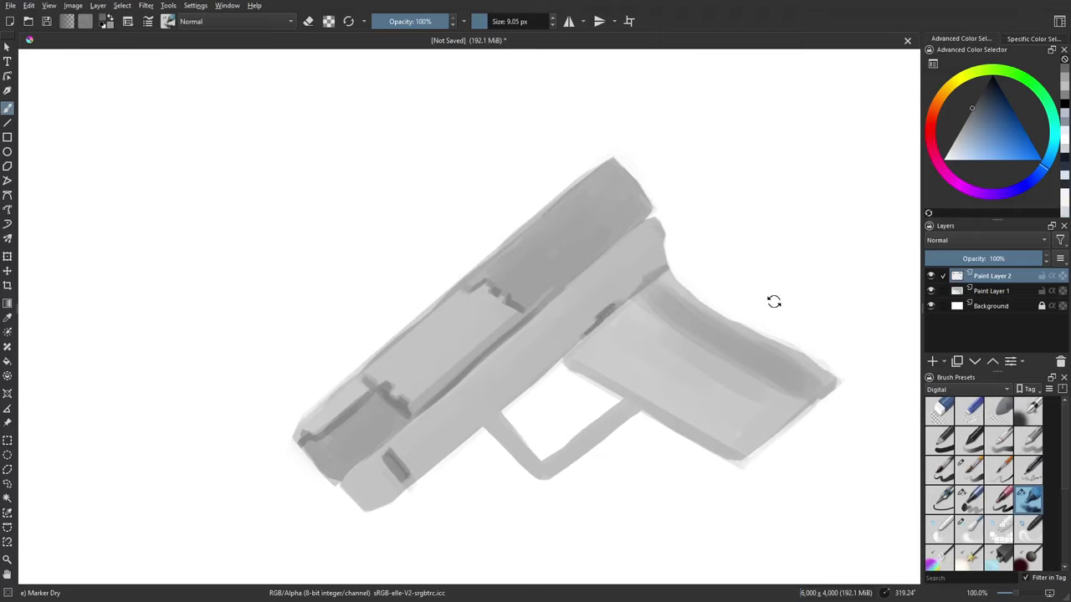
{"action": "left_click_drag", "start_coordinate": [772, 302], "coordinate": [742, 446]}
{"action": "left_click_drag", "start_coordinate": [447, 365], "coordinate": [457, 390]}
Step: On another new layer, lighten the rear of the slide with grey sampled from its middle panel, using a 30.51 px brush
{"action": "mouse_move", "coordinate": [556, 300]}
{"action": "left_mouse_down"}
{"action": "mouse_move", "coordinate": [538, 327]}
{"action": "mouse_move", "coordinate": [569, 321]}
{"action": "mouse_move", "coordinate": [552, 319]}
{"action": "left_mouse_up"}
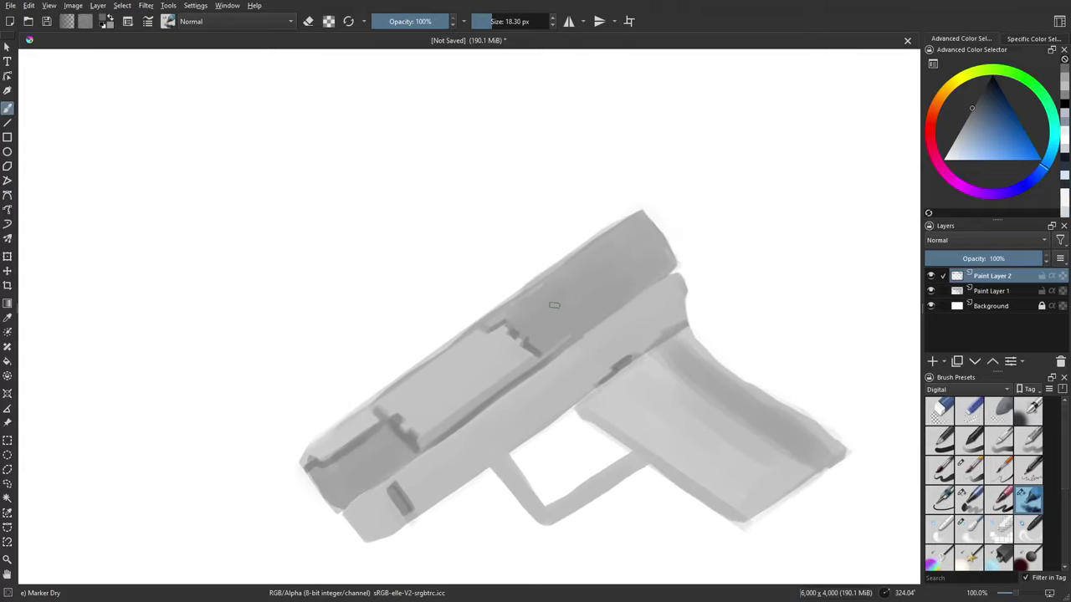
{"action": "left_click", "coordinate": [563, 297]}
{"action": "key", "text": "ctrl+z"}
{"action": "left_click", "coordinate": [932, 361]}
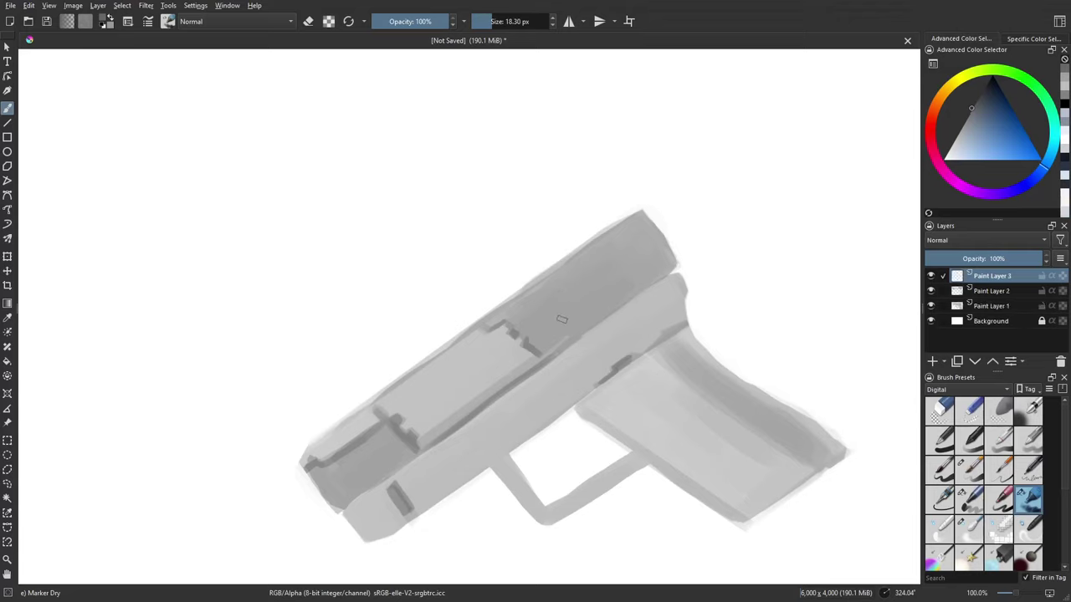
{"action": "left_click", "coordinate": [480, 362], "text": "ctrl"}
{"action": "left_click_drag", "start_coordinate": [540, 303], "coordinate": [549, 301]}
{"action": "mouse_move", "coordinate": [594, 256]}
{"action": "left_mouse_down"}
{"action": "mouse_move", "coordinate": [537, 299]}
{"action": "mouse_move", "coordinate": [599, 251]}
{"action": "mouse_move", "coordinate": [582, 274]}
{"action": "mouse_move", "coordinate": [609, 278]}
{"action": "mouse_move", "coordinate": [572, 287]}
{"action": "mouse_move", "coordinate": [588, 309]}
{"action": "mouse_move", "coordinate": [660, 260]}
{"action": "mouse_move", "coordinate": [641, 228]}
{"action": "mouse_move", "coordinate": [591, 257]}
{"action": "mouse_move", "coordinate": [620, 238]}
{"action": "mouse_move", "coordinate": [624, 253]}
{"action": "mouse_move", "coordinate": [585, 290]}
{"action": "mouse_move", "coordinate": [636, 270]}
{"action": "mouse_move", "coordinate": [580, 299]}
{"action": "mouse_move", "coordinate": [542, 297]}
{"action": "mouse_move", "coordinate": [569, 314]}
{"action": "left_mouse_up"}
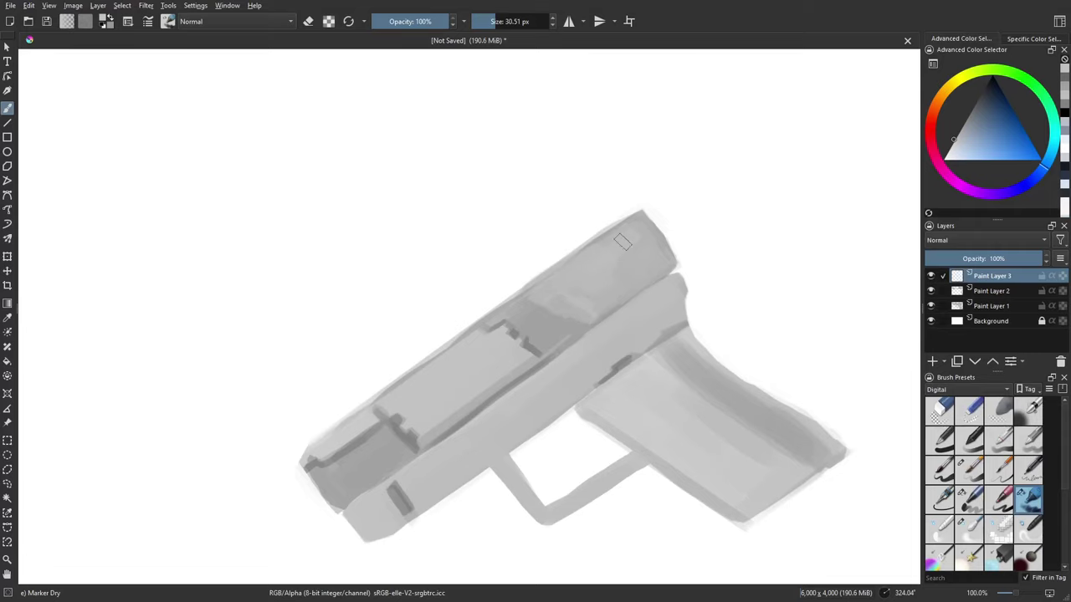
Step: Block in a separate curved mid-grey shape on the empty canvas beyond the muzzle with a 100.04 px brush
{"action": "left_click_drag", "start_coordinate": [494, 354], "coordinate": [609, 267]}
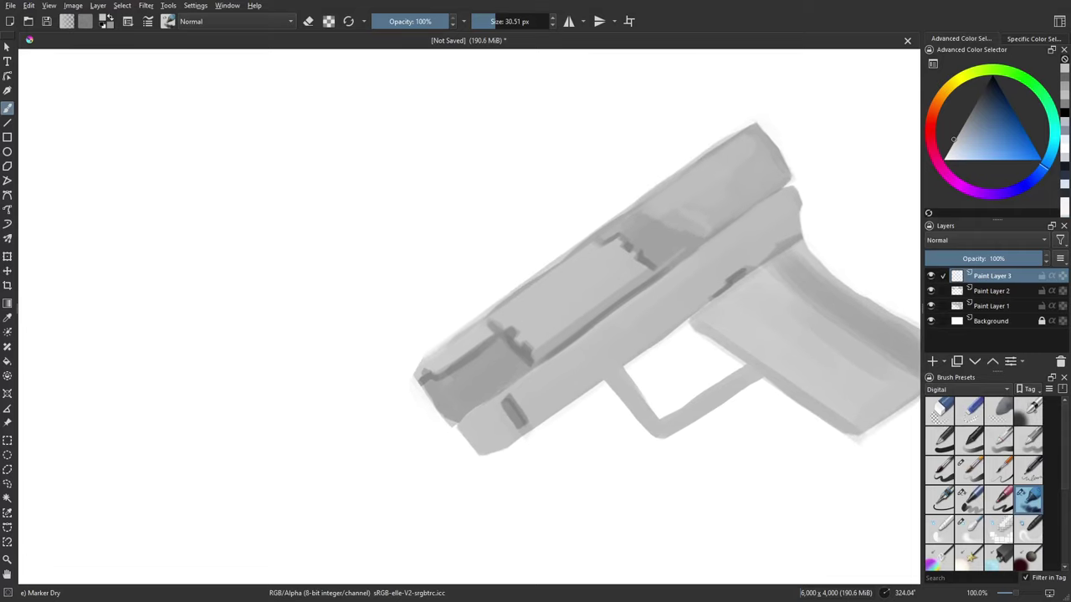
{"action": "mouse_move", "coordinate": [562, 314]}
{"action": "left_mouse_down"}
{"action": "mouse_move", "coordinate": [492, 354]}
{"action": "mouse_move", "coordinate": [527, 342]}
{"action": "mouse_move", "coordinate": [600, 359]}
{"action": "mouse_move", "coordinate": [592, 351]}
{"action": "left_mouse_up"}
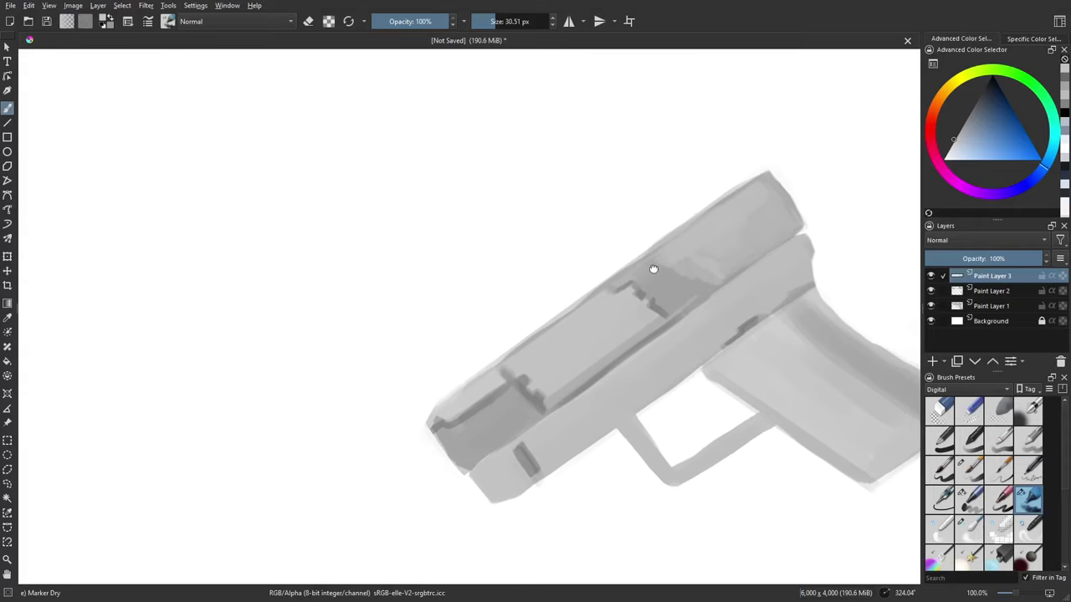
{"action": "mouse_move", "coordinate": [654, 269]}
{"action": "left_mouse_down"}
{"action": "mouse_move", "coordinate": [629, 285]}
{"action": "mouse_move", "coordinate": [617, 340]}
{"action": "mouse_move", "coordinate": [745, 340]}
{"action": "mouse_move", "coordinate": [694, 396]}
{"action": "mouse_move", "coordinate": [698, 411]}
{"action": "left_mouse_up"}
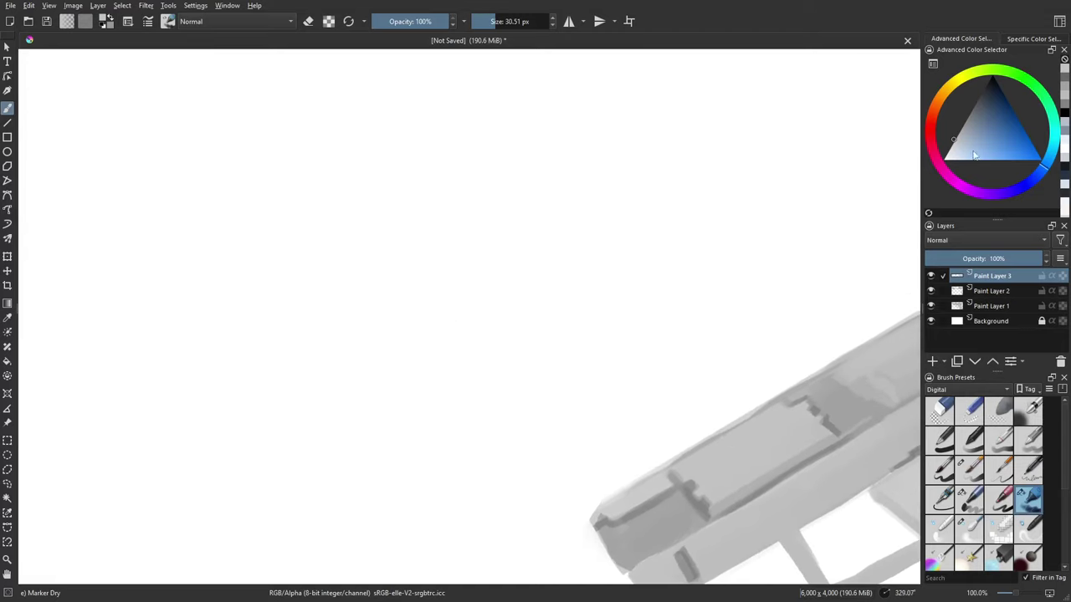
{"action": "mouse_move", "coordinate": [976, 155]}
{"action": "left_mouse_down"}
{"action": "mouse_move", "coordinate": [959, 109]}
{"action": "mouse_move", "coordinate": [947, 121]}
{"action": "left_mouse_up"}
{"action": "left_click_drag", "start_coordinate": [442, 255], "coordinate": [481, 255]}
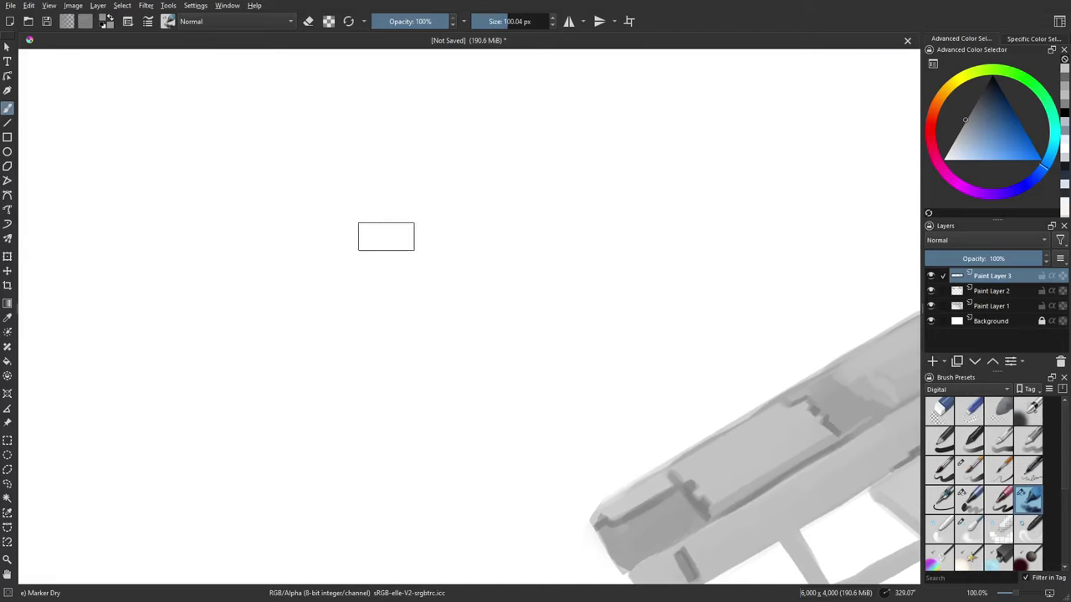
{"action": "mouse_move", "coordinate": [384, 264]}
{"action": "left_mouse_down"}
{"action": "mouse_move", "coordinate": [455, 219]}
{"action": "mouse_move", "coordinate": [353, 240]}
{"action": "mouse_move", "coordinate": [350, 271]}
{"action": "mouse_move", "coordinate": [489, 230]}
{"action": "mouse_move", "coordinate": [441, 279]}
{"action": "left_mouse_up"}
{"action": "mouse_move", "coordinate": [477, 265]}
{"action": "left_mouse_down"}
{"action": "mouse_move", "coordinate": [450, 265]}
{"action": "mouse_move", "coordinate": [403, 291]}
{"action": "mouse_move", "coordinate": [440, 253]}
{"action": "mouse_move", "coordinate": [434, 274]}
{"action": "mouse_move", "coordinate": [404, 280]}
{"action": "mouse_move", "coordinate": [406, 251]}
{"action": "mouse_move", "coordinate": [476, 219]}
{"action": "mouse_move", "coordinate": [425, 251]}
{"action": "mouse_move", "coordinate": [472, 255]}
{"action": "mouse_move", "coordinate": [473, 227]}
{"action": "left_mouse_up"}
Step: Fill the separate shape's inner lower area with dark grey and cover its upper band in light grey with a 44.17 px brush
{"action": "left_click", "coordinate": [975, 102]}
{"action": "key", "text": "bracketleft"}
{"action": "left_click", "coordinate": [957, 135]}
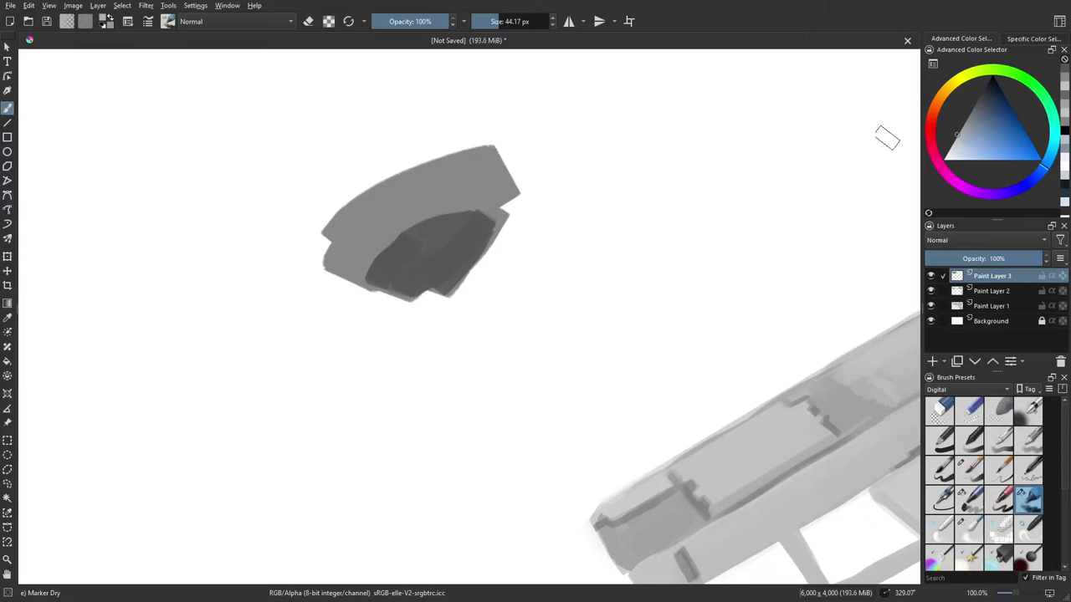
{"action": "mouse_move", "coordinate": [322, 231]}
{"action": "left_mouse_down"}
{"action": "mouse_move", "coordinate": [494, 178]}
{"action": "mouse_move", "coordinate": [342, 223]}
{"action": "mouse_move", "coordinate": [490, 159]}
{"action": "left_mouse_up"}
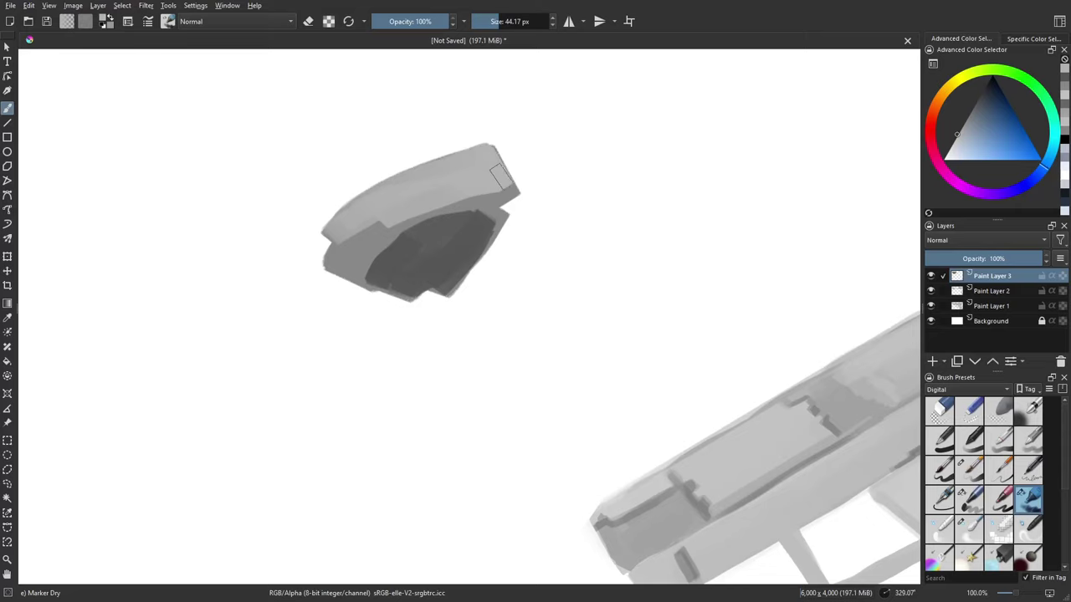
{"action": "left_click_drag", "start_coordinate": [304, 225], "coordinate": [376, 161]}
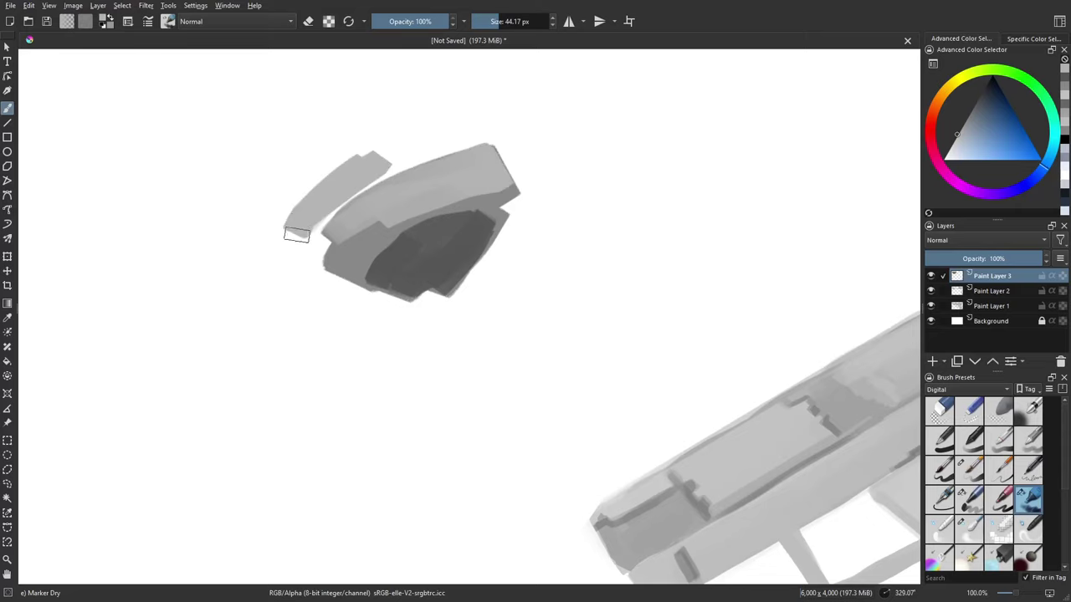
{"action": "key", "text": "ctrl+z"}
Step: Darken both sides of the shape's dark inner area with near-black grey and a 20.43 px brush
{"action": "left_click_drag", "start_coordinate": [324, 295], "coordinate": [365, 302]}
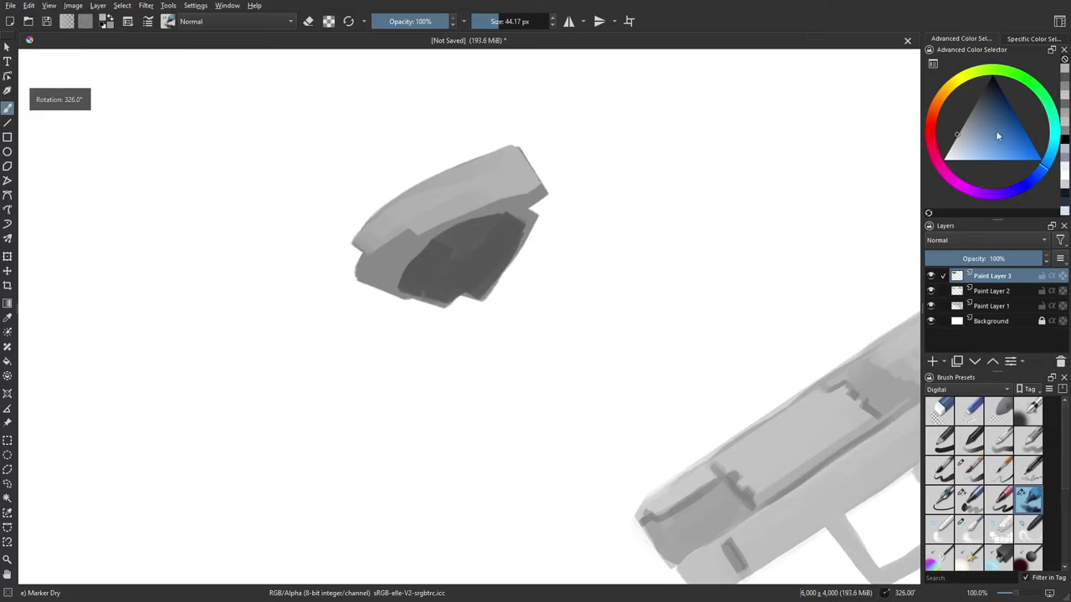
{"action": "left_click", "coordinate": [973, 103]}
{"action": "left_click_drag", "start_coordinate": [428, 276], "coordinate": [421, 276]}
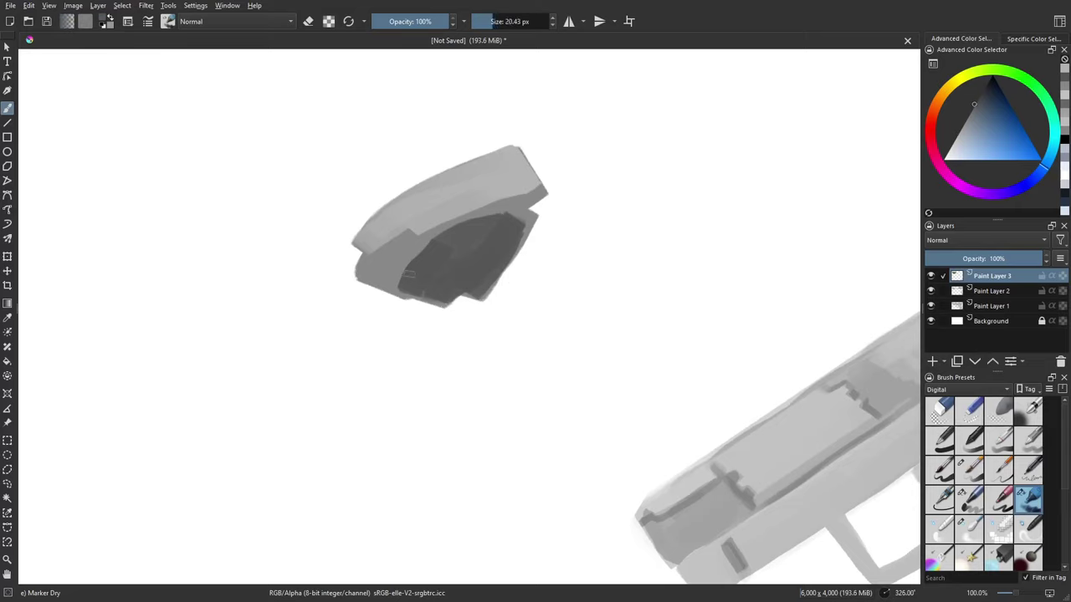
{"action": "left_click_drag", "start_coordinate": [961, 122], "coordinate": [981, 91]}
{"action": "mouse_move", "coordinate": [406, 277]}
{"action": "left_mouse_down"}
{"action": "mouse_move", "coordinate": [435, 247]}
{"action": "mouse_move", "coordinate": [412, 285]}
{"action": "mouse_move", "coordinate": [451, 246]}
{"action": "mouse_move", "coordinate": [485, 248]}
{"action": "mouse_move", "coordinate": [511, 225]}
{"action": "left_mouse_up"}
{"action": "key", "text": "ctrl+z"}
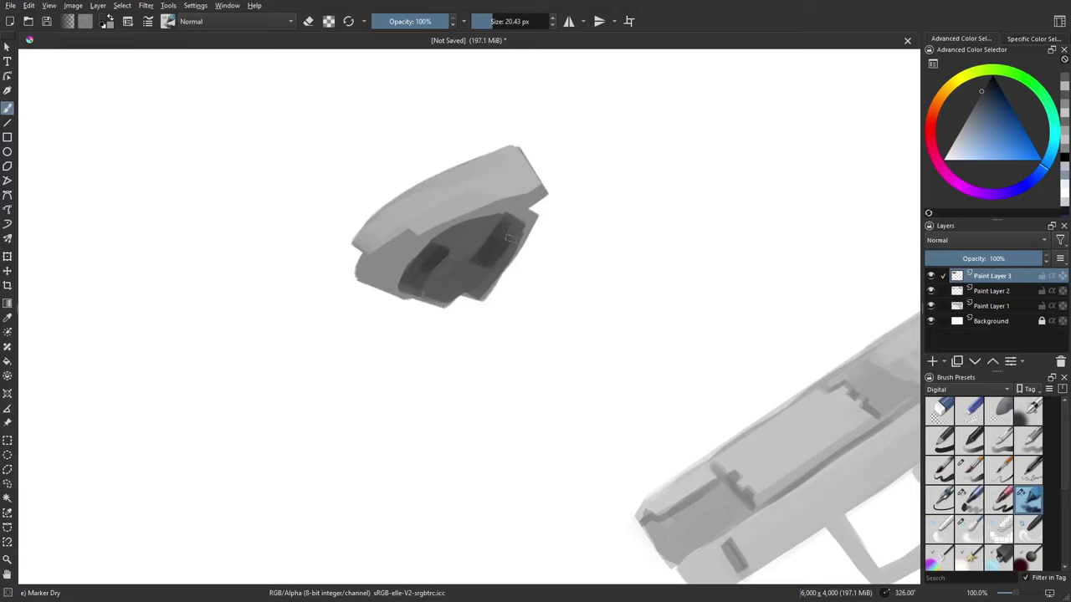
{"action": "left_click_drag", "start_coordinate": [493, 265], "coordinate": [519, 221]}
Step: Draw a dark seam under the shape's light band and outline the arched edge of its inner area with an 11.30 px brush
{"action": "left_click_drag", "start_coordinate": [385, 286], "coordinate": [376, 316]}
{"action": "mouse_move", "coordinate": [388, 271]}
{"action": "left_mouse_down"}
{"action": "mouse_move", "coordinate": [433, 296]}
{"action": "mouse_move", "coordinate": [391, 304]}
{"action": "mouse_move", "coordinate": [552, 201]}
{"action": "left_mouse_up"}
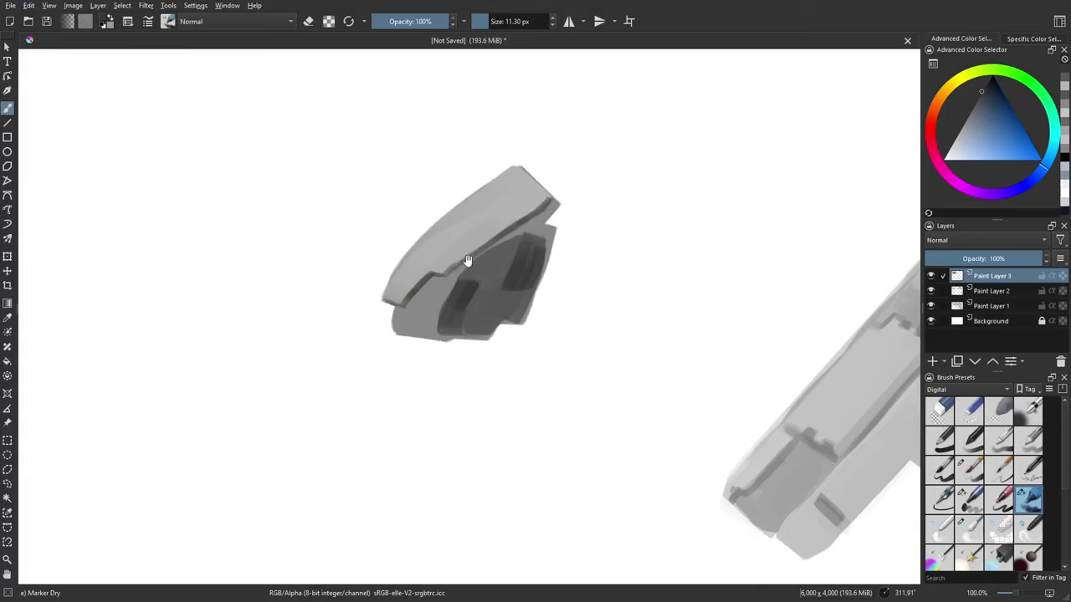
{"action": "left_click_drag", "start_coordinate": [467, 260], "coordinate": [516, 241]}
{"action": "mouse_move", "coordinate": [492, 314]}
{"action": "left_mouse_down"}
{"action": "mouse_move", "coordinate": [515, 261]}
{"action": "mouse_move", "coordinate": [573, 220]}
{"action": "left_mouse_up"}
{"action": "left_click_drag", "start_coordinate": [515, 286], "coordinate": [491, 316]}
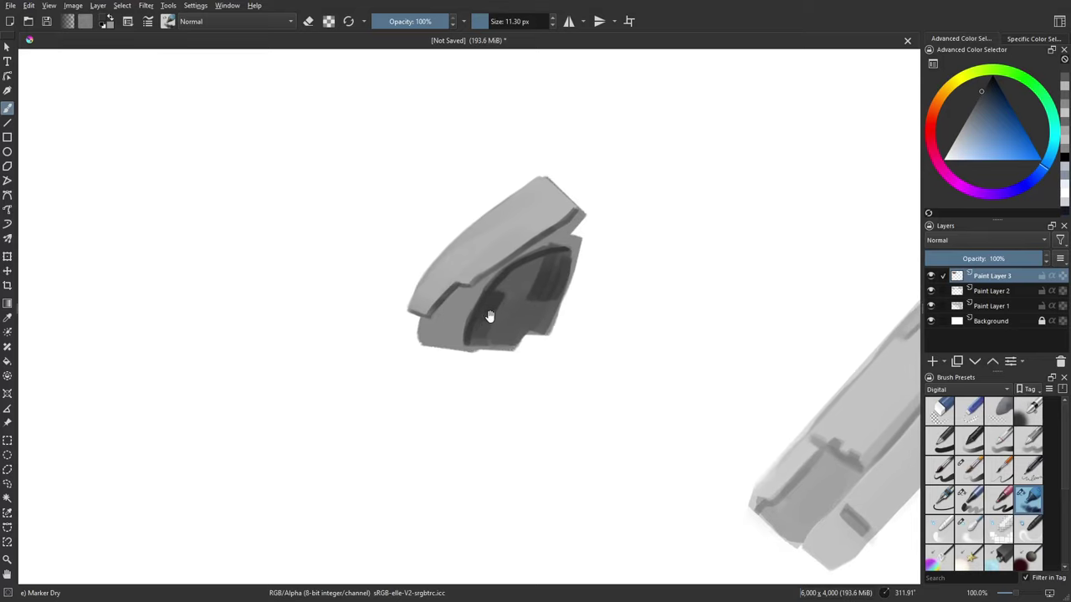
{"action": "left_click_drag", "start_coordinate": [552, 338], "coordinate": [507, 325]}
{"action": "left_click_drag", "start_coordinate": [600, 340], "coordinate": [616, 318]}
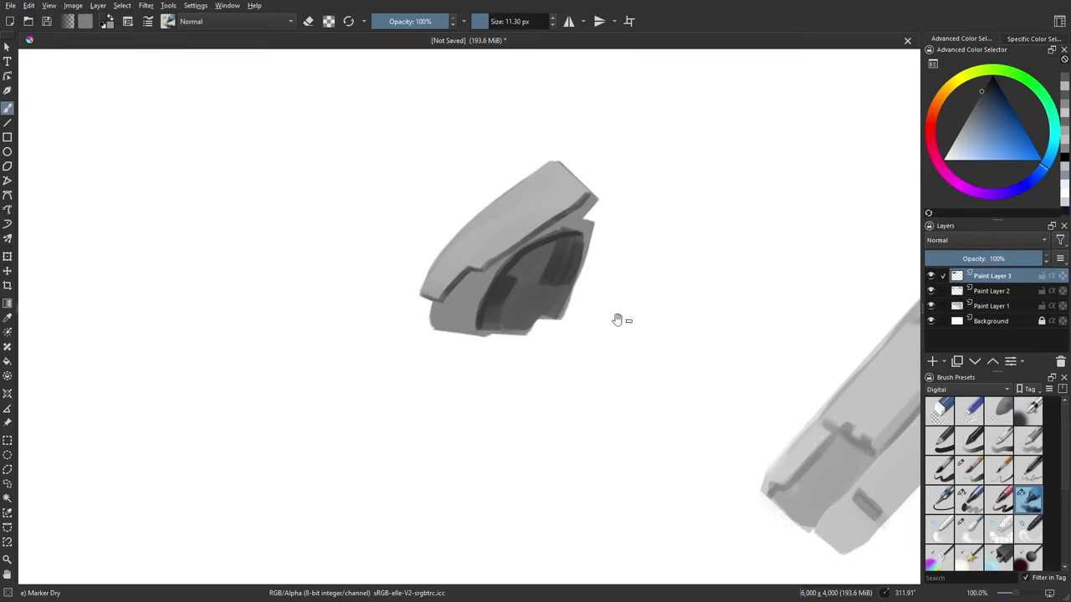
Step: Paint light grey highlights along the outer edge of the shape's upper band, enlarging the brush to 21.38 px
{"action": "left_click", "coordinate": [951, 142]}
{"action": "mouse_move", "coordinate": [432, 278]}
{"action": "left_mouse_down"}
{"action": "mouse_move", "coordinate": [525, 191]}
{"action": "mouse_move", "coordinate": [462, 230]}
{"action": "mouse_move", "coordinate": [431, 277]}
{"action": "mouse_move", "coordinate": [528, 188]}
{"action": "left_mouse_up"}
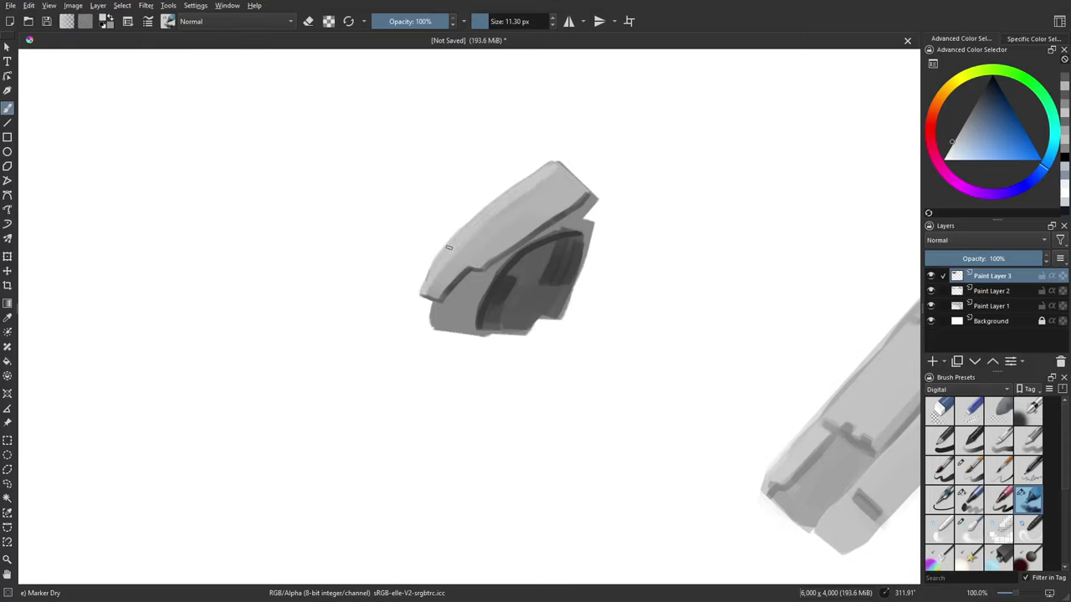
{"action": "mouse_move", "coordinate": [526, 297]}
{"action": "left_mouse_down"}
{"action": "mouse_move", "coordinate": [438, 340]}
{"action": "mouse_move", "coordinate": [438, 354]}
{"action": "left_mouse_up"}
{"action": "left_click_drag", "start_coordinate": [453, 257], "coordinate": [491, 179]}
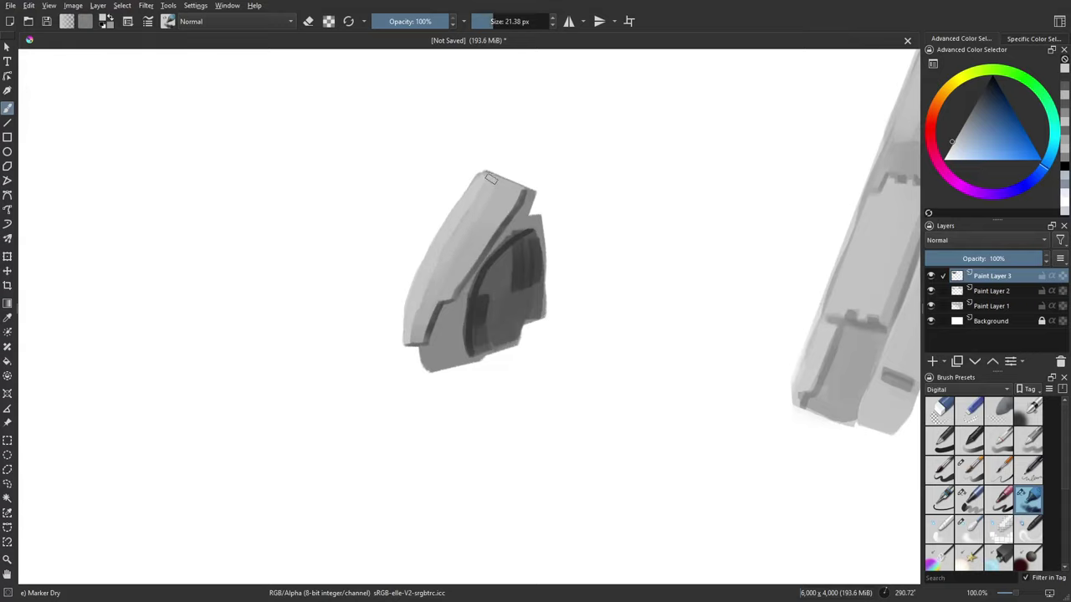
{"action": "left_click_drag", "start_coordinate": [438, 247], "coordinate": [411, 333]}
{"action": "mouse_move", "coordinate": [602, 300]}
{"action": "left_mouse_down"}
{"action": "mouse_move", "coordinate": [603, 354]}
{"action": "mouse_move", "coordinate": [826, 366]}
{"action": "left_mouse_up"}
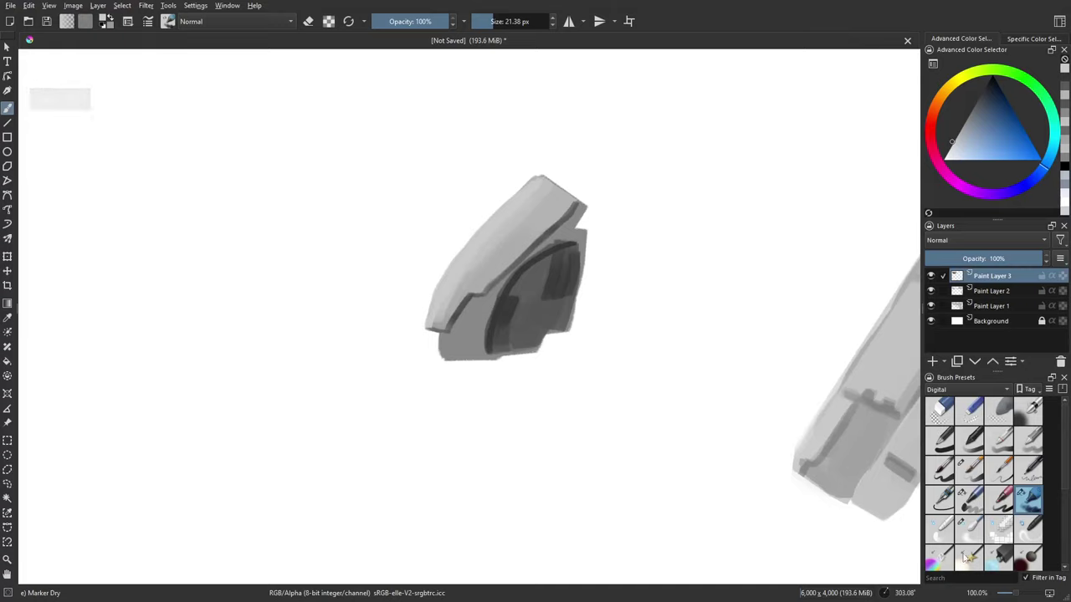
Step: Soften the shape's light band highlights and dark inner shading with the Blender Blur brush at 13% opacity, using a 49.76 px size inside
{"action": "left_click", "coordinate": [966, 527]}
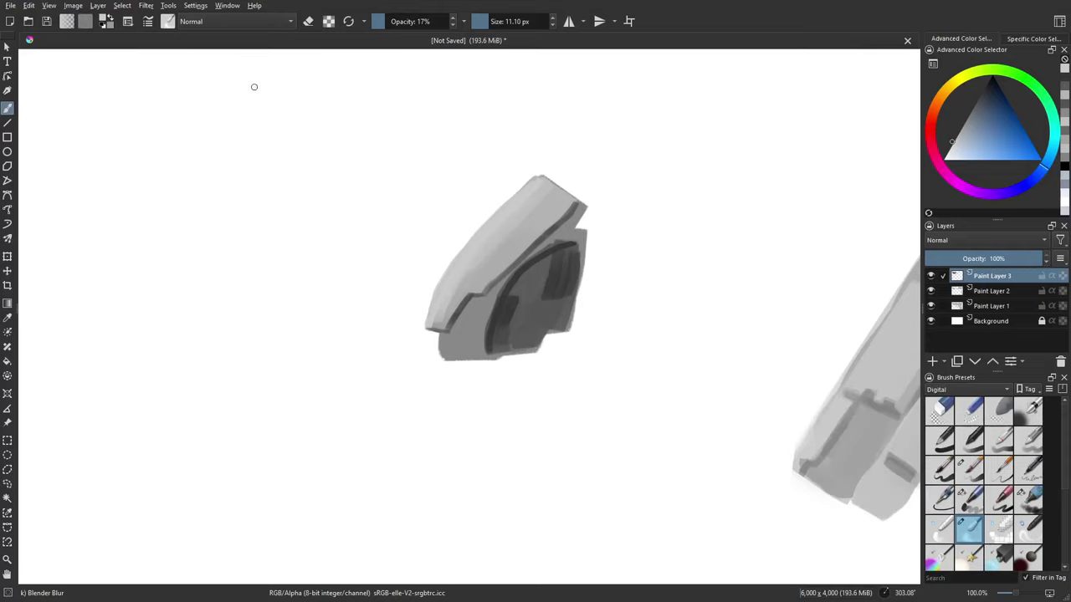
{"action": "left_click", "coordinate": [348, 22]}
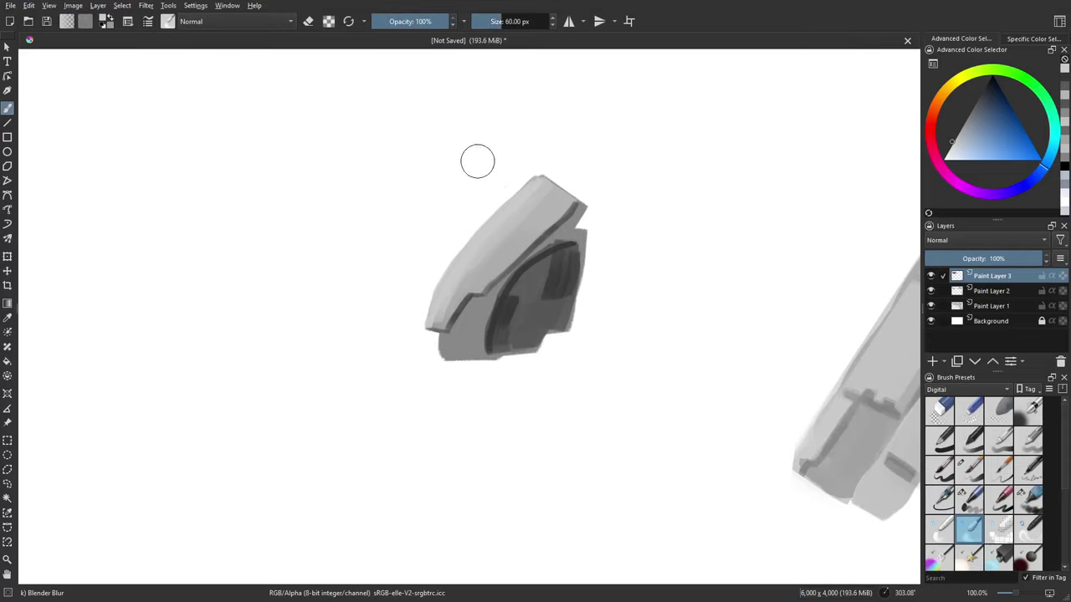
{"action": "left_click", "coordinate": [381, 24]}
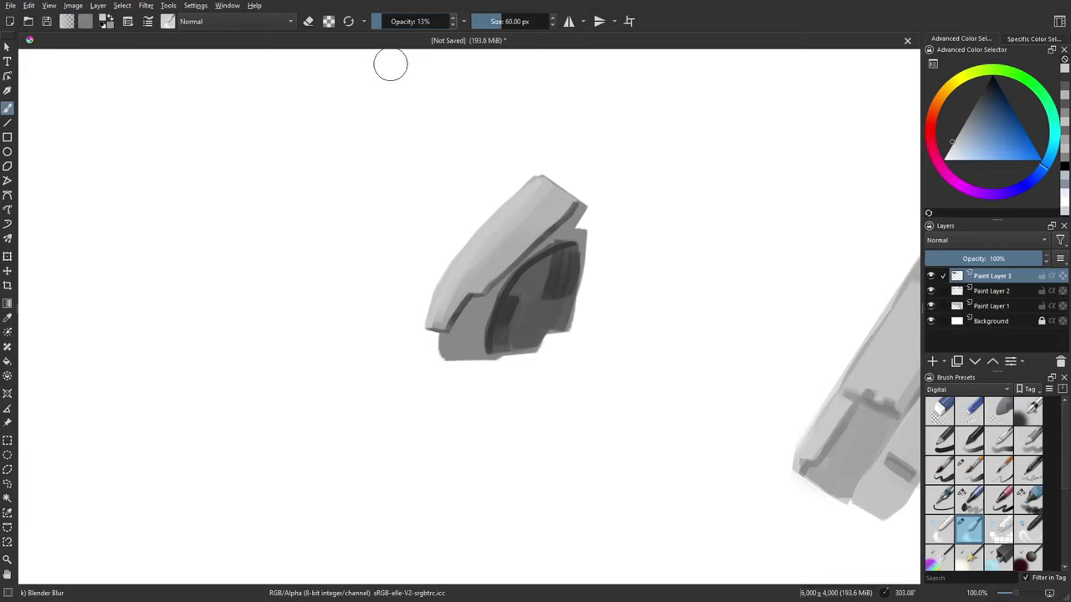
{"action": "left_click_drag", "start_coordinate": [495, 273], "coordinate": [514, 273], "text": "shift"}
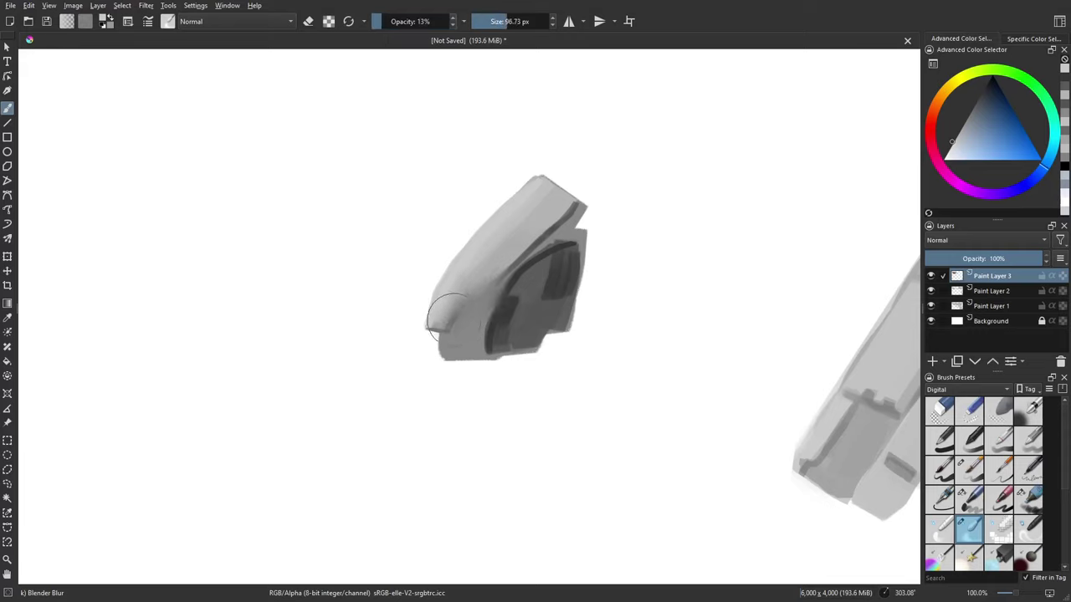
{"action": "mouse_move", "coordinate": [485, 303]}
{"action": "left_mouse_down", "text": "shift"}
{"action": "mouse_move", "coordinate": [455, 302]}
{"action": "mouse_move", "coordinate": [499, 233]}
{"action": "mouse_move", "coordinate": [533, 208]}
{"action": "left_mouse_up", "text": "shift"}
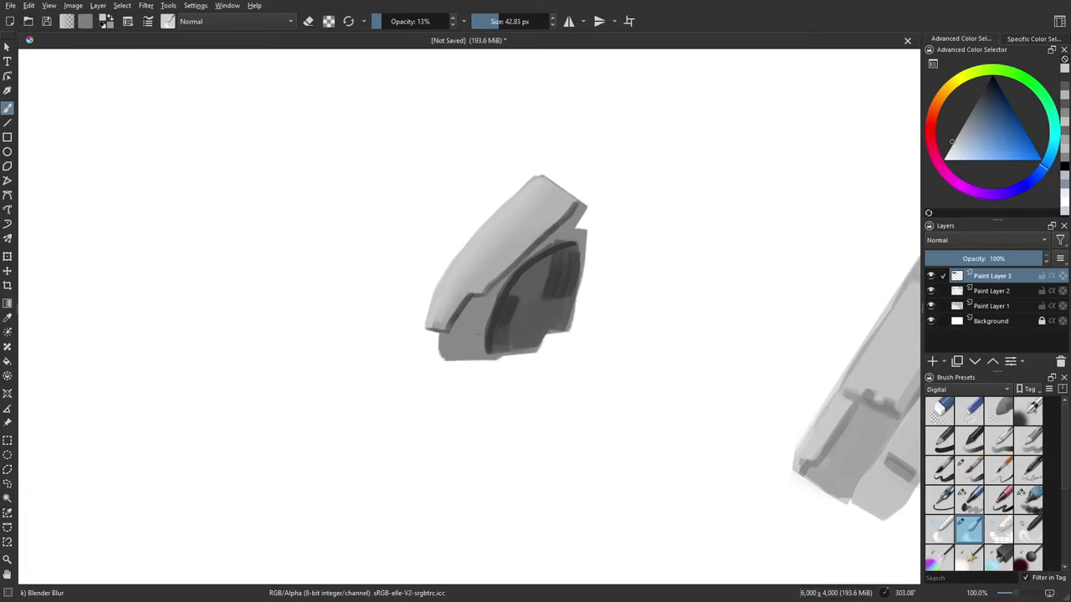
{"action": "left_click_drag", "start_coordinate": [492, 328], "coordinate": [487, 318]}
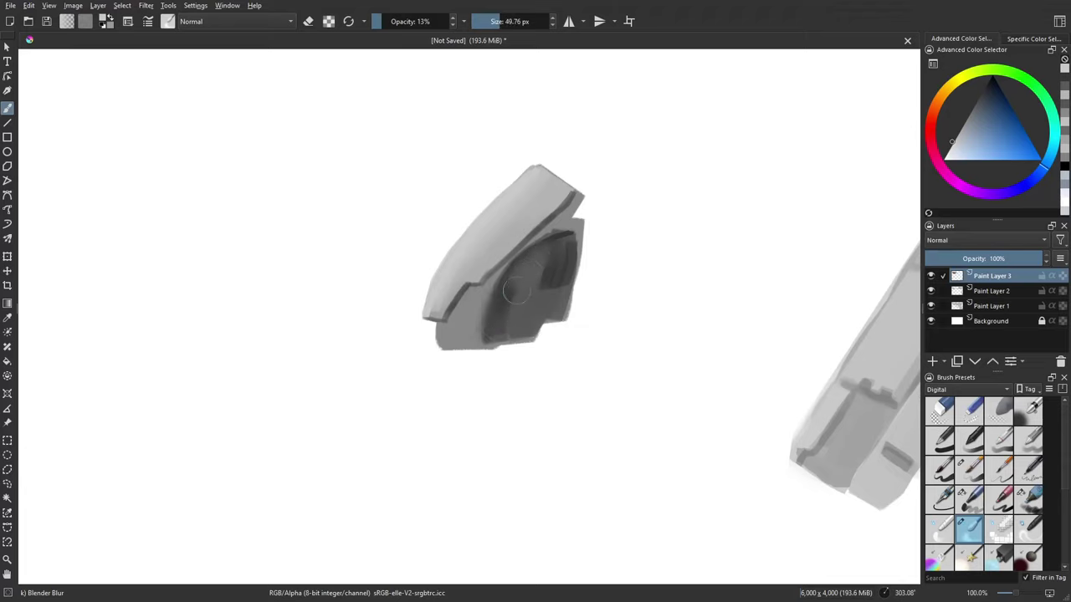
{"action": "mouse_move", "coordinate": [564, 248]}
{"action": "left_mouse_down"}
{"action": "mouse_move", "coordinate": [560, 266]}
{"action": "mouse_move", "coordinate": [524, 272]}
{"action": "mouse_move", "coordinate": [505, 340]}
{"action": "left_mouse_up"}
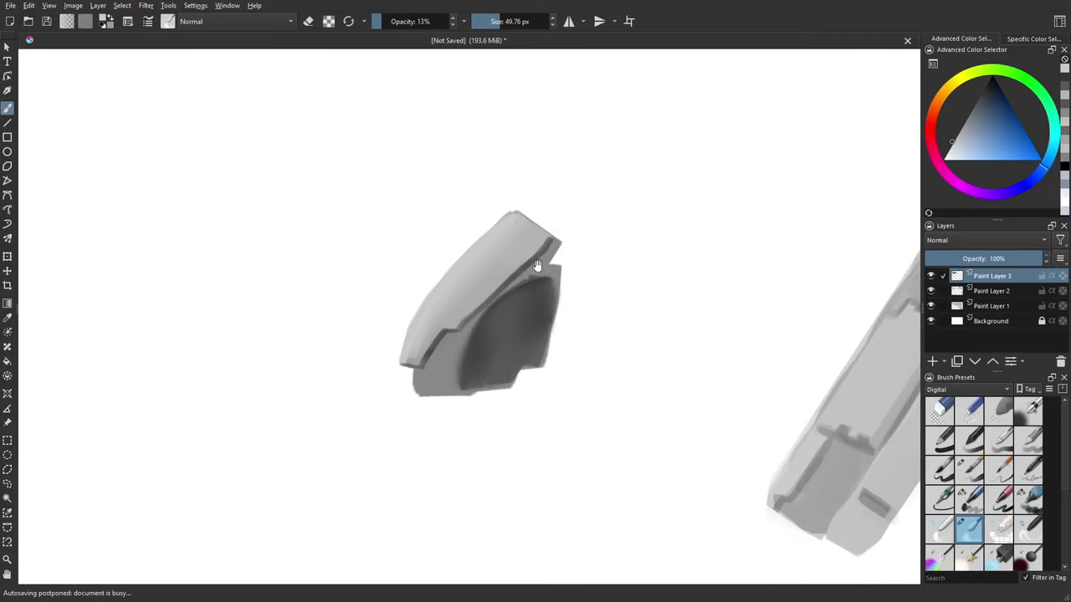
Step: Paint adjoining medium, dark and light grey patches above the shape with the Marker Dry brush at 21.38 px
{"action": "left_click_drag", "start_coordinate": [537, 265], "coordinate": [425, 287]}
{"action": "left_click", "coordinate": [1031, 501]}
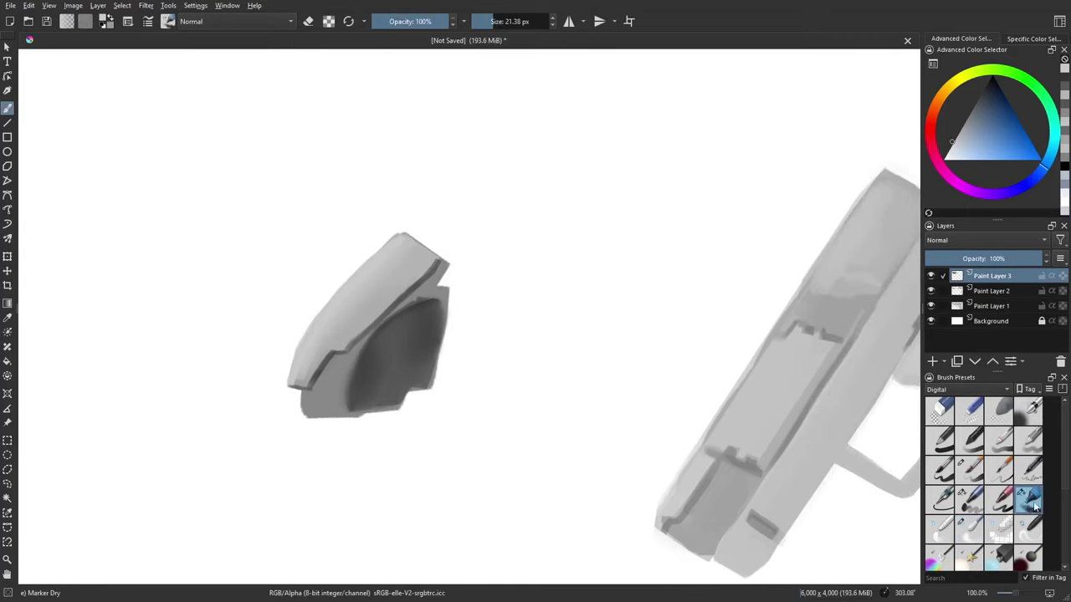
{"action": "left_click", "coordinate": [961, 127]}
{"action": "left_click_drag", "start_coordinate": [474, 237], "coordinate": [499, 308]}
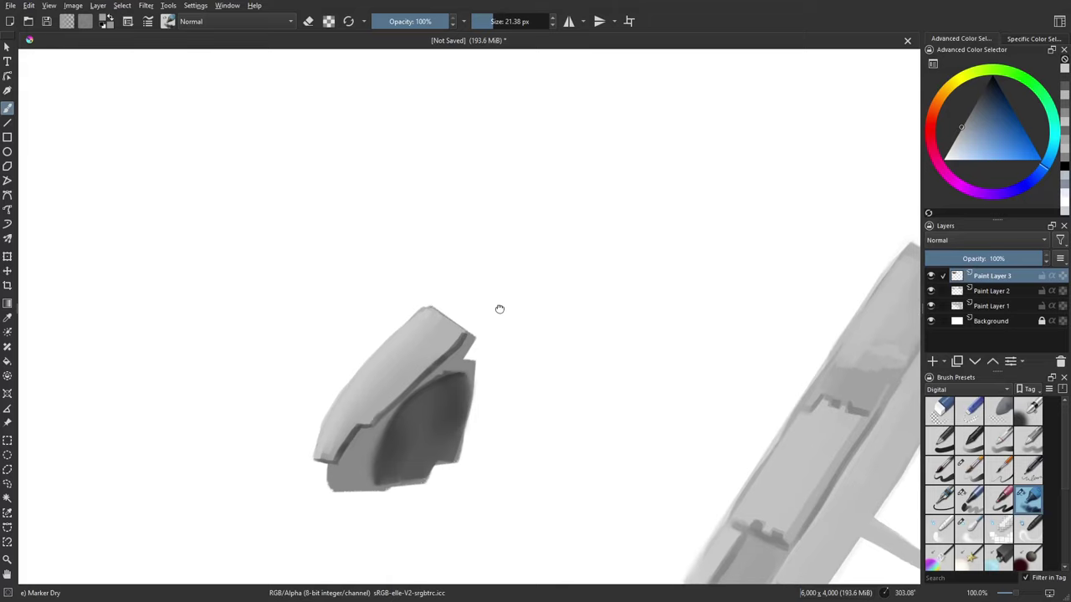
{"action": "mouse_move", "coordinate": [449, 221]}
{"action": "left_mouse_down"}
{"action": "mouse_move", "coordinate": [537, 173]}
{"action": "mouse_move", "coordinate": [462, 215]}
{"action": "mouse_move", "coordinate": [497, 229]}
{"action": "mouse_move", "coordinate": [494, 213]}
{"action": "mouse_move", "coordinate": [509, 234]}
{"action": "mouse_move", "coordinate": [521, 195]}
{"action": "mouse_move", "coordinate": [501, 212]}
{"action": "mouse_move", "coordinate": [532, 192]}
{"action": "mouse_move", "coordinate": [519, 236]}
{"action": "mouse_move", "coordinate": [539, 209]}
{"action": "left_mouse_up"}
{"action": "left_click", "coordinate": [971, 118]}
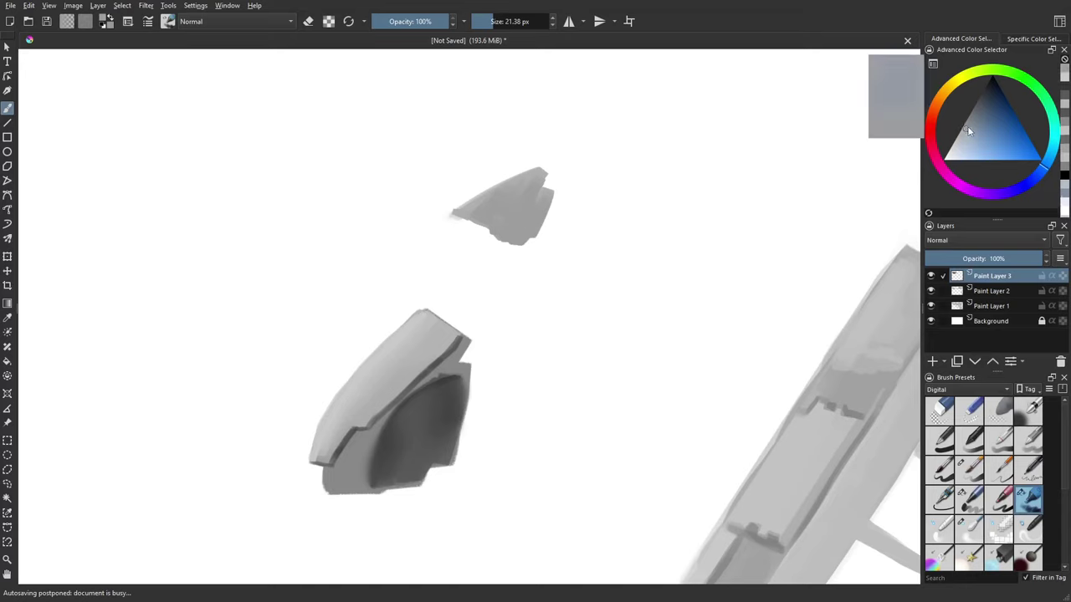
{"action": "left_click_drag", "start_coordinate": [971, 118], "coordinate": [973, 105]}
{"action": "mouse_move", "coordinate": [516, 240]}
{"action": "left_mouse_down"}
{"action": "mouse_move", "coordinate": [541, 223]}
{"action": "mouse_move", "coordinate": [561, 229]}
{"action": "mouse_move", "coordinate": [538, 257]}
{"action": "mouse_move", "coordinate": [512, 248]}
{"action": "mouse_move", "coordinate": [521, 268]}
{"action": "mouse_move", "coordinate": [536, 275]}
{"action": "mouse_move", "coordinate": [574, 238]}
{"action": "left_mouse_up"}
{"action": "left_click", "coordinate": [948, 146]}
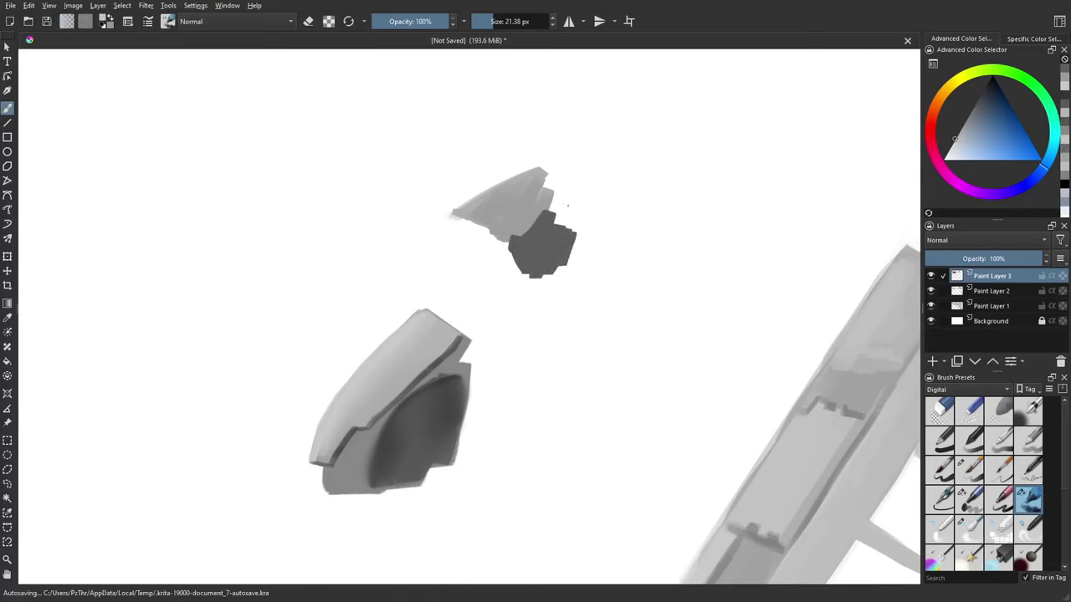
{"action": "mouse_move", "coordinate": [472, 215]}
{"action": "left_mouse_down"}
{"action": "mouse_move", "coordinate": [500, 239]}
{"action": "mouse_move", "coordinate": [465, 229]}
{"action": "mouse_move", "coordinate": [470, 248]}
{"action": "mouse_move", "coordinate": [480, 237]}
{"action": "mouse_move", "coordinate": [497, 250]}
{"action": "mouse_move", "coordinate": [479, 263]}
{"action": "mouse_move", "coordinate": [489, 245]}
{"action": "mouse_move", "coordinate": [507, 283]}
{"action": "mouse_move", "coordinate": [509, 249]}
{"action": "mouse_move", "coordinate": [518, 289]}
{"action": "left_mouse_up"}
Step: Blend the borders between the three grey patches using Blender Blur at 13% opacity and 49.76 px, reducing the brush to 25.28 px
{"action": "left_click", "coordinate": [962, 530]}
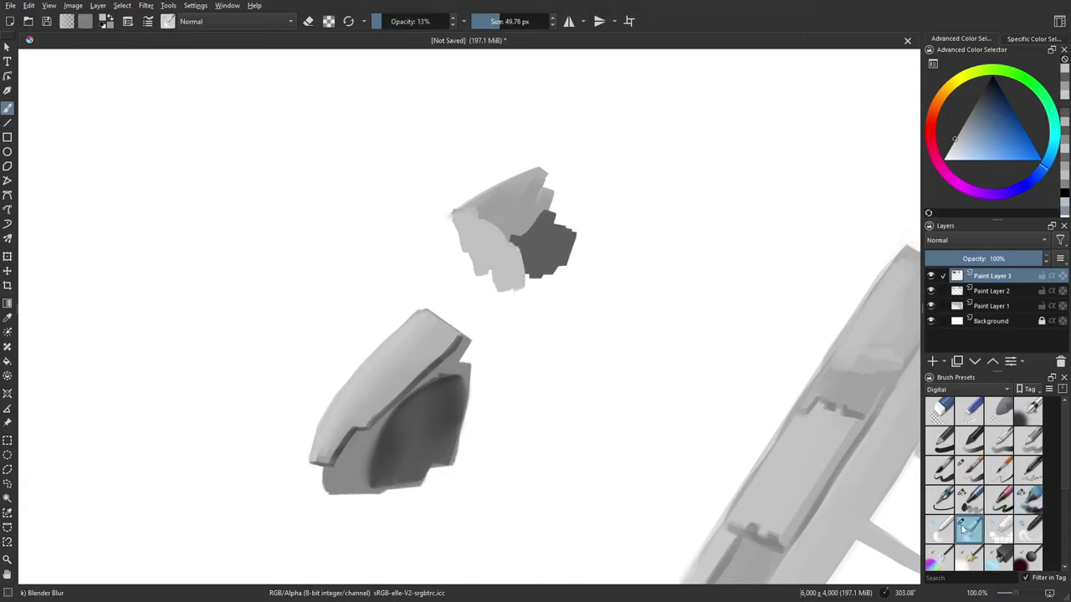
{"action": "mouse_move", "coordinate": [492, 208]}
{"action": "left_mouse_down"}
{"action": "mouse_move", "coordinate": [511, 241]}
{"action": "mouse_move", "coordinate": [522, 275]}
{"action": "mouse_move", "coordinate": [492, 219]}
{"action": "mouse_move", "coordinate": [519, 245]}
{"action": "mouse_move", "coordinate": [552, 222]}
{"action": "left_mouse_up"}
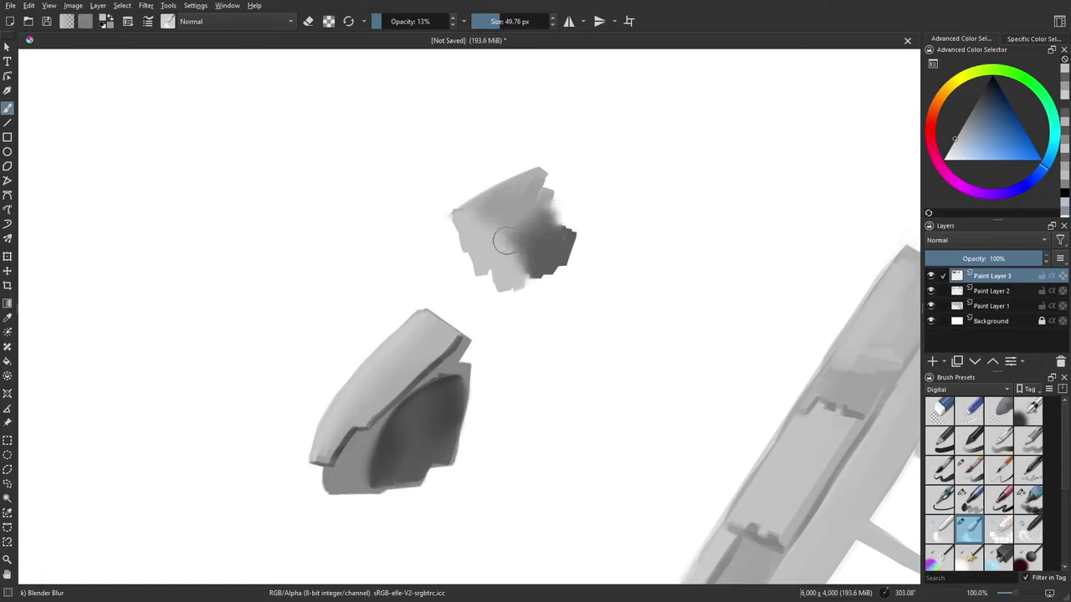
{"action": "mouse_move", "coordinate": [507, 248]}
{"action": "left_mouse_down"}
{"action": "mouse_move", "coordinate": [525, 248]}
{"action": "mouse_move", "coordinate": [547, 206]}
{"action": "mouse_move", "coordinate": [544, 241]}
{"action": "mouse_move", "coordinate": [498, 250]}
{"action": "mouse_move", "coordinate": [519, 223]}
{"action": "mouse_move", "coordinate": [559, 244]}
{"action": "mouse_move", "coordinate": [541, 248]}
{"action": "left_mouse_up"}
{"action": "key", "text": "bracketleft"}
Step: Paint near-black curved strokes inside the blended patch with the 21.38 px Marker Dry brush
{"action": "left_click", "coordinate": [997, 118]}
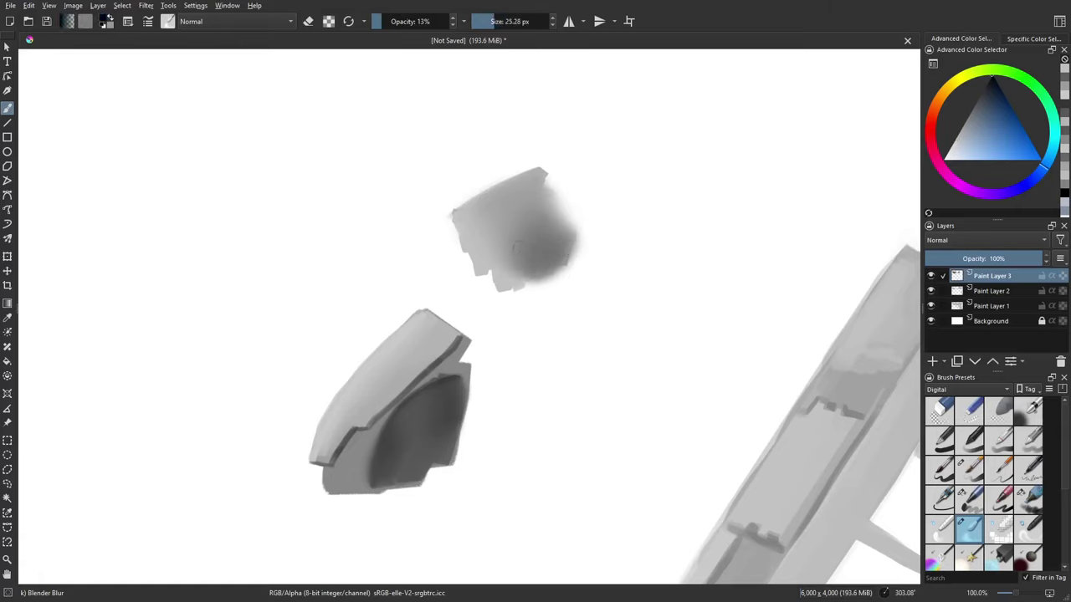
{"action": "left_click", "coordinate": [1021, 497]}
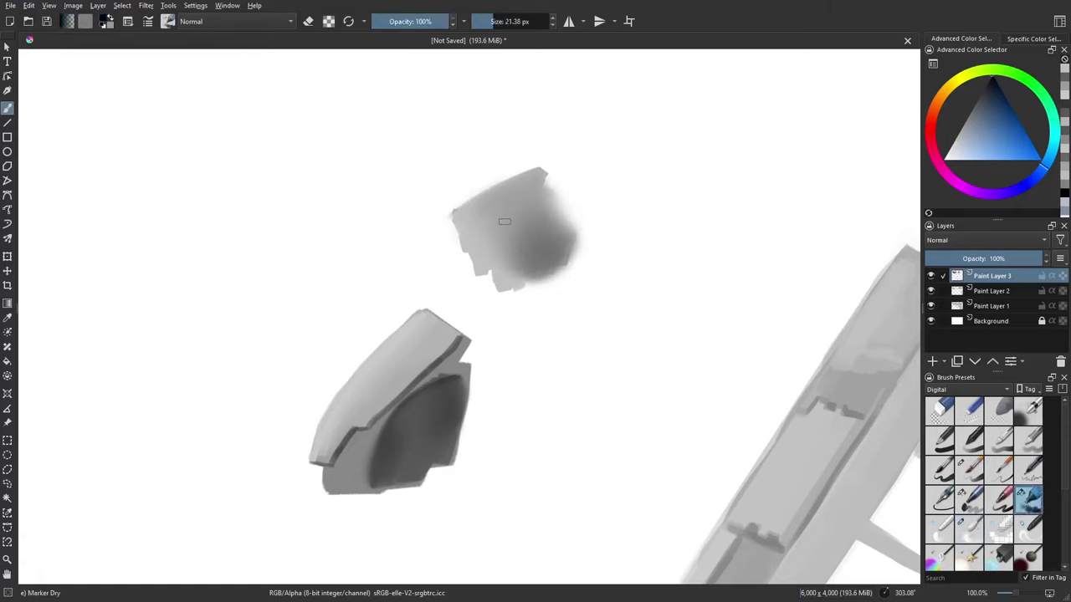
{"action": "mouse_move", "coordinate": [504, 222]}
{"action": "left_mouse_down"}
{"action": "mouse_move", "coordinate": [500, 241]}
{"action": "mouse_move", "coordinate": [535, 200]}
{"action": "mouse_move", "coordinate": [515, 251]}
{"action": "mouse_move", "coordinate": [636, 274]}
{"action": "left_mouse_up"}
Step: Build a curved dark grey band around the outer edge of the blended patch with overlapping Marker Dry strokes
{"action": "left_click", "coordinate": [974, 105]}
{"action": "left_click_drag", "start_coordinate": [521, 250], "coordinate": [532, 229]}
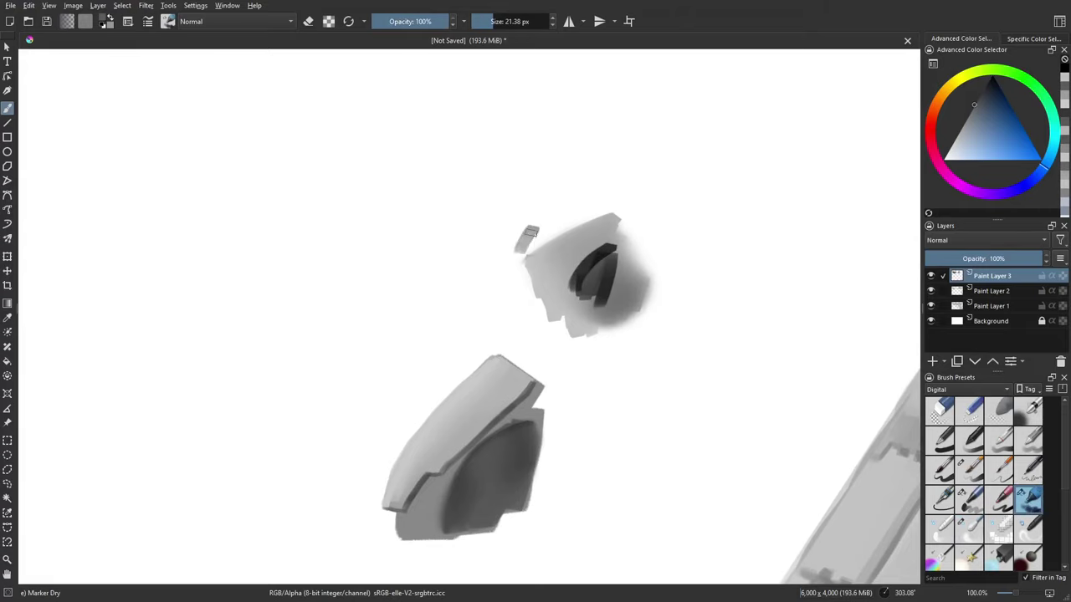
{"action": "left_click_drag", "start_coordinate": [507, 269], "coordinate": [593, 194]}
{"action": "mouse_move", "coordinate": [532, 230]}
{"action": "left_mouse_down"}
{"action": "mouse_move", "coordinate": [505, 292]}
{"action": "mouse_move", "coordinate": [511, 306]}
{"action": "left_mouse_up"}
{"action": "mouse_move", "coordinate": [520, 264]}
{"action": "left_mouse_down"}
{"action": "mouse_move", "coordinate": [523, 325]}
{"action": "mouse_move", "coordinate": [535, 333]}
{"action": "left_mouse_up"}
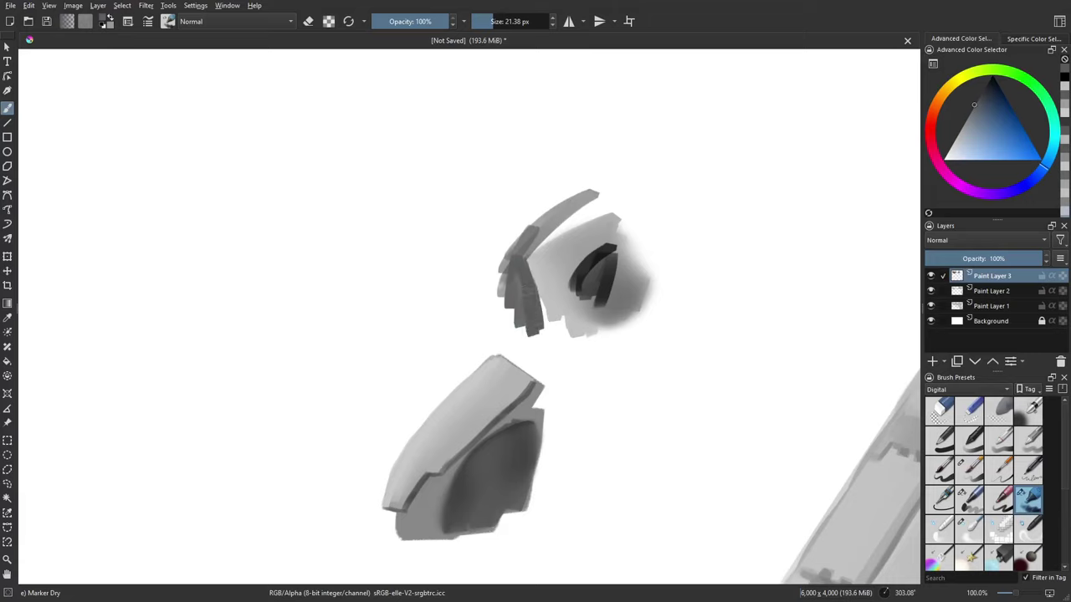
{"action": "left_click_drag", "start_coordinate": [525, 289], "coordinate": [573, 211]}
{"action": "mouse_move", "coordinate": [542, 244]}
{"action": "left_mouse_down"}
{"action": "mouse_move", "coordinate": [617, 204]}
{"action": "mouse_move", "coordinate": [596, 192]}
{"action": "left_mouse_up"}
{"action": "mouse_move", "coordinate": [556, 243]}
{"action": "left_mouse_down"}
{"action": "mouse_move", "coordinate": [535, 279]}
{"action": "mouse_move", "coordinate": [539, 346]}
{"action": "left_mouse_up"}
Step: Fill the space between the blended patch and the original shape with dark grey strokes, enlarging the brush to 48.30 px
{"action": "mouse_move", "coordinate": [536, 378]}
{"action": "left_mouse_down"}
{"action": "mouse_move", "coordinate": [541, 306]}
{"action": "mouse_move", "coordinate": [494, 376]}
{"action": "left_mouse_up"}
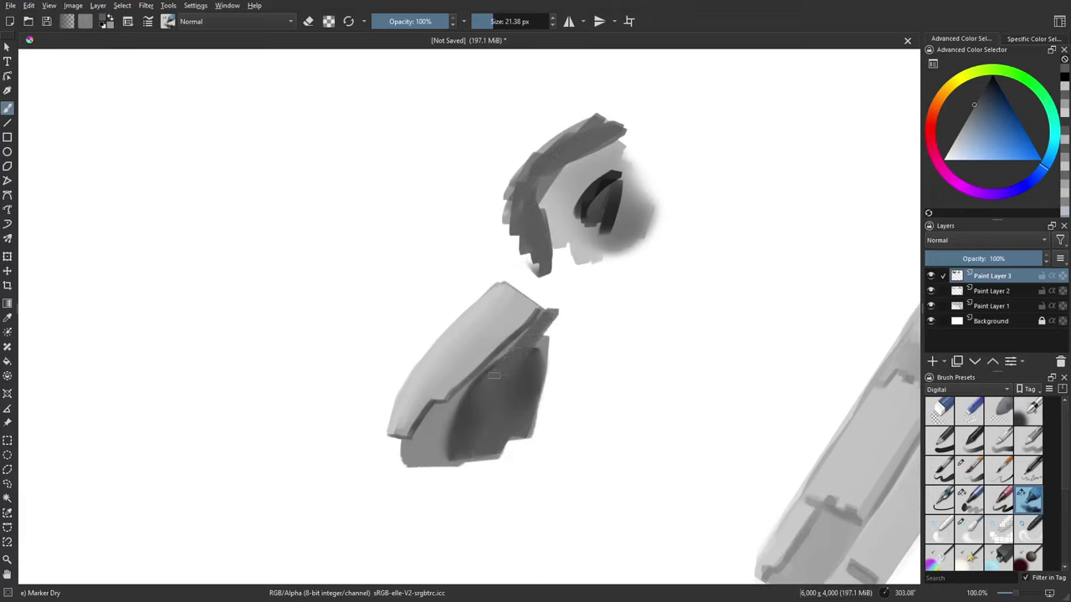
{"action": "left_click_drag", "start_coordinate": [549, 313], "coordinate": [533, 348]}
{"action": "left_click_drag", "start_coordinate": [547, 327], "coordinate": [533, 360]}
{"action": "left_click_drag", "start_coordinate": [552, 265], "coordinate": [550, 305]}
{"action": "left_click_drag", "start_coordinate": [549, 263], "coordinate": [548, 305]}
{"action": "left_click_drag", "start_coordinate": [561, 251], "coordinate": [554, 326]}
{"action": "left_click_drag", "start_coordinate": [572, 290], "coordinate": [589, 290]}
{"action": "left_click_drag", "start_coordinate": [562, 241], "coordinate": [563, 339]}
{"action": "left_click_drag", "start_coordinate": [575, 278], "coordinate": [562, 372]}
{"action": "left_click_drag", "start_coordinate": [610, 287], "coordinate": [555, 403]}
{"action": "left_click_drag", "start_coordinate": [579, 363], "coordinate": [548, 415]}
{"action": "mouse_move", "coordinate": [597, 331]}
{"action": "left_mouse_down"}
{"action": "mouse_move", "coordinate": [577, 374]}
{"action": "mouse_move", "coordinate": [636, 304]}
{"action": "mouse_move", "coordinate": [602, 331]}
{"action": "left_mouse_up"}
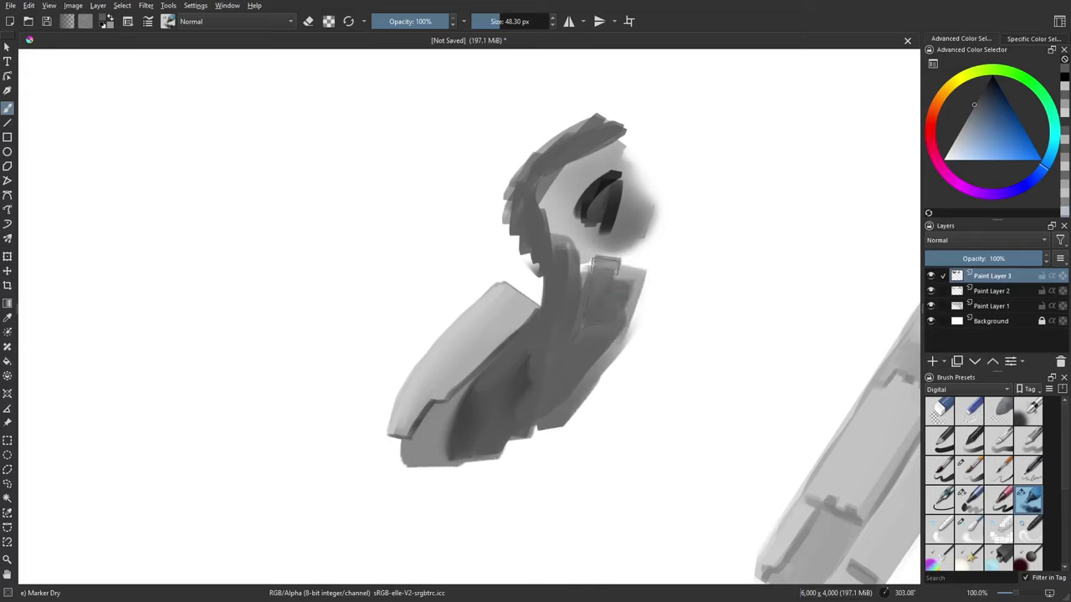
{"action": "left_click_drag", "start_coordinate": [614, 251], "coordinate": [582, 322]}
Step: Paint near-black shadows under the light band and along the inner side of the upper curve, reducing the brush to 24.05 px
{"action": "left_click", "coordinate": [985, 98]}
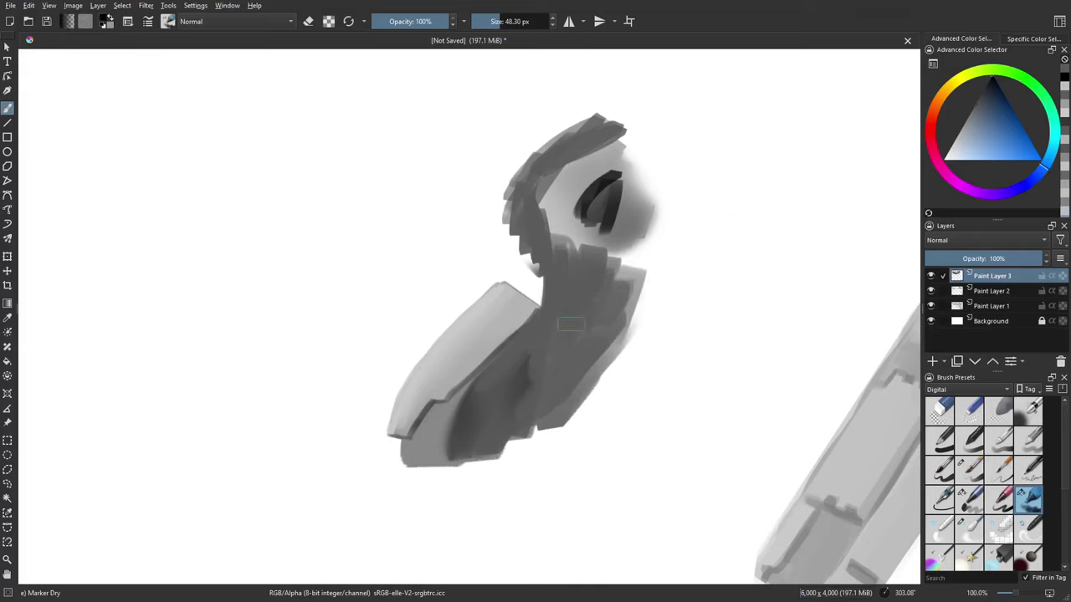
{"action": "mouse_move", "coordinate": [497, 372]}
{"action": "left_mouse_down"}
{"action": "mouse_move", "coordinate": [570, 300]}
{"action": "mouse_move", "coordinate": [466, 426]}
{"action": "left_mouse_up"}
{"action": "mouse_move", "coordinate": [525, 354]}
{"action": "left_mouse_down"}
{"action": "mouse_move", "coordinate": [463, 425]}
{"action": "mouse_move", "coordinate": [467, 443]}
{"action": "left_mouse_up"}
{"action": "mouse_move", "coordinate": [507, 389]}
{"action": "left_mouse_down"}
{"action": "mouse_move", "coordinate": [565, 305]}
{"action": "mouse_move", "coordinate": [546, 215]}
{"action": "mouse_move", "coordinate": [558, 179]}
{"action": "mouse_move", "coordinate": [588, 150]}
{"action": "mouse_move", "coordinate": [552, 187]}
{"action": "mouse_move", "coordinate": [576, 252]}
{"action": "left_mouse_up"}
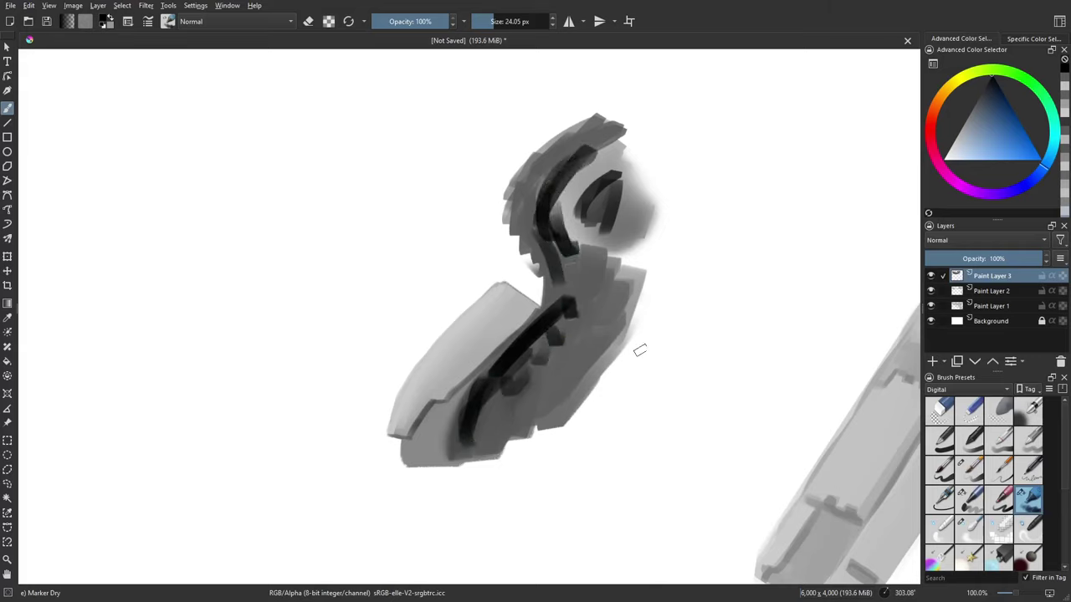
Step: Blend the dark strokes into the joined grey form using Blender Blur at 13% opacity, enlarging it from 60.47 to 93.27 px
{"action": "left_click", "coordinate": [970, 533]}
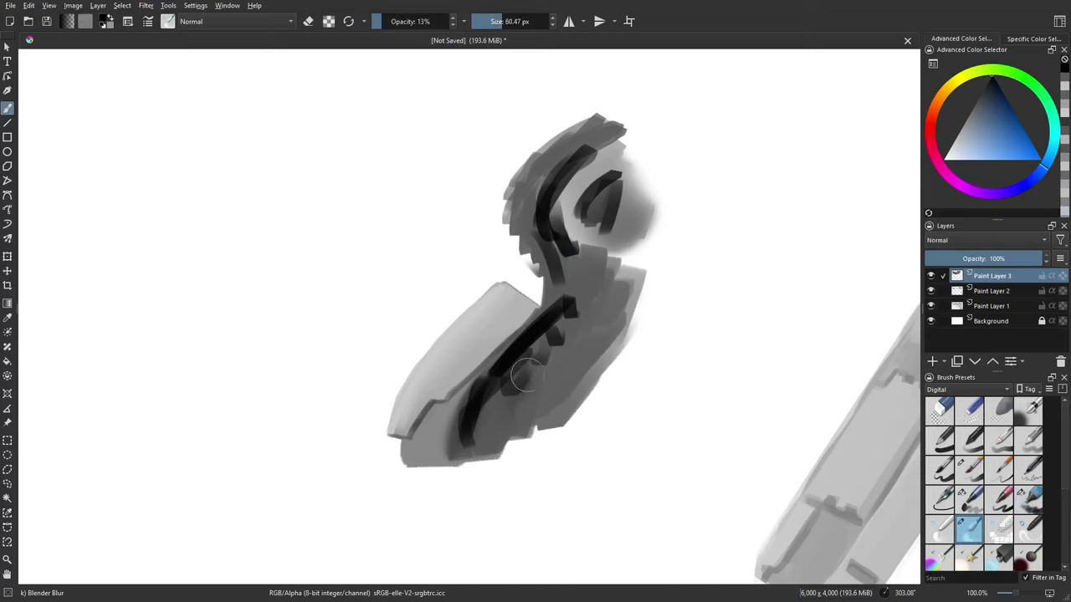
{"action": "mouse_move", "coordinate": [519, 368]}
{"action": "left_mouse_down"}
{"action": "mouse_move", "coordinate": [475, 430]}
{"action": "mouse_move", "coordinate": [547, 354]}
{"action": "mouse_move", "coordinate": [561, 320]}
{"action": "mouse_move", "coordinate": [543, 366]}
{"action": "mouse_move", "coordinate": [540, 336]}
{"action": "mouse_move", "coordinate": [464, 431]}
{"action": "left_mouse_up"}
{"action": "mouse_move", "coordinate": [565, 251]}
{"action": "left_mouse_down"}
{"action": "mouse_move", "coordinate": [557, 207]}
{"action": "mouse_move", "coordinate": [549, 242]}
{"action": "mouse_move", "coordinate": [605, 189]}
{"action": "mouse_move", "coordinate": [606, 207]}
{"action": "mouse_move", "coordinate": [586, 213]}
{"action": "mouse_move", "coordinate": [617, 183]}
{"action": "mouse_move", "coordinate": [586, 216]}
{"action": "mouse_move", "coordinate": [600, 203]}
{"action": "mouse_move", "coordinate": [627, 305]}
{"action": "mouse_move", "coordinate": [585, 288]}
{"action": "mouse_move", "coordinate": [519, 414]}
{"action": "mouse_move", "coordinate": [552, 381]}
{"action": "mouse_move", "coordinate": [498, 426]}
{"action": "mouse_move", "coordinate": [619, 339]}
{"action": "left_mouse_up"}
{"action": "mouse_move", "coordinate": [601, 266]}
{"action": "left_mouse_down"}
{"action": "mouse_move", "coordinate": [582, 245]}
{"action": "mouse_move", "coordinate": [572, 268]}
{"action": "mouse_move", "coordinate": [593, 163]}
{"action": "mouse_move", "coordinate": [603, 163]}
{"action": "mouse_move", "coordinate": [561, 168]}
{"action": "mouse_move", "coordinate": [557, 209]}
{"action": "mouse_move", "coordinate": [543, 212]}
{"action": "mouse_move", "coordinate": [578, 163]}
{"action": "mouse_move", "coordinate": [550, 272]}
{"action": "mouse_move", "coordinate": [550, 209]}
{"action": "left_mouse_up"}
{"action": "key", "text": "space"}
{"action": "left_click_drag", "start_coordinate": [669, 282], "coordinate": [664, 314]}
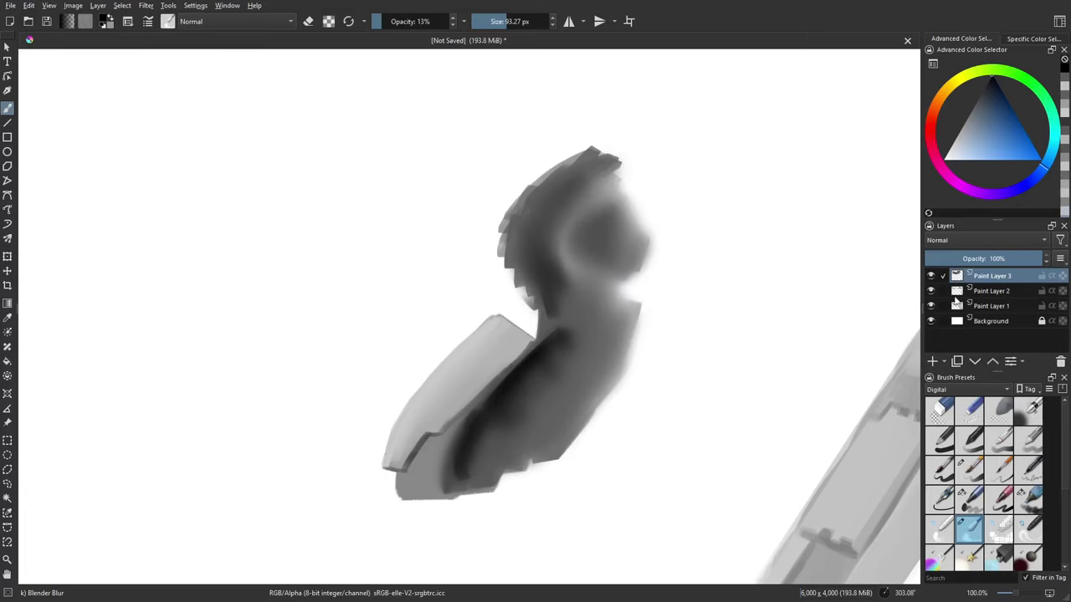
Step: Cover the jagged outer edge of the upper curve with a smooth light grey band using Marker Dry
{"action": "left_click", "coordinate": [1029, 499]}
{"action": "left_click", "coordinate": [530, 252], "text": "ctrl"}
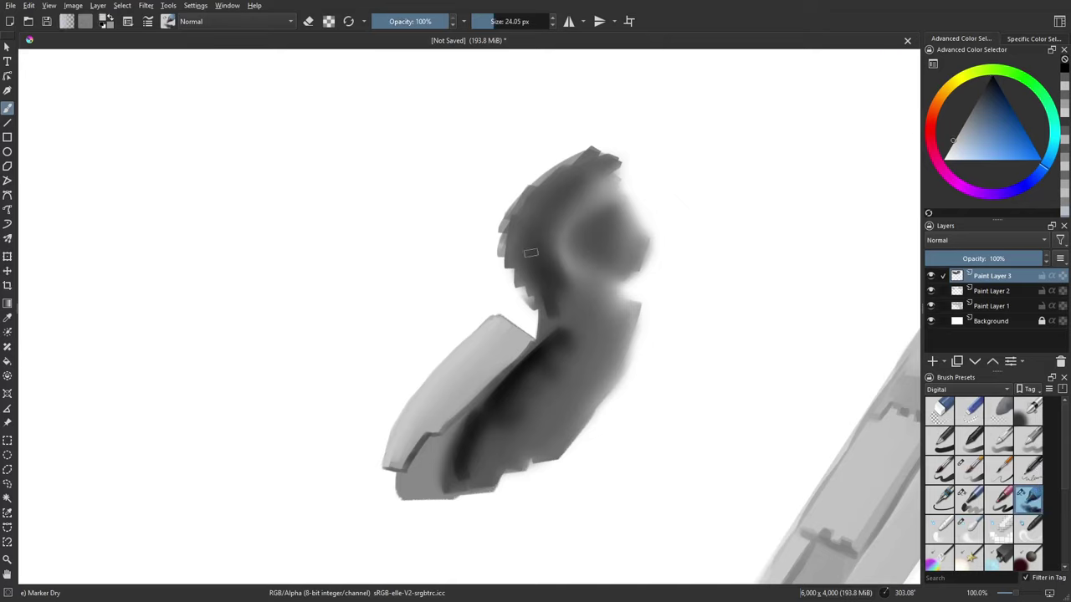
{"action": "left_click_drag", "start_coordinate": [531, 274], "coordinate": [519, 241]}
{"action": "key", "text": "ctrl+z"}
{"action": "left_click_drag", "start_coordinate": [527, 286], "coordinate": [519, 211]}
{"action": "mouse_move", "coordinate": [513, 249]}
{"action": "left_mouse_down"}
{"action": "mouse_move", "coordinate": [509, 209]}
{"action": "mouse_move", "coordinate": [529, 297]}
{"action": "mouse_move", "coordinate": [506, 211]}
{"action": "mouse_move", "coordinate": [535, 183]}
{"action": "mouse_move", "coordinate": [502, 217]}
{"action": "mouse_move", "coordinate": [542, 179]}
{"action": "mouse_move", "coordinate": [508, 233]}
{"action": "mouse_move", "coordinate": [525, 216]}
{"action": "mouse_move", "coordinate": [520, 267]}
{"action": "mouse_move", "coordinate": [528, 197]}
{"action": "mouse_move", "coordinate": [512, 237]}
{"action": "mouse_move", "coordinate": [554, 188]}
{"action": "left_mouse_up"}
Step: Outline the round spot inside the upper curve with a closed near-black ring, enlarging the brush to 21.18 px
{"action": "left_click_drag", "start_coordinate": [996, 141], "coordinate": [992, 77]}
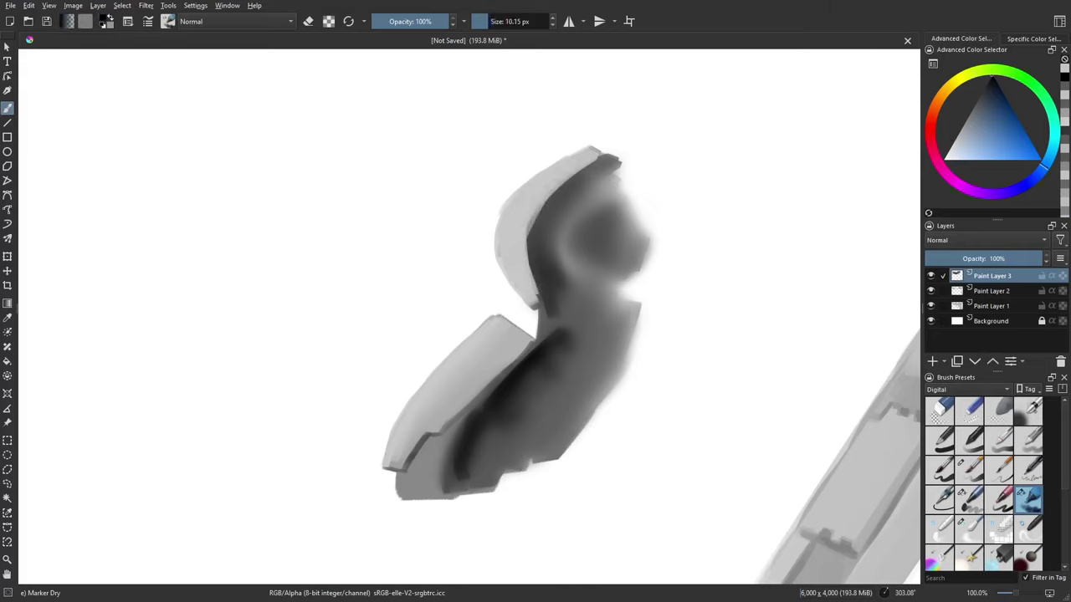
{"action": "mouse_move", "coordinate": [607, 246]}
{"action": "left_mouse_down"}
{"action": "mouse_move", "coordinate": [593, 248]}
{"action": "mouse_move", "coordinate": [606, 261]}
{"action": "mouse_move", "coordinate": [623, 213]}
{"action": "mouse_move", "coordinate": [590, 263]}
{"action": "mouse_move", "coordinate": [629, 283]}
{"action": "left_mouse_up"}
{"action": "left_click_drag", "start_coordinate": [621, 214], "coordinate": [637, 228]}
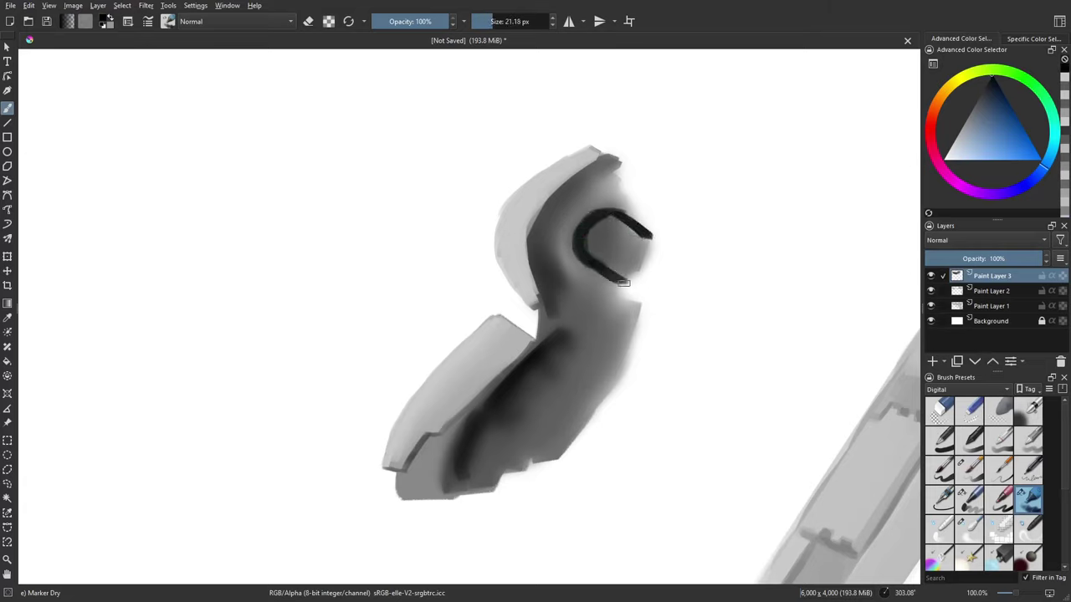
{"action": "left_click_drag", "start_coordinate": [623, 283], "coordinate": [649, 238]}
Step: Fill the inside of the black ring with light grey and soften it with Blender Blur at 13% opacity and 62.44 px
{"action": "left_click", "coordinate": [543, 194], "text": "ctrl"}
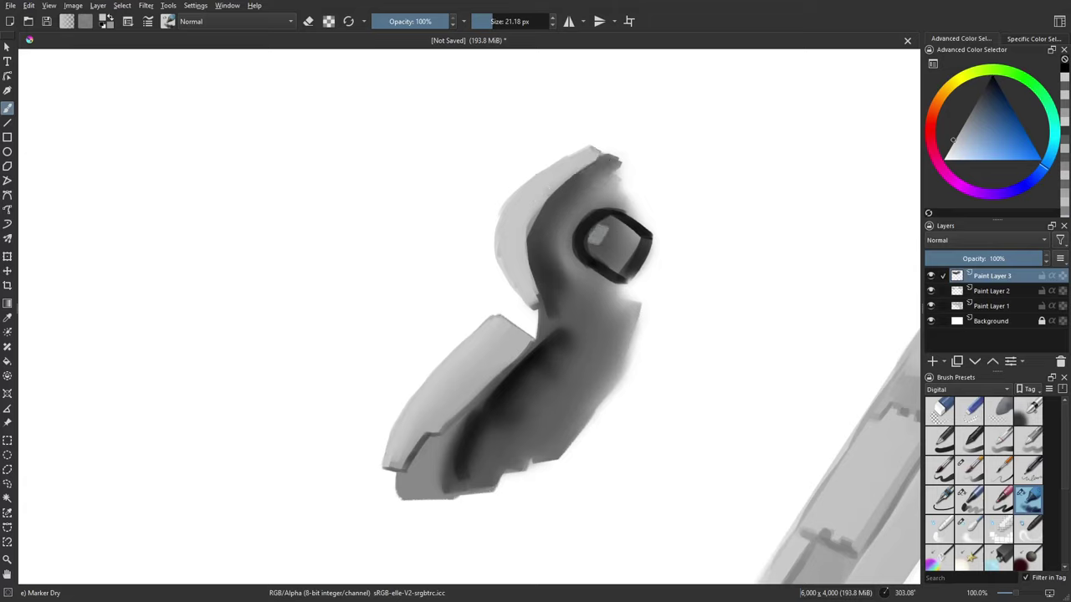
{"action": "mouse_move", "coordinate": [585, 249]}
{"action": "left_mouse_down"}
{"action": "mouse_move", "coordinate": [609, 226]}
{"action": "mouse_move", "coordinate": [608, 244]}
{"action": "mouse_move", "coordinate": [632, 240]}
{"action": "mouse_move", "coordinate": [611, 219]}
{"action": "mouse_move", "coordinate": [609, 261]}
{"action": "mouse_move", "coordinate": [622, 262]}
{"action": "left_mouse_up"}
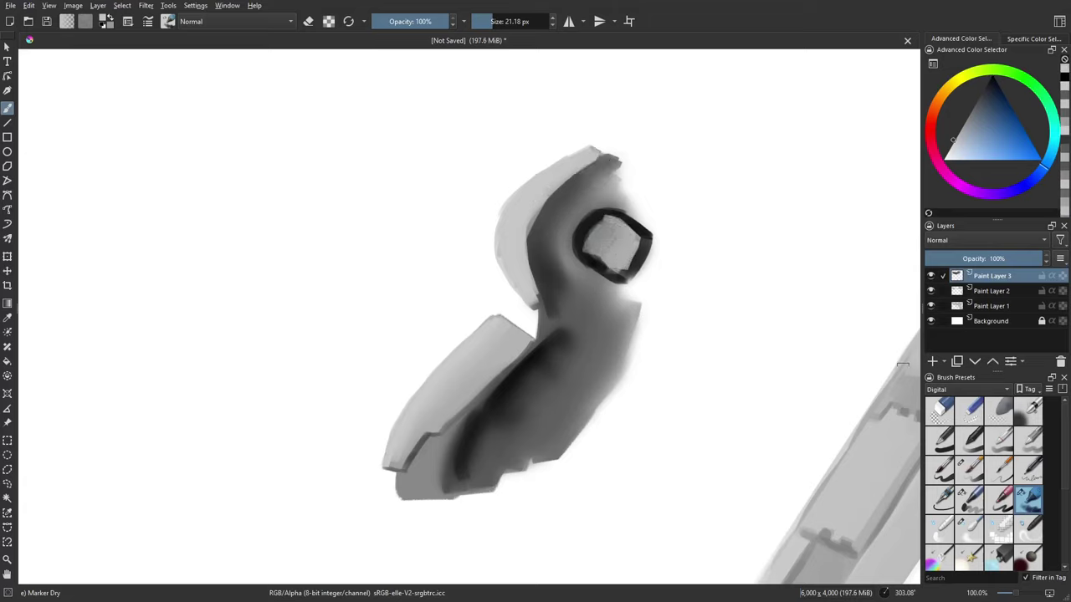
{"action": "left_click", "coordinate": [968, 529]}
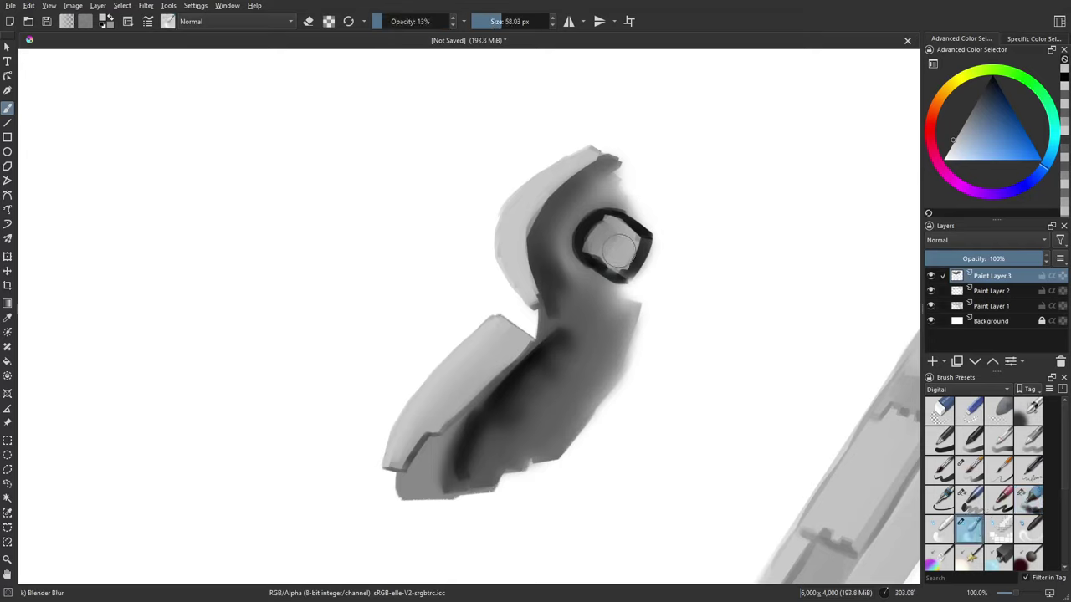
{"action": "mouse_move", "coordinate": [603, 261]}
{"action": "left_mouse_down"}
{"action": "mouse_move", "coordinate": [610, 266]}
{"action": "mouse_move", "coordinate": [598, 226]}
{"action": "mouse_move", "coordinate": [623, 251]}
{"action": "mouse_move", "coordinate": [628, 234]}
{"action": "mouse_move", "coordinate": [597, 228]}
{"action": "mouse_move", "coordinate": [592, 248]}
{"action": "mouse_move", "coordinate": [636, 259]}
{"action": "left_mouse_up"}
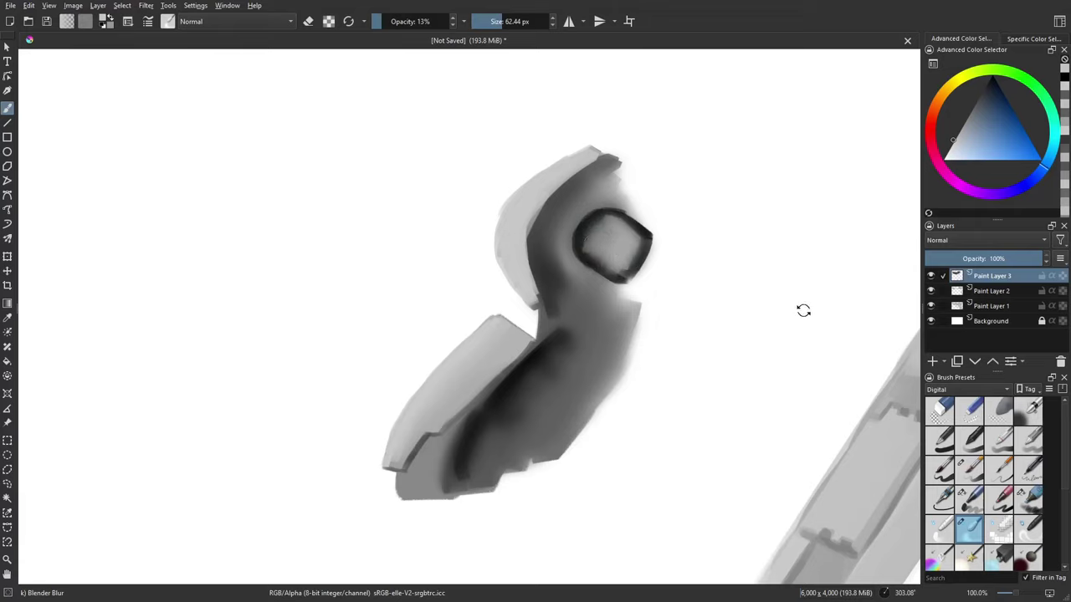
Step: Repaint the ring's interior in flat light grey with a paler strip along its inner edge, using Marker Dry at 21.18 px
{"action": "left_click_drag", "start_coordinate": [802, 311], "coordinate": [716, 397]}
{"action": "mouse_move", "coordinate": [715, 396]}
{"action": "left_mouse_down"}
{"action": "mouse_move", "coordinate": [682, 415]}
{"action": "mouse_move", "coordinate": [637, 409]}
{"action": "left_mouse_up"}
{"action": "left_click", "coordinate": [1028, 501]}
{"action": "left_click_drag", "start_coordinate": [723, 398], "coordinate": [571, 403]}
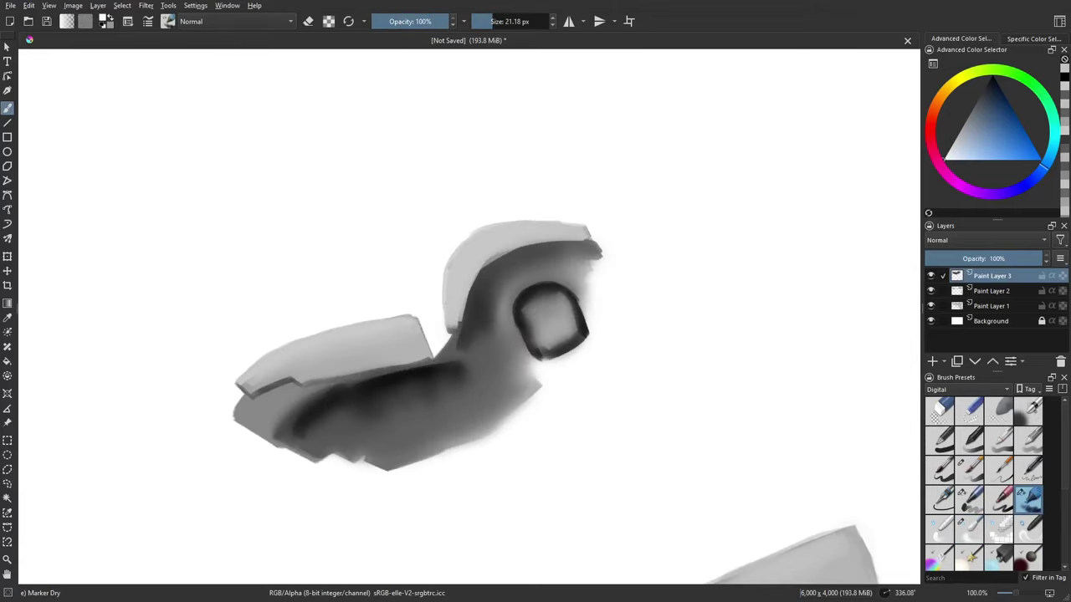
{"action": "left_click_drag", "start_coordinate": [531, 306], "coordinate": [547, 351]}
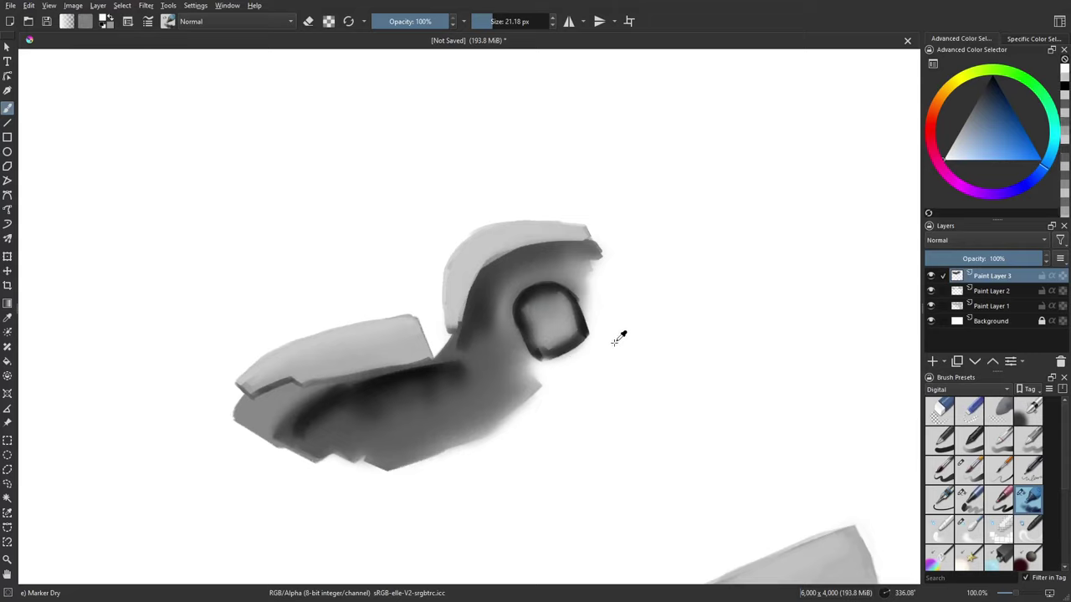
{"action": "left_click_drag", "start_coordinate": [524, 307], "coordinate": [542, 341]}
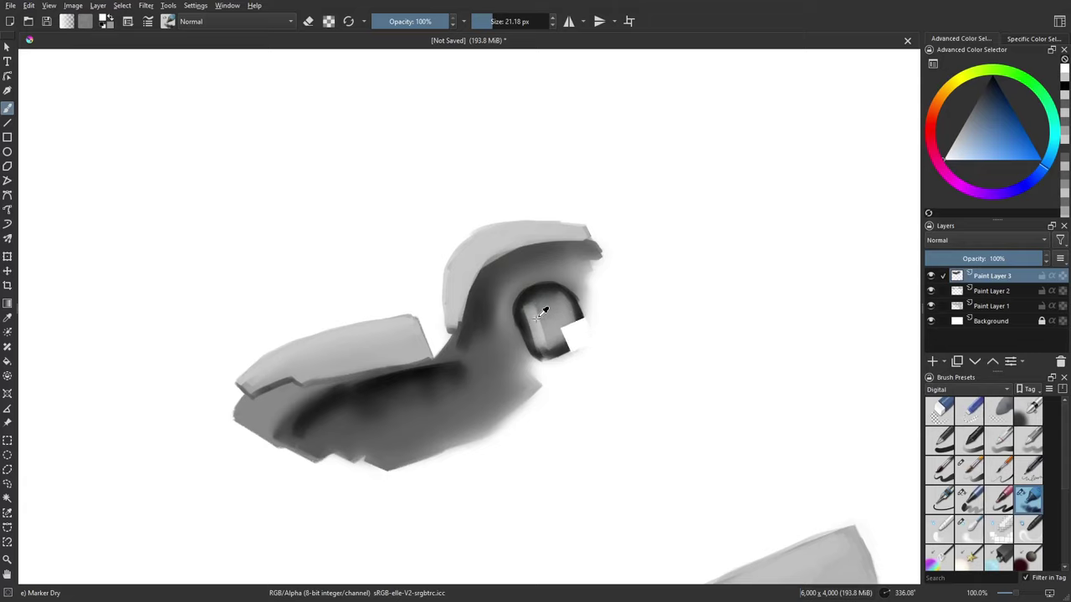
{"action": "left_click", "coordinate": [536, 315], "text": "ctrl"}
{"action": "left_click_drag", "start_coordinate": [541, 309], "coordinate": [540, 311]}
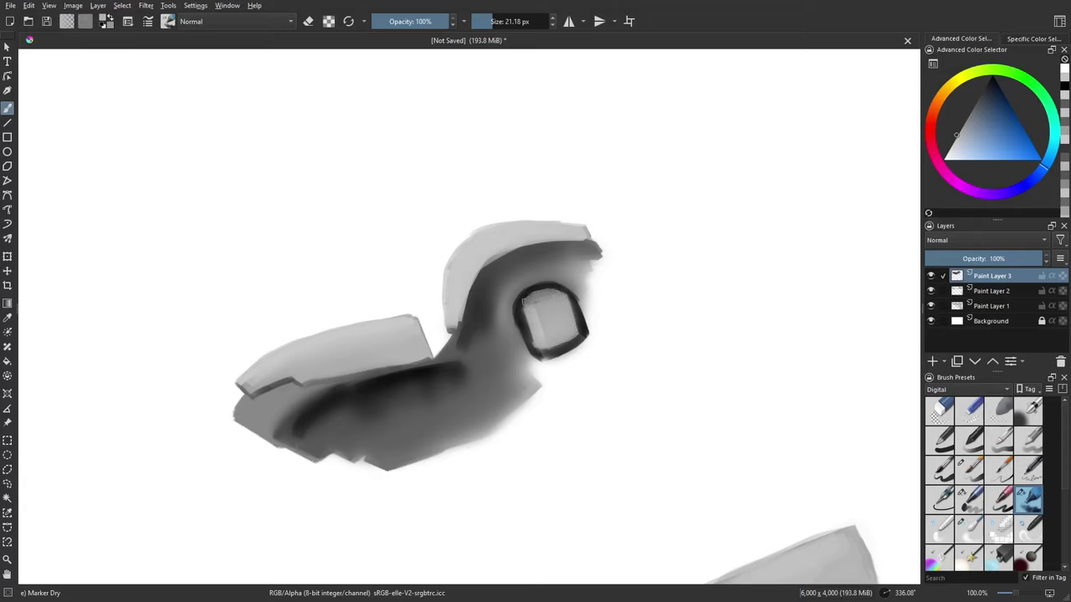
{"action": "left_click_drag", "start_coordinate": [527, 307], "coordinate": [532, 335]}
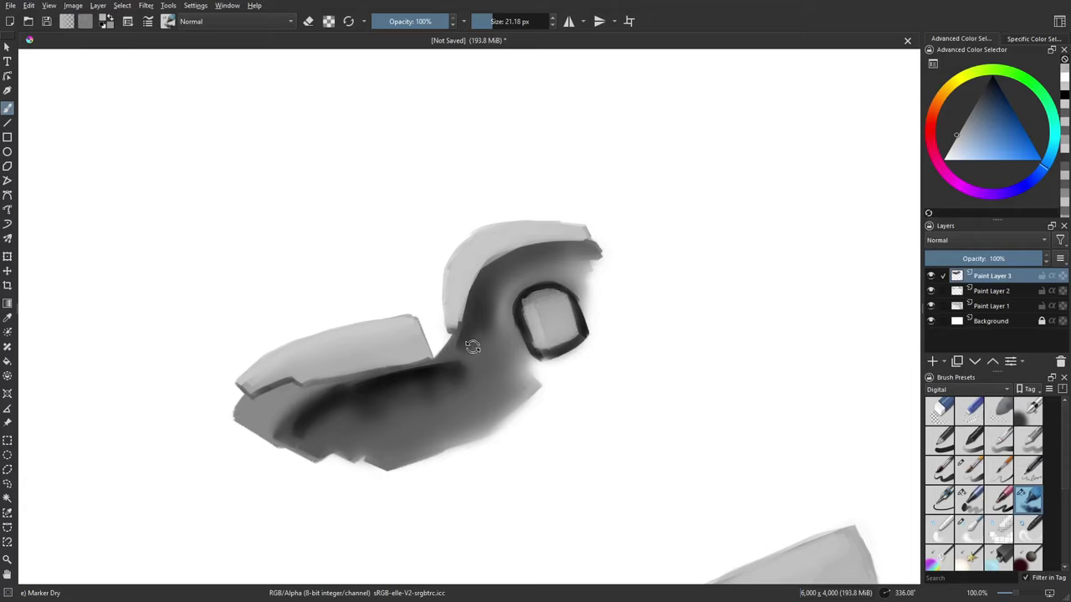
Step: Soften the ring's edges and the dark shading of the curved body with Blender Blur at 13% opacity, enlarging the brush to 89.96 px
{"action": "left_click", "coordinate": [970, 529]}
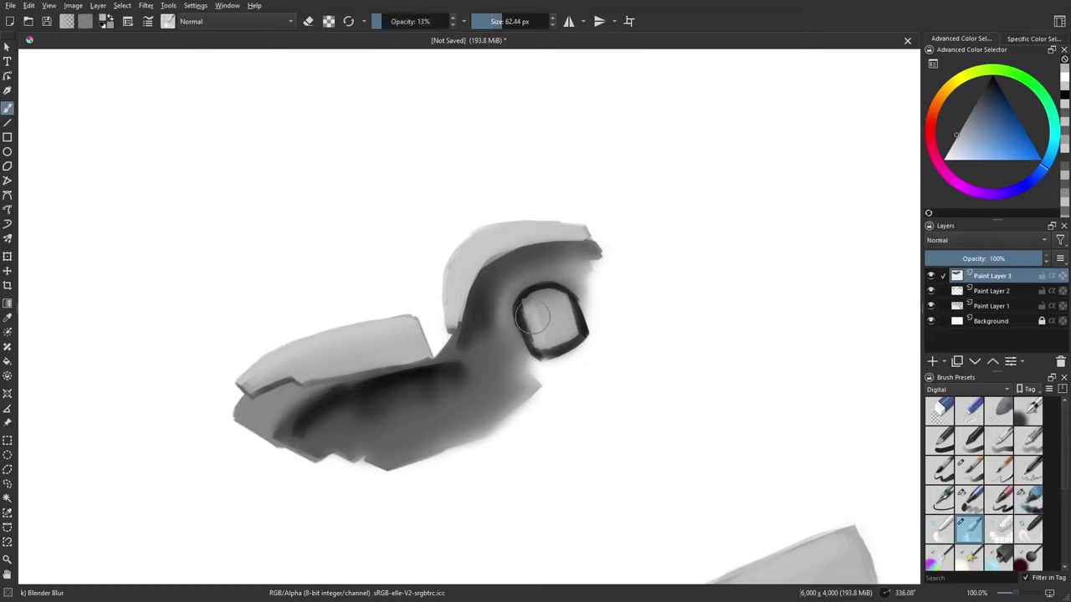
{"action": "left_click_drag", "start_coordinate": [497, 369], "coordinate": [540, 375]}
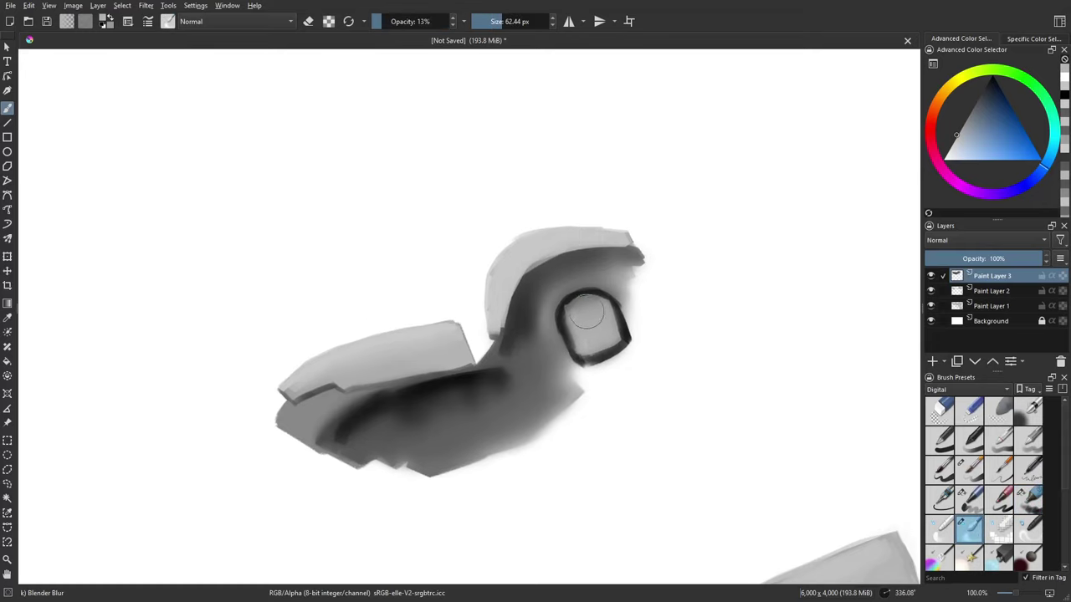
{"action": "mouse_move", "coordinate": [602, 317]}
{"action": "left_mouse_down"}
{"action": "mouse_move", "coordinate": [586, 351]}
{"action": "mouse_move", "coordinate": [569, 326]}
{"action": "left_mouse_up"}
{"action": "left_click_drag", "start_coordinate": [511, 344], "coordinate": [515, 334]}
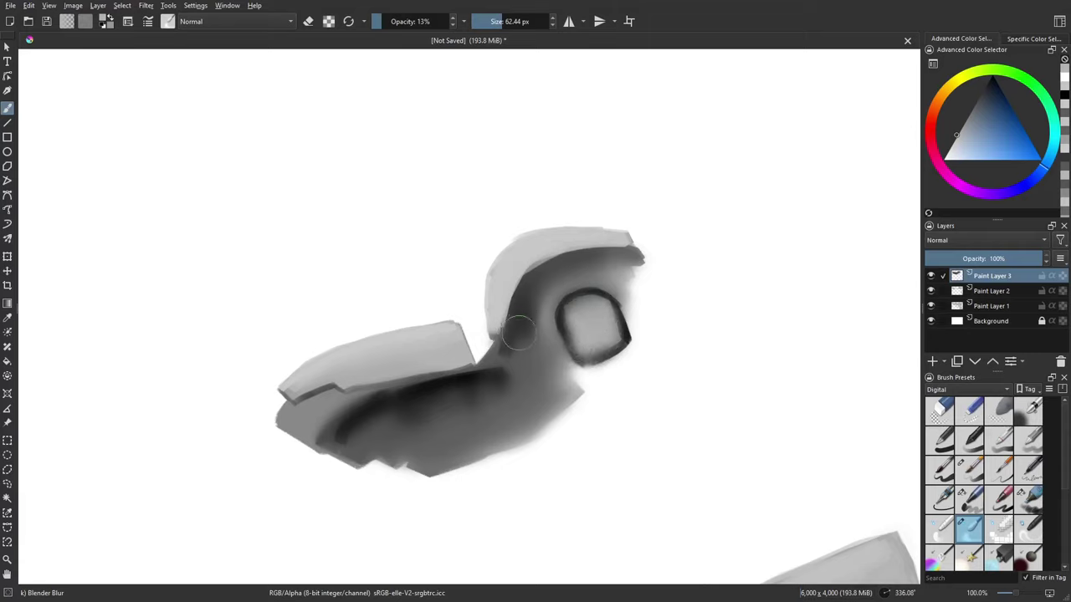
{"action": "mouse_move", "coordinate": [358, 440]}
{"action": "left_mouse_down"}
{"action": "mouse_move", "coordinate": [394, 477]}
{"action": "mouse_move", "coordinate": [468, 462]}
{"action": "left_mouse_up"}
{"action": "mouse_move", "coordinate": [469, 462]}
{"action": "left_mouse_down"}
{"action": "mouse_move", "coordinate": [476, 417]}
{"action": "mouse_move", "coordinate": [489, 440]}
{"action": "mouse_move", "coordinate": [548, 312]}
{"action": "mouse_move", "coordinate": [472, 449]}
{"action": "mouse_move", "coordinate": [499, 366]}
{"action": "mouse_move", "coordinate": [542, 302]}
{"action": "mouse_move", "coordinate": [483, 431]}
{"action": "mouse_move", "coordinate": [549, 297]}
{"action": "mouse_move", "coordinate": [539, 291]}
{"action": "mouse_move", "coordinate": [525, 393]}
{"action": "left_mouse_up"}
{"action": "mouse_move", "coordinate": [502, 308]}
{"action": "left_mouse_down"}
{"action": "mouse_move", "coordinate": [513, 362]}
{"action": "mouse_move", "coordinate": [497, 256]}
{"action": "left_mouse_up"}
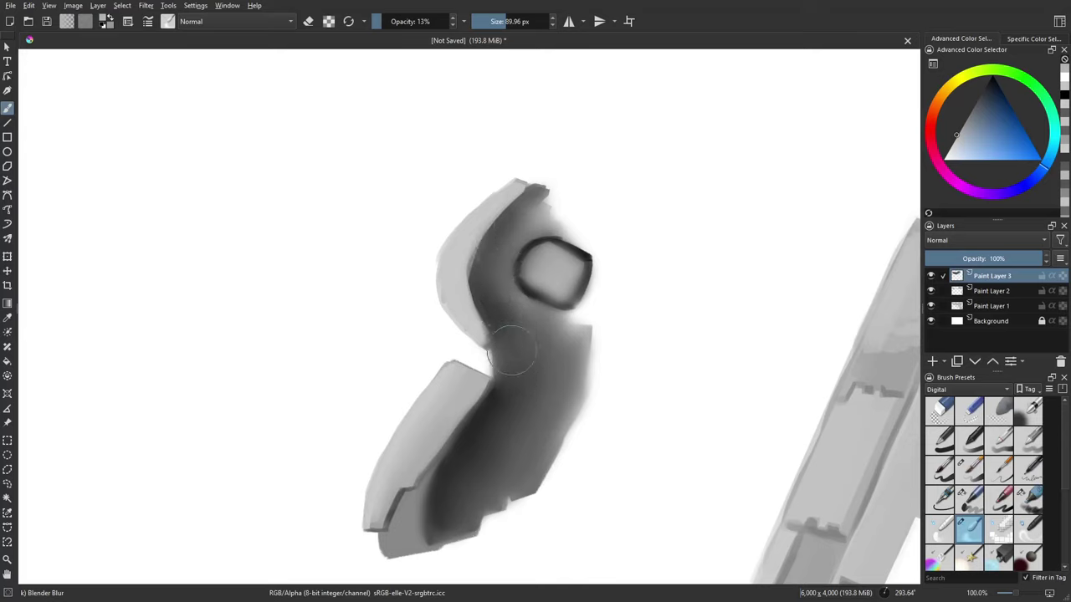
Step: Draw thin black lines along the upper curve's inner edge and as creases down the lower body, using Basic-6 Details at 7.50 px
{"action": "left_click", "coordinate": [1000, 471]}
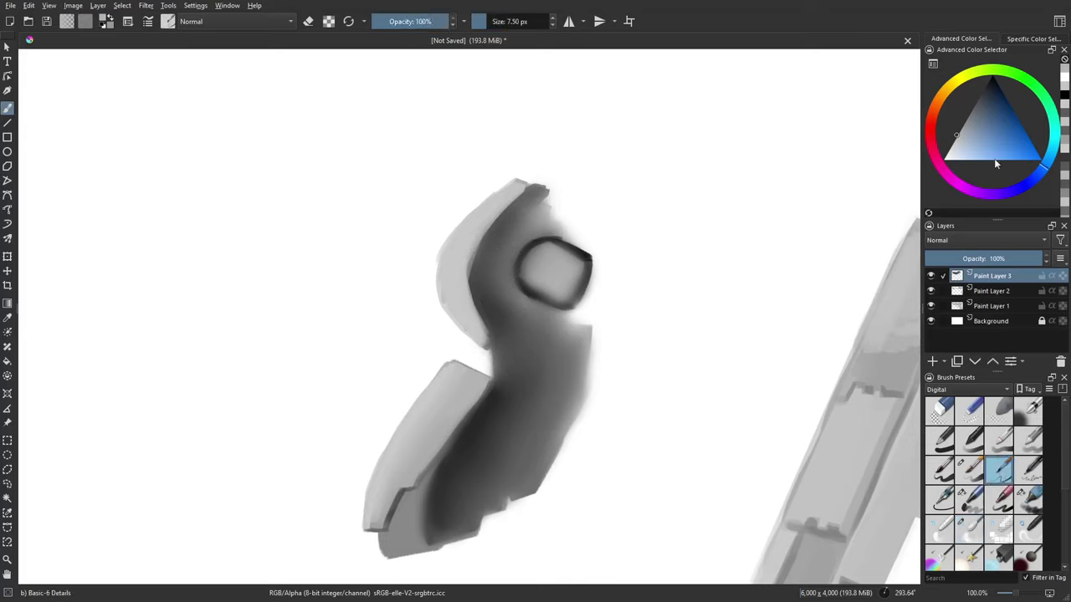
{"action": "left_click", "coordinate": [991, 78]}
{"action": "left_click_drag", "start_coordinate": [483, 307], "coordinate": [486, 320]}
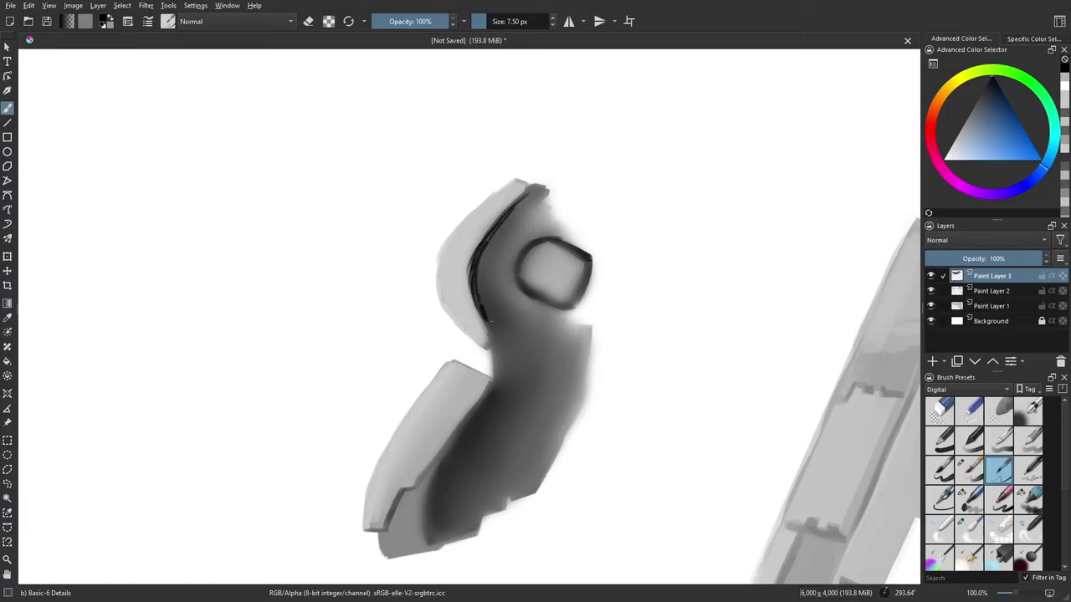
{"action": "left_click_drag", "start_coordinate": [521, 400], "coordinate": [546, 360]}
{"action": "left_click_drag", "start_coordinate": [513, 437], "coordinate": [547, 375]}
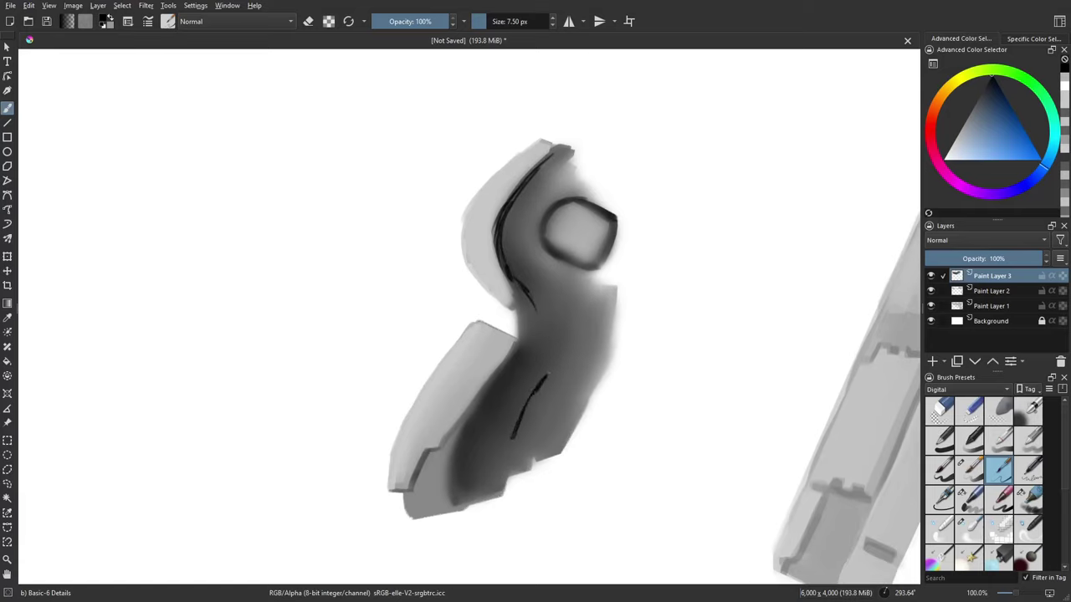
{"action": "left_click_drag", "start_coordinate": [561, 423], "coordinate": [601, 343]}
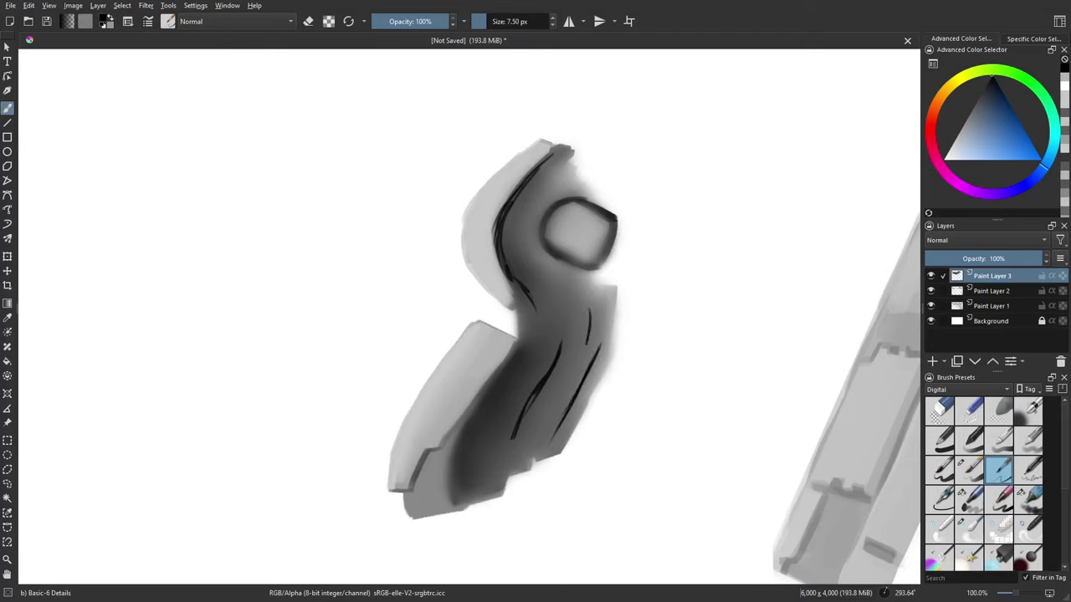
{"action": "mouse_move", "coordinate": [589, 303]}
{"action": "left_mouse_down"}
{"action": "mouse_move", "coordinate": [545, 445]}
{"action": "mouse_move", "coordinate": [535, 372]}
{"action": "mouse_move", "coordinate": [552, 394]}
{"action": "mouse_move", "coordinate": [554, 418]}
{"action": "mouse_move", "coordinate": [522, 216]}
{"action": "mouse_move", "coordinate": [534, 187]}
{"action": "mouse_move", "coordinate": [522, 262]}
{"action": "mouse_move", "coordinate": [537, 323]}
{"action": "left_mouse_up"}
Step: Blend the black crease lines into the grey body with Blender Blur at 13% opacity, reducing the brush to 45.10 px
{"action": "left_click", "coordinate": [968, 528]}
{"action": "left_click_drag", "start_coordinate": [651, 428], "coordinate": [661, 339]}
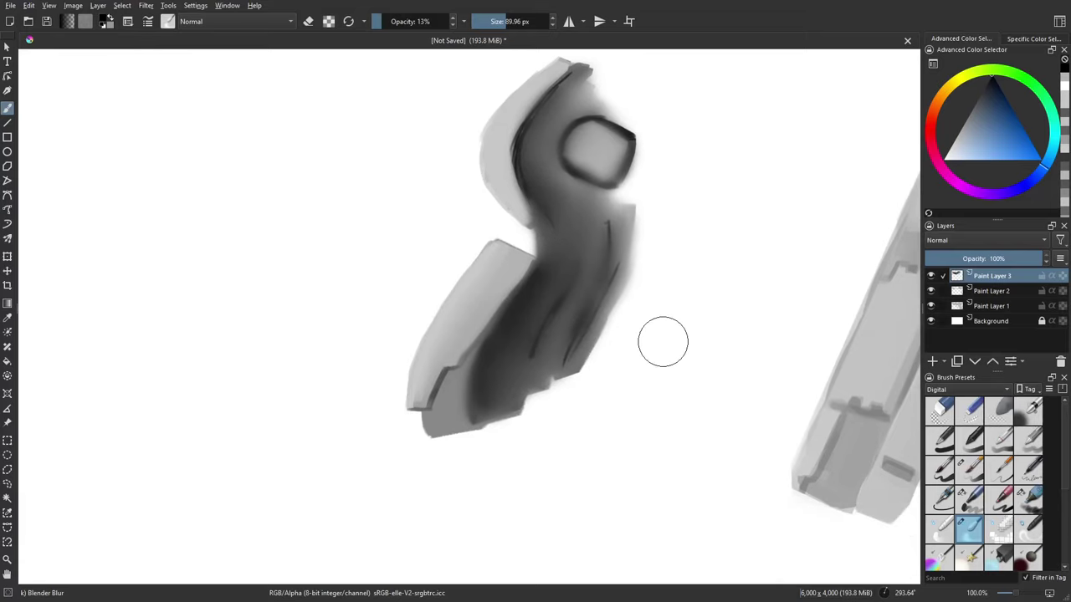
{"action": "scroll", "coordinate": [661, 338], "scroll_direction": "up", "scroll_amount": 2}
{"action": "left_click_drag", "start_coordinate": [776, 300], "coordinate": [757, 372]}
{"action": "left_click_drag", "start_coordinate": [635, 370], "coordinate": [675, 472]}
{"action": "left_click_drag", "start_coordinate": [586, 357], "coordinate": [535, 377]}
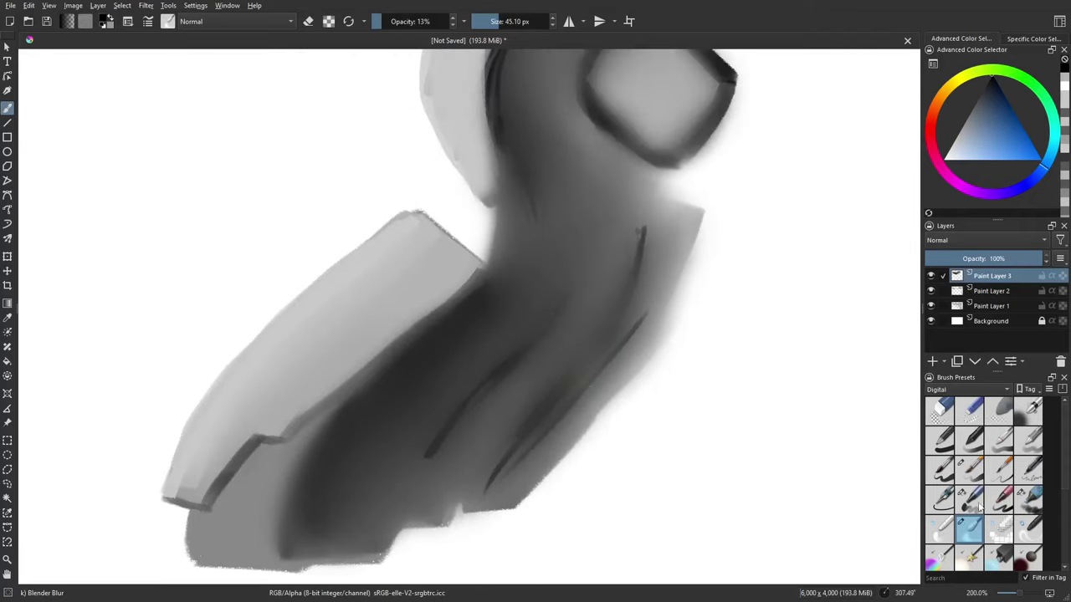
Step: Dab a light grey speckled streak between the creases with Basic-6 Details at 7.50 px and soften it with Blender Blur at 22.72 px
{"action": "left_click", "coordinate": [1000, 473]}
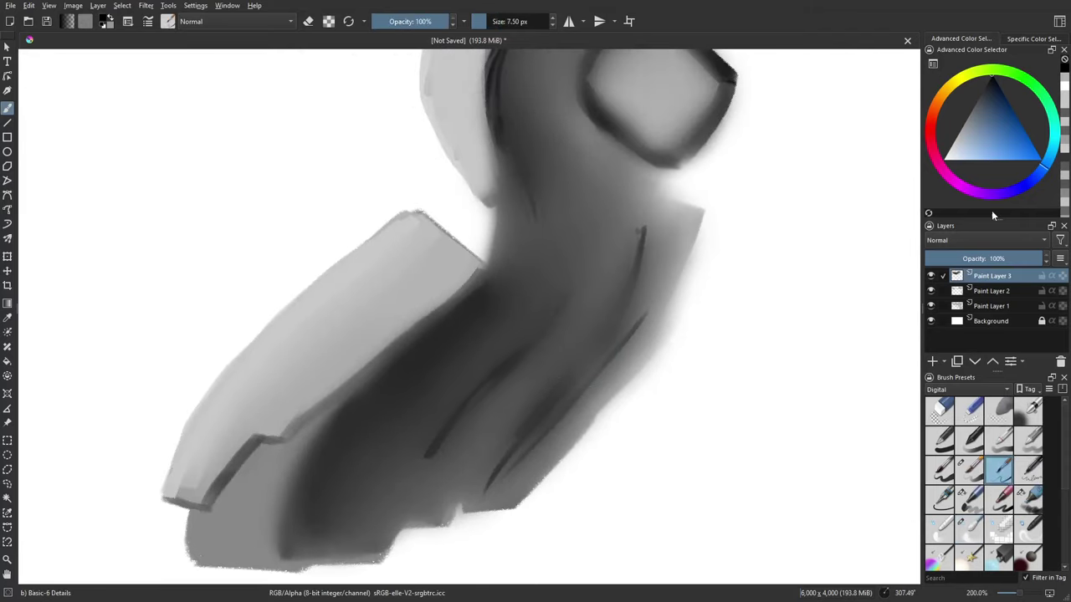
{"action": "left_click", "coordinate": [959, 151]}
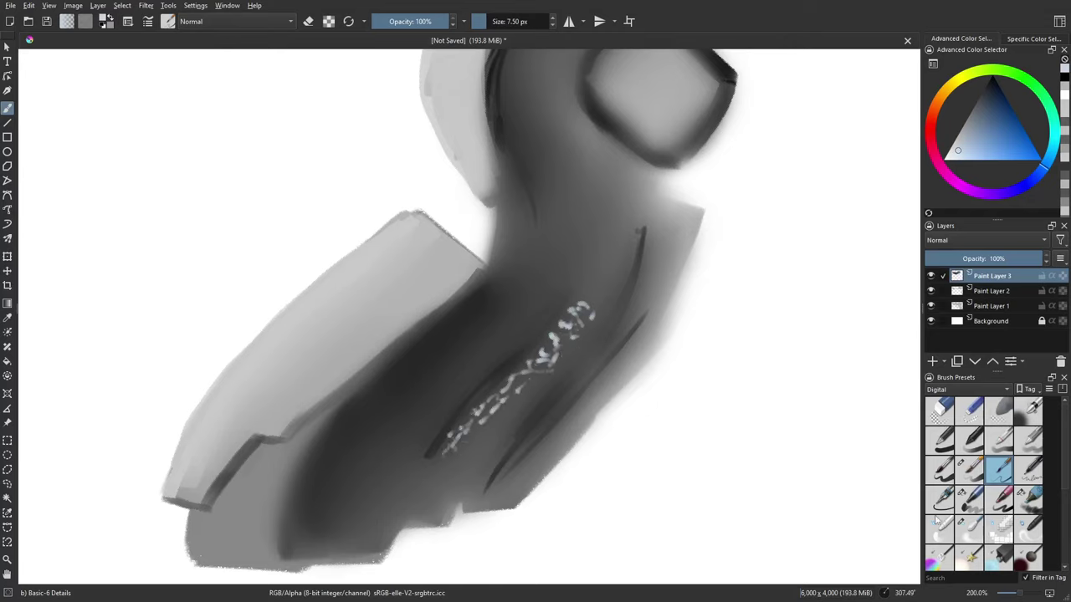
{"action": "left_click", "coordinate": [970, 527]}
{"action": "mouse_move", "coordinate": [481, 438]}
{"action": "left_mouse_down"}
{"action": "mouse_move", "coordinate": [456, 450]}
{"action": "mouse_move", "coordinate": [527, 368]}
{"action": "mouse_move", "coordinate": [529, 388]}
{"action": "left_mouse_up"}
{"action": "mouse_move", "coordinate": [507, 410]}
{"action": "left_mouse_down"}
{"action": "mouse_move", "coordinate": [581, 315]}
{"action": "mouse_move", "coordinate": [541, 357]}
{"action": "mouse_move", "coordinate": [573, 303]}
{"action": "mouse_move", "coordinate": [598, 302]}
{"action": "mouse_move", "coordinate": [586, 316]}
{"action": "mouse_move", "coordinate": [568, 305]}
{"action": "mouse_move", "coordinate": [535, 354]}
{"action": "mouse_move", "coordinate": [583, 296]}
{"action": "mouse_move", "coordinate": [463, 434]}
{"action": "mouse_move", "coordinate": [522, 392]}
{"action": "mouse_move", "coordinate": [448, 454]}
{"action": "left_mouse_up"}
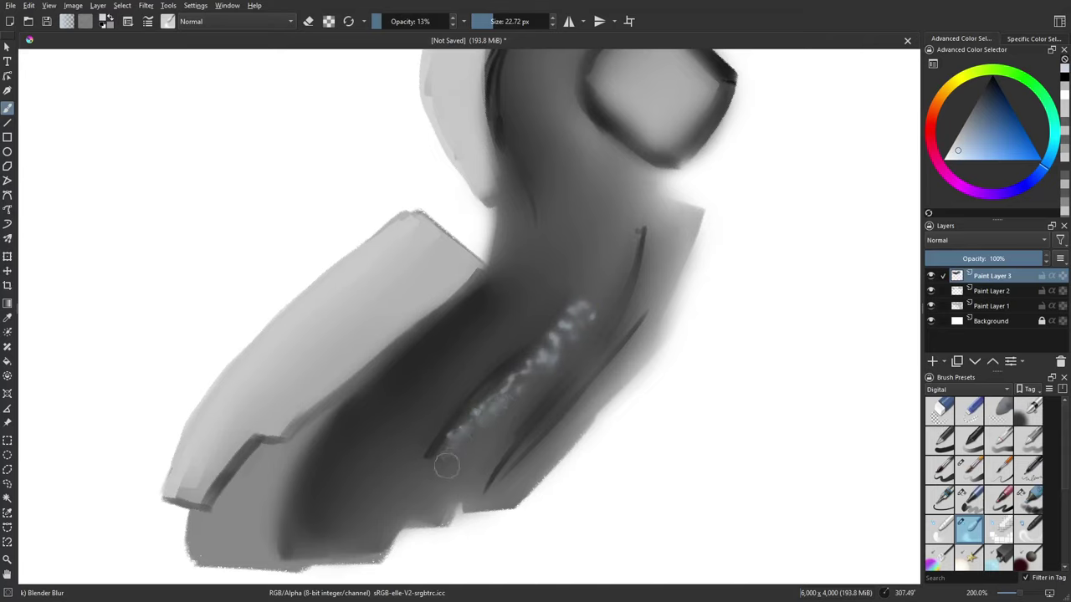
Step: Build up the speckled streak with paler dabs, enlarging Basic-6 Details to 18.73 px, and soften its lower side with Blender Blur at 22.72 px
{"action": "left_click", "coordinate": [1001, 470]}
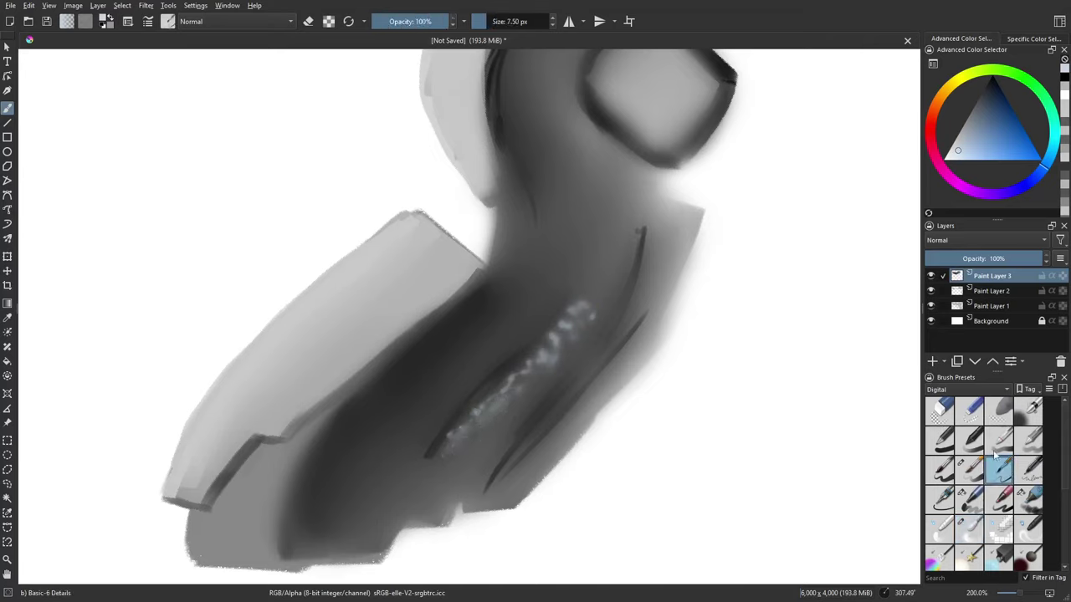
{"action": "left_click", "coordinate": [951, 154]}
{"action": "left_click", "coordinate": [486, 415]}
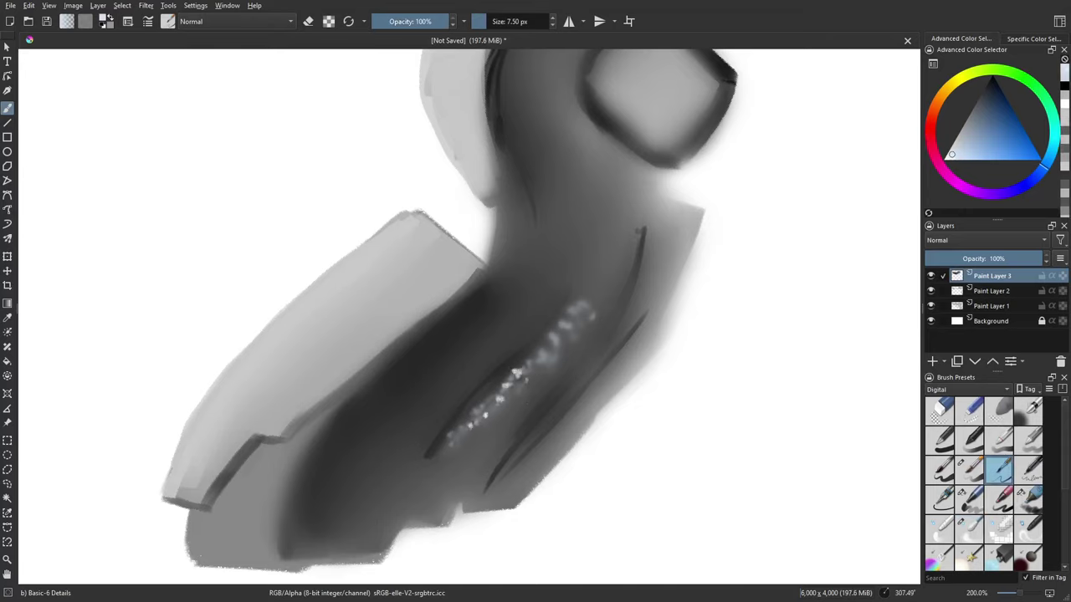
{"action": "mouse_move", "coordinate": [543, 372]}
{"action": "left_mouse_down"}
{"action": "mouse_move", "coordinate": [566, 372]}
{"action": "mouse_move", "coordinate": [545, 365]}
{"action": "mouse_move", "coordinate": [468, 419]}
{"action": "mouse_move", "coordinate": [444, 453]}
{"action": "mouse_move", "coordinate": [470, 436]}
{"action": "left_mouse_up"}
{"action": "left_click", "coordinate": [487, 427]}
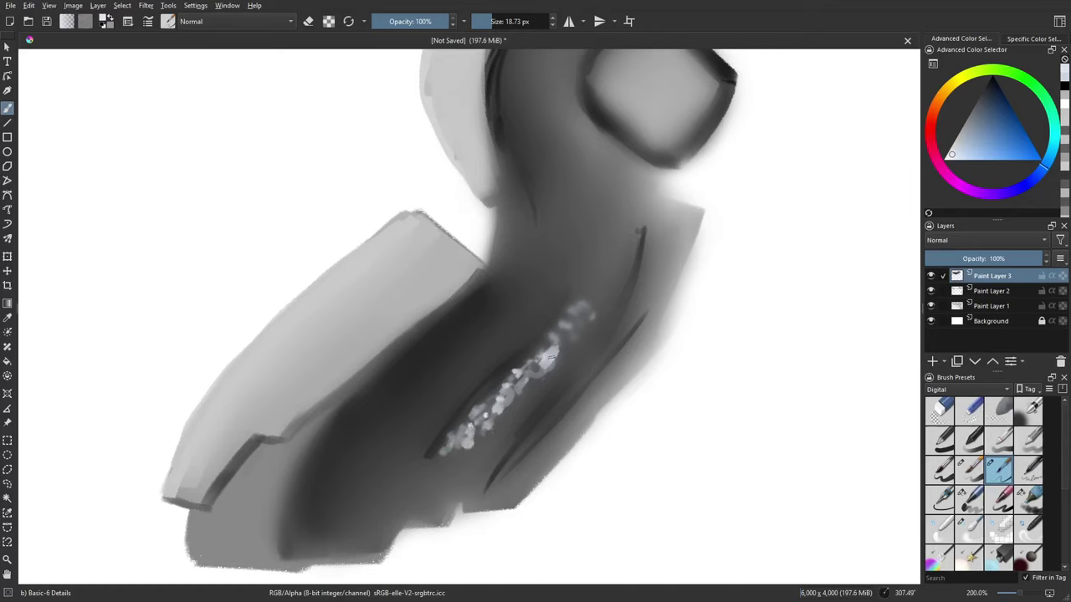
{"action": "mouse_move", "coordinate": [565, 343]}
{"action": "left_mouse_down"}
{"action": "mouse_move", "coordinate": [576, 320]}
{"action": "mouse_move", "coordinate": [587, 344]}
{"action": "mouse_move", "coordinate": [552, 375]}
{"action": "left_mouse_up"}
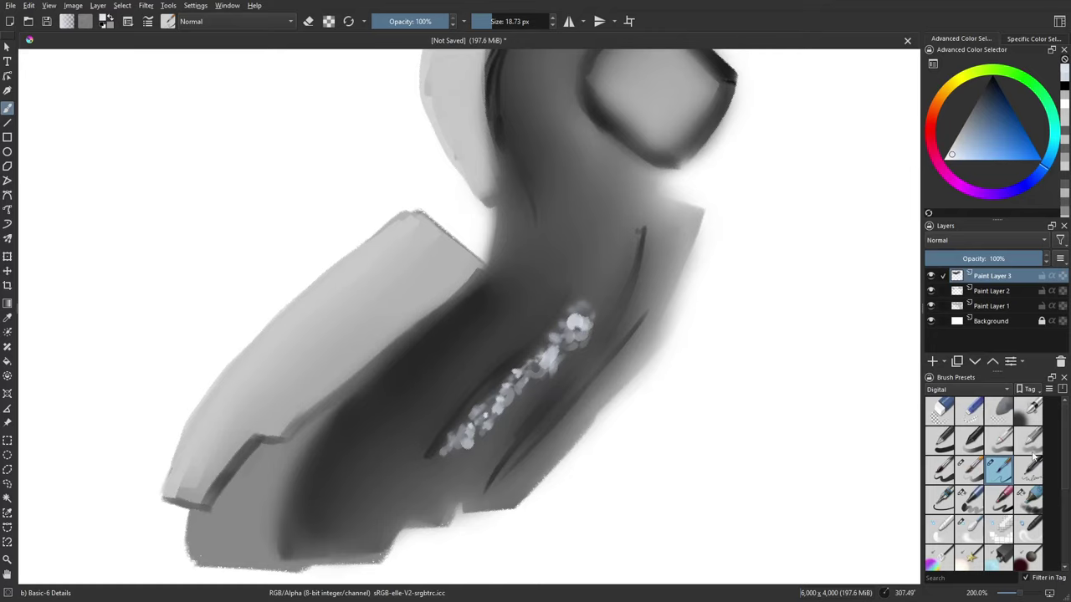
{"action": "left_click", "coordinate": [969, 529]}
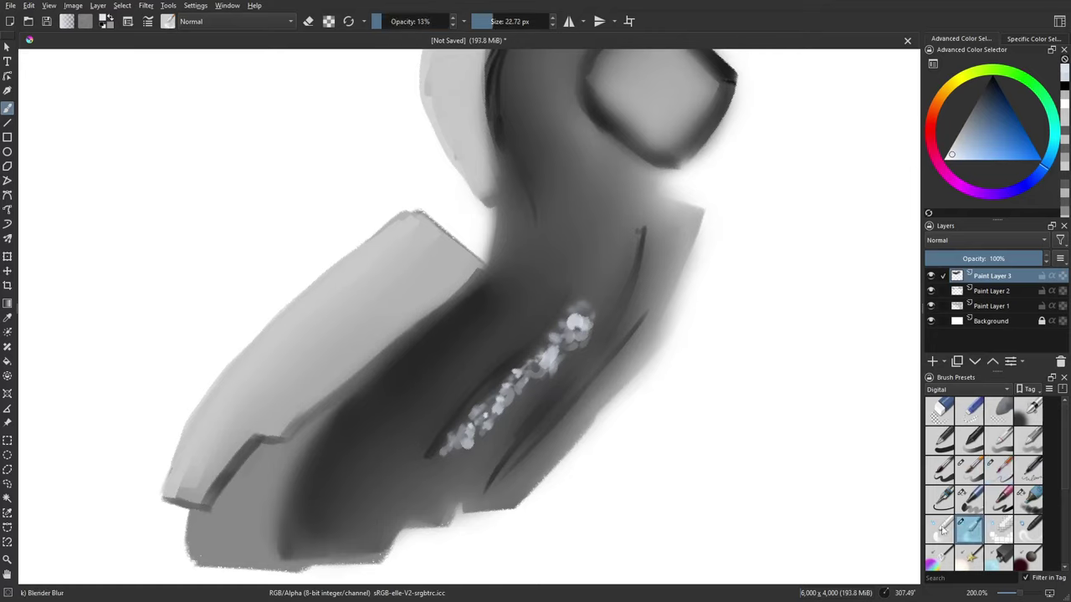
{"action": "mouse_move", "coordinate": [460, 450]}
{"action": "left_mouse_down"}
{"action": "mouse_move", "coordinate": [534, 391]}
{"action": "mouse_move", "coordinate": [554, 358]}
{"action": "mouse_move", "coordinate": [597, 333]}
{"action": "mouse_move", "coordinate": [581, 330]}
{"action": "mouse_move", "coordinate": [591, 314]}
{"action": "mouse_move", "coordinate": [515, 376]}
{"action": "mouse_move", "coordinate": [510, 399]}
{"action": "mouse_move", "coordinate": [462, 454]}
{"action": "left_mouse_up"}
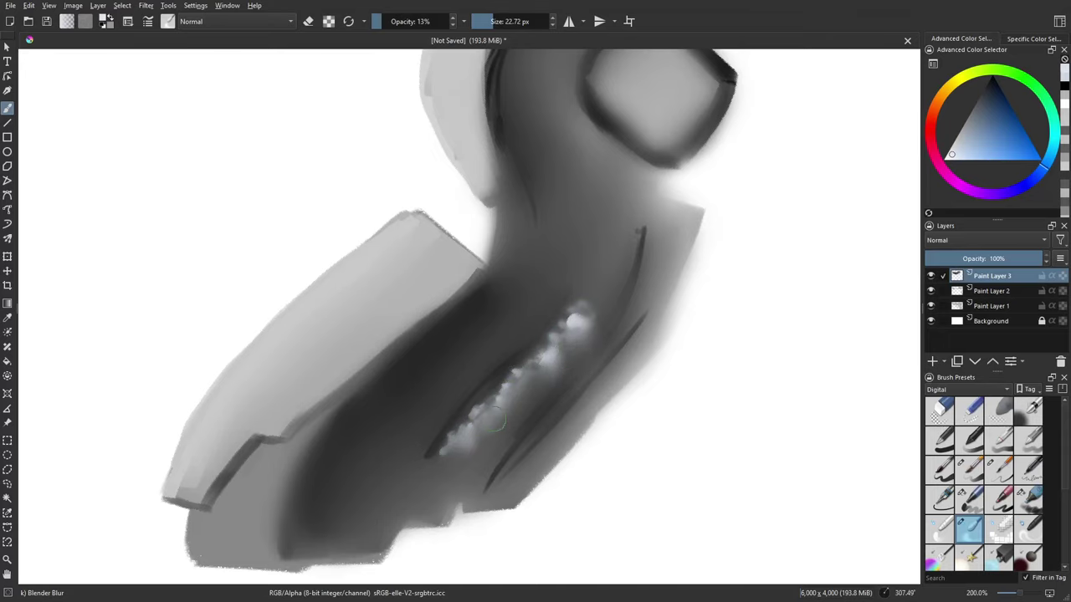
Step: Darken the recessed front panel of the pistol's slide with mid grey, using Marker Dry at 28.93 px
{"action": "left_click_drag", "start_coordinate": [744, 283], "coordinate": [481, 366]}
{"action": "scroll", "coordinate": [481, 366], "scroll_direction": "down", "scroll_amount": 2}
{"action": "left_click_drag", "start_coordinate": [711, 452], "coordinate": [552, 284]}
{"action": "left_click_drag", "start_coordinate": [820, 460], "coordinate": [766, 495]}
{"action": "left_click_drag", "start_coordinate": [662, 462], "coordinate": [643, 446]}
{"action": "scroll", "coordinate": [644, 446], "scroll_direction": "up", "scroll_amount": 1}
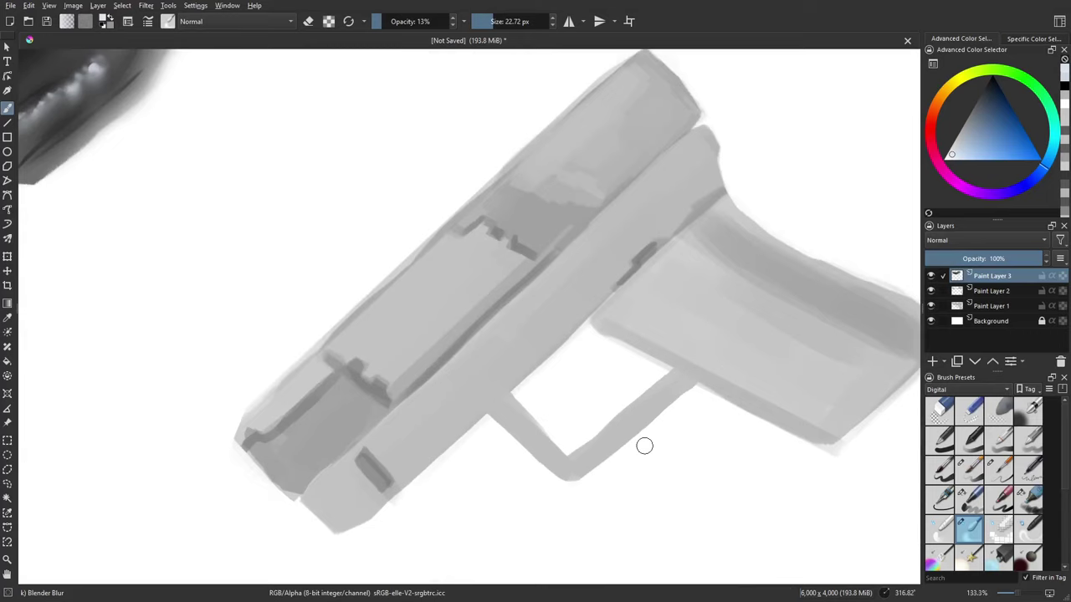
{"action": "left_click", "coordinate": [1033, 504]}
{"action": "left_click_drag", "start_coordinate": [546, 391], "coordinate": [680, 355]}
{"action": "left_click_drag", "start_coordinate": [529, 322], "coordinate": [512, 332]}
{"action": "left_click_drag", "start_coordinate": [470, 360], "coordinate": [487, 356]}
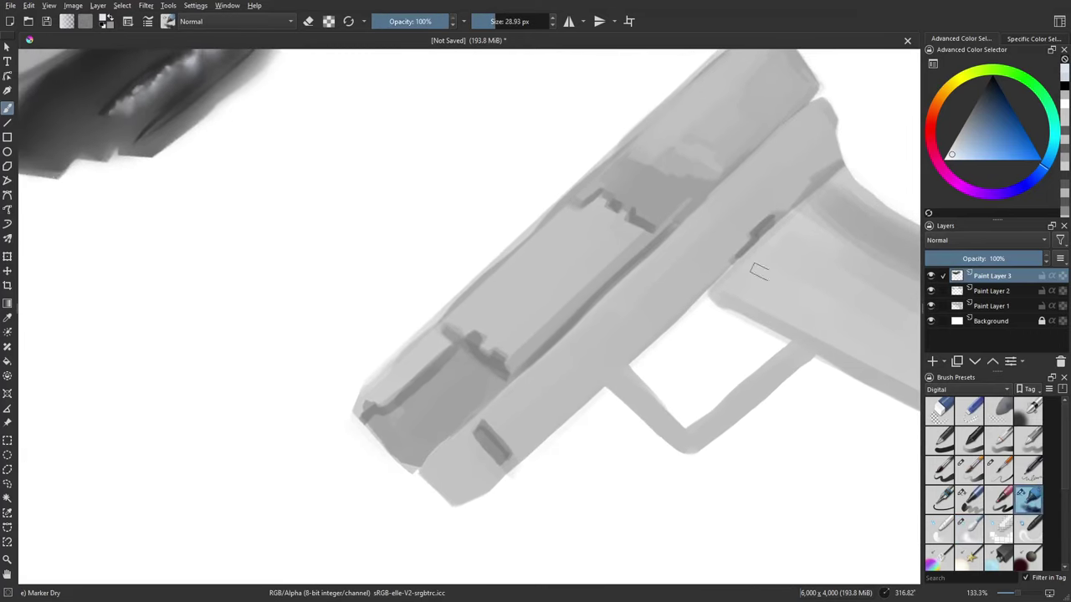
{"action": "left_click", "coordinate": [965, 121]}
{"action": "left_click_drag", "start_coordinate": [591, 315], "coordinate": [668, 267]}
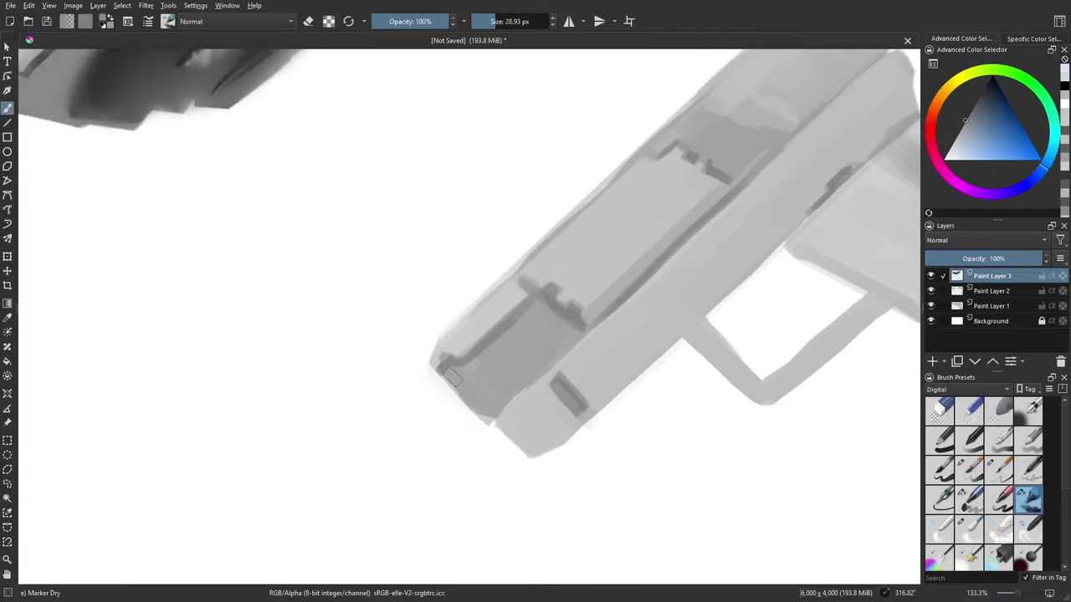
{"action": "left_click_drag", "start_coordinate": [454, 381], "coordinate": [531, 322]}
{"action": "mouse_move", "coordinate": [490, 366]}
{"action": "left_mouse_down"}
{"action": "mouse_move", "coordinate": [529, 334]}
{"action": "mouse_move", "coordinate": [481, 393]}
{"action": "mouse_move", "coordinate": [531, 347]}
{"action": "mouse_move", "coordinate": [490, 397]}
{"action": "mouse_move", "coordinate": [550, 351]}
{"action": "mouse_move", "coordinate": [493, 405]}
{"action": "mouse_move", "coordinate": [559, 341]}
{"action": "left_mouse_up"}
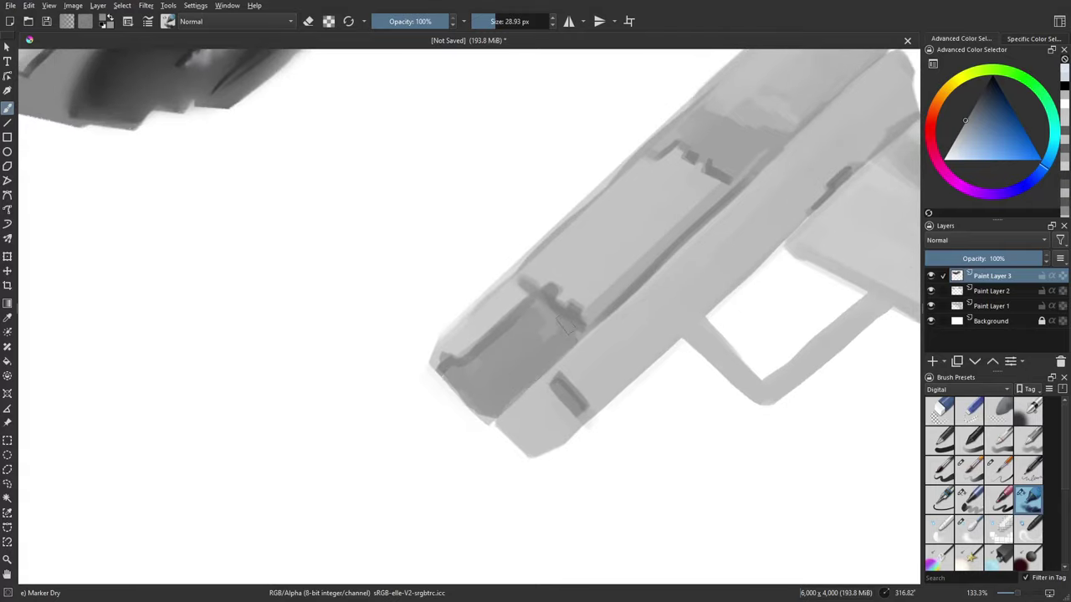
{"action": "mouse_move", "coordinate": [737, 245]}
{"action": "left_mouse_down"}
{"action": "mouse_move", "coordinate": [635, 310]}
{"action": "mouse_move", "coordinate": [633, 278]}
{"action": "mouse_move", "coordinate": [656, 278]}
{"action": "left_mouse_up"}
Step: Draw a darker grey irregular seam between the slide's rear section and the dark recess, using Basic-6 Details at 18.73 px
{"action": "left_click", "coordinate": [998, 469]}
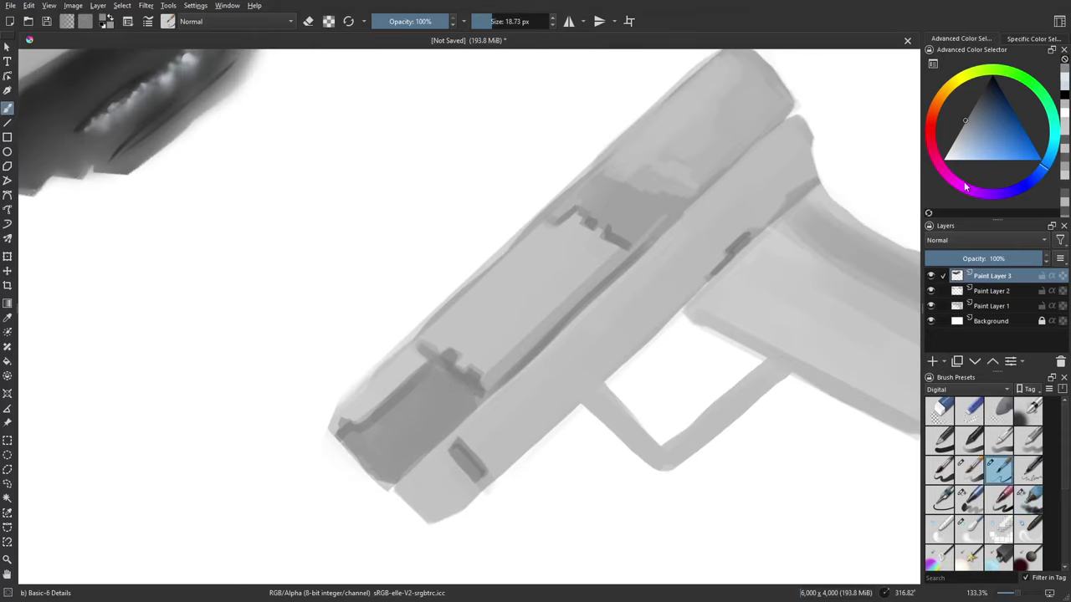
{"action": "left_click", "coordinate": [972, 107]}
{"action": "mouse_move", "coordinate": [608, 212]}
{"action": "left_mouse_down"}
{"action": "mouse_move", "coordinate": [594, 235]}
{"action": "mouse_move", "coordinate": [540, 237]}
{"action": "mouse_move", "coordinate": [590, 197]}
{"action": "mouse_move", "coordinate": [540, 238]}
{"action": "mouse_move", "coordinate": [572, 204]}
{"action": "mouse_move", "coordinate": [655, 452]}
{"action": "mouse_move", "coordinate": [504, 387]}
{"action": "mouse_move", "coordinate": [568, 437]}
{"action": "mouse_move", "coordinate": [518, 364]}
{"action": "left_mouse_up"}
{"action": "key", "text": "ctrl+z"}
{"action": "mouse_move", "coordinate": [520, 263]}
{"action": "left_mouse_down"}
{"action": "mouse_move", "coordinate": [524, 246]}
{"action": "mouse_move", "coordinate": [526, 306]}
{"action": "mouse_move", "coordinate": [427, 401]}
{"action": "mouse_move", "coordinate": [430, 299]}
{"action": "mouse_move", "coordinate": [451, 276]}
{"action": "left_mouse_up"}
Step: Paint a light grey highlight strip lengthwise along the slide's rear section with the 18.73 px brush
{"action": "left_click", "coordinate": [958, 134]}
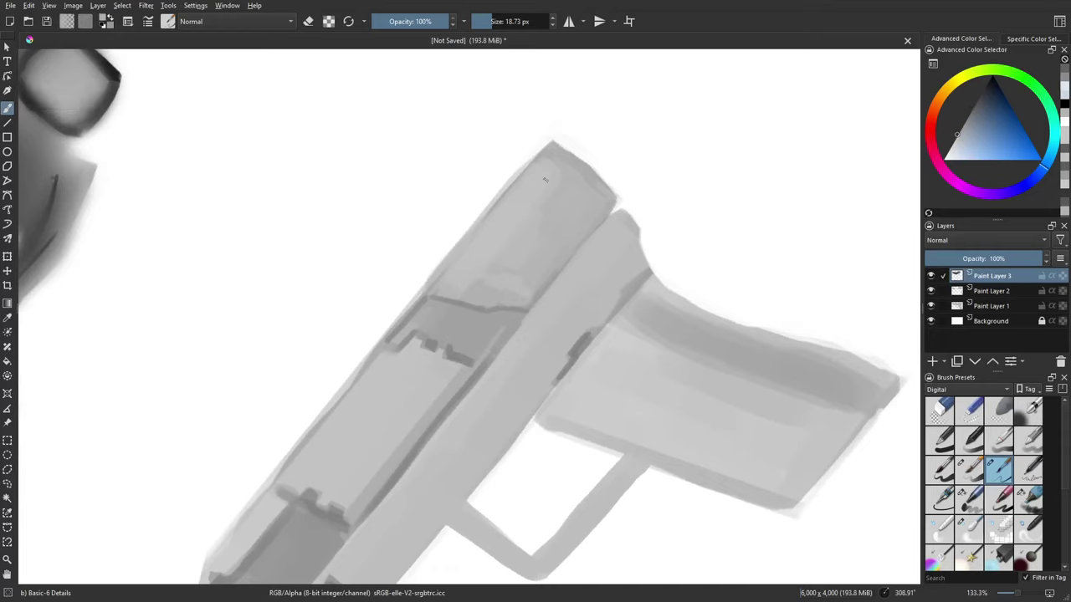
{"action": "left_click", "coordinate": [949, 147]}
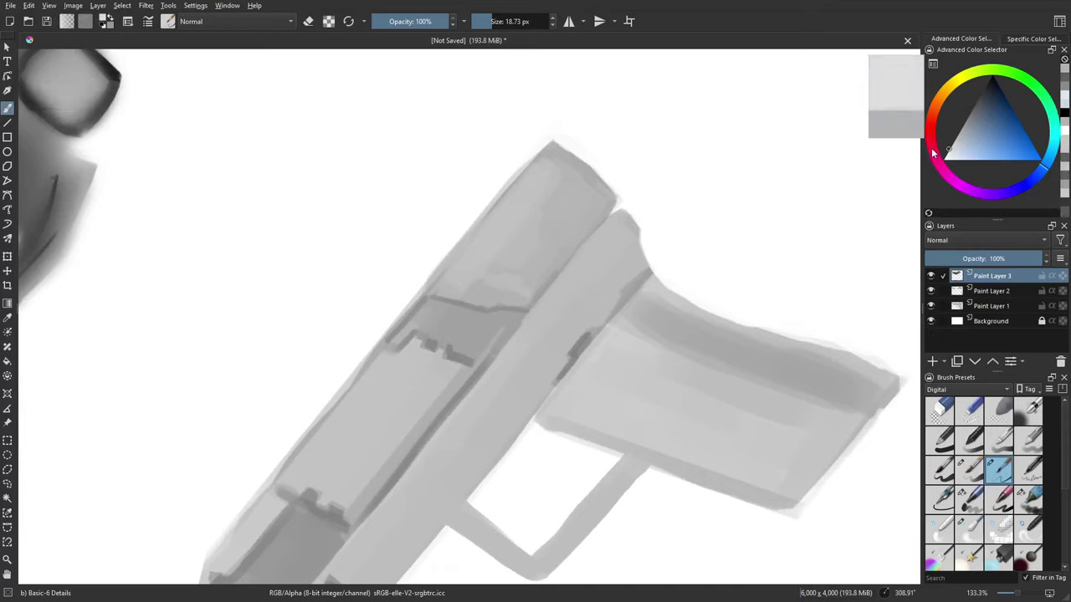
{"action": "left_click_drag", "start_coordinate": [483, 266], "coordinate": [555, 177]}
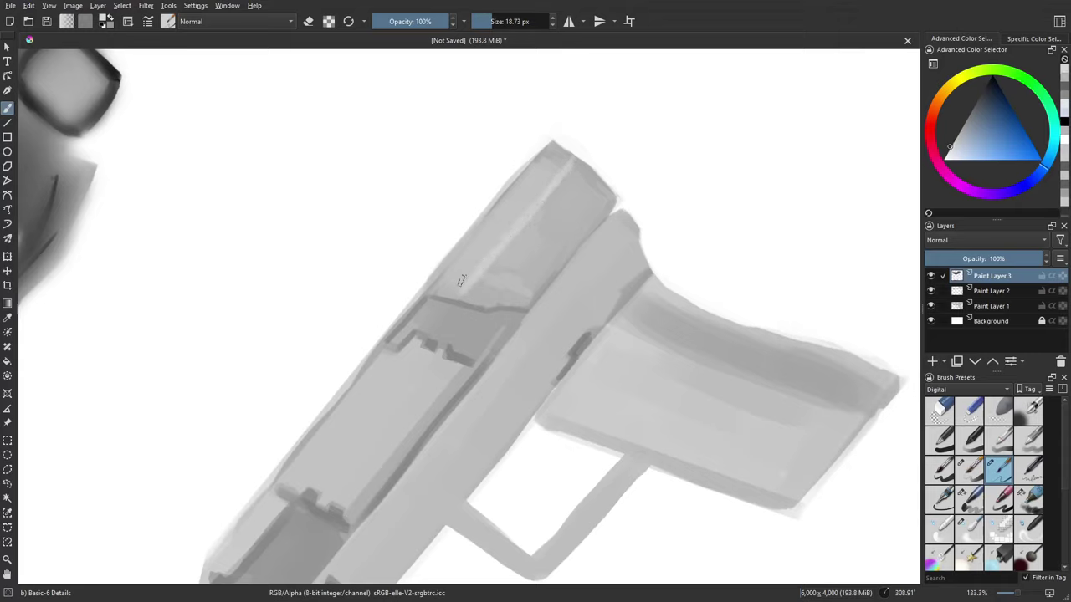
{"action": "mouse_move", "coordinate": [482, 271]}
{"action": "left_mouse_down"}
{"action": "mouse_move", "coordinate": [497, 271]}
{"action": "mouse_move", "coordinate": [456, 278]}
{"action": "left_mouse_up"}
Step: Reset the brush to 7.50 px and paint a thin light highlight along the frame's upper edge beside the slide's rear
{"action": "left_click", "coordinate": [349, 21]}
{"action": "mouse_move", "coordinate": [531, 334]}
{"action": "left_mouse_down"}
{"action": "mouse_move", "coordinate": [561, 254]}
{"action": "mouse_move", "coordinate": [615, 190]}
{"action": "left_mouse_up"}
{"action": "left_click_drag", "start_coordinate": [425, 428], "coordinate": [522, 306]}
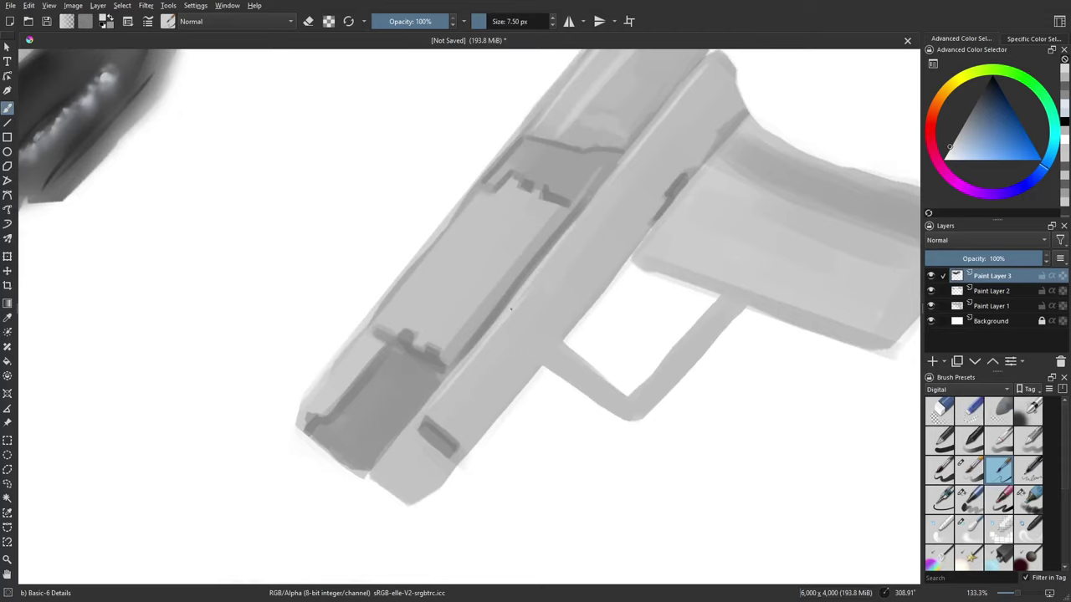
Step: Draw straight light highlights along the frame's upper edge down to its front end with the Line tool, the longest about 497 px
{"action": "key", "text": "v"}
{"action": "left_click_drag", "start_coordinate": [425, 407], "coordinate": [657, 118]}
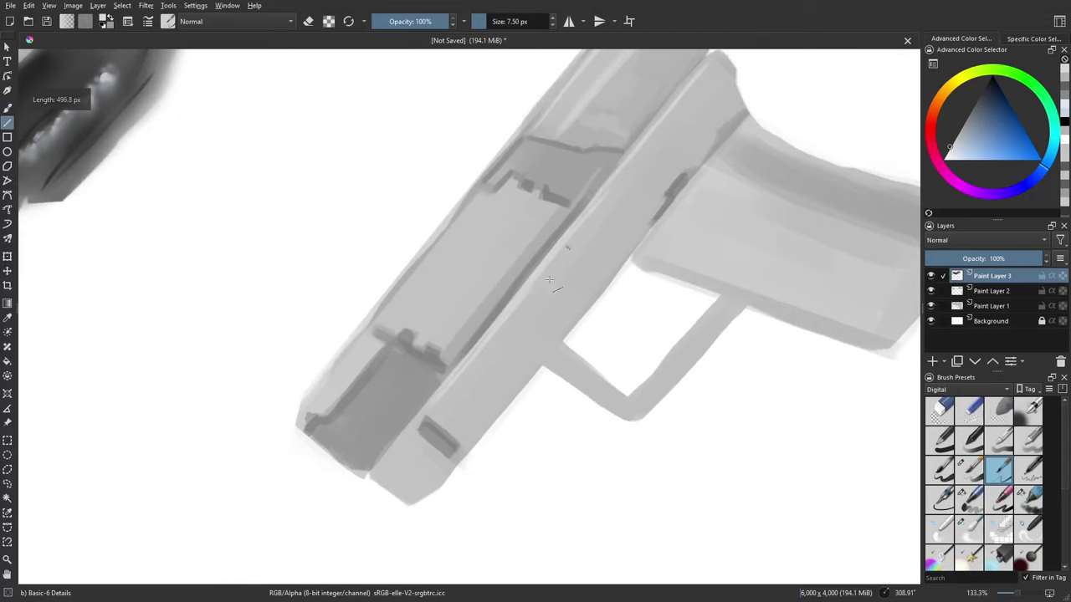
{"action": "mouse_move", "coordinate": [482, 408]}
{"action": "left_mouse_down"}
{"action": "mouse_move", "coordinate": [528, 318]}
{"action": "mouse_move", "coordinate": [568, 286]}
{"action": "left_mouse_up"}
{"action": "key", "text": "b"}
{"action": "key", "text": "v"}
{"action": "mouse_move", "coordinate": [457, 352]}
{"action": "left_mouse_down"}
{"action": "mouse_move", "coordinate": [502, 305]}
{"action": "mouse_move", "coordinate": [496, 334]}
{"action": "mouse_move", "coordinate": [513, 346]}
{"action": "left_mouse_up"}
{"action": "key", "text": "b"}
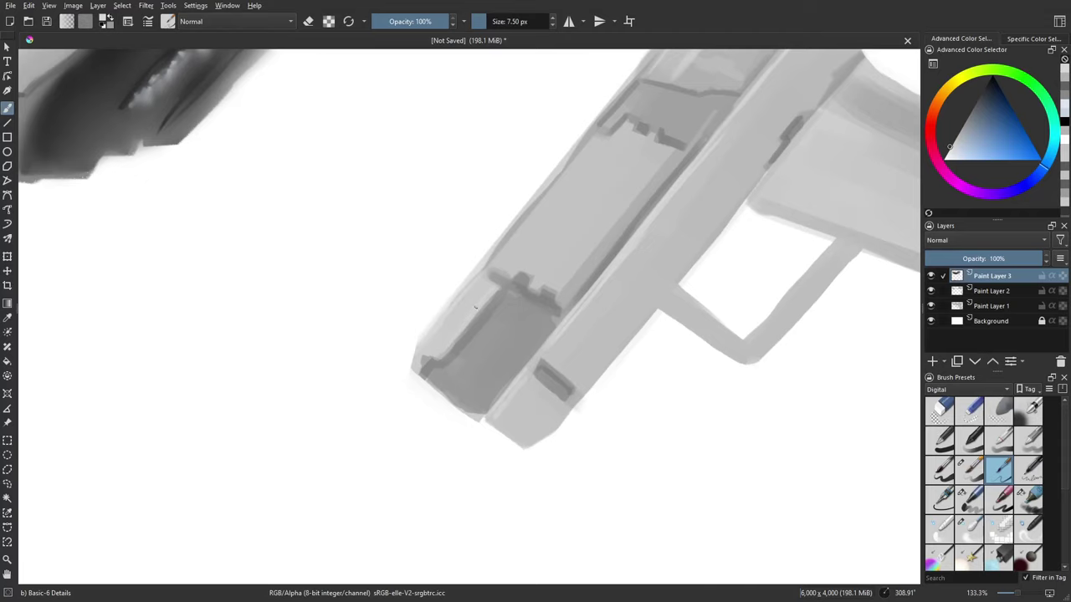
Step: Highlight the slide's front section and draw a straight light line about 245 px long along the central panel's lower edge
{"action": "left_click_drag", "start_coordinate": [537, 258], "coordinate": [480, 306]}
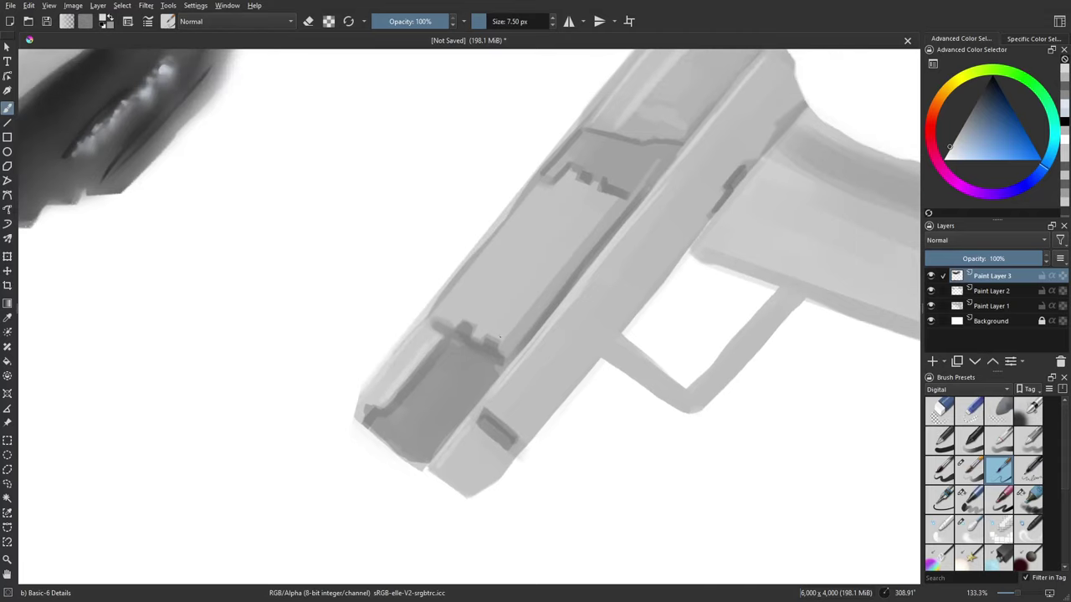
{"action": "key", "text": "v"}
{"action": "left_click_drag", "start_coordinate": [505, 341], "coordinate": [615, 208]}
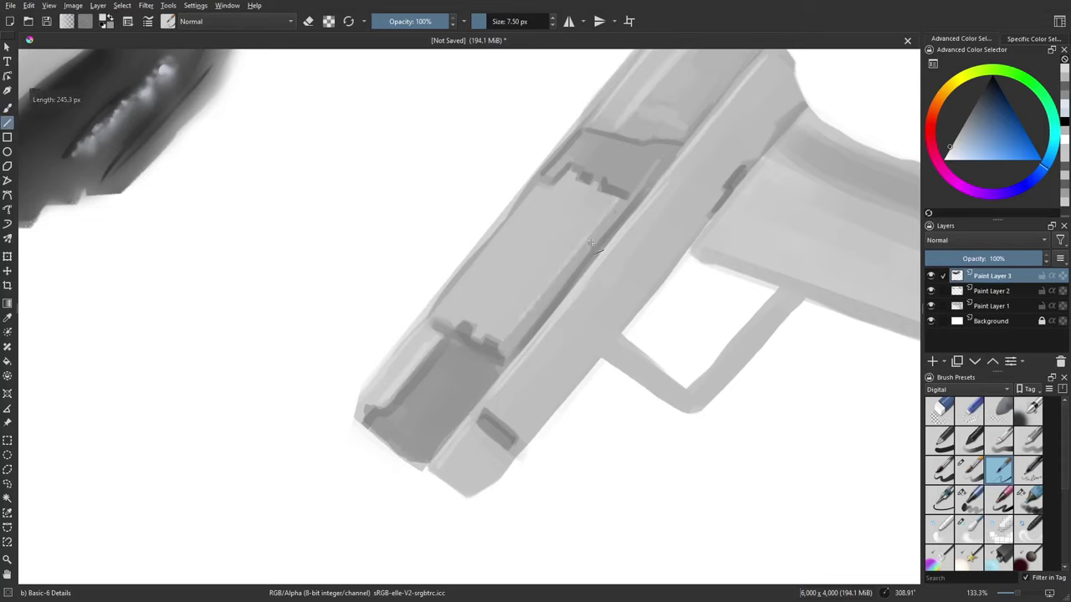
{"action": "key", "text": "b"}
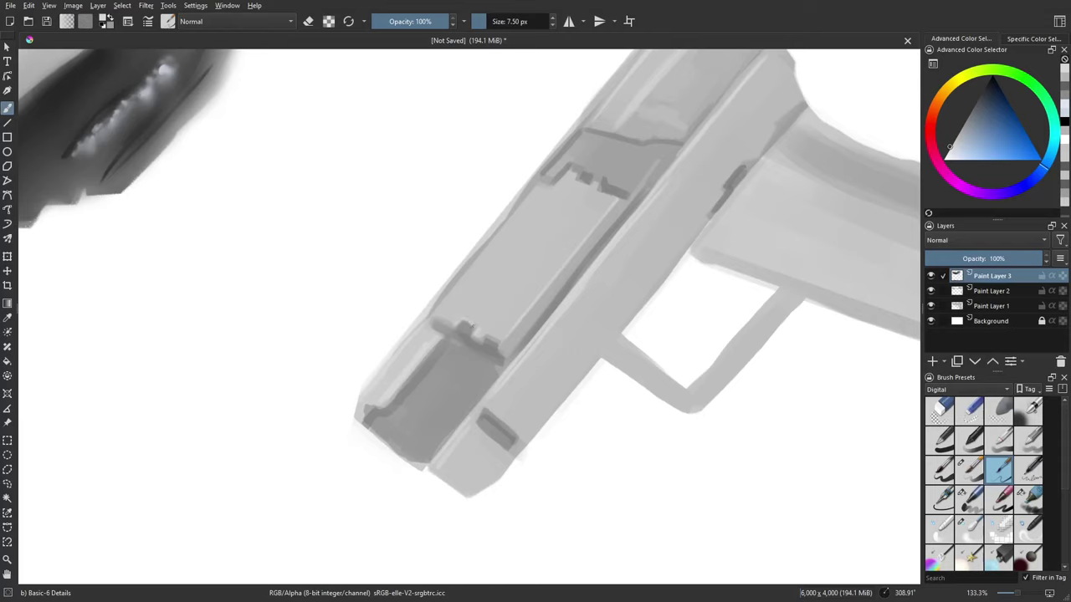
Step: Draw a straight light line about 220 px long along the central panel's upper edge and highlight the panel's end notches
{"action": "key", "text": "v"}
{"action": "left_click_drag", "start_coordinate": [438, 312], "coordinate": [542, 184]}
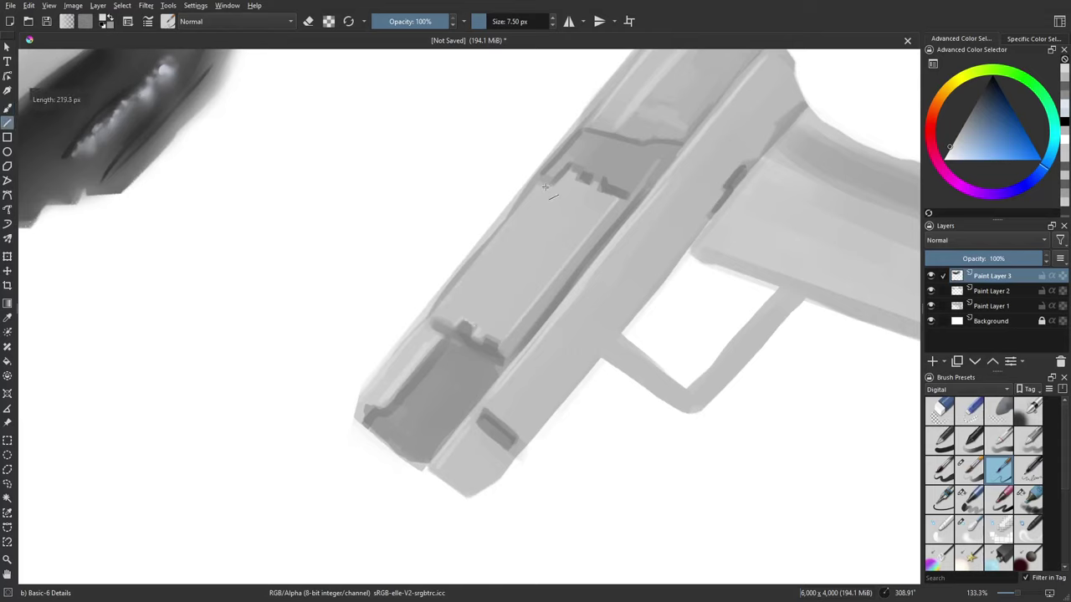
{"action": "key", "text": "b"}
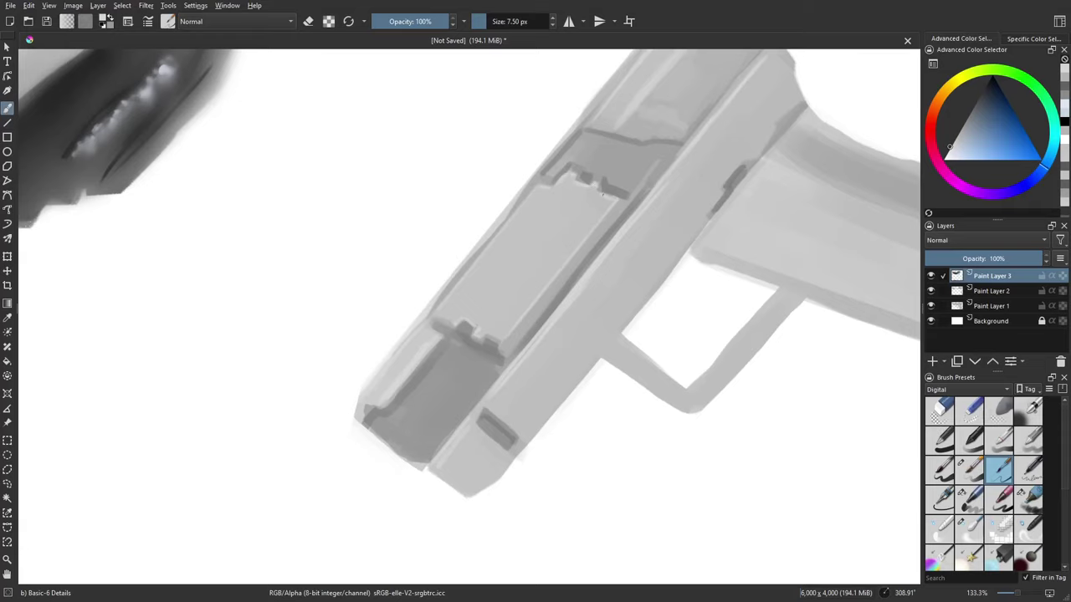
Step: Paint thin light highlights along the rear slide section's diagonal seam and its rear end with the 7.50 px brush
{"action": "left_click_drag", "start_coordinate": [613, 233], "coordinate": [485, 401]}
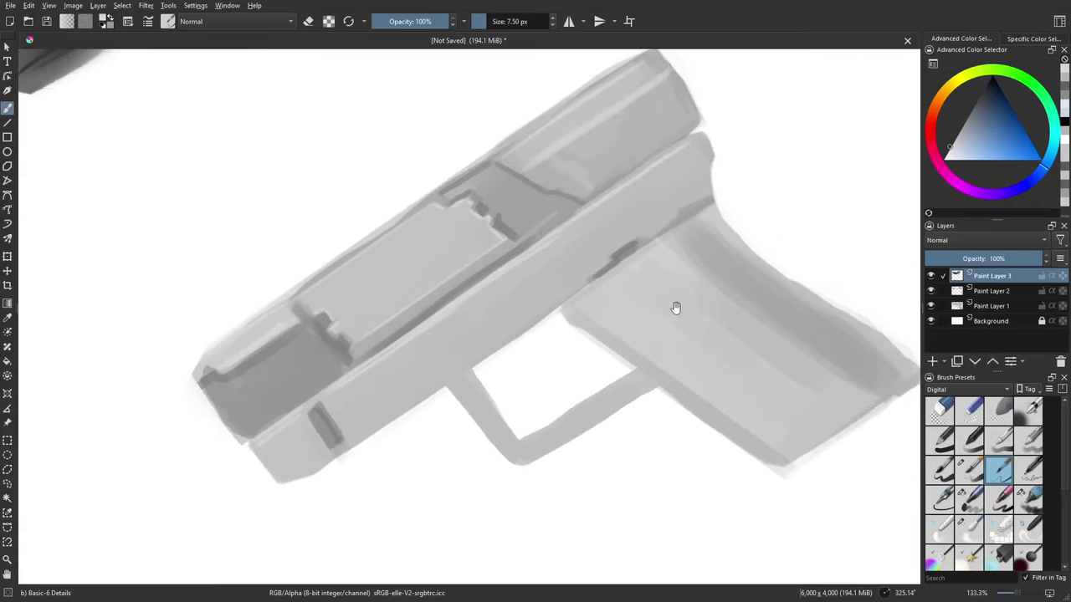
{"action": "left_click_drag", "start_coordinate": [676, 306], "coordinate": [658, 410]}
{"action": "left_click_drag", "start_coordinate": [396, 309], "coordinate": [394, 334]}
{"action": "left_click_drag", "start_coordinate": [495, 259], "coordinate": [548, 284]}
{"action": "key", "text": "v"}
{"action": "key", "text": "b"}
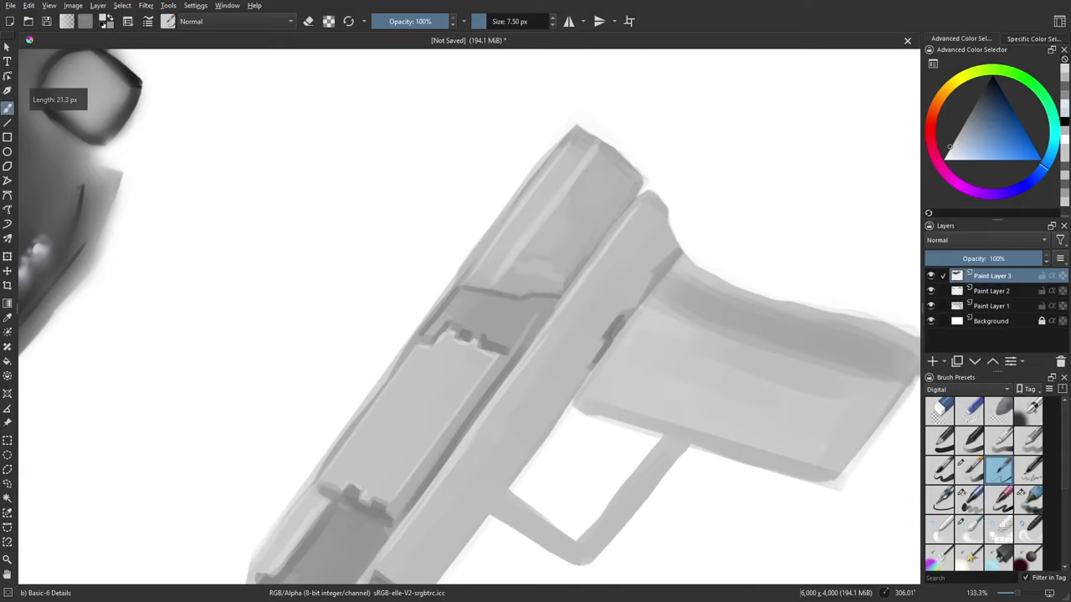
{"action": "left_click_drag", "start_coordinate": [706, 291], "coordinate": [513, 358]}
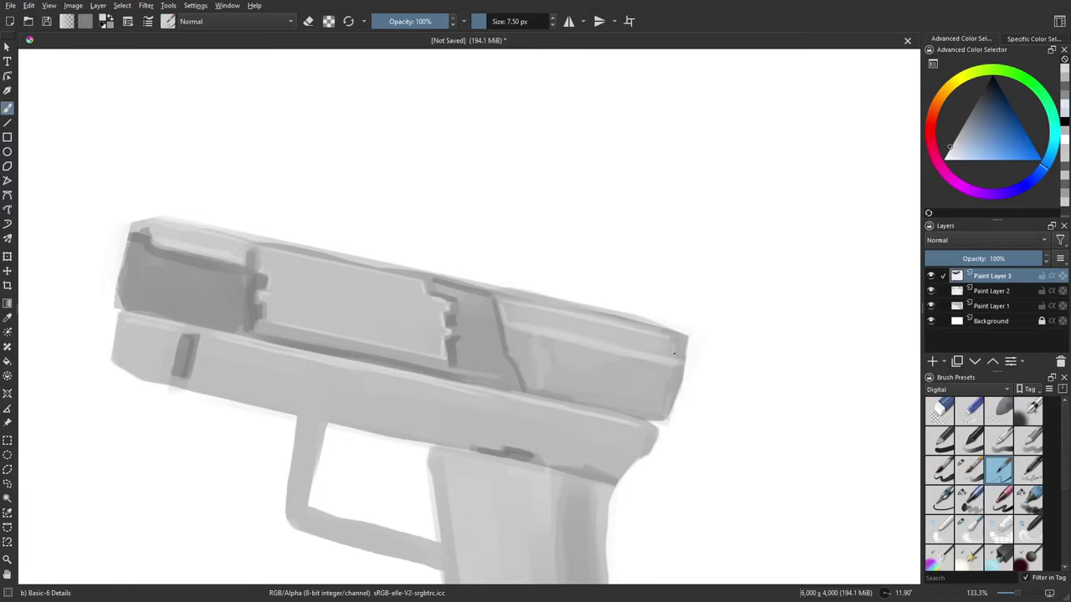
{"action": "left_click_drag", "start_coordinate": [468, 399], "coordinate": [442, 352]}
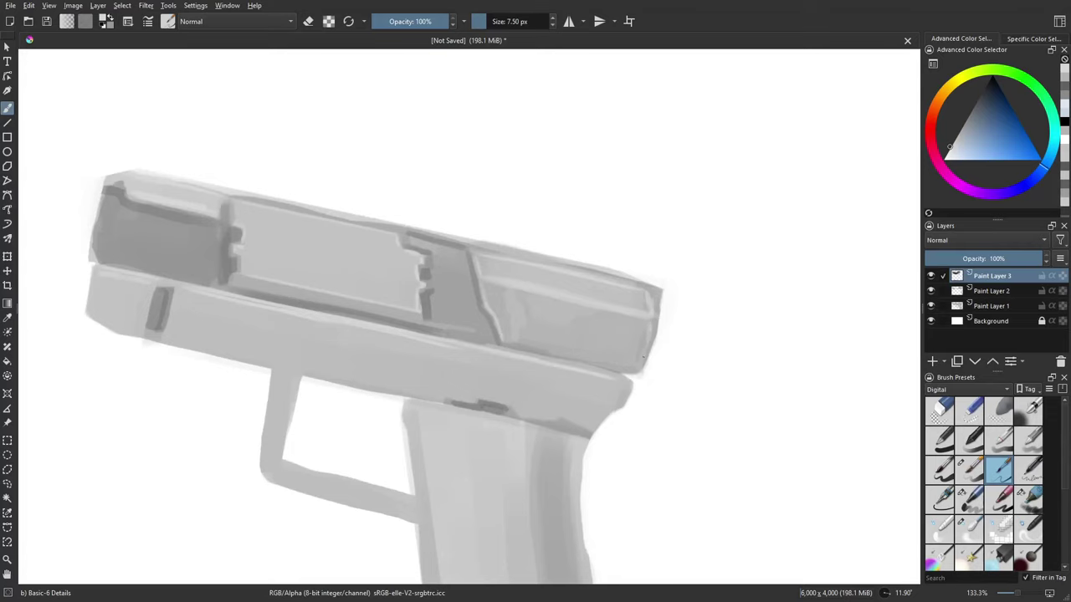
{"action": "mouse_move", "coordinate": [650, 326]}
{"action": "left_mouse_down"}
{"action": "mouse_move", "coordinate": [639, 370]}
{"action": "mouse_move", "coordinate": [618, 389]}
{"action": "mouse_move", "coordinate": [619, 339]}
{"action": "left_mouse_up"}
{"action": "key", "text": "e"}
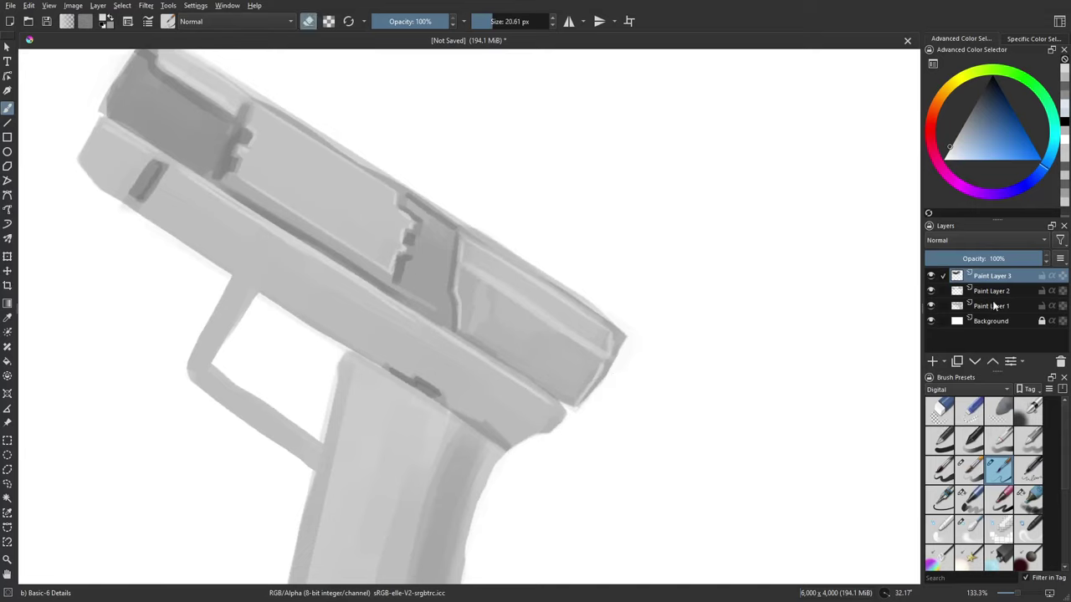
{"action": "left_click", "coordinate": [993, 307], "text": "shift"}
{"action": "key", "text": "ctrl+e"}
{"action": "key", "text": "ctrl+z"}
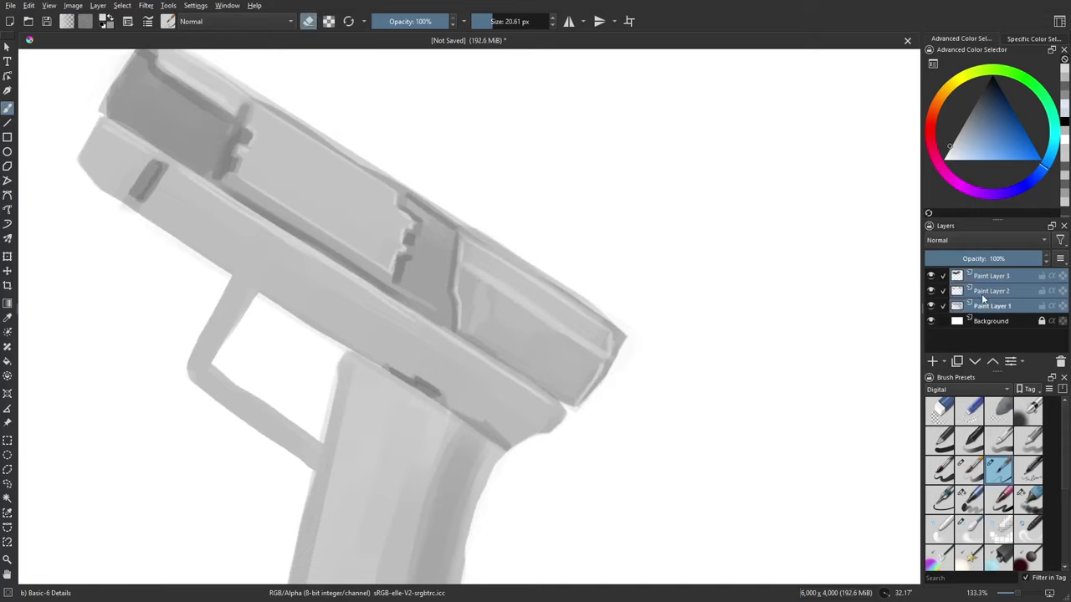
Step: Merge Paint Layer 1, Paint Layer 2 and Paint Layer 3 into a single layer
{"action": "left_click", "coordinate": [986, 282]}
{"action": "left_click", "coordinate": [986, 307], "text": "shift"}
{"action": "key", "text": "ctrl+e"}
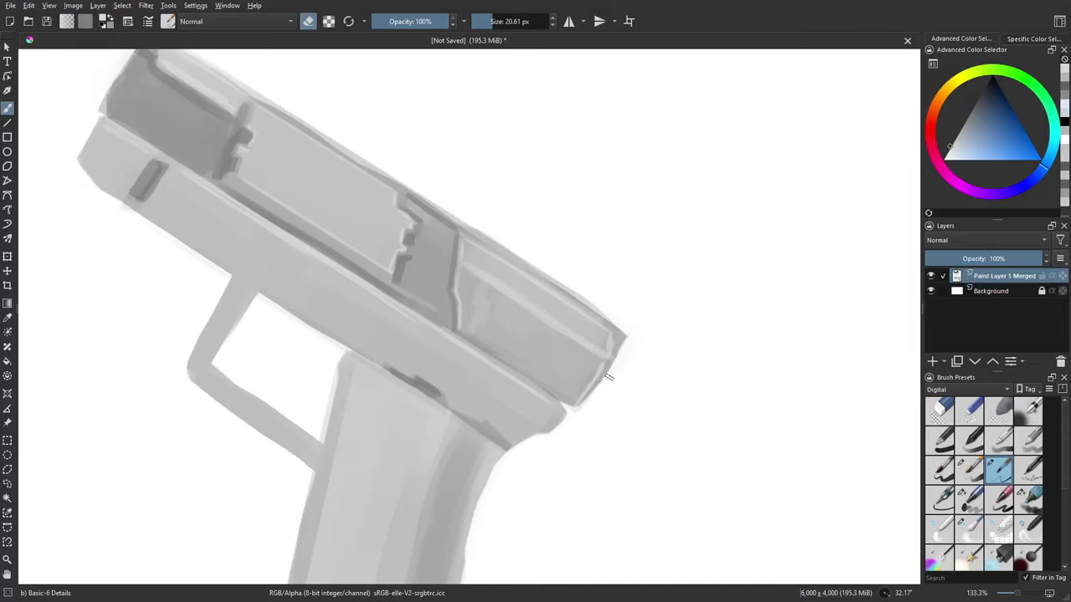
Step: Erase the stray paint behind the slide's rear edge with a 20.61 px eraser and switch back to painting
{"action": "mouse_move", "coordinate": [608, 376]}
{"action": "left_mouse_down"}
{"action": "mouse_move", "coordinate": [584, 410]}
{"action": "mouse_move", "coordinate": [623, 325]}
{"action": "mouse_move", "coordinate": [625, 362]}
{"action": "left_mouse_up"}
{"action": "mouse_move", "coordinate": [763, 328]}
{"action": "left_mouse_down"}
{"action": "mouse_move", "coordinate": [611, 373]}
{"action": "mouse_move", "coordinate": [602, 401]}
{"action": "mouse_move", "coordinate": [444, 373]}
{"action": "mouse_move", "coordinate": [503, 399]}
{"action": "left_mouse_up"}
{"action": "left_click_drag", "start_coordinate": [427, 394], "coordinate": [444, 393]}
{"action": "left_click_drag", "start_coordinate": [458, 392], "coordinate": [476, 430]}
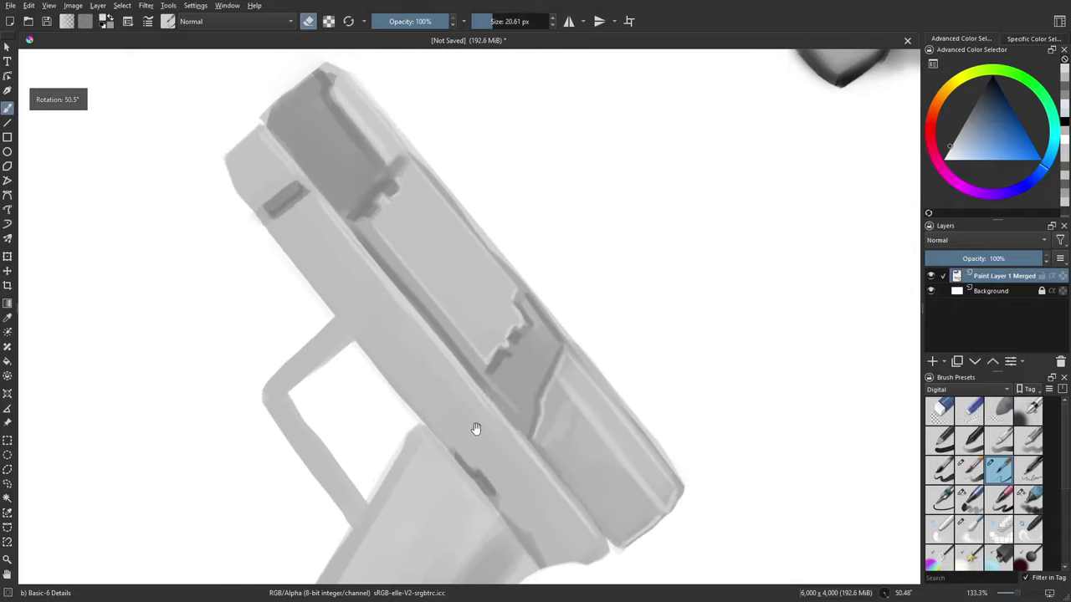
{"action": "key", "text": "e"}
Step: Darken the seam between slide and frame with near-black and the seam between frame and grip with dark grey at 20.61 px
{"action": "left_click_drag", "start_coordinate": [986, 147], "coordinate": [956, 85]}
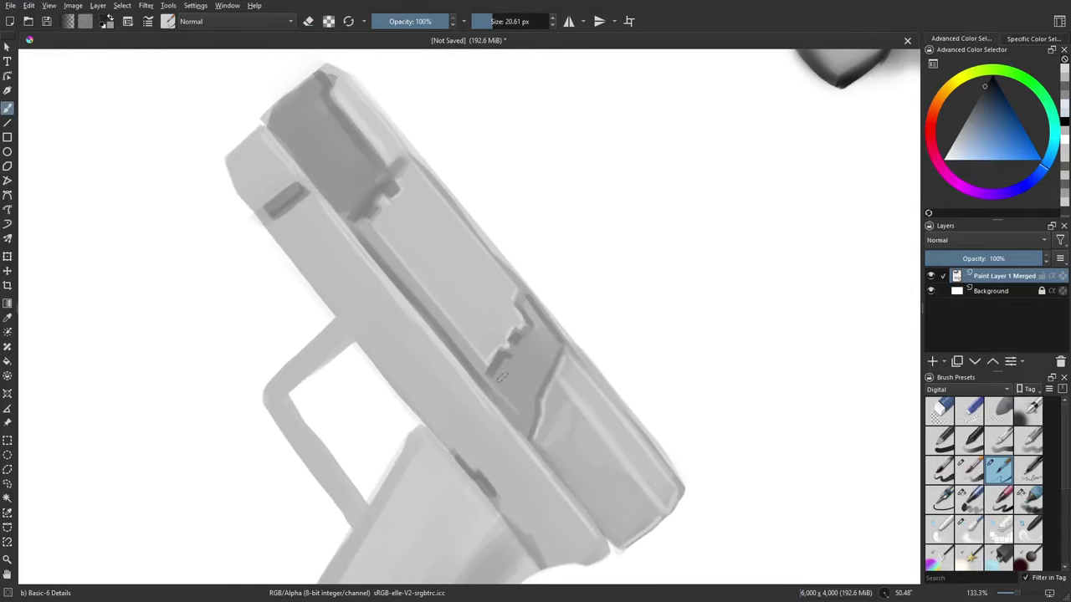
{"action": "mouse_move", "coordinate": [495, 378]}
{"action": "left_mouse_down"}
{"action": "mouse_move", "coordinate": [549, 449]}
{"action": "mouse_move", "coordinate": [466, 376]}
{"action": "mouse_move", "coordinate": [465, 343]}
{"action": "mouse_move", "coordinate": [470, 412]}
{"action": "left_mouse_up"}
{"action": "mouse_move", "coordinate": [467, 312]}
{"action": "left_mouse_down"}
{"action": "mouse_move", "coordinate": [471, 444]}
{"action": "mouse_move", "coordinate": [537, 388]}
{"action": "left_mouse_up"}
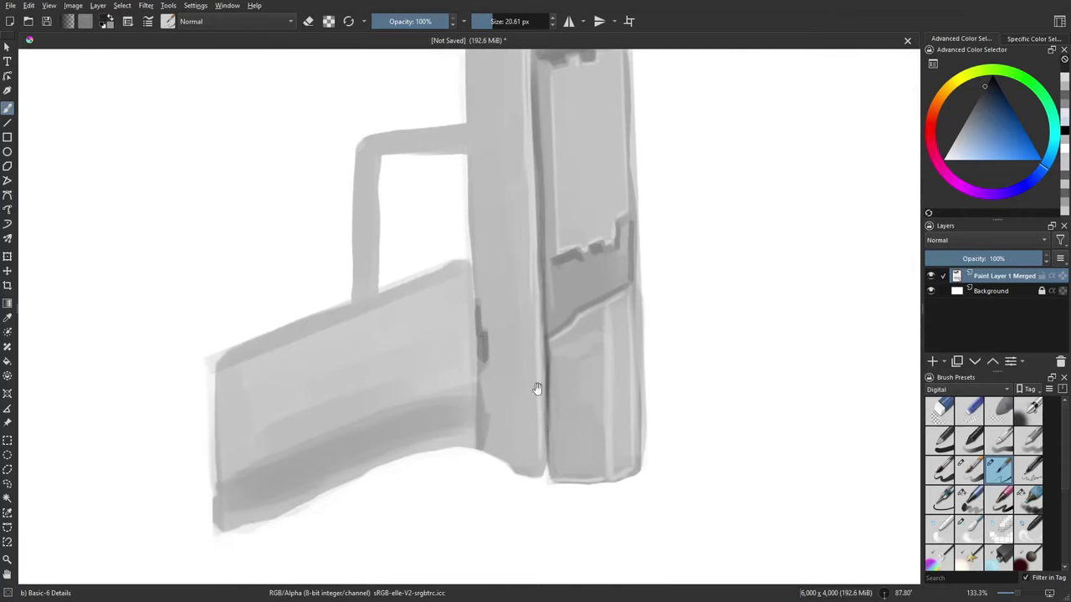
{"action": "left_click", "coordinate": [972, 105]}
{"action": "left_click_drag", "start_coordinate": [968, 104], "coordinate": [966, 99]}
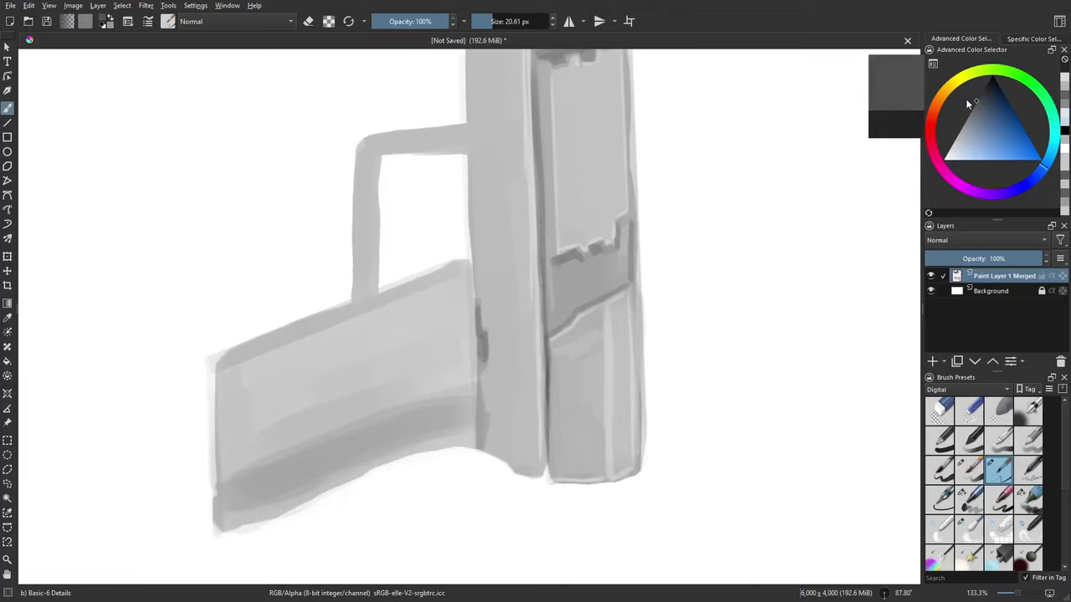
{"action": "mouse_move", "coordinate": [541, 336]}
{"action": "left_mouse_down"}
{"action": "mouse_move", "coordinate": [604, 314]}
{"action": "mouse_move", "coordinate": [540, 370]}
{"action": "mouse_move", "coordinate": [542, 338]}
{"action": "left_mouse_up"}
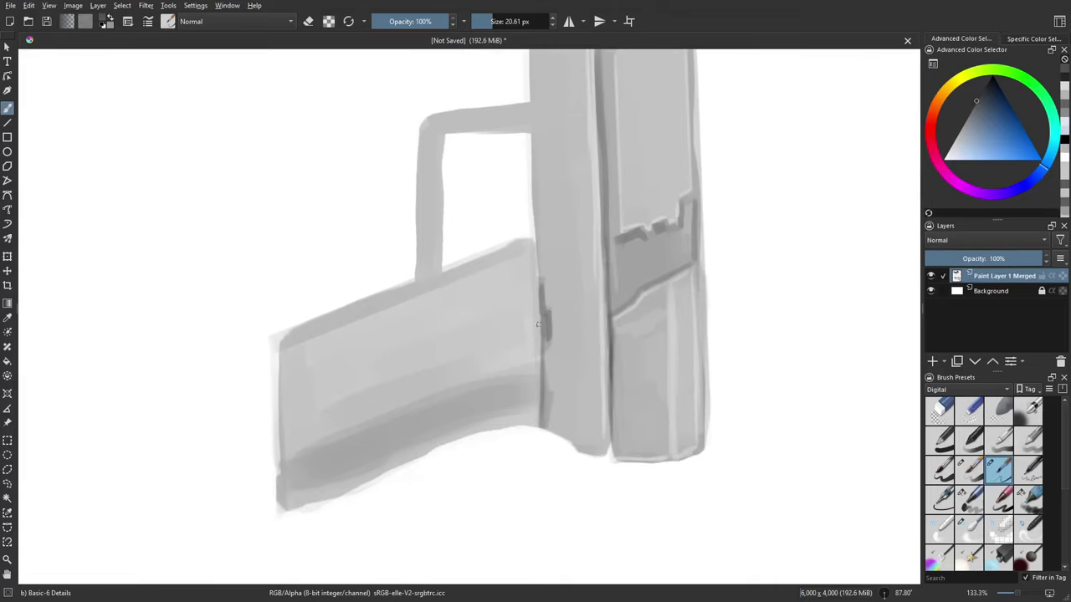
{"action": "mouse_move", "coordinate": [542, 401]}
{"action": "left_mouse_down"}
{"action": "mouse_move", "coordinate": [541, 333]}
{"action": "mouse_move", "coordinate": [568, 318]}
{"action": "left_mouse_up"}
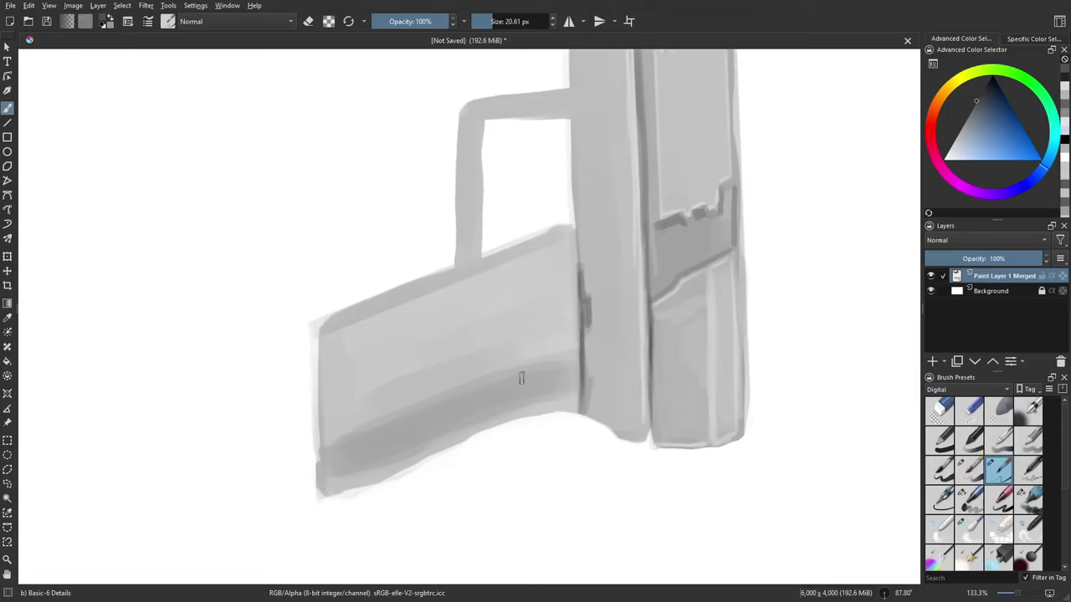
Step: Try the Marker Dry and Basic-5 Size Opacity brushes on the grip
{"action": "left_click", "coordinate": [1033, 477]}
{"action": "left_click", "coordinate": [1030, 498]}
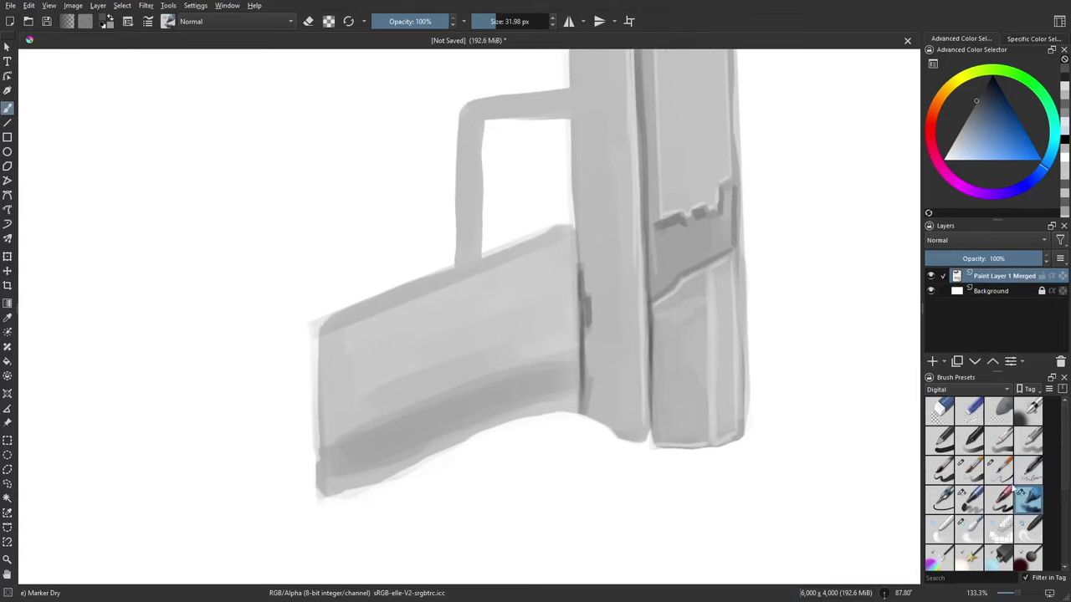
{"action": "left_click", "coordinate": [1003, 476]}
{"action": "left_click", "coordinate": [1031, 498]}
{"action": "mouse_move", "coordinate": [541, 368]}
{"action": "left_mouse_down"}
{"action": "mouse_move", "coordinate": [541, 329]}
{"action": "mouse_move", "coordinate": [535, 368]}
{"action": "mouse_move", "coordinate": [551, 326]}
{"action": "left_mouse_up"}
{"action": "key", "text": "ctrl+z"}
{"action": "left_click", "coordinate": [972, 471]}
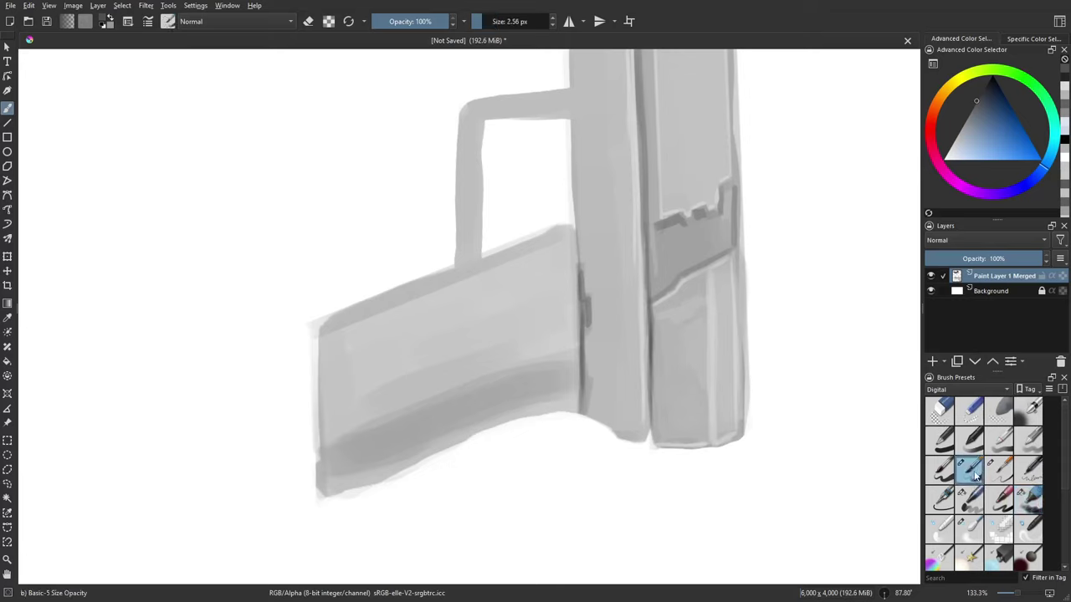
{"action": "mouse_move", "coordinate": [489, 361]}
{"action": "left_mouse_down"}
{"action": "mouse_move", "coordinate": [549, 361]}
{"action": "mouse_move", "coordinate": [506, 331]}
{"action": "mouse_move", "coordinate": [545, 344]}
{"action": "mouse_move", "coordinate": [466, 439]}
{"action": "mouse_move", "coordinate": [469, 413]}
{"action": "left_mouse_up"}
{"action": "key", "text": "ctrl+z"}
Step: Outline a leaf-shaped recess in dark grey near the upper rear of the grip with the Marker Details brush
{"action": "left_click", "coordinate": [1001, 501]}
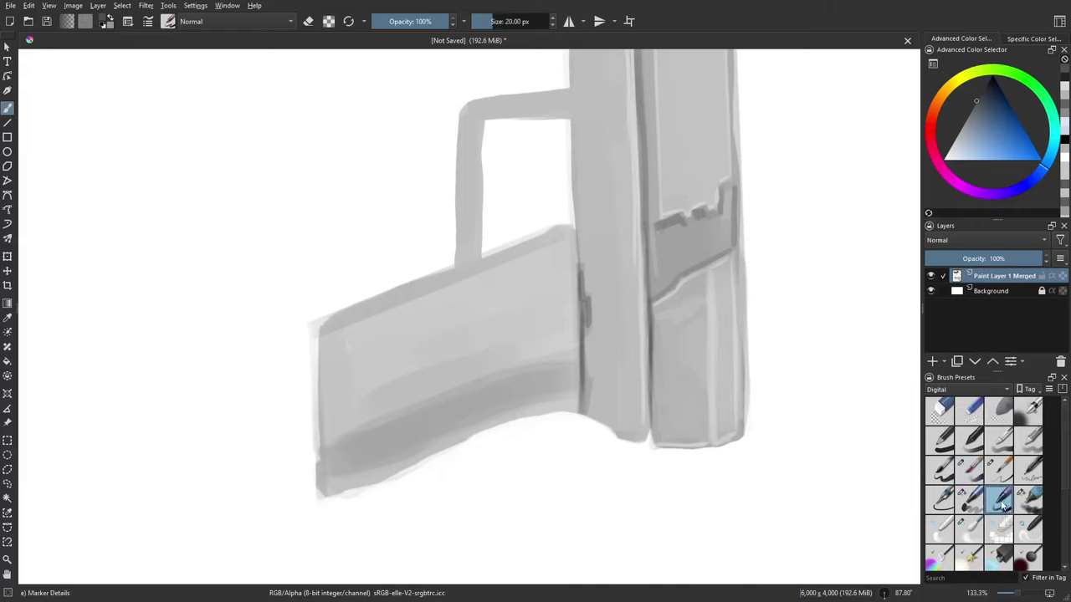
{"action": "mouse_move", "coordinate": [480, 369]}
{"action": "left_mouse_down"}
{"action": "mouse_move", "coordinate": [590, 369]}
{"action": "mouse_move", "coordinate": [541, 369]}
{"action": "left_mouse_up"}
{"action": "mouse_move", "coordinate": [464, 371]}
{"action": "left_mouse_down"}
{"action": "mouse_move", "coordinate": [482, 302]}
{"action": "mouse_move", "coordinate": [513, 330]}
{"action": "mouse_move", "coordinate": [507, 365]}
{"action": "mouse_move", "coordinate": [522, 371]}
{"action": "mouse_move", "coordinate": [505, 343]}
{"action": "mouse_move", "coordinate": [495, 348]}
{"action": "mouse_move", "coordinate": [525, 360]}
{"action": "left_mouse_up"}
{"action": "key", "text": "ctrl+z"}
{"action": "left_click_drag", "start_coordinate": [491, 409], "coordinate": [546, 320]}
{"action": "mouse_move", "coordinate": [523, 356]}
{"action": "left_mouse_down"}
{"action": "mouse_move", "coordinate": [543, 314]}
{"action": "mouse_move", "coordinate": [495, 393]}
{"action": "mouse_move", "coordinate": [548, 308]}
{"action": "mouse_move", "coordinate": [555, 347]}
{"action": "left_mouse_up"}
{"action": "mouse_move", "coordinate": [550, 305]}
{"action": "left_mouse_down"}
{"action": "mouse_move", "coordinate": [571, 346]}
{"action": "mouse_move", "coordinate": [535, 388]}
{"action": "left_mouse_up"}
{"action": "mouse_move", "coordinate": [540, 324]}
{"action": "left_mouse_down"}
{"action": "mouse_move", "coordinate": [508, 388]}
{"action": "mouse_move", "coordinate": [542, 318]}
{"action": "left_mouse_up"}
Step: Fill the leaf-shaped grip recess with sampled greys, blending the tones with a 48.23 px brush
{"action": "left_click", "coordinate": [523, 368], "text": "ctrl"}
{"action": "left_click", "coordinate": [516, 375], "text": "ctrl"}
{"action": "left_click", "coordinate": [533, 344], "text": "ctrl"}
{"action": "left_click", "coordinate": [513, 379], "text": "ctrl"}
{"action": "left_click_drag", "start_coordinate": [538, 358], "coordinate": [507, 402]}
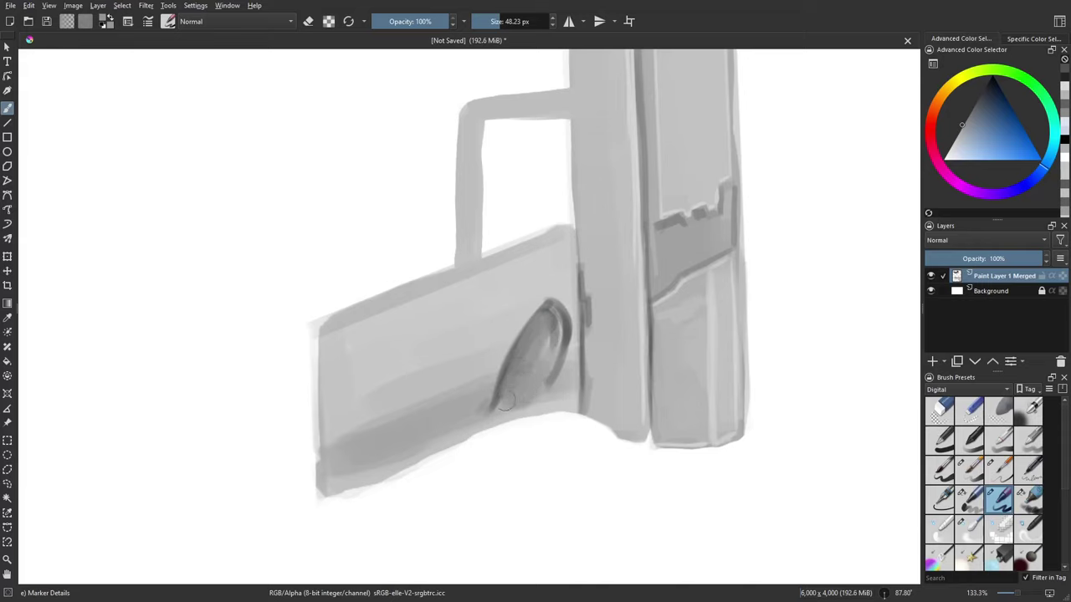
{"action": "left_click_drag", "start_coordinate": [555, 330], "coordinate": [544, 366]}
Step: Paint a dark grey curved band around the recess and shade the grip's upper edge beneath the frame
{"action": "left_click", "coordinate": [508, 373], "text": "ctrl"}
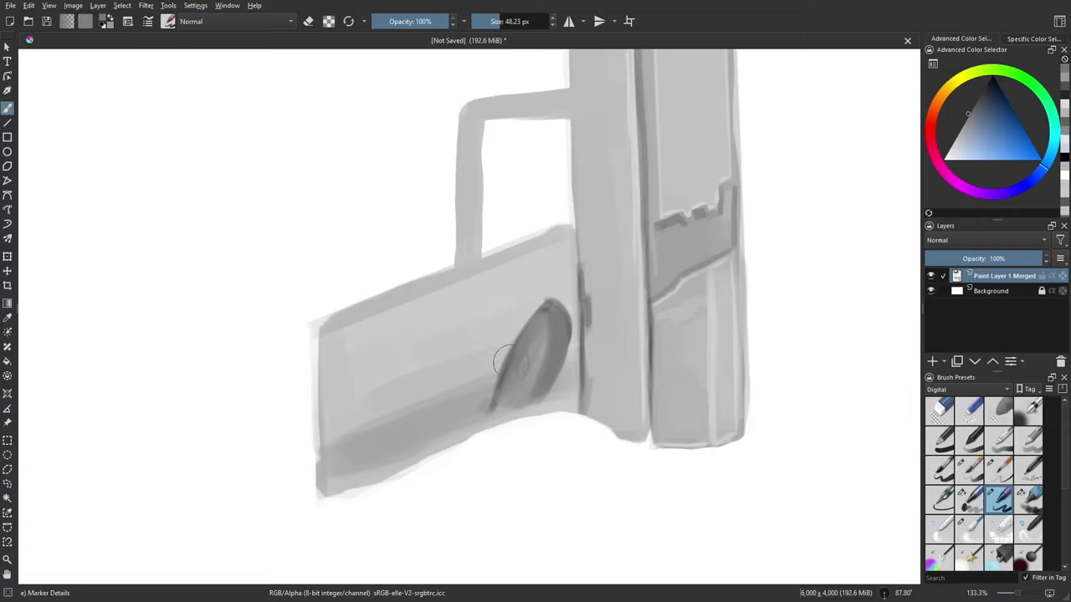
{"action": "left_click", "coordinate": [508, 360], "text": "ctrl"}
{"action": "mouse_move", "coordinate": [456, 378]}
{"action": "left_mouse_down"}
{"action": "mouse_move", "coordinate": [465, 351]}
{"action": "mouse_move", "coordinate": [512, 298]}
{"action": "left_mouse_up"}
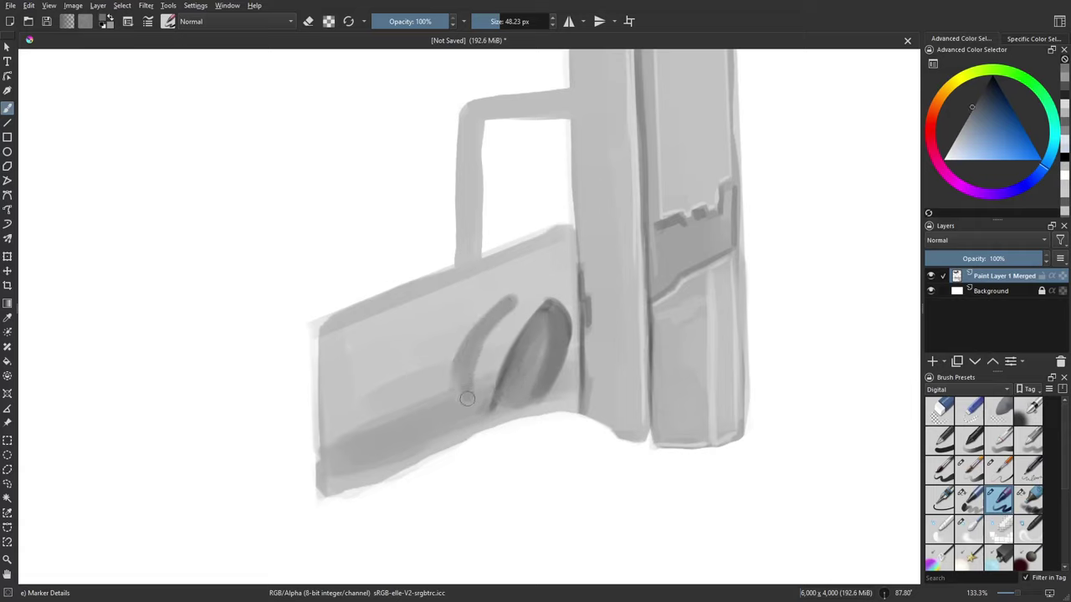
{"action": "mouse_move", "coordinate": [467, 399]}
{"action": "left_mouse_down"}
{"action": "mouse_move", "coordinate": [521, 305]}
{"action": "mouse_move", "coordinate": [487, 334]}
{"action": "mouse_move", "coordinate": [527, 295]}
{"action": "mouse_move", "coordinate": [470, 407]}
{"action": "mouse_move", "coordinate": [500, 305]}
{"action": "mouse_move", "coordinate": [484, 409]}
{"action": "left_mouse_up"}
{"action": "mouse_move", "coordinate": [520, 303]}
{"action": "left_mouse_down"}
{"action": "mouse_move", "coordinate": [547, 268]}
{"action": "mouse_move", "coordinate": [549, 286]}
{"action": "mouse_move", "coordinate": [548, 247]}
{"action": "mouse_move", "coordinate": [565, 257]}
{"action": "mouse_move", "coordinate": [565, 241]}
{"action": "mouse_move", "coordinate": [568, 394]}
{"action": "mouse_move", "coordinate": [573, 331]}
{"action": "left_mouse_up"}
{"action": "left_click_drag", "start_coordinate": [571, 239], "coordinate": [562, 273]}
Step: Darken the front side of the grip with long grey strokes, enlarging the Marker Details brush to 65.16 px
{"action": "left_click_drag", "start_coordinate": [430, 278], "coordinate": [397, 409]}
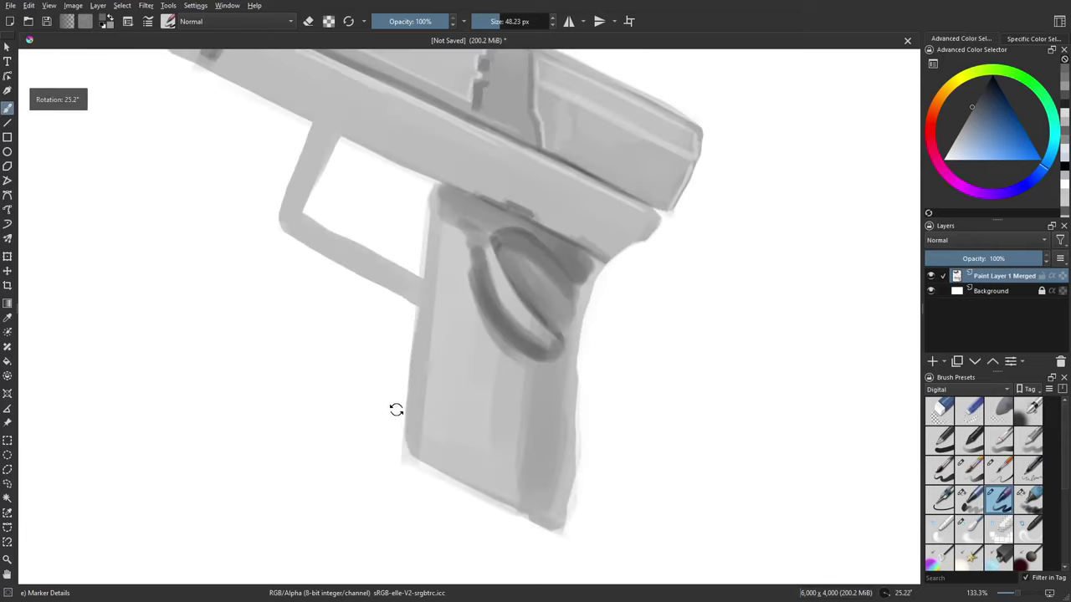
{"action": "mouse_move", "coordinate": [465, 325]}
{"action": "left_mouse_down"}
{"action": "mouse_move", "coordinate": [474, 296]}
{"action": "mouse_move", "coordinate": [485, 297]}
{"action": "left_mouse_up"}
{"action": "left_click_drag", "start_coordinate": [459, 254], "coordinate": [472, 254]}
{"action": "mouse_move", "coordinate": [462, 211]}
{"action": "left_mouse_down"}
{"action": "mouse_move", "coordinate": [440, 379]}
{"action": "mouse_move", "coordinate": [457, 203]}
{"action": "mouse_move", "coordinate": [426, 450]}
{"action": "mouse_move", "coordinate": [465, 255]}
{"action": "mouse_move", "coordinate": [458, 381]}
{"action": "mouse_move", "coordinate": [472, 273]}
{"action": "mouse_move", "coordinate": [476, 448]}
{"action": "left_mouse_up"}
{"action": "left_click_drag", "start_coordinate": [669, 434], "coordinate": [531, 539]}
{"action": "left_click_drag", "start_coordinate": [418, 432], "coordinate": [419, 389]}
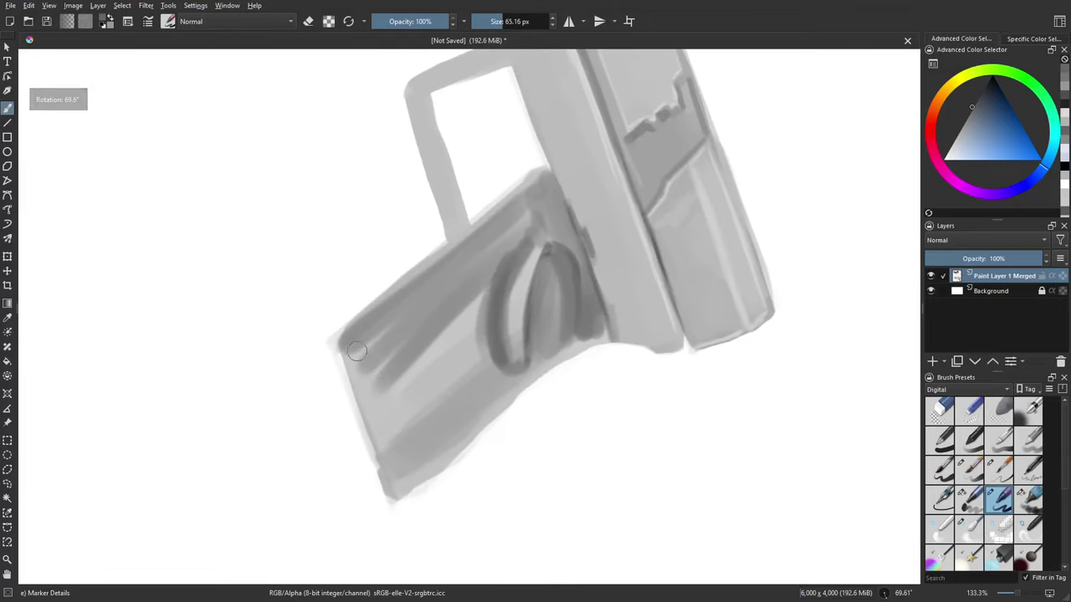
Step: Cover the grip's lower end, middle and the area around the recess with dark grey at 65.16 px
{"action": "mouse_move", "coordinate": [357, 357]}
{"action": "left_mouse_down"}
{"action": "mouse_move", "coordinate": [392, 455]}
{"action": "mouse_move", "coordinate": [383, 386]}
{"action": "mouse_move", "coordinate": [401, 483]}
{"action": "mouse_move", "coordinate": [388, 391]}
{"action": "mouse_move", "coordinate": [423, 424]}
{"action": "mouse_move", "coordinate": [425, 461]}
{"action": "mouse_move", "coordinate": [396, 486]}
{"action": "left_mouse_up"}
{"action": "left_click_drag", "start_coordinate": [502, 386], "coordinate": [452, 456]}
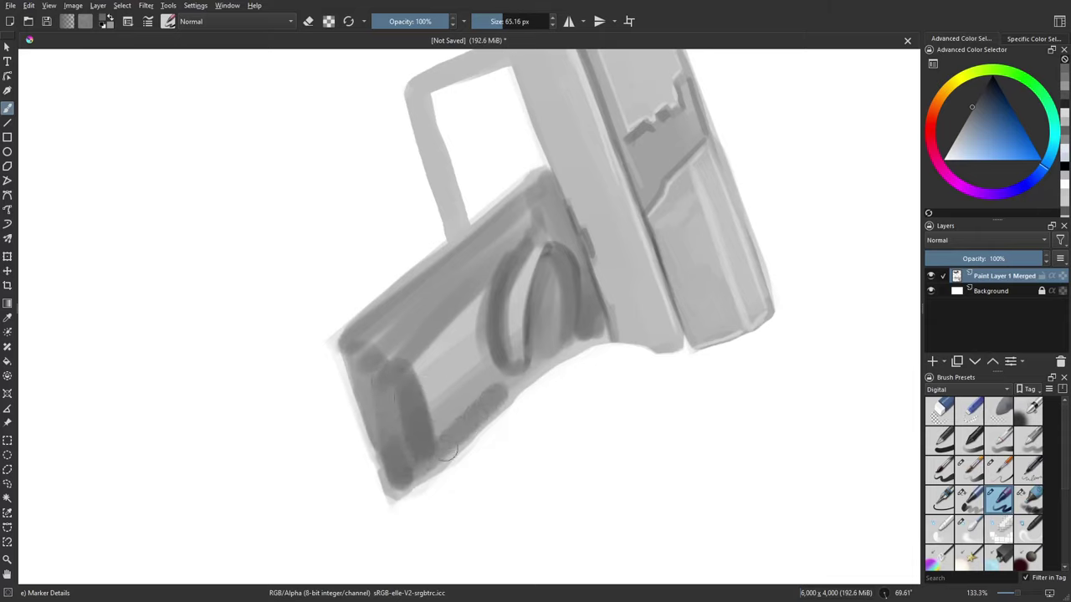
{"action": "left_click_drag", "start_coordinate": [489, 364], "coordinate": [443, 477]}
{"action": "mouse_move", "coordinate": [484, 291]}
{"action": "left_mouse_down"}
{"action": "mouse_move", "coordinate": [461, 356]}
{"action": "mouse_move", "coordinate": [454, 342]}
{"action": "mouse_move", "coordinate": [420, 379]}
{"action": "mouse_move", "coordinate": [414, 363]}
{"action": "mouse_move", "coordinate": [455, 317]}
{"action": "mouse_move", "coordinate": [396, 314]}
{"action": "left_mouse_up"}
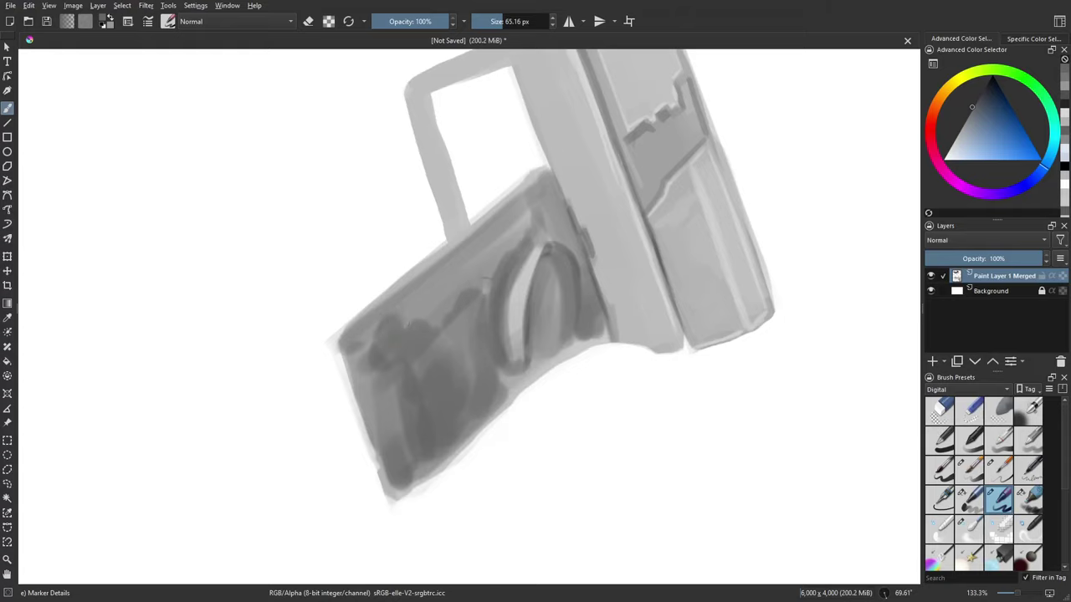
{"action": "left_click_drag", "start_coordinate": [486, 278], "coordinate": [522, 223]}
{"action": "left_click_drag", "start_coordinate": [486, 273], "coordinate": [480, 311]}
{"action": "left_click_drag", "start_coordinate": [498, 242], "coordinate": [487, 337]}
{"action": "left_click_drag", "start_coordinate": [501, 390], "coordinate": [526, 371]}
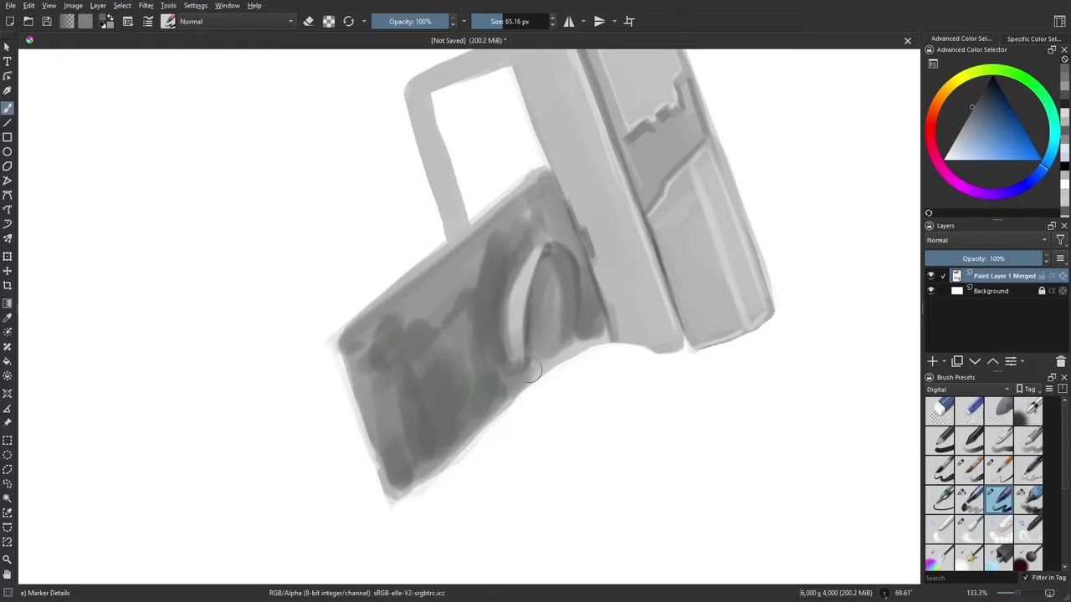
Step: Paint a light grey strip along the grip's rear edge with a 33.58 px brush
{"action": "mouse_move", "coordinate": [409, 399]}
{"action": "left_mouse_down"}
{"action": "mouse_move", "coordinate": [420, 436]}
{"action": "mouse_move", "coordinate": [521, 346]}
{"action": "left_mouse_up"}
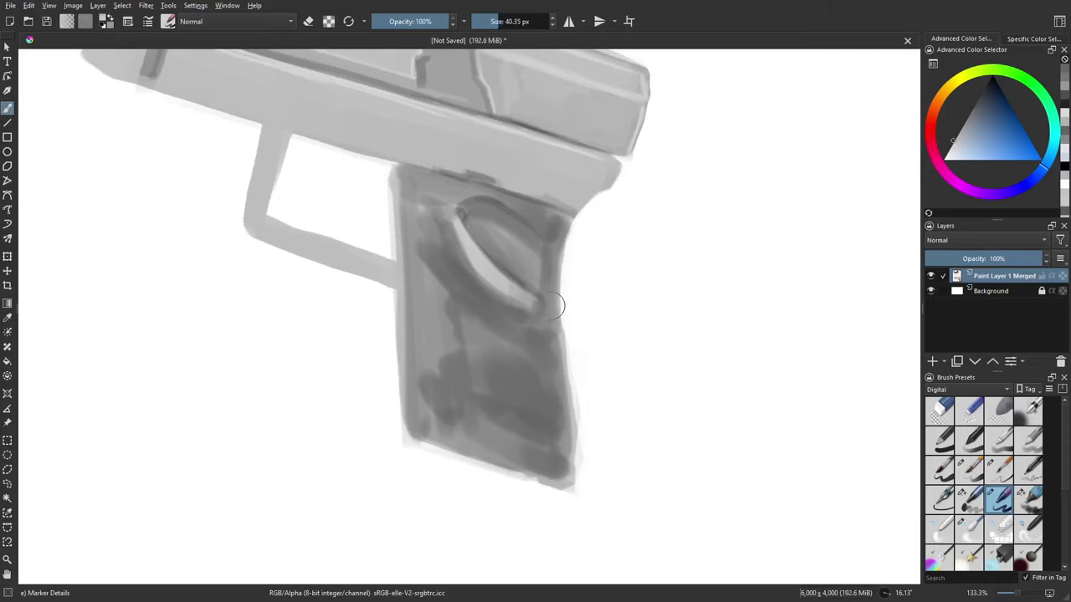
{"action": "key", "text": "bracketleft"}
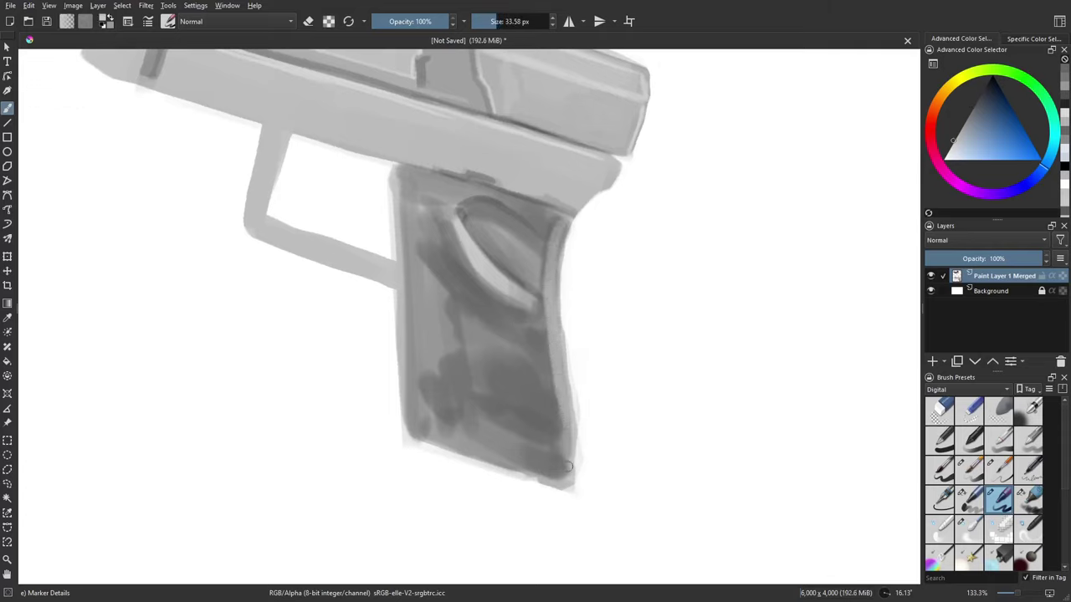
{"action": "mouse_move", "coordinate": [560, 222]}
{"action": "left_mouse_down"}
{"action": "mouse_move", "coordinate": [555, 368]}
{"action": "mouse_move", "coordinate": [572, 459]}
{"action": "left_mouse_up"}
{"action": "left_click_drag", "start_coordinate": [552, 350], "coordinate": [558, 236]}
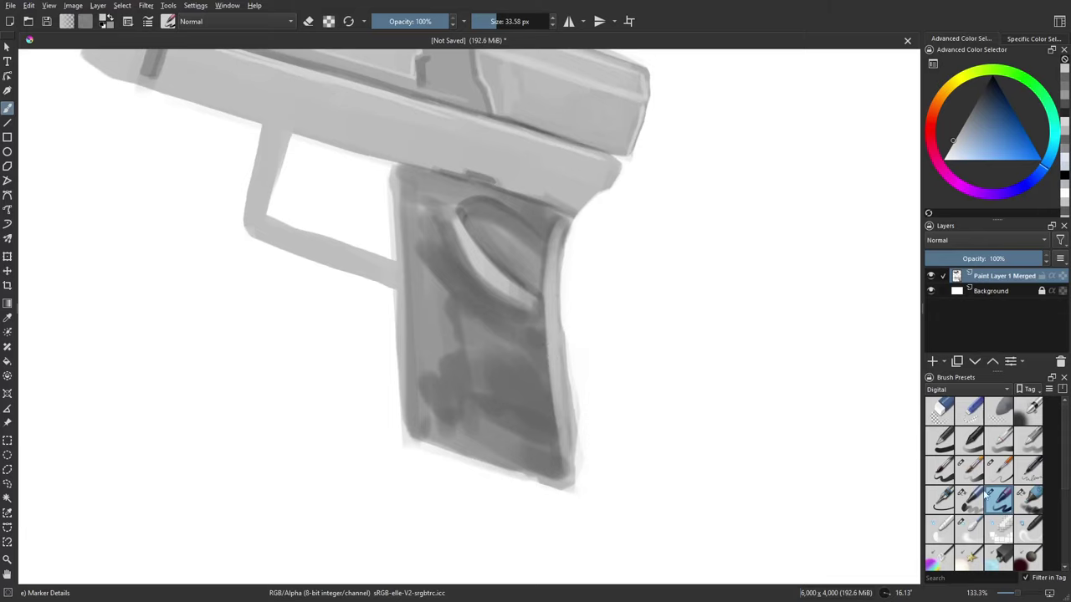
Step: Sample dark greys from the grip and even out its main surface below the recess with a 56.85 px brush
{"action": "mouse_move", "coordinate": [510, 330]}
{"action": "left_mouse_down"}
{"action": "mouse_move", "coordinate": [508, 348]}
{"action": "mouse_move", "coordinate": [488, 332]}
{"action": "mouse_move", "coordinate": [514, 385]}
{"action": "mouse_move", "coordinate": [495, 368]}
{"action": "mouse_move", "coordinate": [506, 373]}
{"action": "left_mouse_up"}
{"action": "left_click", "coordinate": [531, 397], "text": "ctrl"}
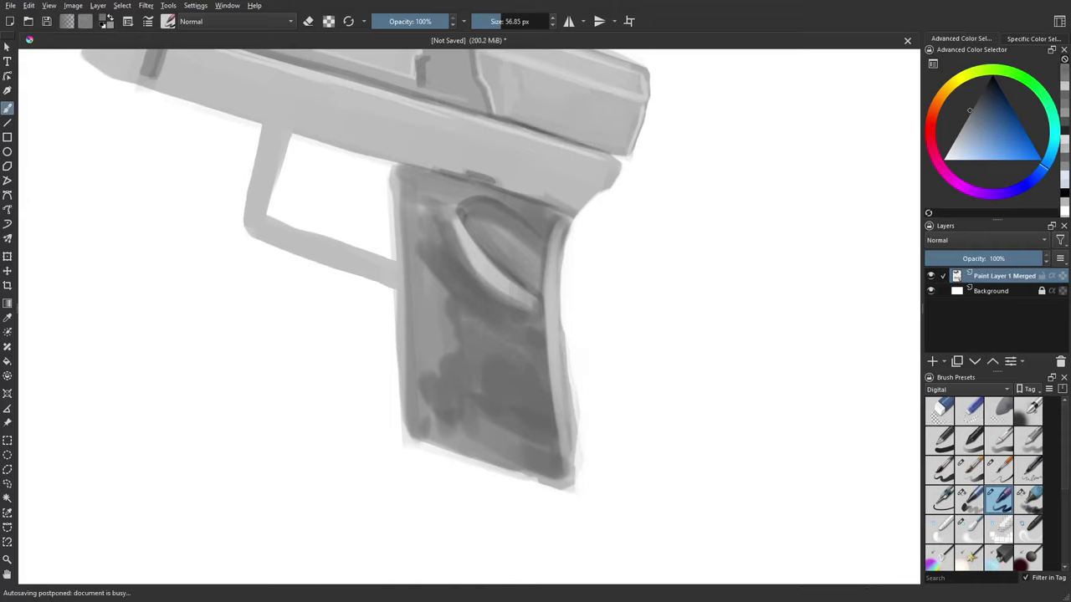
{"action": "left_click_drag", "start_coordinate": [486, 416], "coordinate": [496, 423]}
{"action": "mouse_move", "coordinate": [443, 291]}
{"action": "left_mouse_down"}
{"action": "mouse_move", "coordinate": [433, 416]}
{"action": "mouse_move", "coordinate": [459, 440]}
{"action": "mouse_move", "coordinate": [506, 441]}
{"action": "left_mouse_up"}
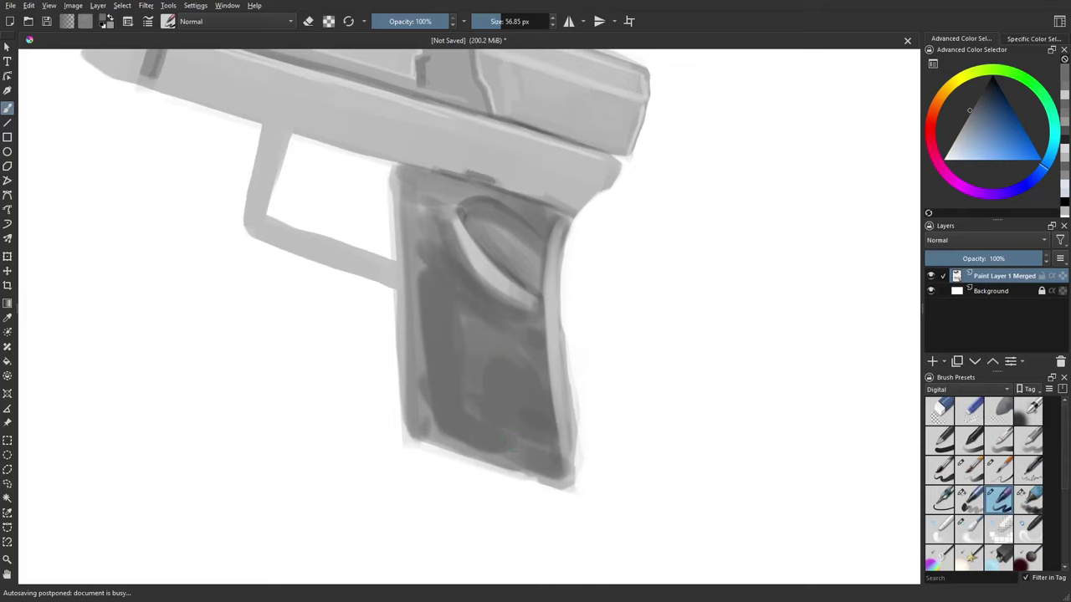
{"action": "mouse_move", "coordinate": [474, 386]}
{"action": "left_mouse_down"}
{"action": "mouse_move", "coordinate": [471, 323]}
{"action": "mouse_move", "coordinate": [502, 341]}
{"action": "left_mouse_up"}
{"action": "left_click", "coordinate": [490, 358], "text": "ctrl"}
{"action": "left_click", "coordinate": [515, 354], "text": "ctrl"}
{"action": "mouse_move", "coordinate": [545, 375]}
{"action": "left_mouse_down"}
{"action": "mouse_move", "coordinate": [550, 388]}
{"action": "mouse_move", "coordinate": [526, 381]}
{"action": "left_mouse_up"}
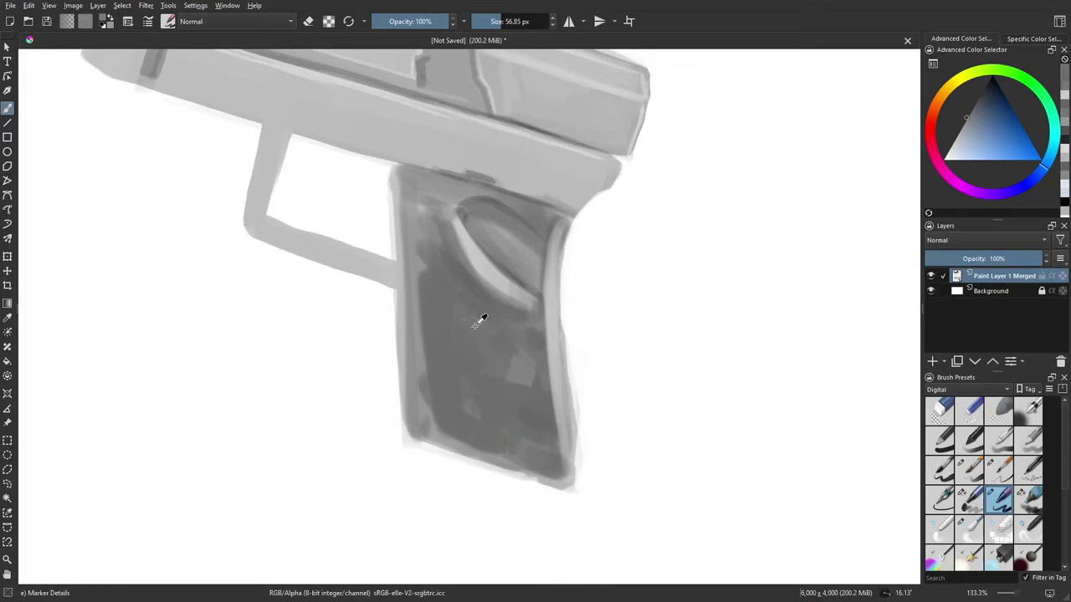
{"action": "key", "text": "ctrl+z"}
{"action": "left_click", "coordinate": [474, 326], "text": "ctrl"}
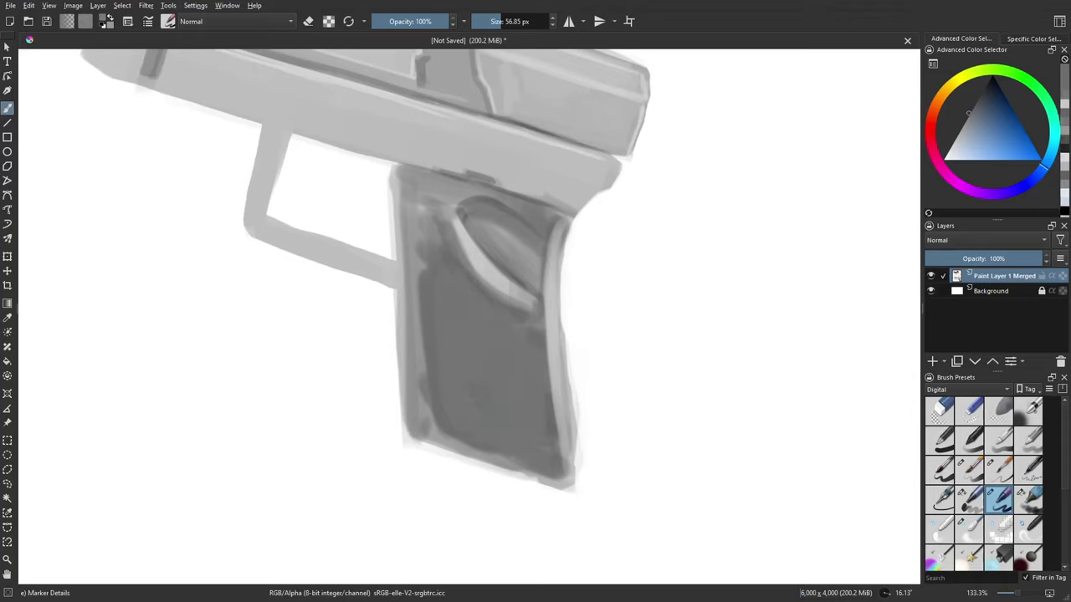
Step: Blend a subtle, slightly lighter grey band down the middle of the grip using sampled tones
{"action": "left_click", "coordinate": [493, 288], "text": "ctrl"}
{"action": "mouse_move", "coordinate": [476, 327]}
{"action": "left_mouse_down"}
{"action": "mouse_move", "coordinate": [484, 418]}
{"action": "mouse_move", "coordinate": [500, 436]}
{"action": "mouse_move", "coordinate": [500, 385]}
{"action": "left_mouse_up"}
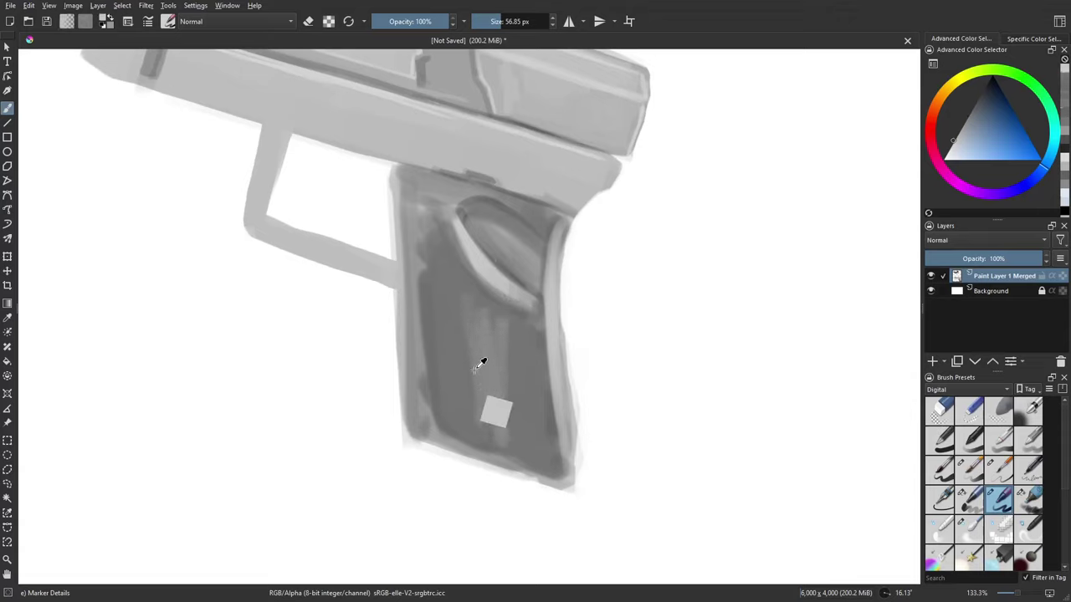
{"action": "left_click", "coordinate": [471, 309], "text": "ctrl"}
{"action": "left_click_drag", "start_coordinate": [481, 323], "coordinate": [497, 429]}
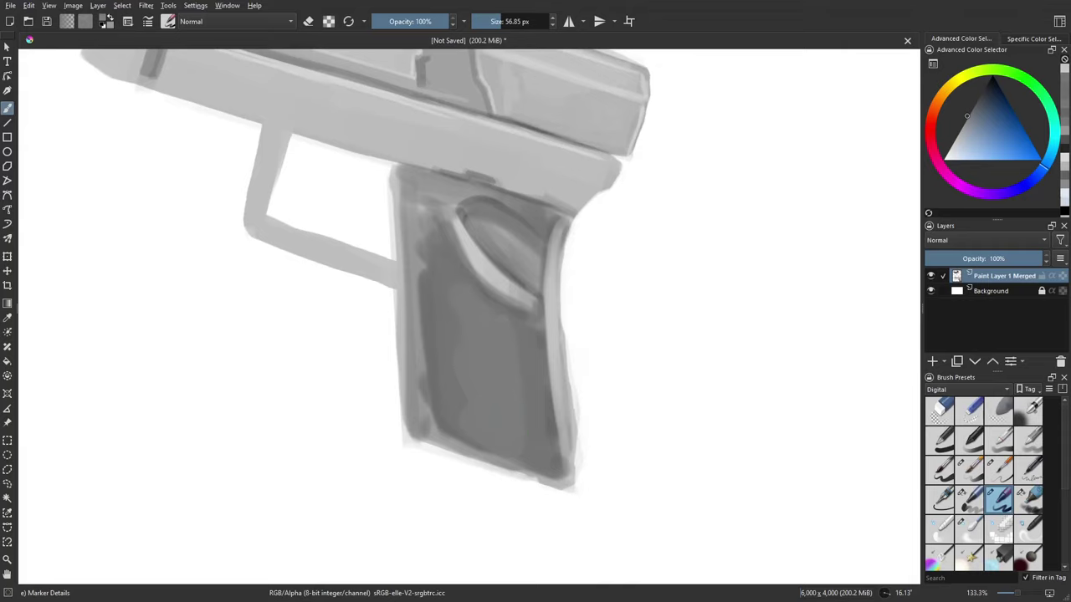
{"action": "left_click_drag", "start_coordinate": [494, 374], "coordinate": [516, 368]}
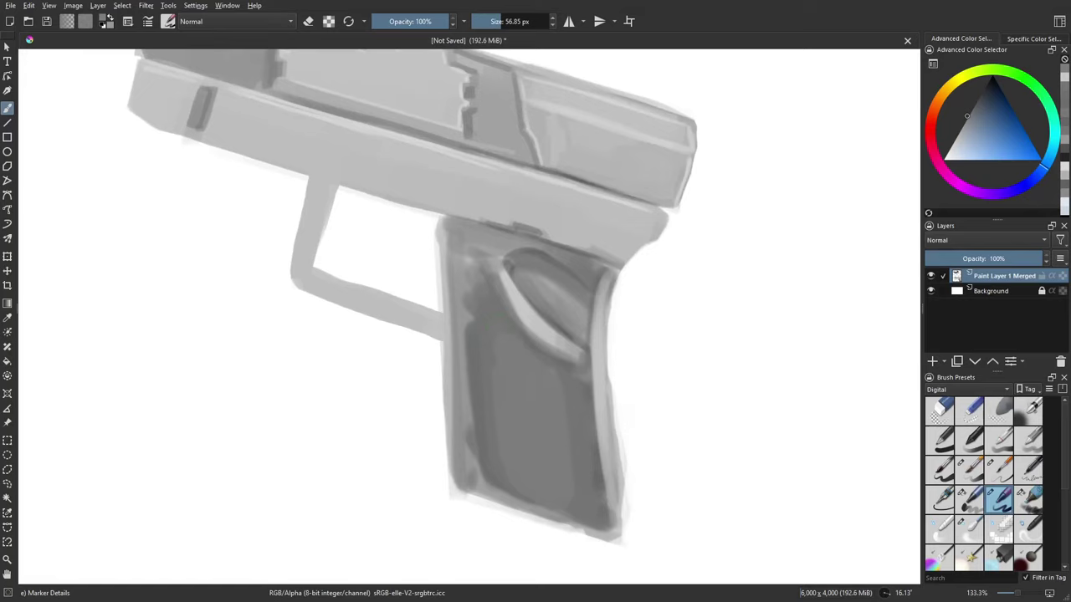
Step: Try to paint a light grey highlight along the grip's front edge with a 29.29 px brush
{"action": "left_click", "coordinate": [614, 322], "text": "ctrl"}
{"action": "left_click_drag", "start_coordinate": [471, 323], "coordinate": [473, 323]}
{"action": "mouse_move", "coordinate": [445, 235]}
{"action": "left_mouse_down"}
{"action": "mouse_move", "coordinate": [457, 479]}
{"action": "mouse_move", "coordinate": [442, 249]}
{"action": "left_mouse_up"}
{"action": "key", "text": "ctrl+z"}
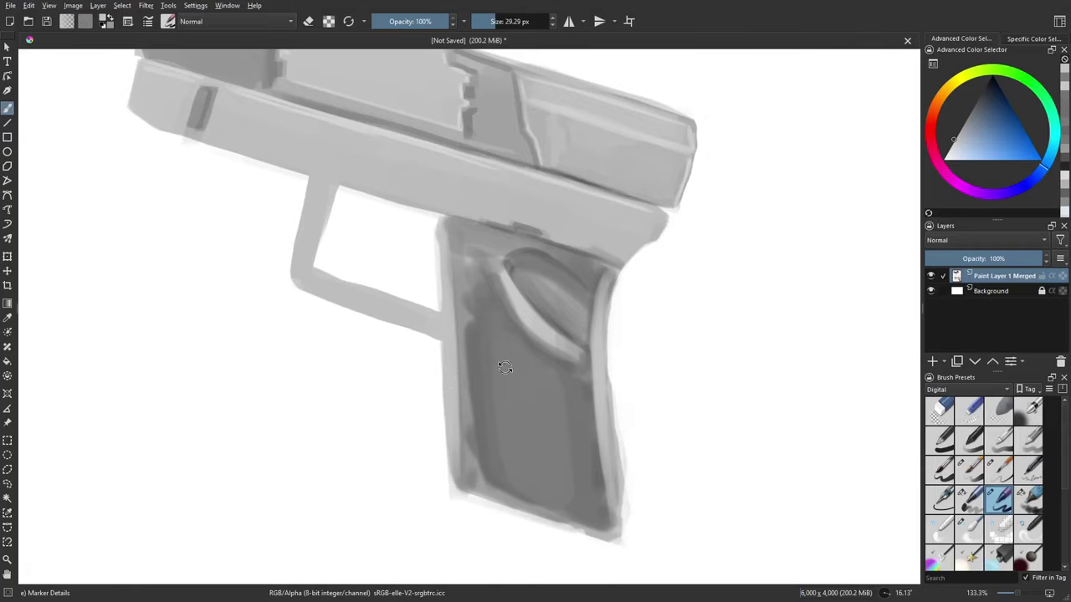
Step: Sample grey from the grip and repaint the trigger guard in that darker tone with a 29.29 px brush
{"action": "left_click_drag", "start_coordinate": [504, 367], "coordinate": [444, 373]}
{"action": "mouse_move", "coordinate": [452, 328]}
{"action": "left_mouse_down"}
{"action": "mouse_move", "coordinate": [462, 375]}
{"action": "mouse_move", "coordinate": [432, 233]}
{"action": "mouse_move", "coordinate": [455, 334]}
{"action": "left_mouse_up"}
{"action": "left_click", "coordinate": [464, 376], "text": "ctrl"}
{"action": "left_click", "coordinate": [466, 364], "text": "ctrl"}
{"action": "mouse_move", "coordinate": [455, 334]}
{"action": "left_mouse_down"}
{"action": "mouse_move", "coordinate": [432, 234]}
{"action": "mouse_move", "coordinate": [451, 310]}
{"action": "left_mouse_up"}
{"action": "left_click_drag", "start_coordinate": [423, 272], "coordinate": [443, 329]}
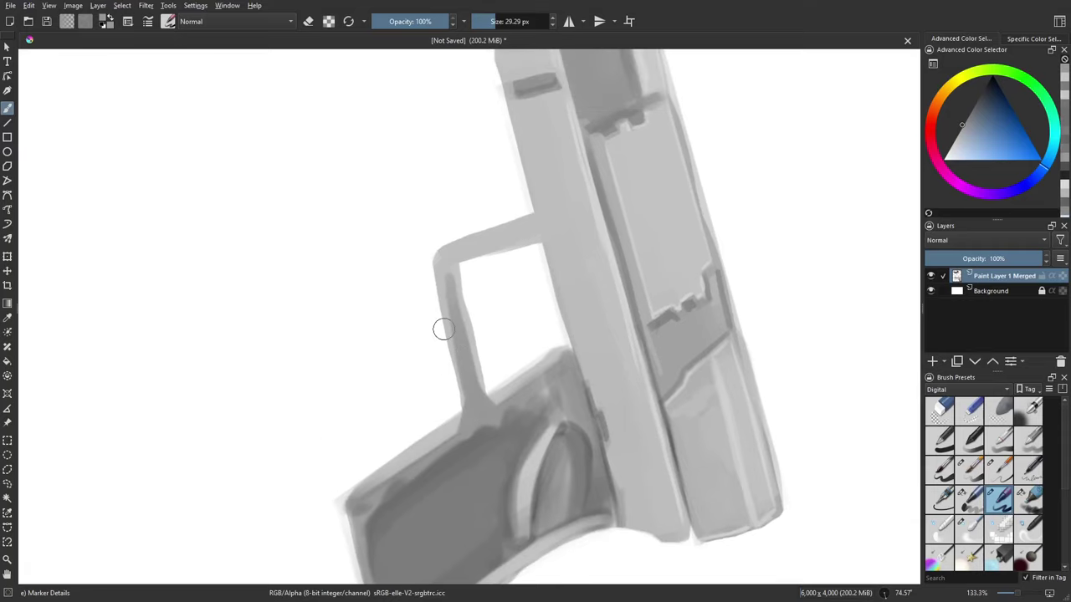
{"action": "mouse_move", "coordinate": [445, 288]}
{"action": "left_mouse_down"}
{"action": "mouse_move", "coordinate": [455, 338]}
{"action": "mouse_move", "coordinate": [442, 271]}
{"action": "mouse_move", "coordinate": [469, 375]}
{"action": "left_mouse_up"}
{"action": "left_click_drag", "start_coordinate": [446, 261], "coordinate": [470, 376]}
{"action": "mouse_move", "coordinate": [427, 311]}
{"action": "left_mouse_down"}
{"action": "mouse_move", "coordinate": [390, 342]}
{"action": "mouse_move", "coordinate": [452, 383]}
{"action": "mouse_move", "coordinate": [414, 324]}
{"action": "mouse_move", "coordinate": [433, 323]}
{"action": "mouse_move", "coordinate": [413, 310]}
{"action": "mouse_move", "coordinate": [442, 352]}
{"action": "mouse_move", "coordinate": [422, 328]}
{"action": "mouse_move", "coordinate": [419, 256]}
{"action": "mouse_move", "coordinate": [419, 354]}
{"action": "left_mouse_up"}
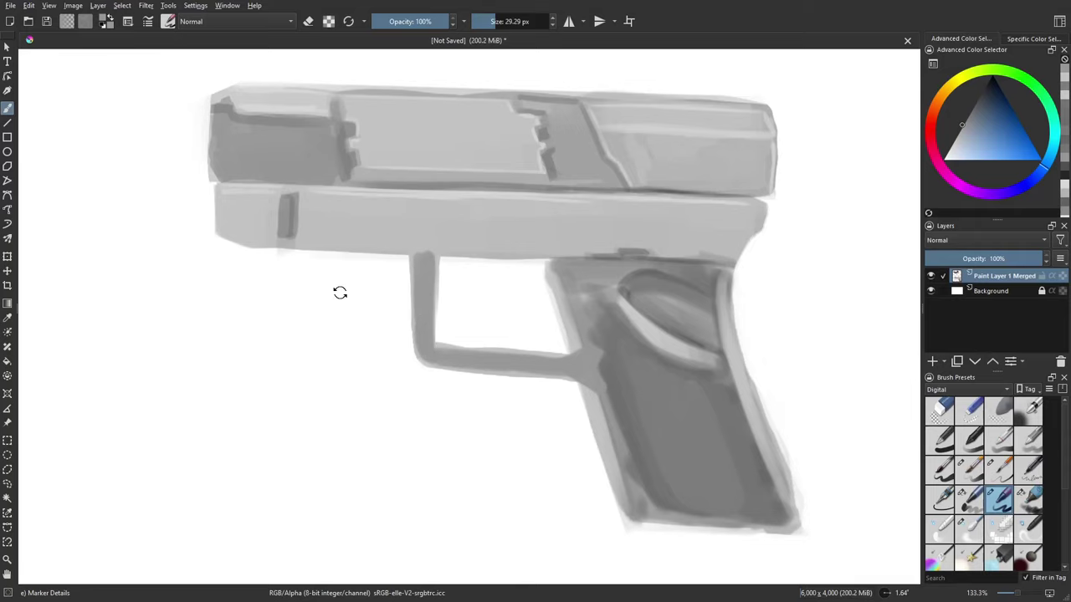
Step: Try to paint thin dark lines along both edges of the trigger guard's lower bar with a 10.75 px brush
{"action": "mouse_move", "coordinate": [339, 292]}
{"action": "left_mouse_down"}
{"action": "mouse_move", "coordinate": [344, 350]}
{"action": "mouse_move", "coordinate": [542, 296]}
{"action": "mouse_move", "coordinate": [407, 365]}
{"action": "mouse_move", "coordinate": [519, 351]}
{"action": "left_mouse_up"}
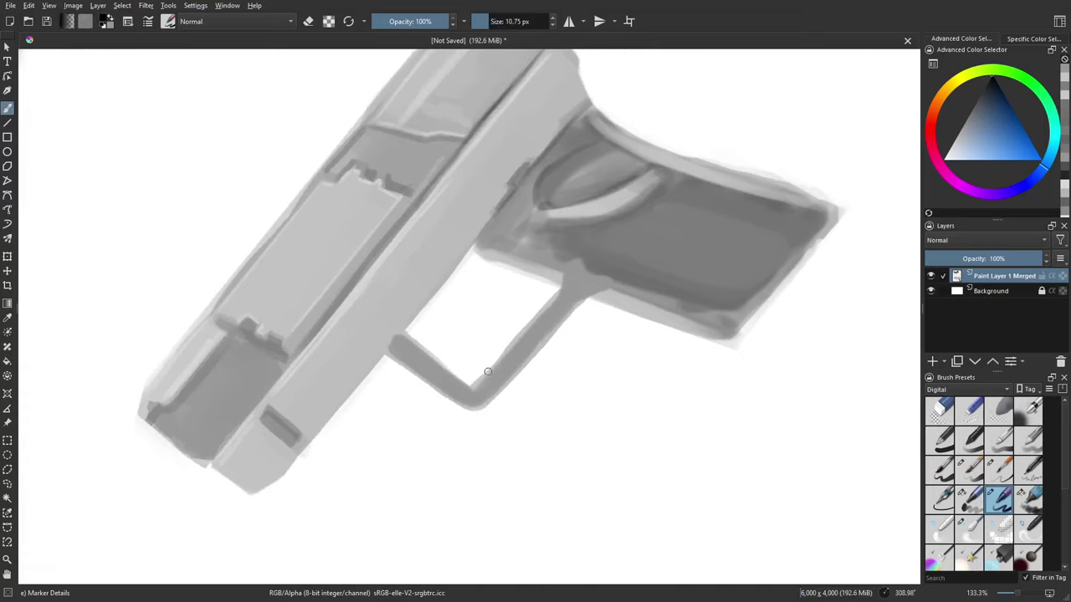
{"action": "left_click_drag", "start_coordinate": [480, 384], "coordinate": [555, 300]}
{"action": "key", "text": "ctrl+z"}
{"action": "left_click_drag", "start_coordinate": [478, 387], "coordinate": [552, 299]}
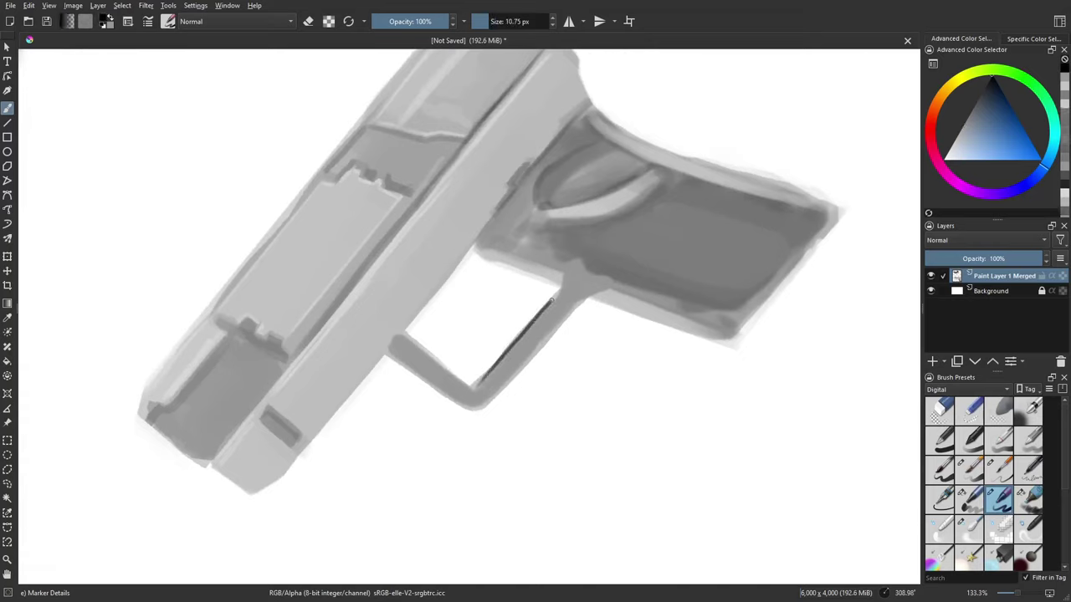
{"action": "left_click_drag", "start_coordinate": [497, 395], "coordinate": [569, 311]}
{"action": "key", "text": "ctrl+z"}
{"action": "key", "text": "ctrl+z"}
Step: Outline the outer and inner edges of the trigger guard's lower bar in thin dark grey up to the grip
{"action": "left_click_drag", "start_coordinate": [490, 403], "coordinate": [585, 297]}
{"action": "mouse_move", "coordinate": [480, 377]}
{"action": "left_mouse_down"}
{"action": "mouse_move", "coordinate": [563, 291]}
{"action": "mouse_move", "coordinate": [548, 309]}
{"action": "left_mouse_up"}
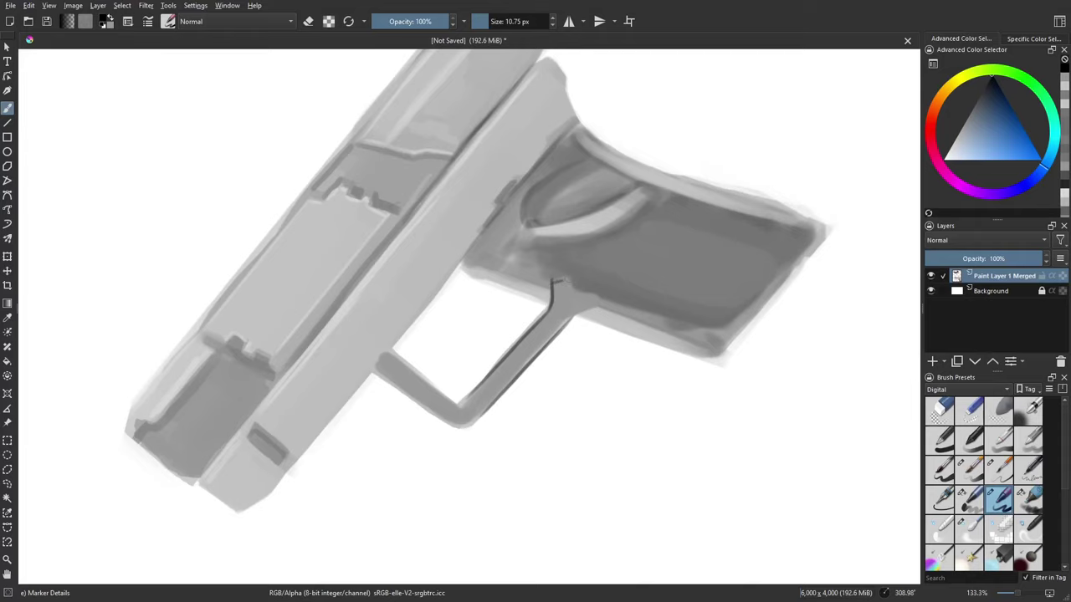
{"action": "mouse_move", "coordinate": [651, 308]}
{"action": "left_mouse_down"}
{"action": "mouse_move", "coordinate": [712, 396]}
{"action": "mouse_move", "coordinate": [506, 398]}
{"action": "left_mouse_up"}
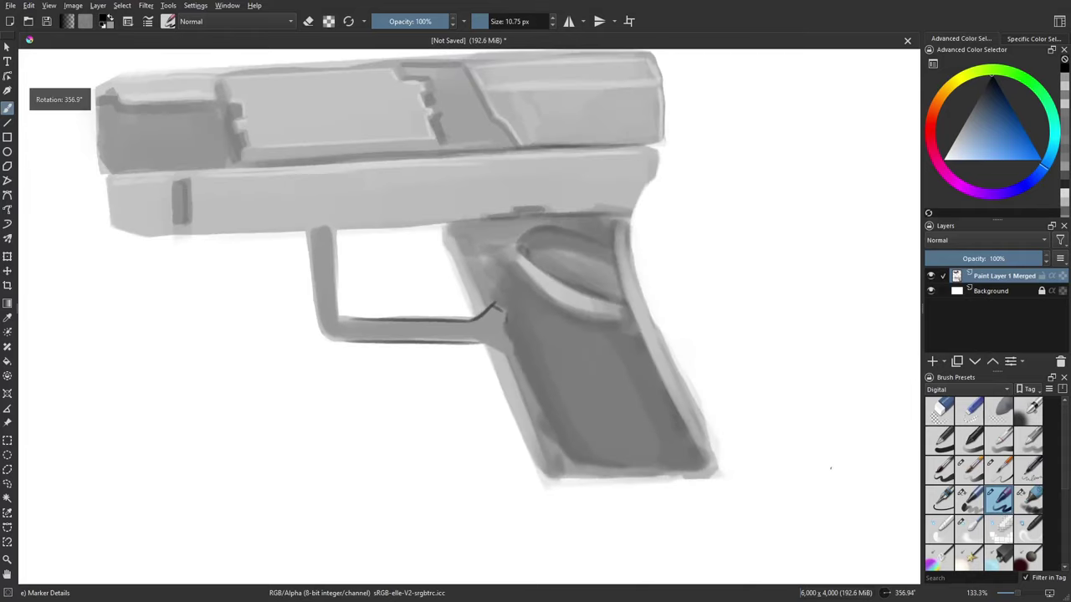
Step: Smooth the grip's surface and the light edge of its recess with the Blender Blur brush, using sizes of 85.32 and 61.50 px
{"action": "left_click", "coordinate": [968, 529]}
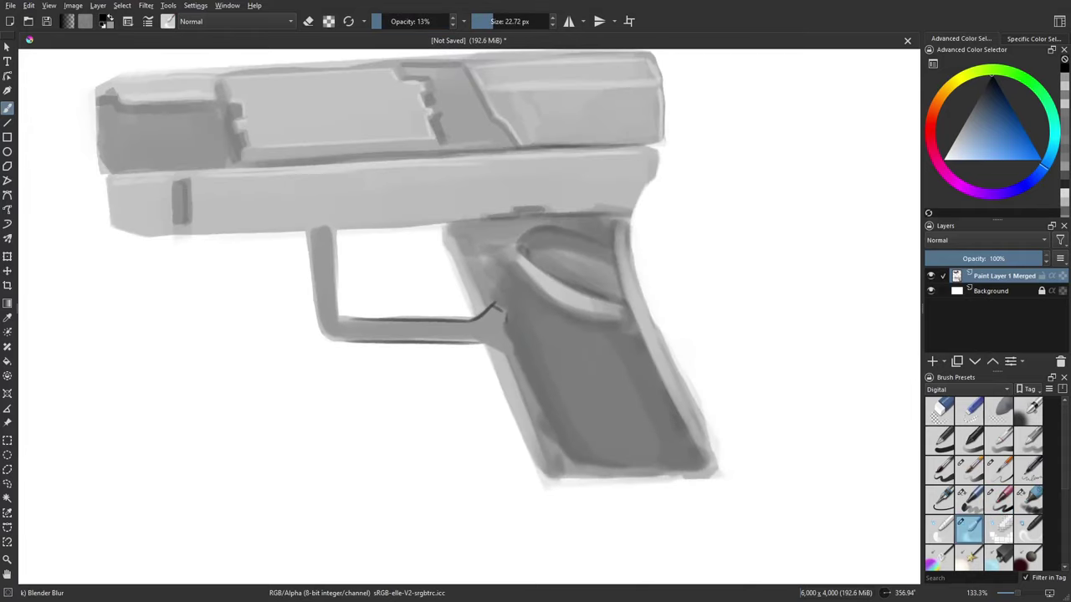
{"action": "mouse_move", "coordinate": [529, 356]}
{"action": "left_mouse_down"}
{"action": "mouse_move", "coordinate": [549, 359]}
{"action": "mouse_move", "coordinate": [499, 352]}
{"action": "left_mouse_up"}
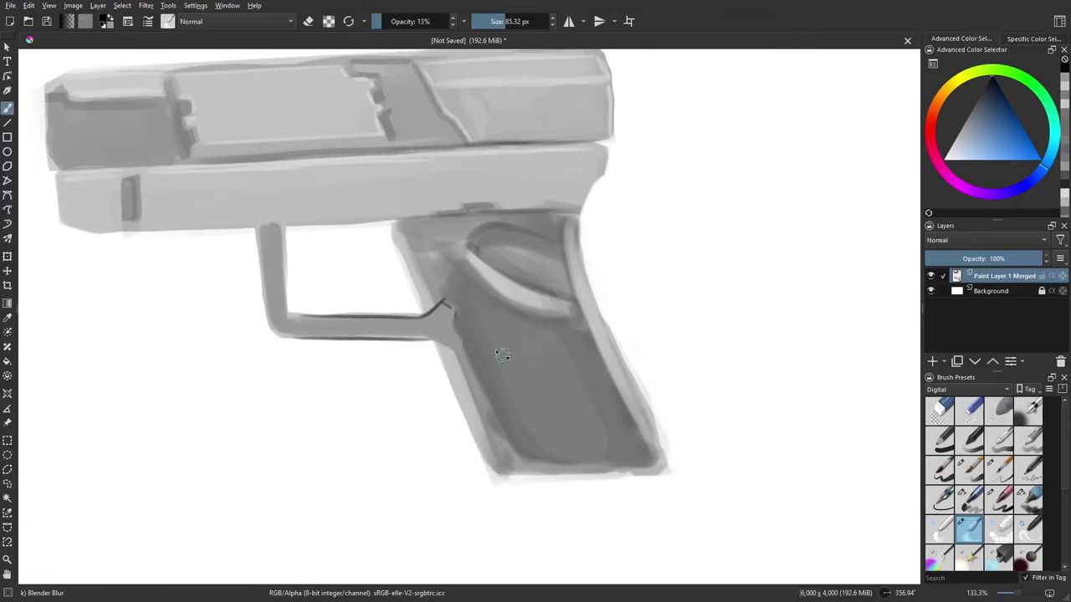
{"action": "left_click_drag", "start_coordinate": [575, 351], "coordinate": [506, 353]}
{"action": "left_click_drag", "start_coordinate": [462, 322], "coordinate": [453, 319]}
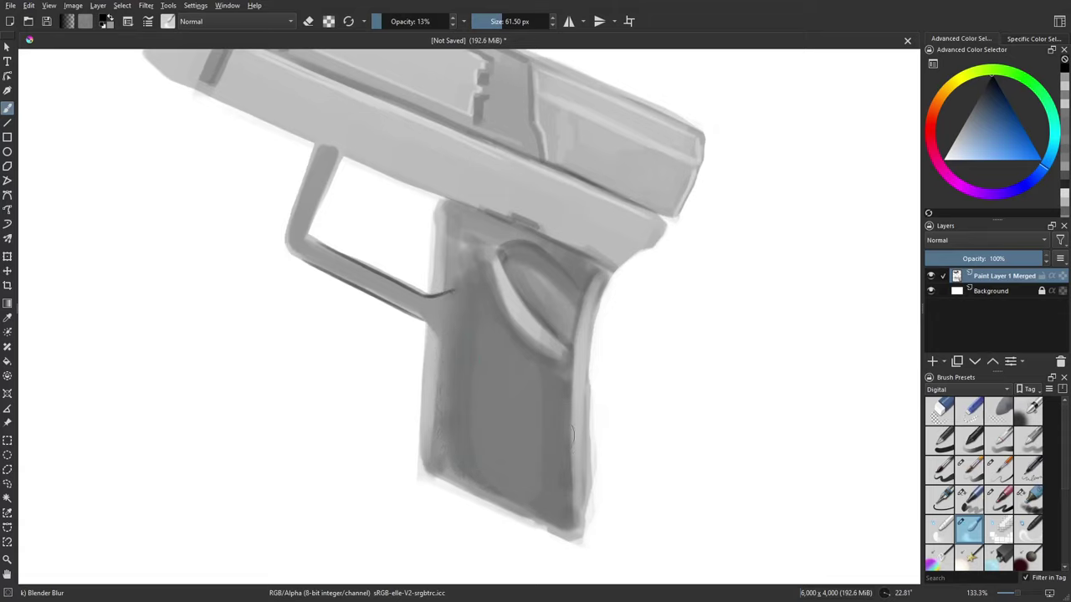
{"action": "mouse_move", "coordinate": [509, 326]}
{"action": "left_mouse_down"}
{"action": "mouse_move", "coordinate": [517, 321]}
{"action": "mouse_move", "coordinate": [469, 228]}
{"action": "left_mouse_up"}
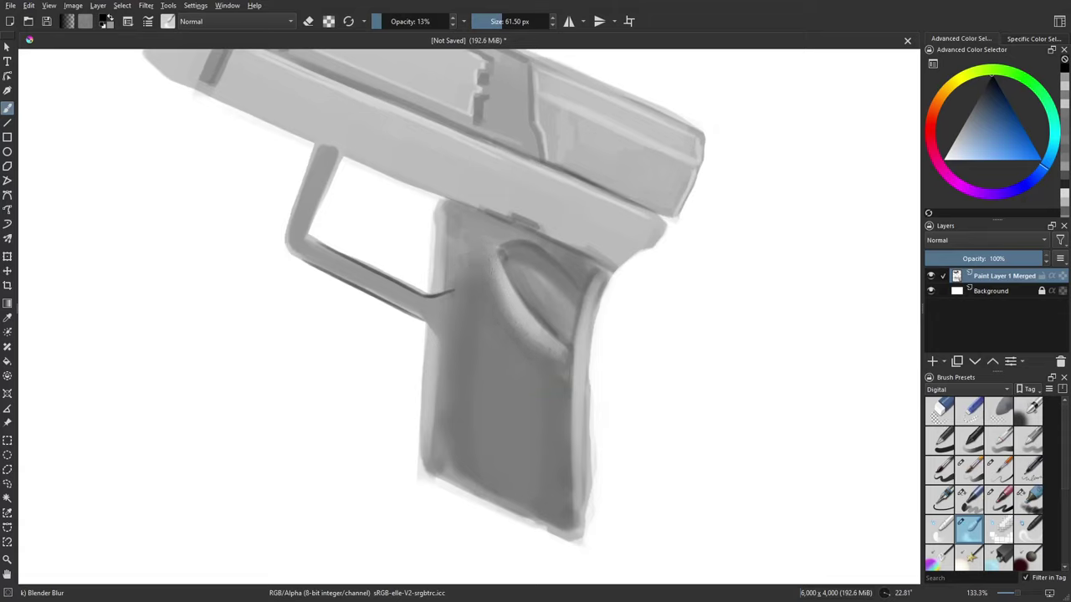
{"action": "left_click_drag", "start_coordinate": [572, 369], "coordinate": [574, 401]}
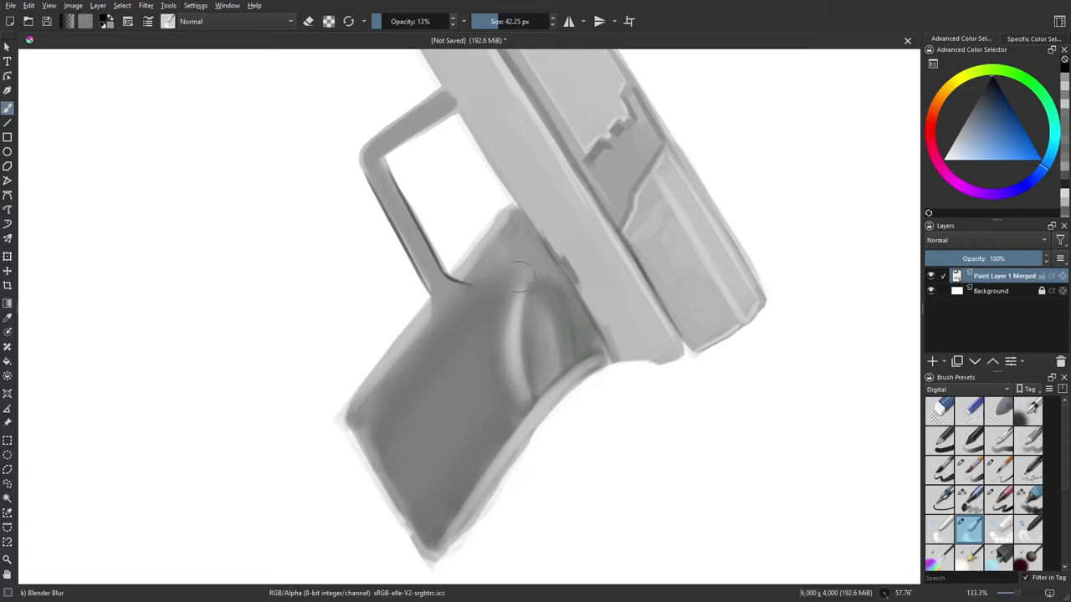
Step: Try to soften the grip's rear edge with the Blender Blur brush at 59.30 px
{"action": "left_click_drag", "start_coordinate": [538, 270], "coordinate": [560, 210]}
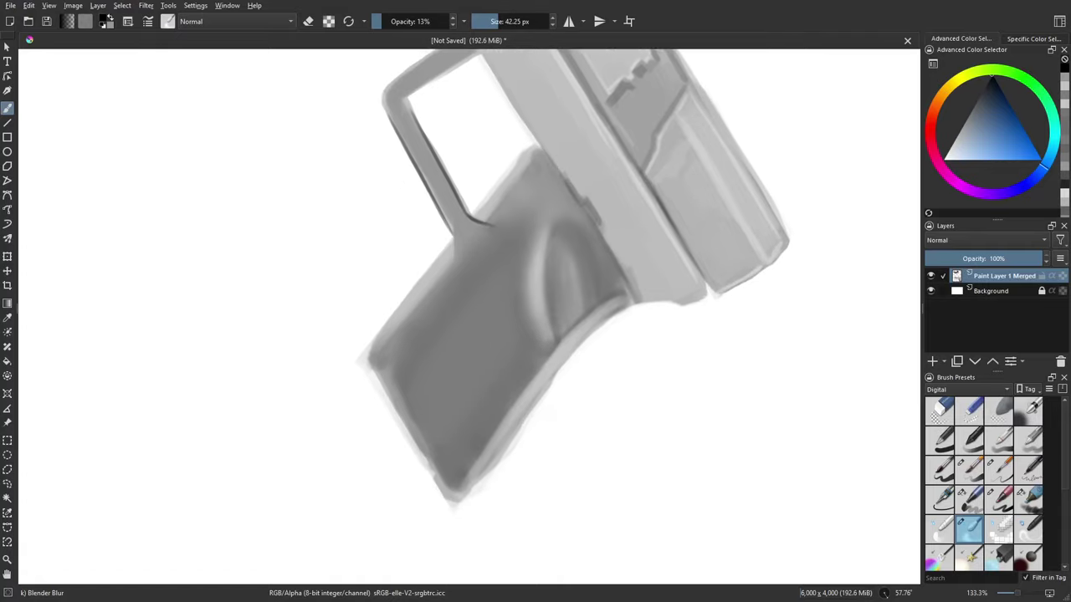
{"action": "key", "text": "ctrl+z"}
{"action": "left_click_drag", "start_coordinate": [481, 450], "coordinate": [503, 450]}
{"action": "mouse_move", "coordinate": [535, 376]}
{"action": "left_mouse_down"}
{"action": "mouse_move", "coordinate": [462, 476]}
{"action": "mouse_move", "coordinate": [532, 389]}
{"action": "left_mouse_up"}
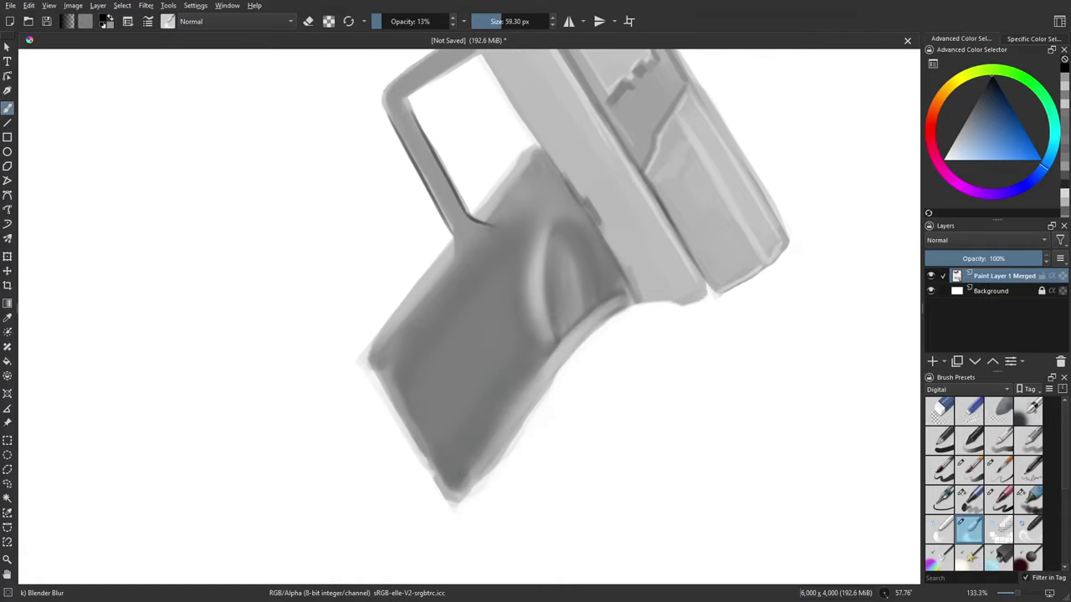
{"action": "key", "text": "ctrl+z"}
Step: Set the Blender Blur brush to 35.28 px, with a brush tip precision of 5 and a density of 52%
{"action": "left_click_drag", "start_coordinate": [507, 426], "coordinate": [489, 427]}
{"action": "key", "text": "ctrl+z"}
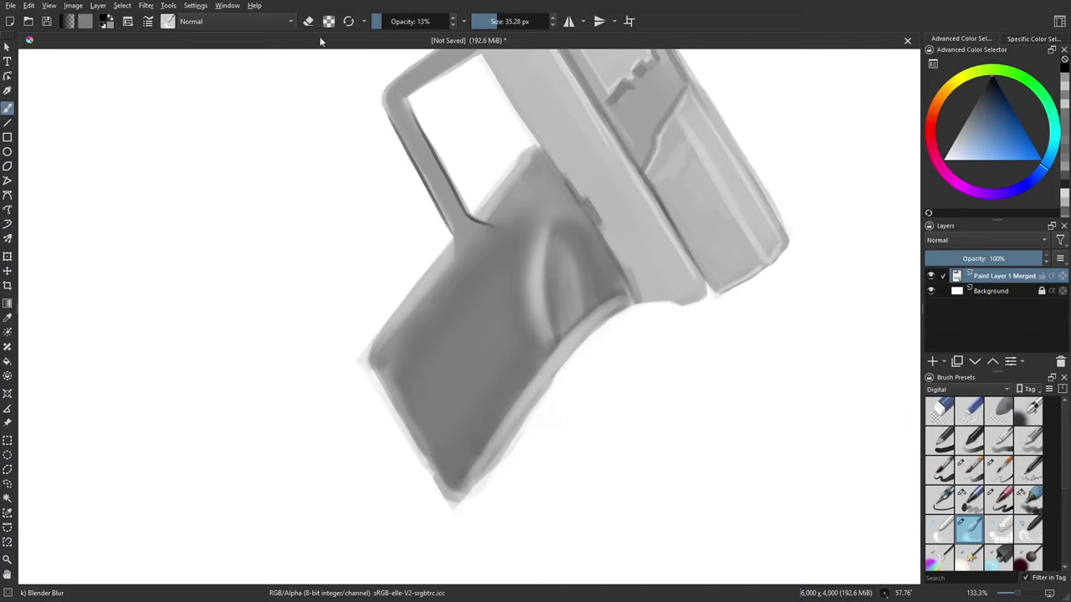
{"action": "left_click", "coordinate": [148, 22]}
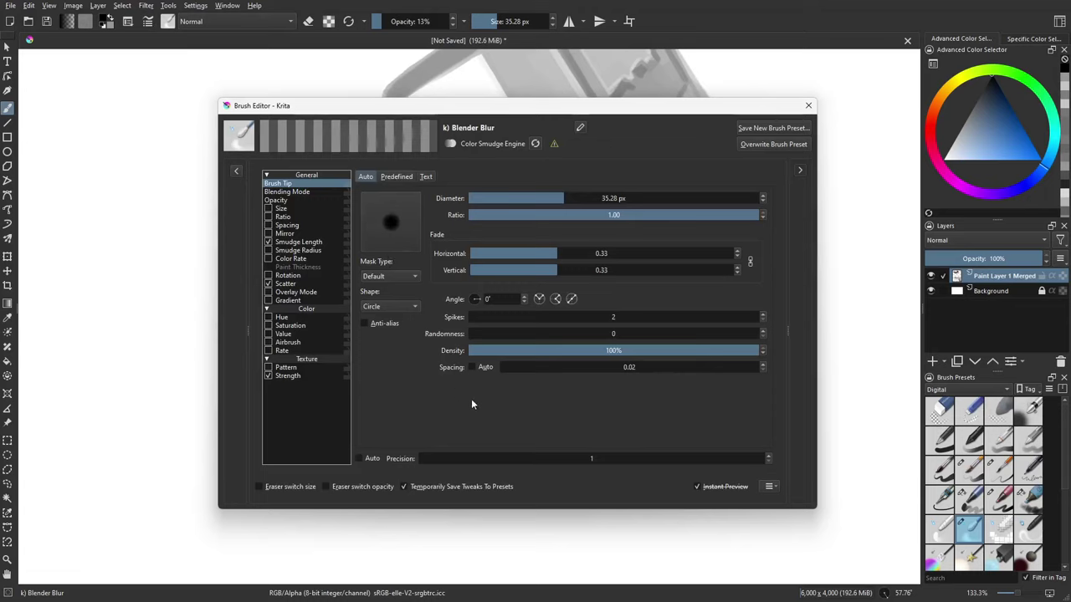
{"action": "left_click_drag", "start_coordinate": [553, 461], "coordinate": [773, 458]}
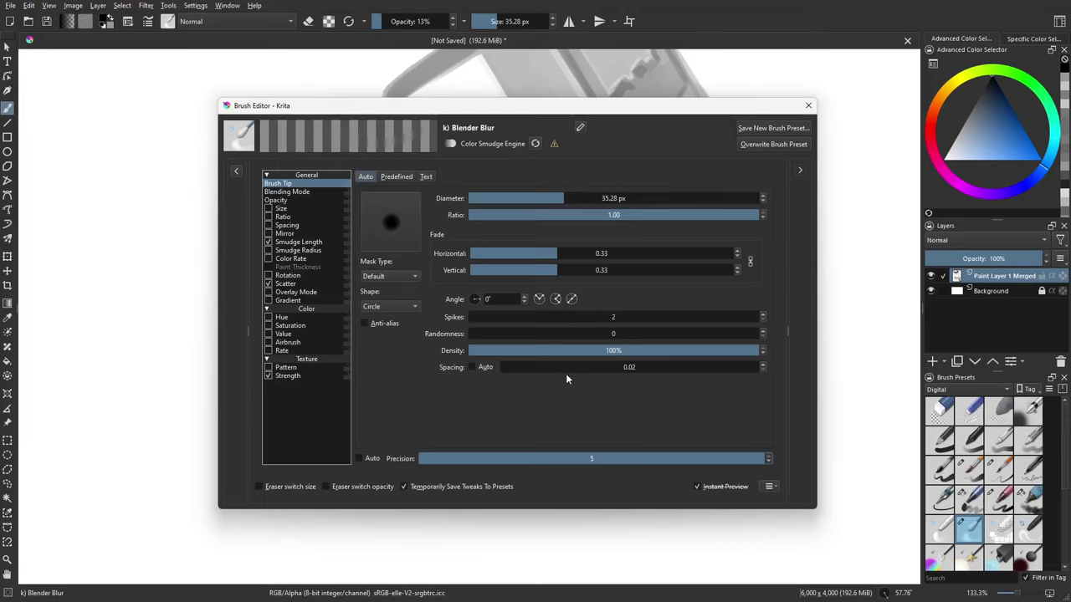
{"action": "left_click", "coordinate": [614, 352]}
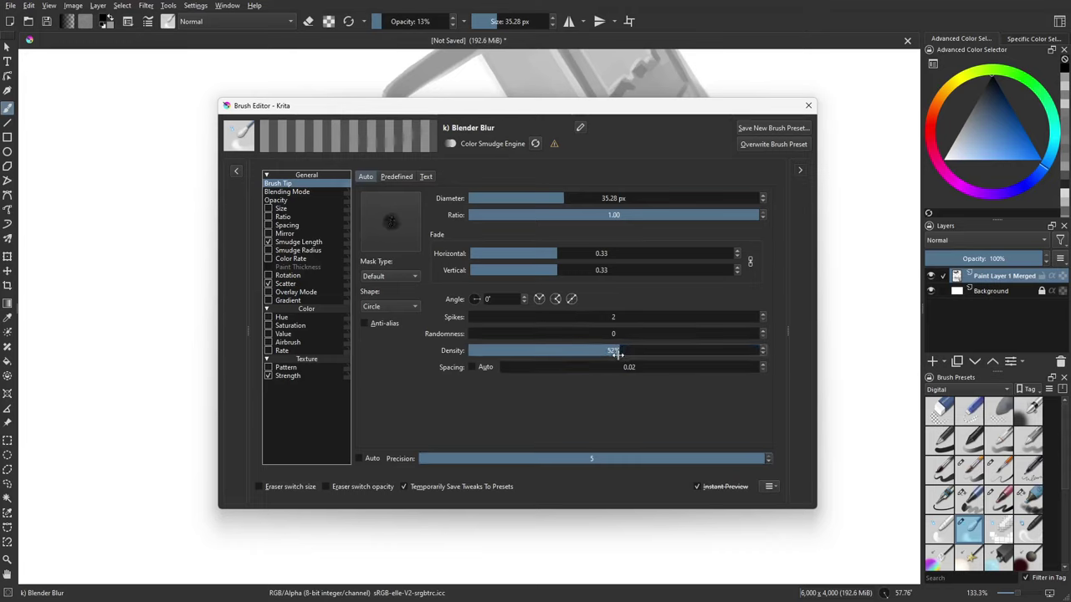
{"action": "left_click", "coordinate": [808, 105]}
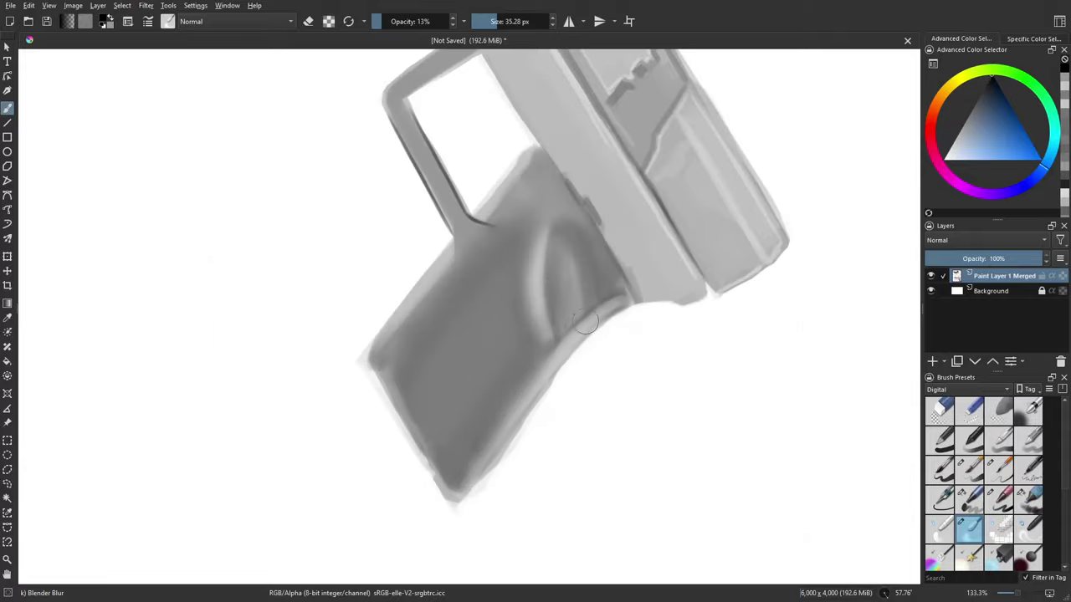
Step: Blend the grip's rear edge and the lower end of its recess with the 35.28 px Blender Blur brush
{"action": "left_click_drag", "start_coordinate": [576, 327], "coordinate": [622, 418]}
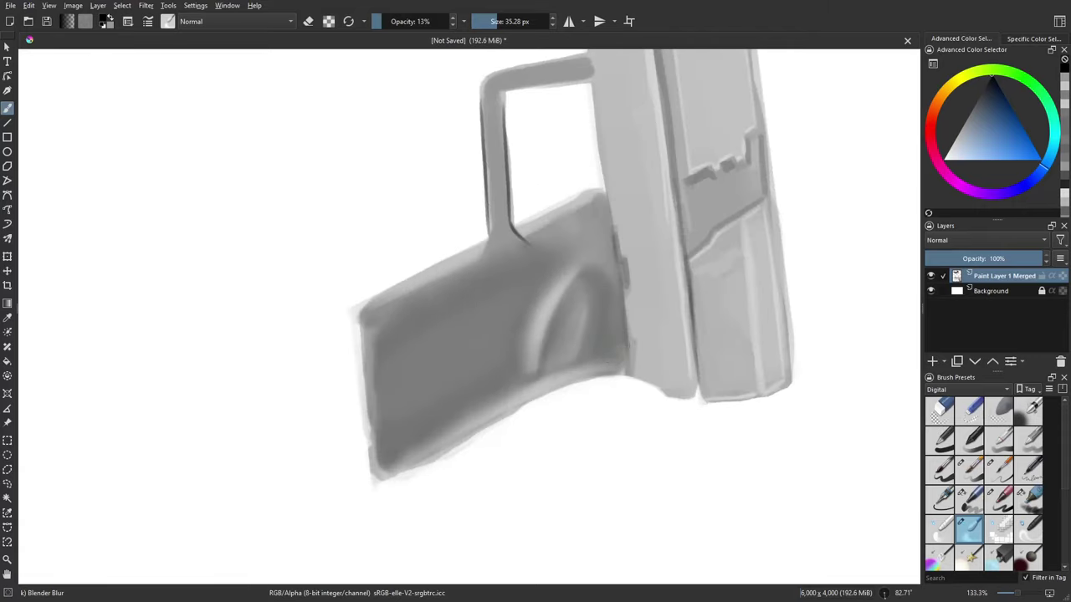
{"action": "left_click_drag", "start_coordinate": [563, 367], "coordinate": [538, 384]}
{"action": "left_click_drag", "start_coordinate": [698, 358], "coordinate": [621, 425]}
{"action": "left_click_drag", "start_coordinate": [660, 392], "coordinate": [645, 421]}
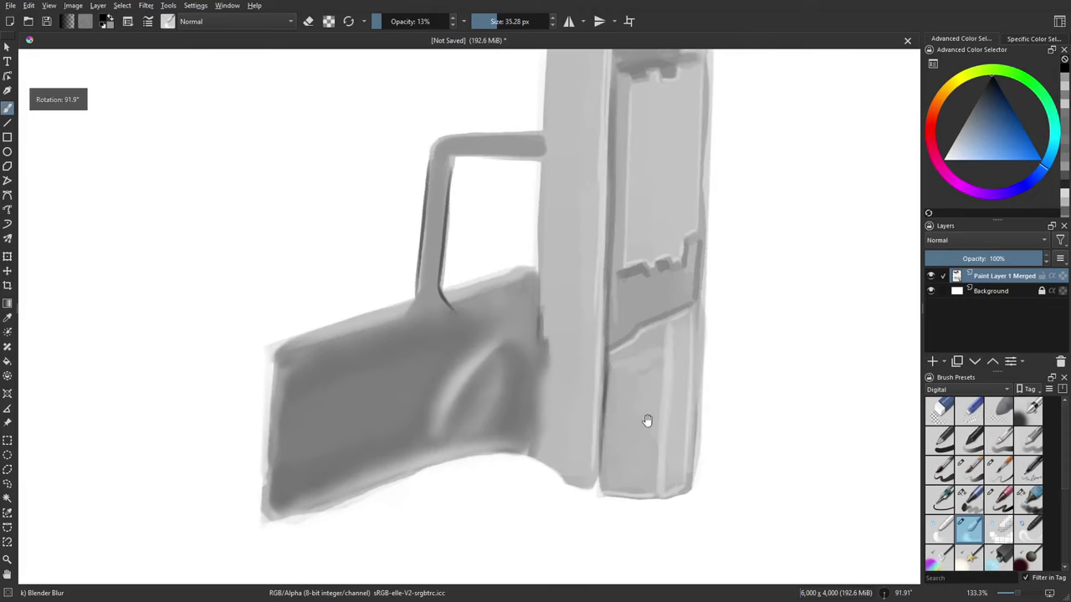
Step: Check the blender's brush tip settings and blur the boundary between the grip and the frame, enlarging the brush to 84.41 px
{"action": "left_click", "coordinate": [148, 22]}
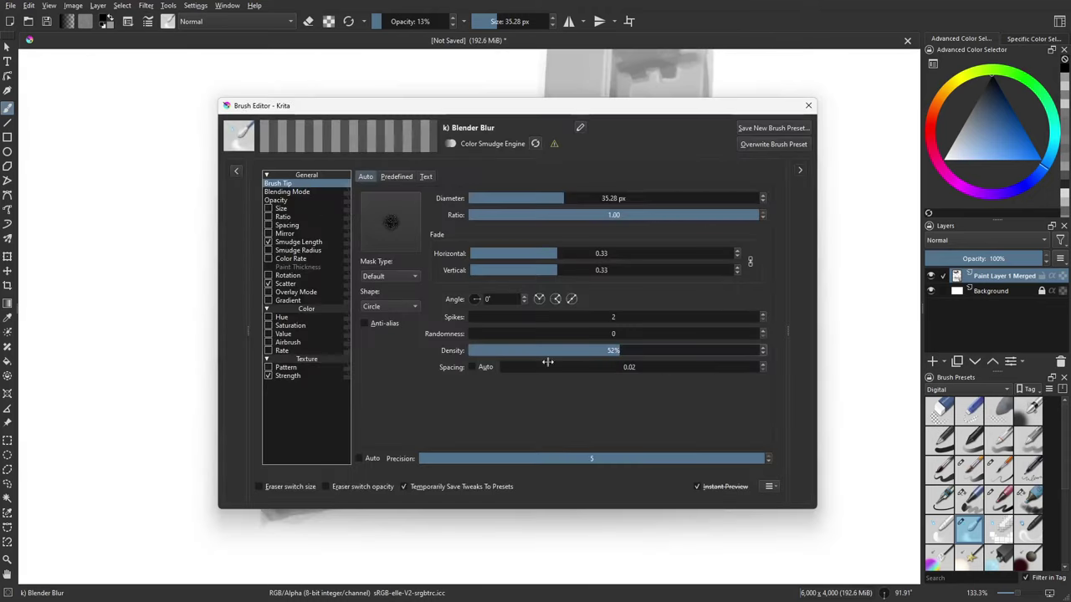
{"action": "left_click", "coordinate": [808, 105]}
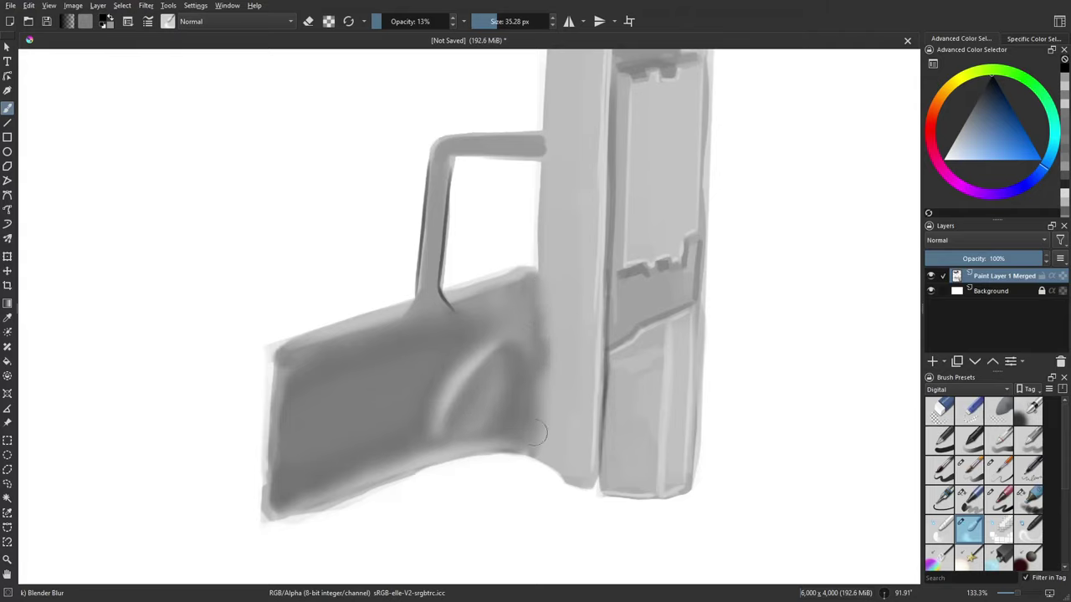
{"action": "left_click_drag", "start_coordinate": [583, 454], "coordinate": [433, 405]}
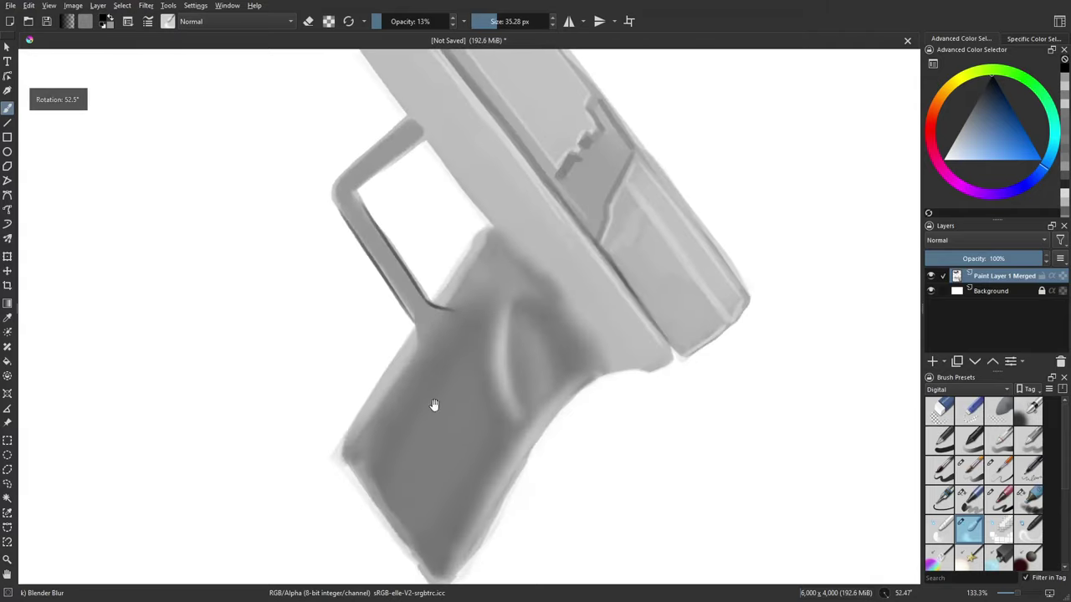
{"action": "scroll", "coordinate": [430, 414], "scroll_direction": "down", "scroll_amount": 2}
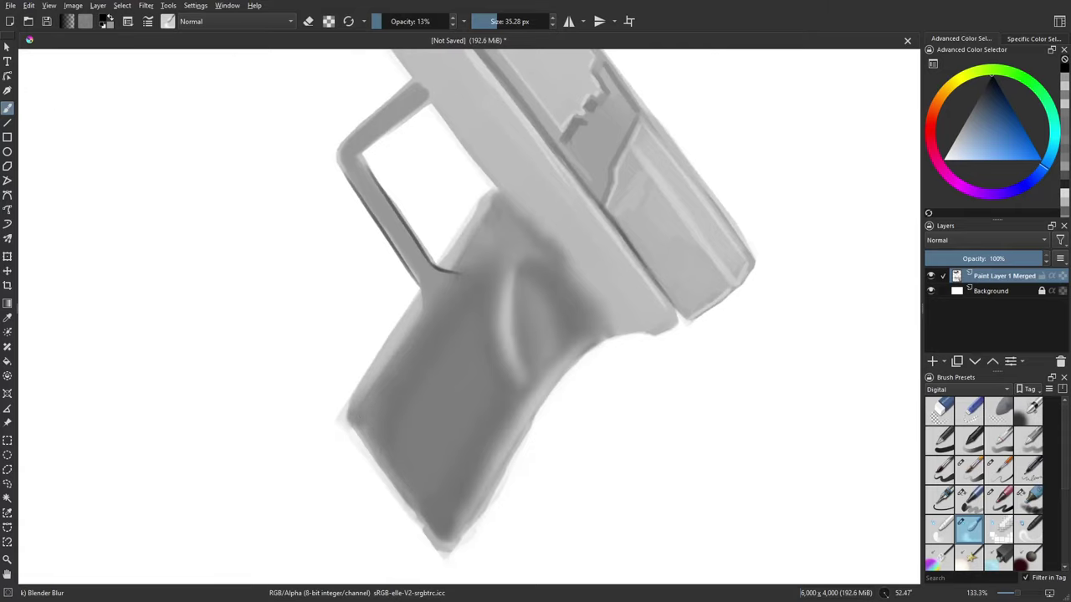
{"action": "left_click_drag", "start_coordinate": [534, 297], "coordinate": [538, 387]}
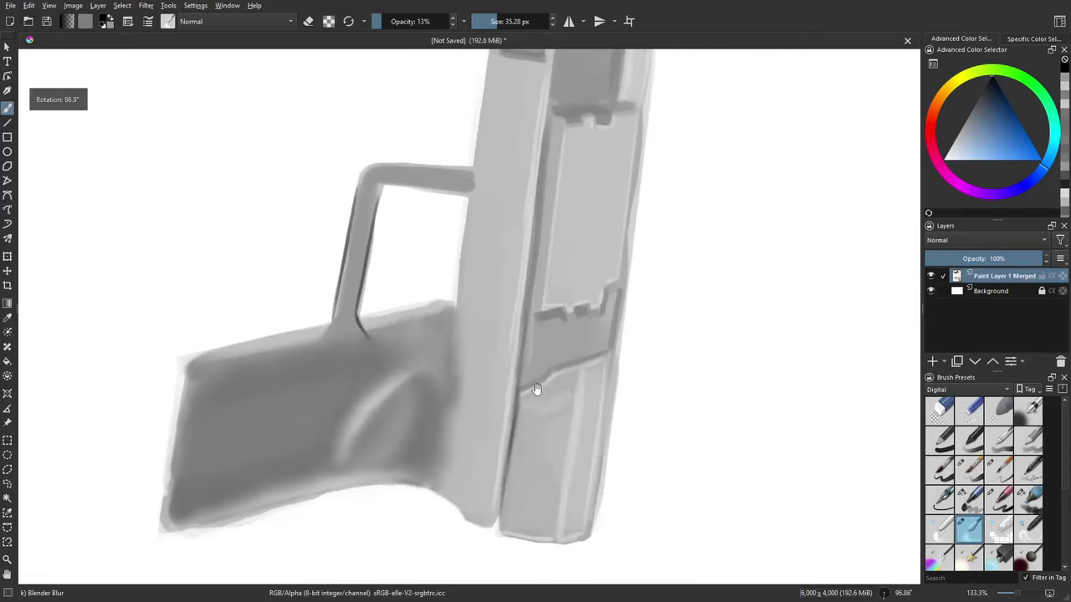
{"action": "mouse_move", "coordinate": [459, 352]}
{"action": "left_mouse_down"}
{"action": "mouse_move", "coordinate": [477, 351]}
{"action": "mouse_move", "coordinate": [461, 357]}
{"action": "mouse_move", "coordinate": [429, 432]}
{"action": "mouse_move", "coordinate": [425, 361]}
{"action": "mouse_move", "coordinate": [431, 458]}
{"action": "mouse_move", "coordinate": [445, 414]}
{"action": "mouse_move", "coordinate": [436, 462]}
{"action": "left_mouse_up"}
{"action": "left_click_drag", "start_coordinate": [689, 424], "coordinate": [741, 381]}
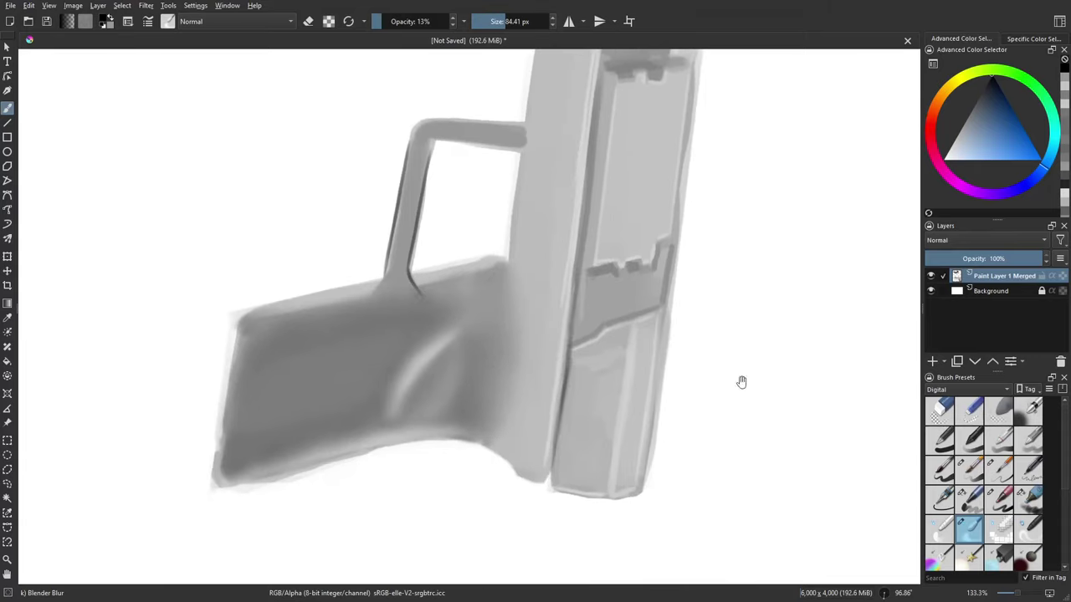
Step: Paint a dark grey shadow on the upper grip between the recess and the frame with a 15.76 px Marker Dry brush
{"action": "left_click", "coordinate": [1021, 495]}
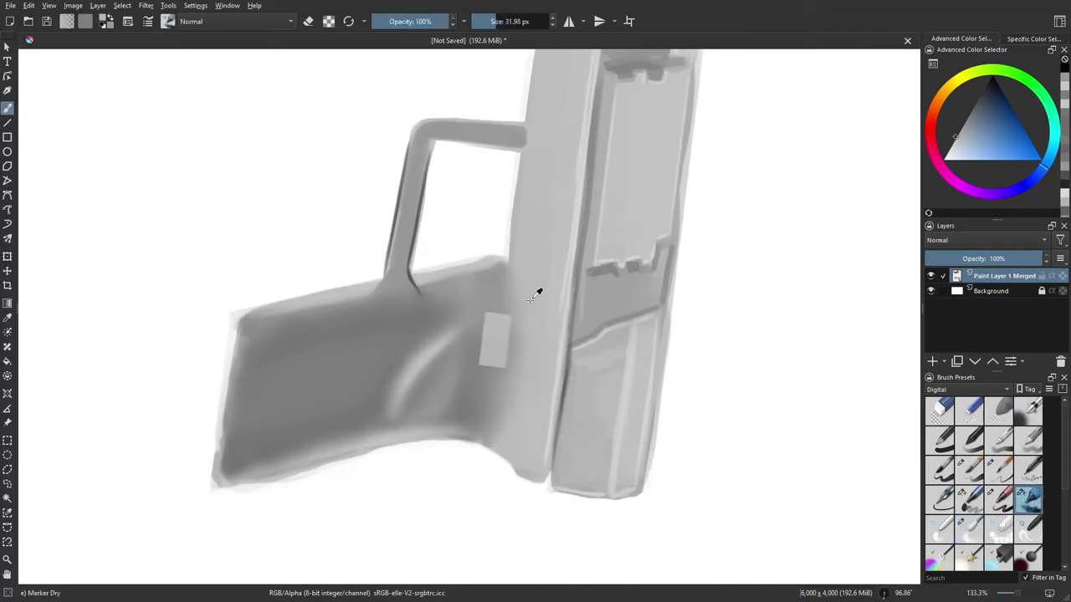
{"action": "left_click_drag", "start_coordinate": [983, 108], "coordinate": [947, 111]}
{"action": "left_click_drag", "start_coordinate": [512, 435], "coordinate": [492, 435], "text": "shift"}
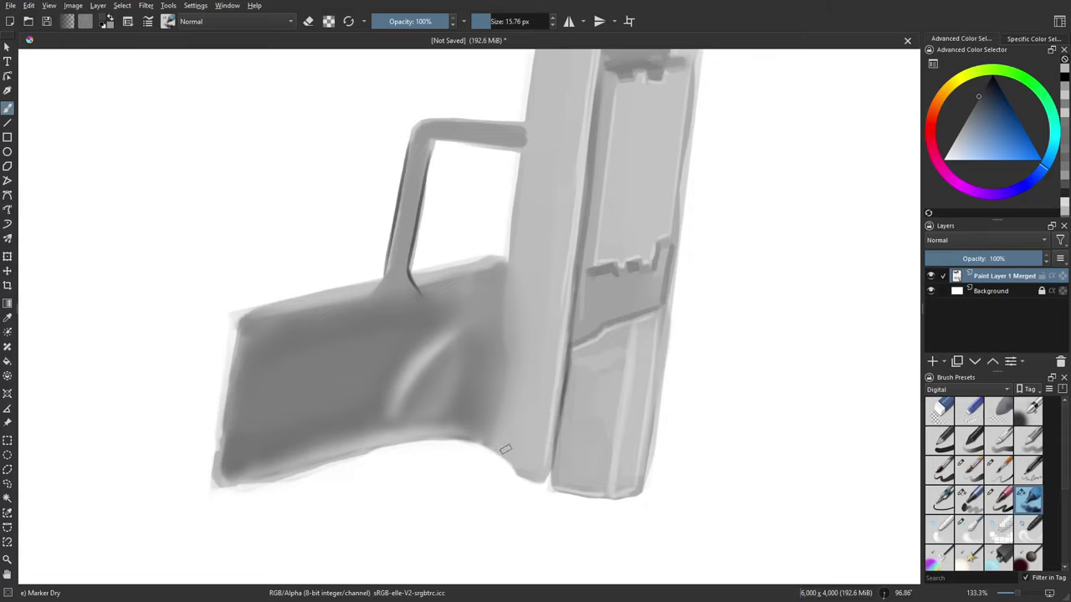
{"action": "mouse_move", "coordinate": [502, 438]}
{"action": "left_mouse_down"}
{"action": "mouse_move", "coordinate": [487, 410]}
{"action": "mouse_move", "coordinate": [479, 425]}
{"action": "mouse_move", "coordinate": [497, 375]}
{"action": "mouse_move", "coordinate": [481, 435]}
{"action": "left_mouse_up"}
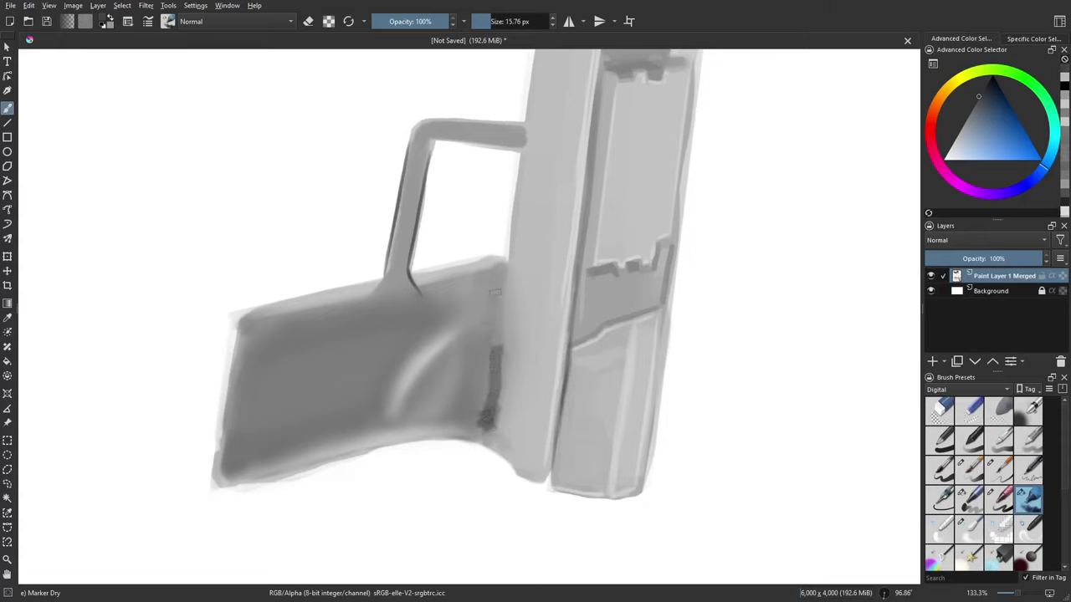
{"action": "mouse_move", "coordinate": [494, 292]}
{"action": "left_mouse_down"}
{"action": "mouse_move", "coordinate": [500, 359]}
{"action": "mouse_move", "coordinate": [484, 414]}
{"action": "left_mouse_up"}
{"action": "left_click_drag", "start_coordinate": [488, 358], "coordinate": [469, 420]}
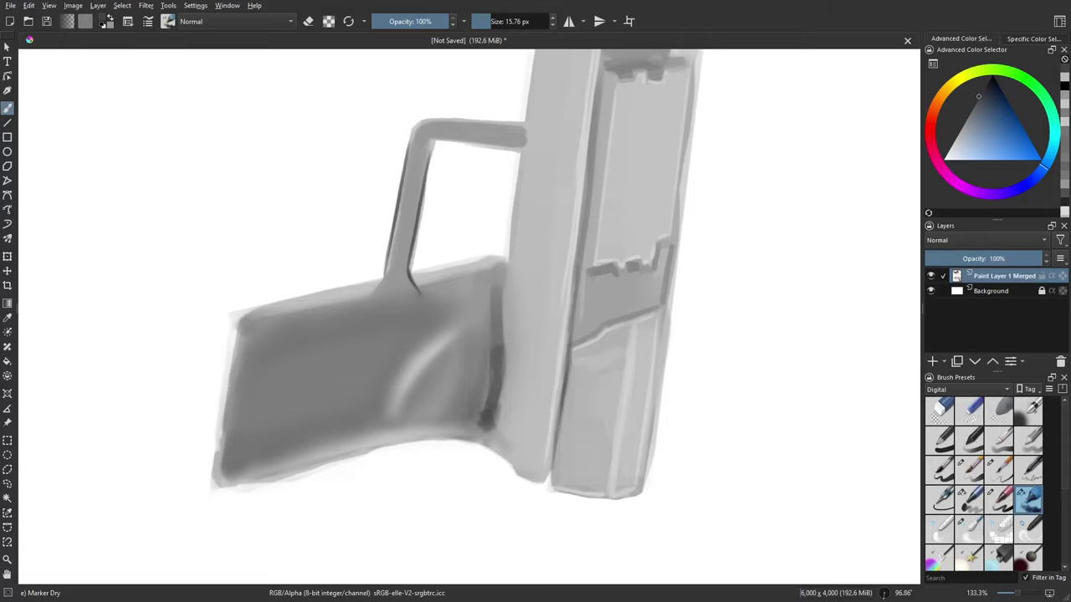
{"action": "left_click_drag", "start_coordinate": [488, 357], "coordinate": [475, 415]}
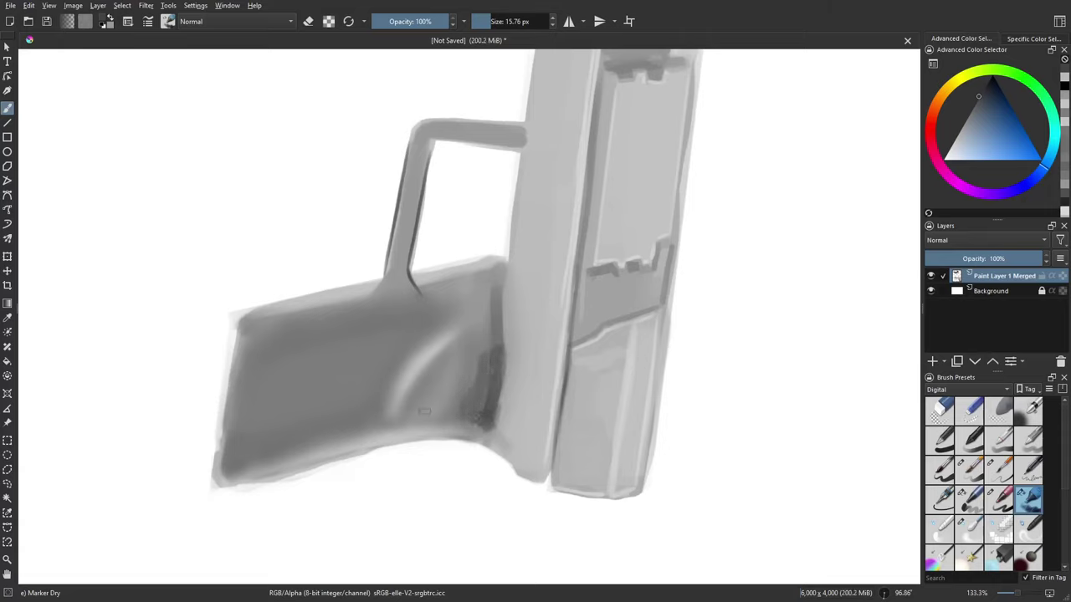
{"action": "left_click_drag", "start_coordinate": [477, 343], "coordinate": [456, 406]}
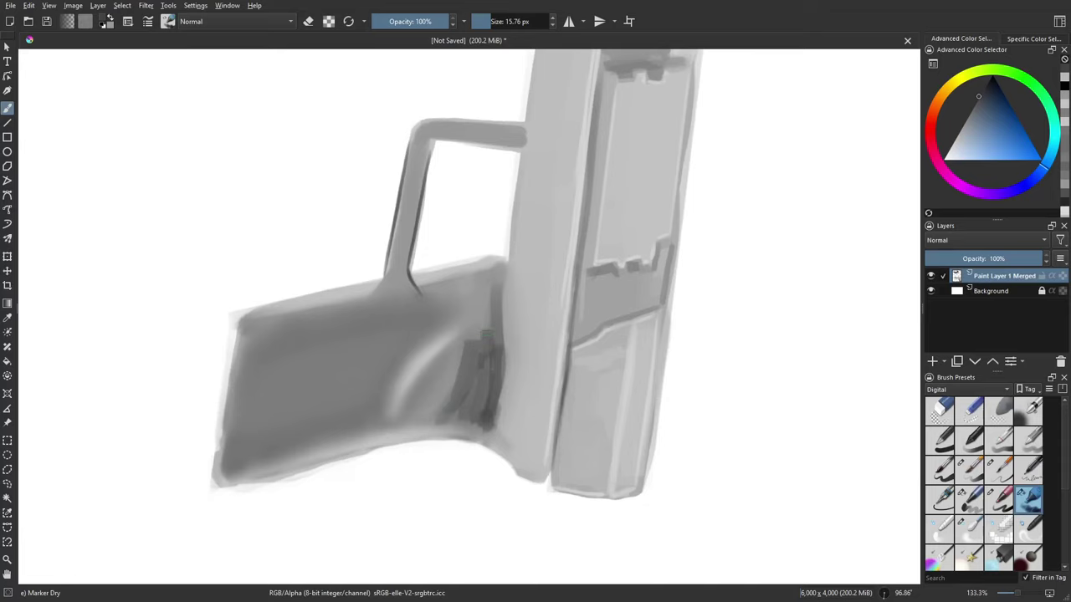
Step: Blend the dark shadow on the upper grip into its surroundings with the Blender Blur brush at 84.41 px
{"action": "left_click", "coordinate": [968, 528]}
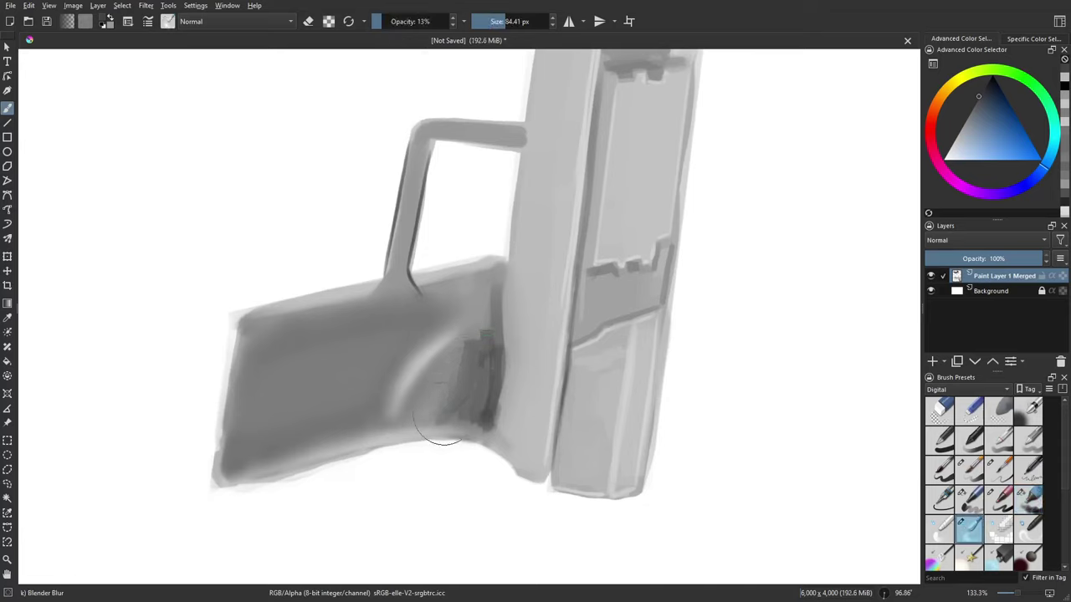
{"action": "mouse_move", "coordinate": [448, 411]}
{"action": "left_mouse_down"}
{"action": "mouse_move", "coordinate": [472, 422]}
{"action": "mouse_move", "coordinate": [477, 389]}
{"action": "left_mouse_up"}
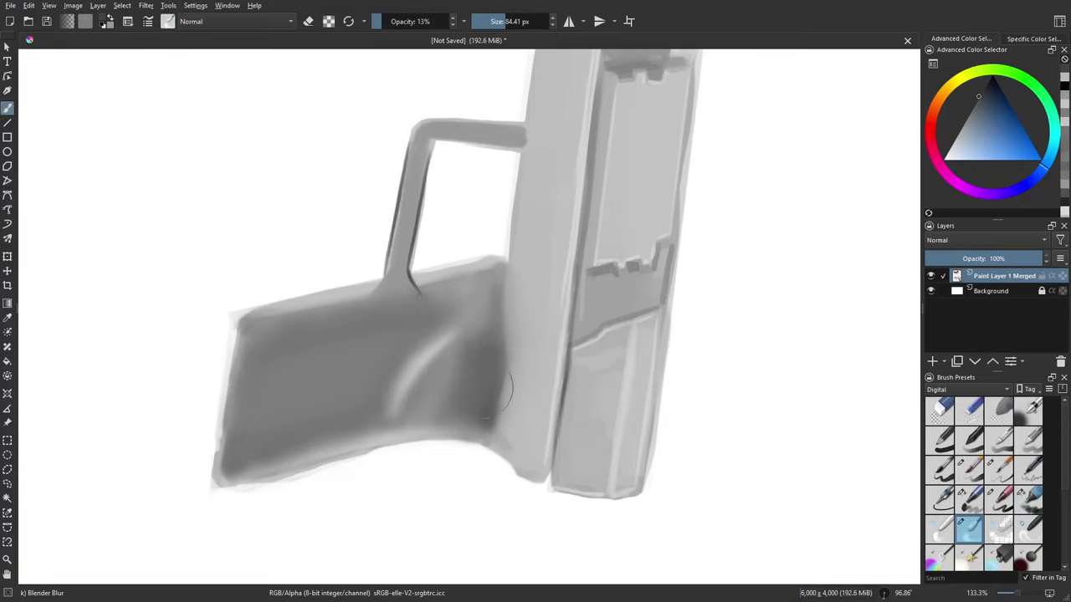
{"action": "left_click_drag", "start_coordinate": [508, 389], "coordinate": [772, 268]}
{"action": "left_click_drag", "start_coordinate": [684, 363], "coordinate": [734, 312]}
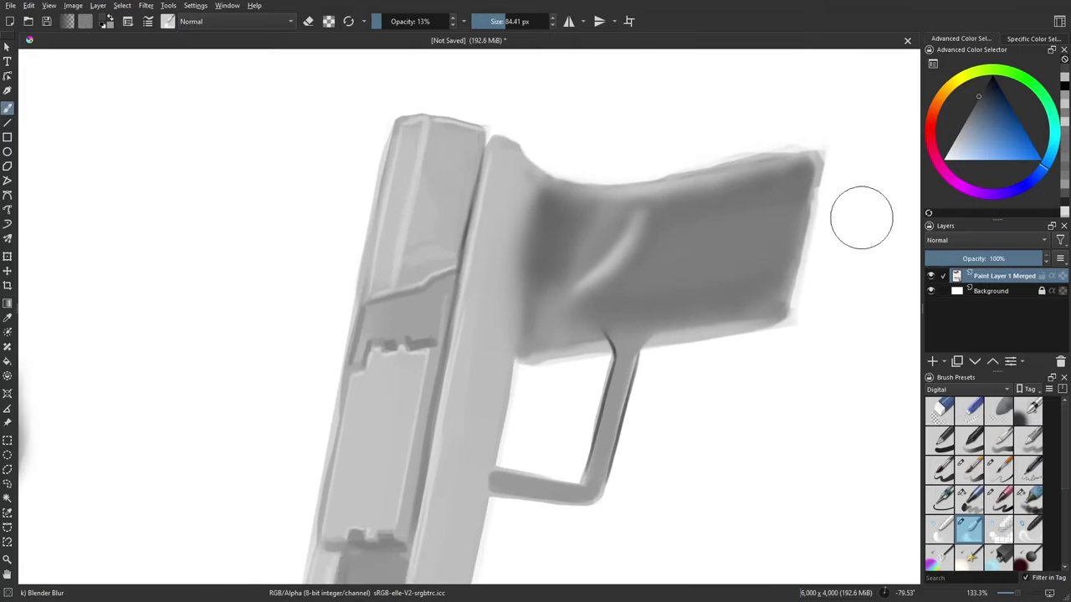
Step: Shade the frame's edge along the trigger opening and deepen the shadow where the grip meets it, using the 15.76 px Marker Dry brush
{"action": "left_click", "coordinate": [1031, 499]}
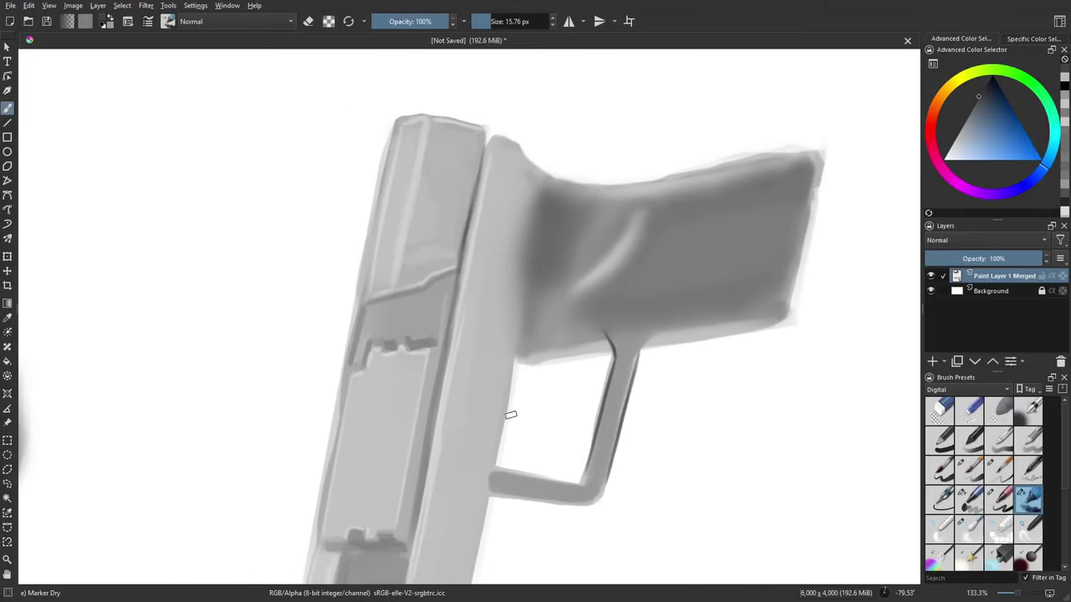
{"action": "left_click_drag", "start_coordinate": [492, 459], "coordinate": [515, 342]}
{"action": "left_click_drag", "start_coordinate": [491, 451], "coordinate": [512, 343]}
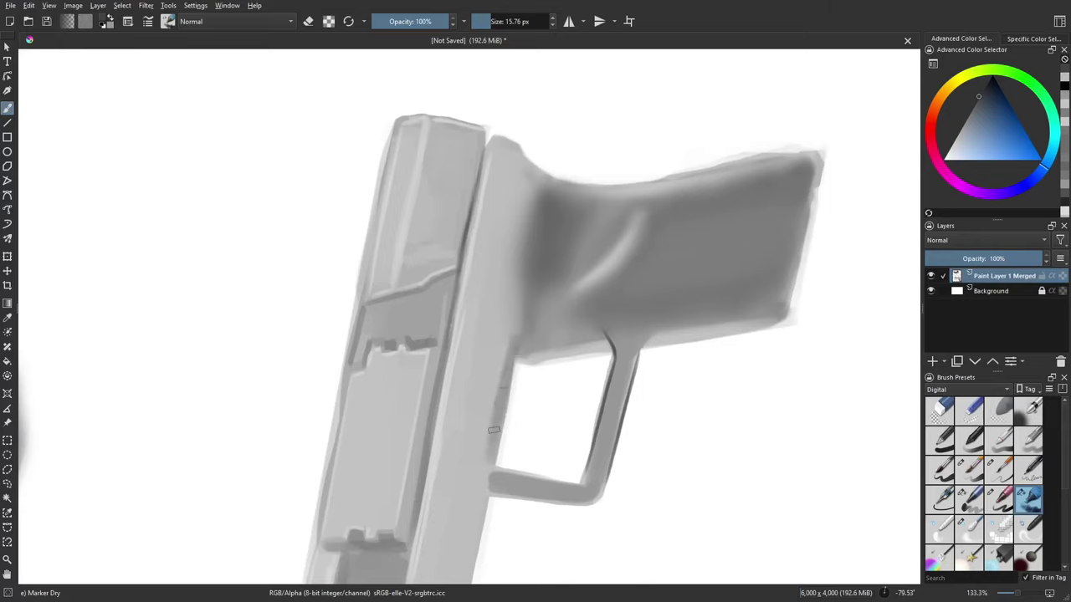
{"action": "left_click_drag", "start_coordinate": [494, 428], "coordinate": [511, 326]}
{"action": "mouse_move", "coordinate": [491, 450]}
{"action": "left_mouse_down"}
{"action": "mouse_move", "coordinate": [518, 309]}
{"action": "mouse_move", "coordinate": [514, 319]}
{"action": "mouse_move", "coordinate": [516, 252]}
{"action": "mouse_move", "coordinate": [538, 189]}
{"action": "left_mouse_up"}
{"action": "left_click_drag", "start_coordinate": [516, 283], "coordinate": [540, 188]}
{"action": "left_click_drag", "start_coordinate": [527, 260], "coordinate": [537, 217]}
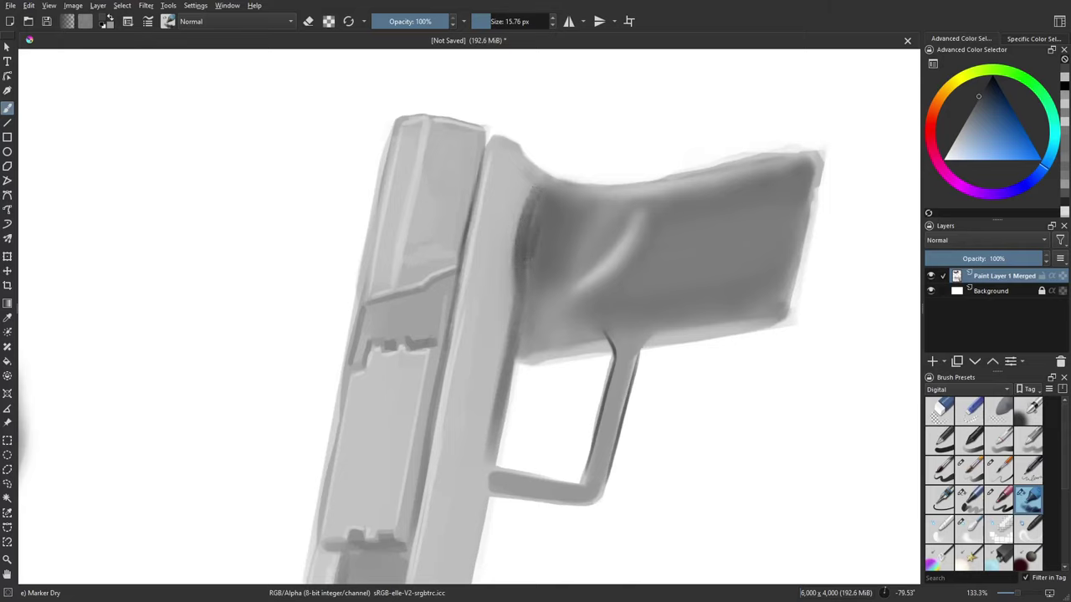
{"action": "mouse_move", "coordinate": [530, 284]}
{"action": "left_mouse_down"}
{"action": "mouse_move", "coordinate": [543, 222]}
{"action": "mouse_move", "coordinate": [546, 243]}
{"action": "mouse_move", "coordinate": [599, 236]}
{"action": "left_mouse_up"}
Step: Paint a light grey diagonal highlight closer to the frame on the upper grip and cover the old curved highlight with the grip's mid grey
{"action": "left_click", "coordinate": [605, 265], "text": "ctrl"}
{"action": "left_click_drag", "start_coordinate": [565, 279], "coordinate": [608, 216]}
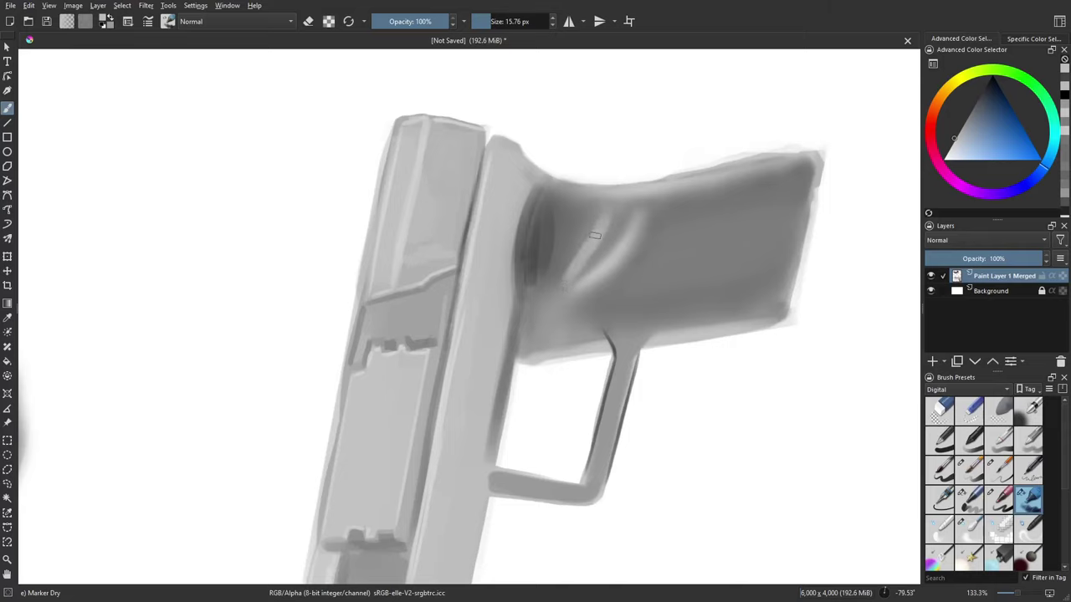
{"action": "mouse_move", "coordinate": [587, 261]}
{"action": "left_mouse_down"}
{"action": "mouse_move", "coordinate": [608, 218]}
{"action": "mouse_move", "coordinate": [572, 284]}
{"action": "left_mouse_up"}
{"action": "left_click", "coordinate": [640, 281], "text": "ctrl"}
{"action": "mouse_move", "coordinate": [619, 248]}
{"action": "left_mouse_down"}
{"action": "mouse_move", "coordinate": [605, 269]}
{"action": "mouse_move", "coordinate": [645, 203]}
{"action": "left_mouse_up"}
{"action": "left_click_drag", "start_coordinate": [600, 281], "coordinate": [640, 229]}
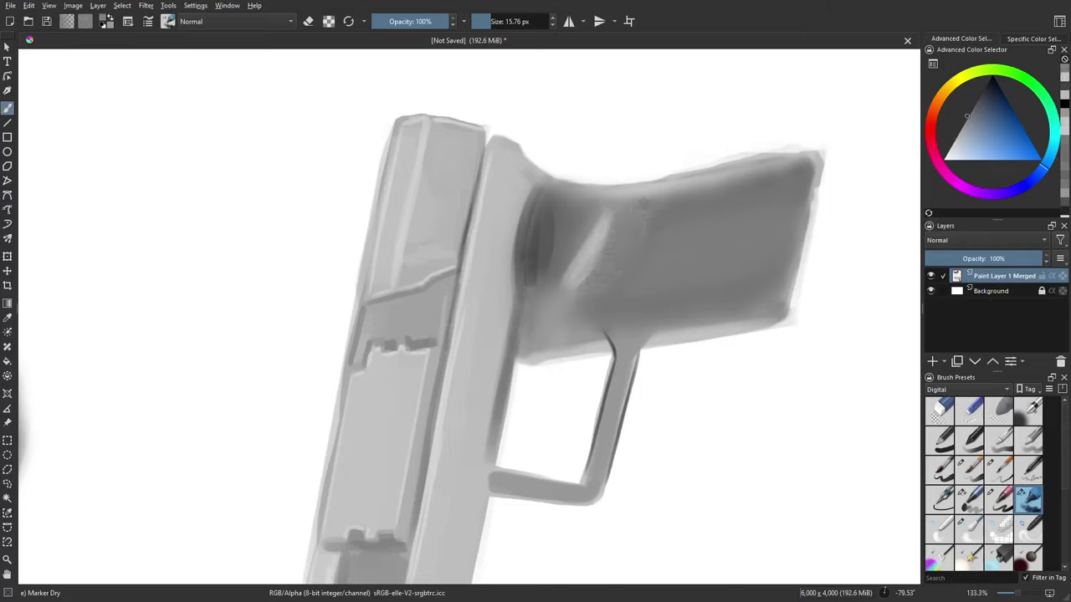
Step: Paint a dark grey shadow beside the grip's diagonal highlight, and brighten the highlight's core with white using the 10.75 px Marker Details brush
{"action": "left_click", "coordinate": [536, 251], "text": "ctrl"}
{"action": "mouse_move", "coordinate": [617, 243]}
{"action": "left_mouse_down"}
{"action": "mouse_move", "coordinate": [600, 281]}
{"action": "mouse_move", "coordinate": [616, 249]}
{"action": "left_mouse_up"}
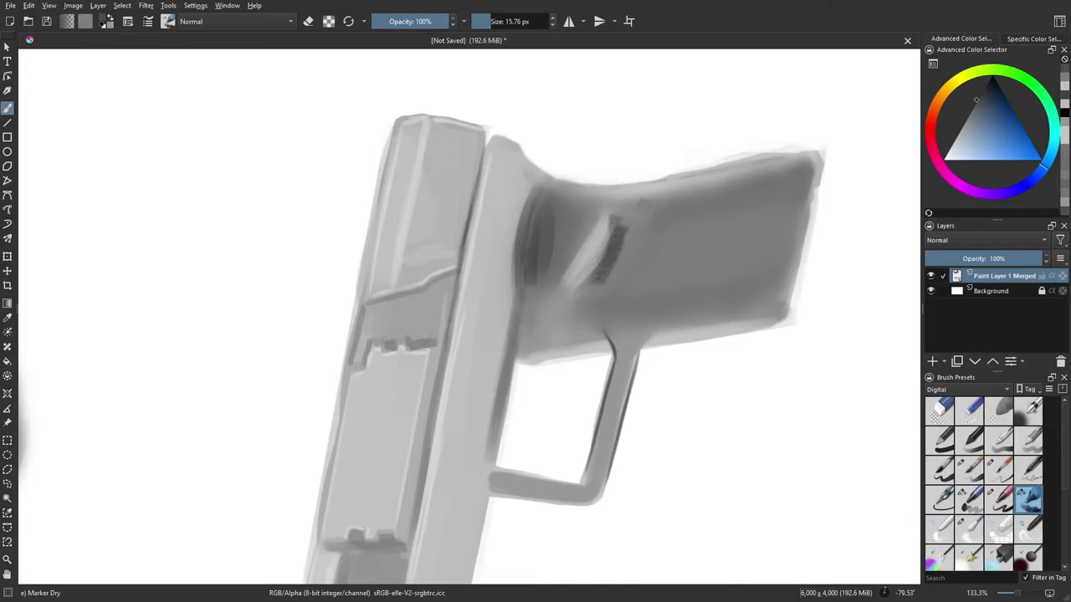
{"action": "left_click", "coordinate": [1000, 506]}
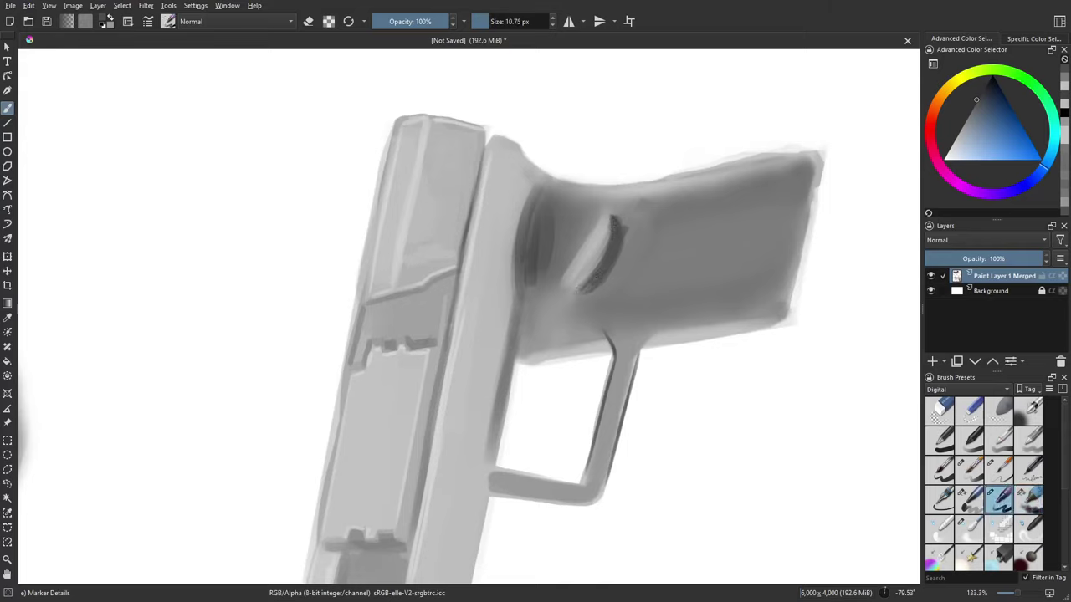
{"action": "left_click", "coordinate": [892, 184], "text": "ctrl"}
{"action": "mouse_move", "coordinate": [577, 276]}
{"action": "left_mouse_down"}
{"action": "mouse_move", "coordinate": [590, 254]}
{"action": "mouse_move", "coordinate": [573, 278]}
{"action": "left_mouse_up"}
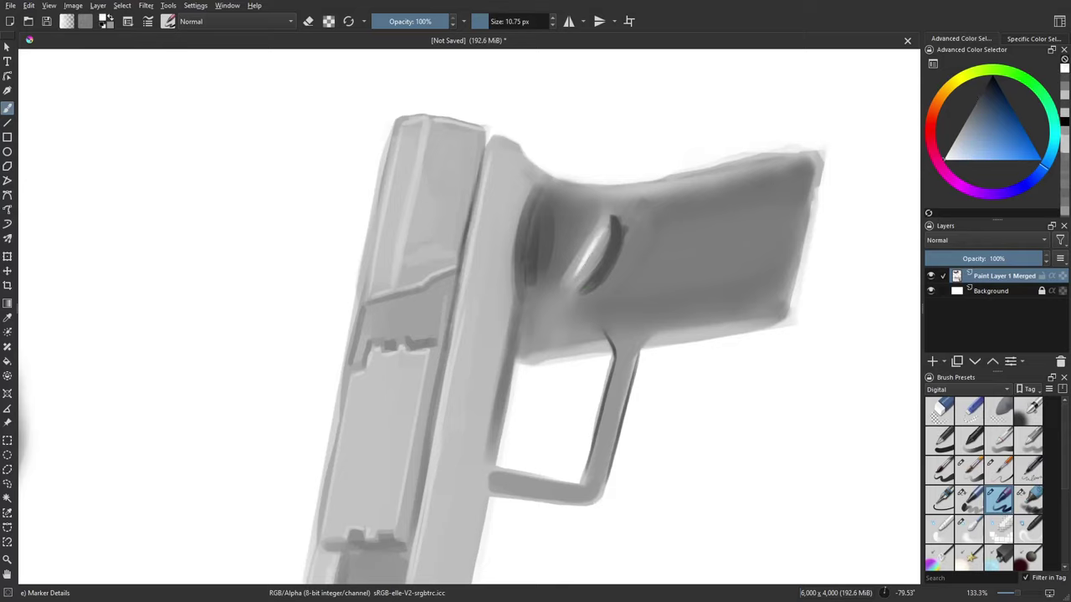
Step: Paint thin black accent lines along the curved edge of the shadow between the upper grip and the frame
{"action": "left_click", "coordinate": [506, 269], "text": "ctrl"}
{"action": "left_click_drag", "start_coordinate": [530, 227], "coordinate": [527, 277]}
{"action": "left_click_drag", "start_coordinate": [533, 201], "coordinate": [524, 278]}
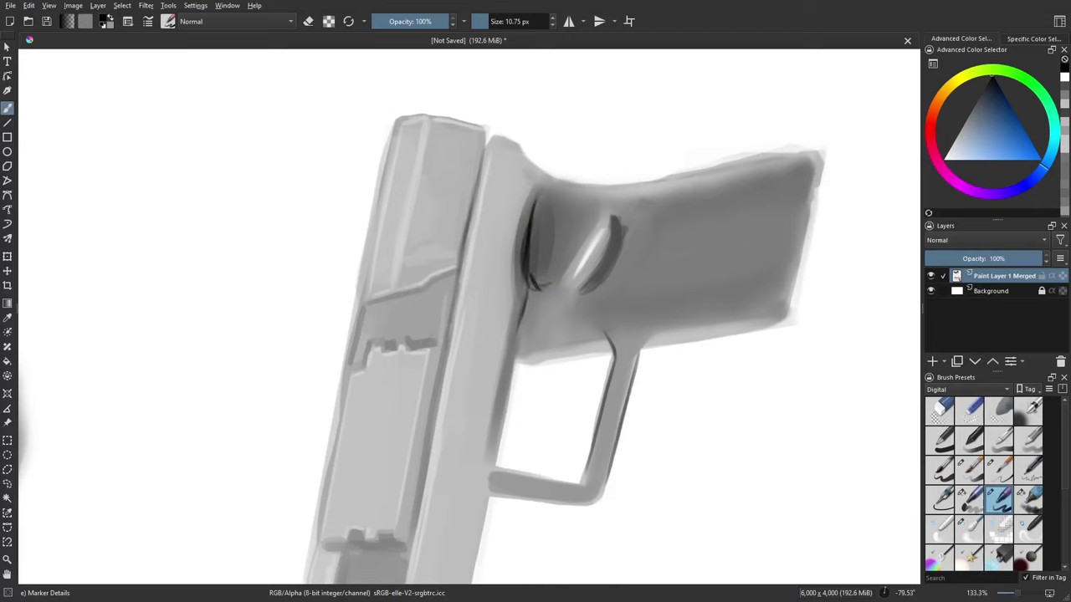
Step: Blend the grip's highlight, its adjoining shadow and the black accent lines with the Blender Blur brush reduced to 50.44 px
{"action": "left_click", "coordinate": [968, 531]}
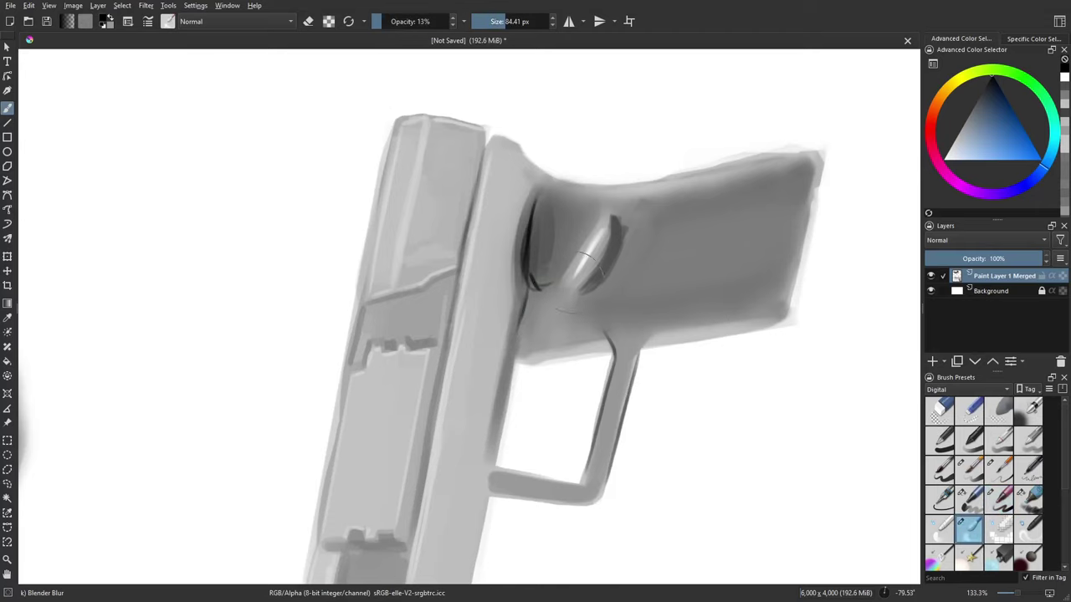
{"action": "mouse_move", "coordinate": [593, 279]}
{"action": "left_mouse_down", "text": "shift"}
{"action": "mouse_move", "coordinate": [564, 279]}
{"action": "mouse_move", "coordinate": [613, 222]}
{"action": "left_mouse_up", "text": "shift"}
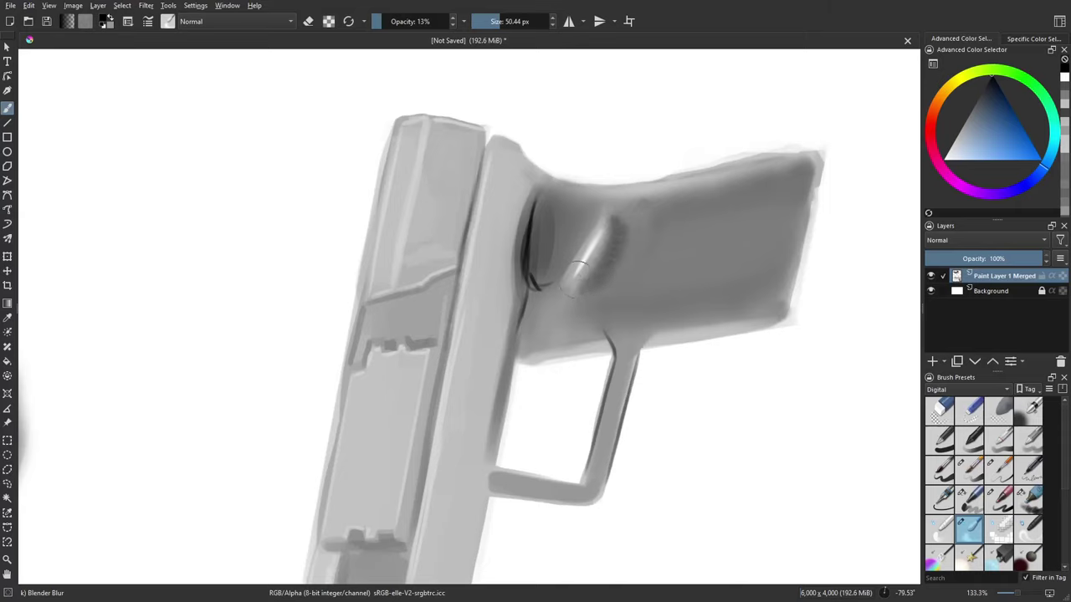
{"action": "left_click_drag", "start_coordinate": [566, 286], "coordinate": [600, 234]}
{"action": "left_click_drag", "start_coordinate": [544, 282], "coordinate": [585, 263]}
{"action": "mouse_move", "coordinate": [536, 227]}
{"action": "left_mouse_down"}
{"action": "mouse_move", "coordinate": [534, 270]}
{"action": "mouse_move", "coordinate": [530, 220]}
{"action": "mouse_move", "coordinate": [521, 286]}
{"action": "mouse_move", "coordinate": [526, 231]}
{"action": "left_mouse_up"}
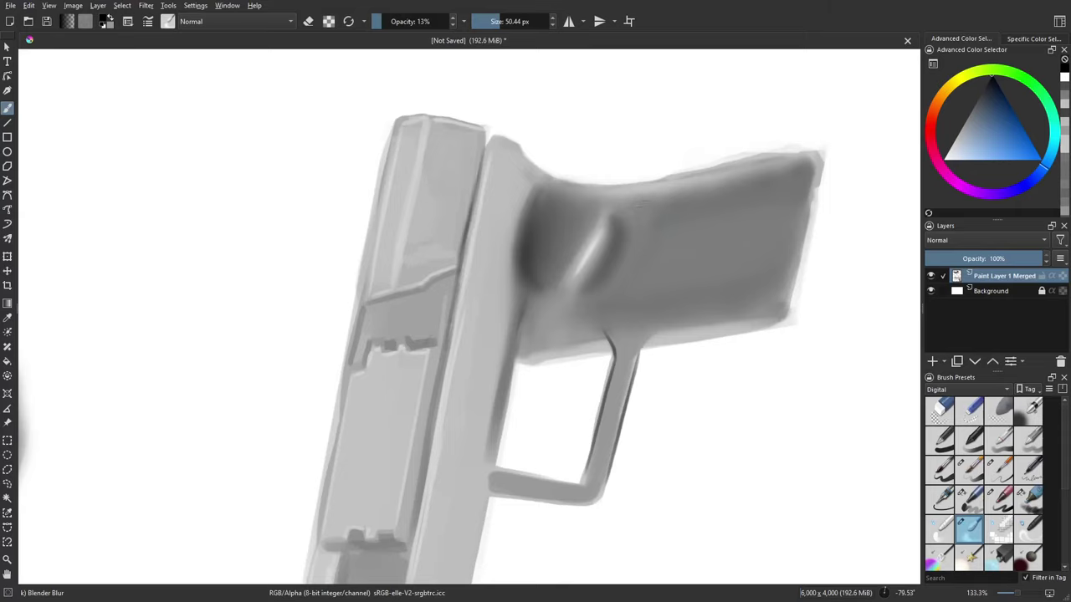
Step: Enlarge the Marker Dry brush to 34.73 px and paint mid grey over the grip area below the diagonal highlight, near the trigger guard
{"action": "left_click", "coordinate": [1028, 499]}
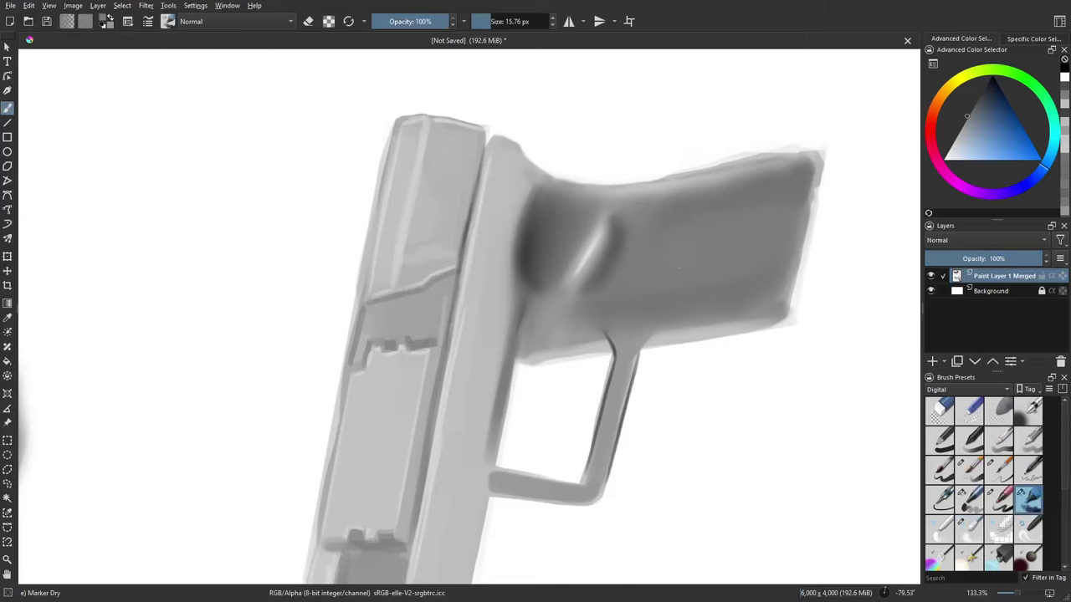
{"action": "left_click", "coordinate": [695, 325]}
{"action": "left_click", "coordinate": [497, 22]}
{"action": "mouse_move", "coordinate": [567, 317]}
{"action": "left_mouse_down"}
{"action": "mouse_move", "coordinate": [542, 327]}
{"action": "mouse_move", "coordinate": [549, 301]}
{"action": "left_mouse_up"}
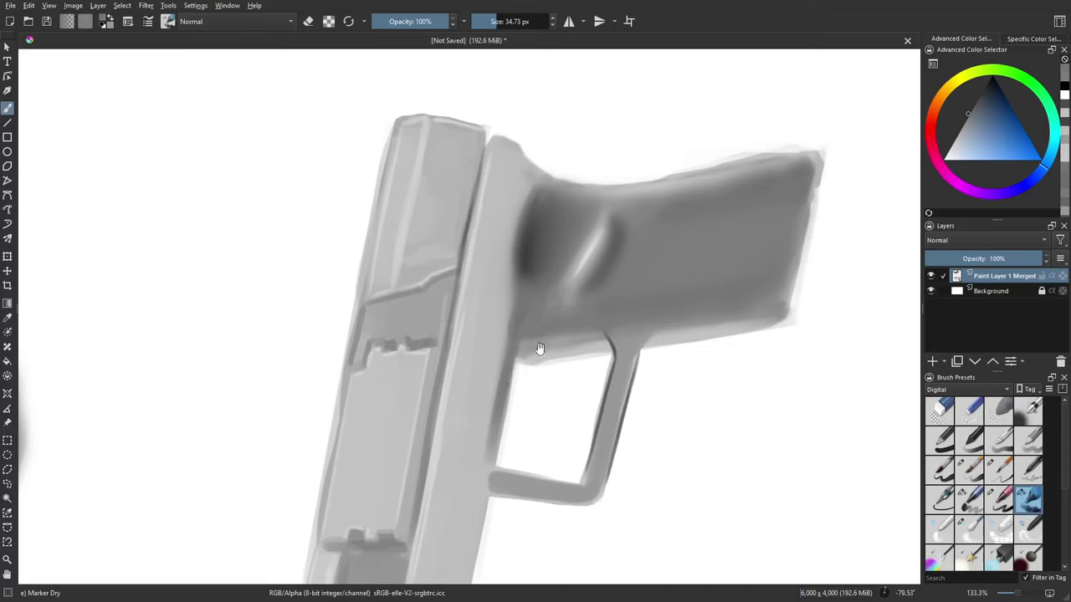
Step: Rotate the canvas to 310.35° and darken the frame's rear section above the grip and trigger opening with mid grey, redoing the first stroke
{"action": "mouse_move", "coordinate": [540, 348]}
{"action": "left_mouse_down"}
{"action": "mouse_move", "coordinate": [698, 354]}
{"action": "mouse_move", "coordinate": [465, 454]}
{"action": "mouse_move", "coordinate": [468, 301]}
{"action": "mouse_move", "coordinate": [401, 281]}
{"action": "mouse_move", "coordinate": [454, 292]}
{"action": "mouse_move", "coordinate": [530, 352]}
{"action": "mouse_move", "coordinate": [588, 317]}
{"action": "left_mouse_up"}
{"action": "mouse_move", "coordinate": [528, 271]}
{"action": "left_mouse_down"}
{"action": "mouse_move", "coordinate": [445, 373]}
{"action": "mouse_move", "coordinate": [530, 270]}
{"action": "mouse_move", "coordinate": [451, 379]}
{"action": "mouse_move", "coordinate": [572, 241]}
{"action": "left_mouse_up"}
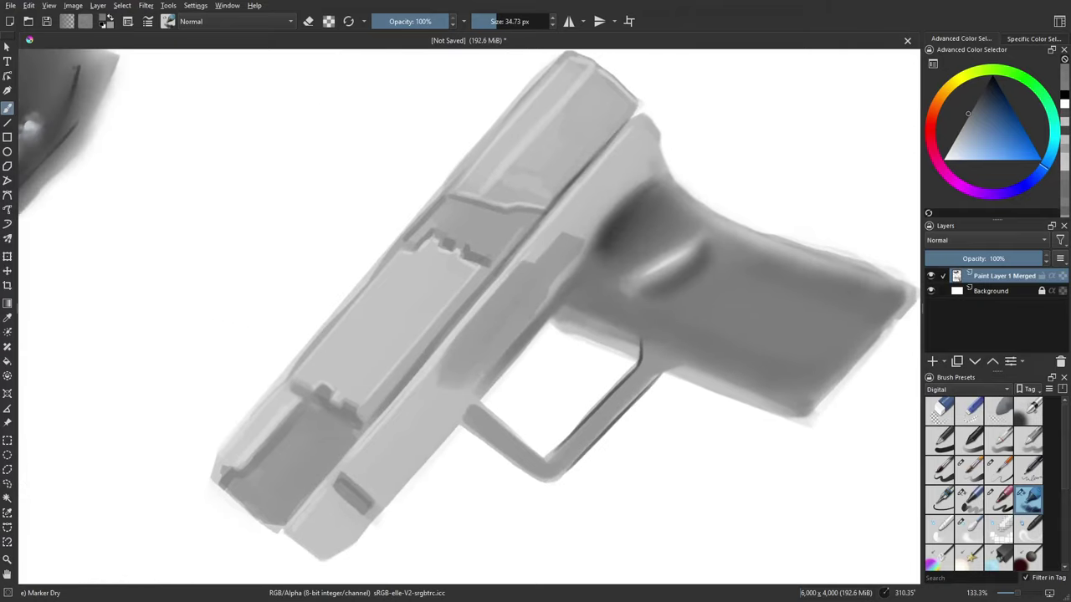
{"action": "key", "text": "ctrl+z"}
{"action": "mouse_move", "coordinate": [452, 351]}
{"action": "left_mouse_down"}
{"action": "mouse_move", "coordinate": [440, 382]}
{"action": "mouse_move", "coordinate": [479, 329]}
{"action": "mouse_move", "coordinate": [464, 357]}
{"action": "mouse_move", "coordinate": [502, 323]}
{"action": "mouse_move", "coordinate": [462, 372]}
{"action": "mouse_move", "coordinate": [516, 309]}
{"action": "mouse_move", "coordinate": [475, 364]}
{"action": "mouse_move", "coordinate": [552, 272]}
{"action": "mouse_move", "coordinate": [539, 285]}
{"action": "mouse_move", "coordinate": [572, 235]}
{"action": "mouse_move", "coordinate": [555, 238]}
{"action": "mouse_move", "coordinate": [615, 173]}
{"action": "mouse_move", "coordinate": [559, 249]}
{"action": "mouse_move", "coordinate": [596, 195]}
{"action": "left_mouse_up"}
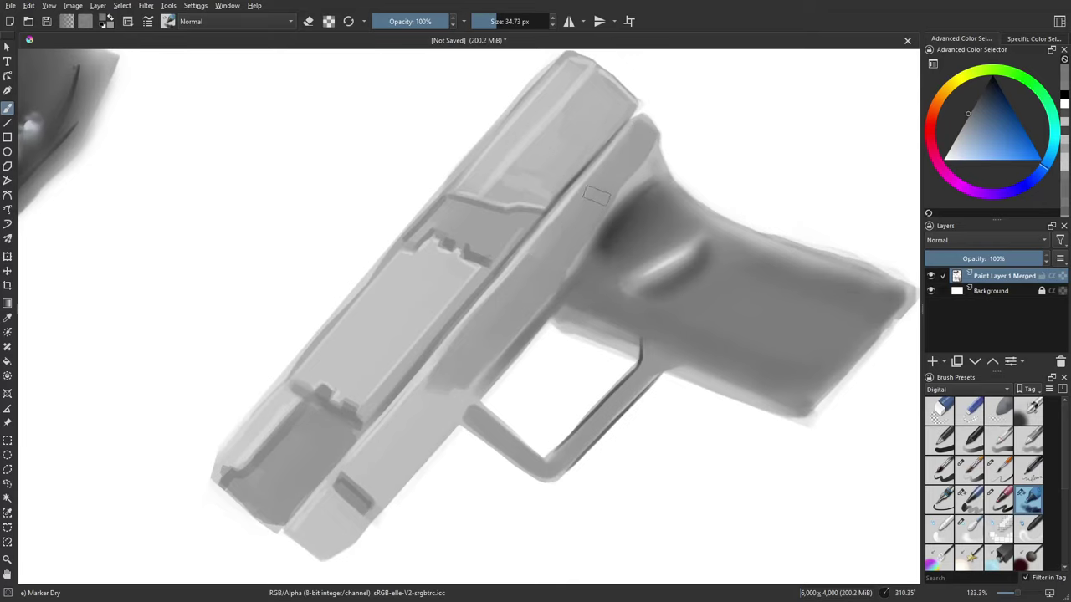
{"action": "left_click_drag", "start_coordinate": [647, 154], "coordinate": [549, 264]}
{"action": "left_click_drag", "start_coordinate": [509, 330], "coordinate": [627, 185]}
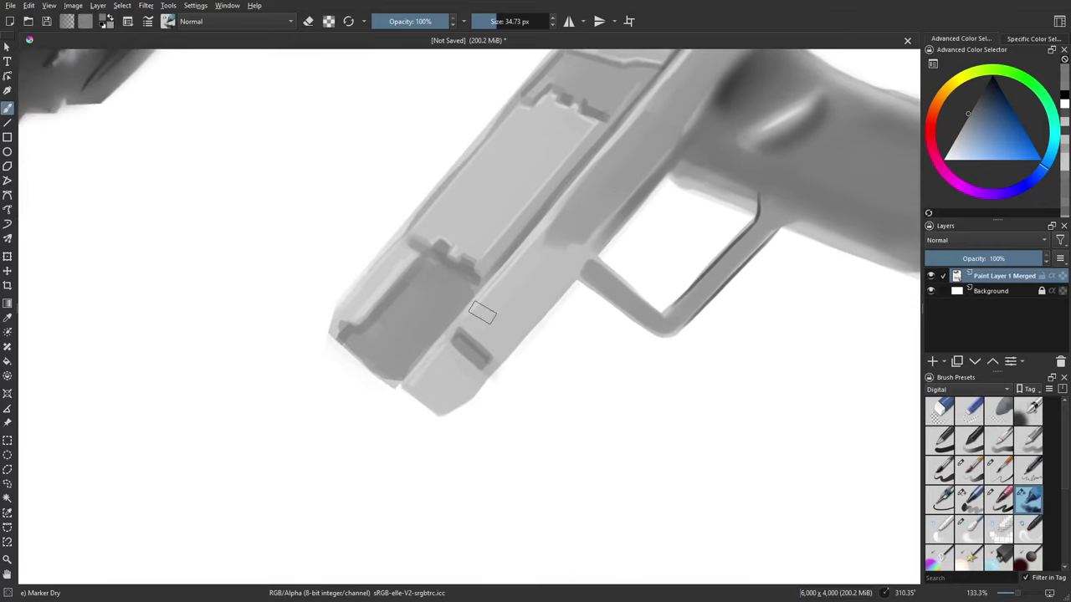
Step: Extend the mid grey along the frame's front section up to the small dark slot, and tone down the slide's raised panel
{"action": "mouse_move", "coordinate": [481, 324]}
{"action": "left_mouse_down"}
{"action": "mouse_move", "coordinate": [574, 225]}
{"action": "mouse_move", "coordinate": [561, 221]}
{"action": "left_mouse_up"}
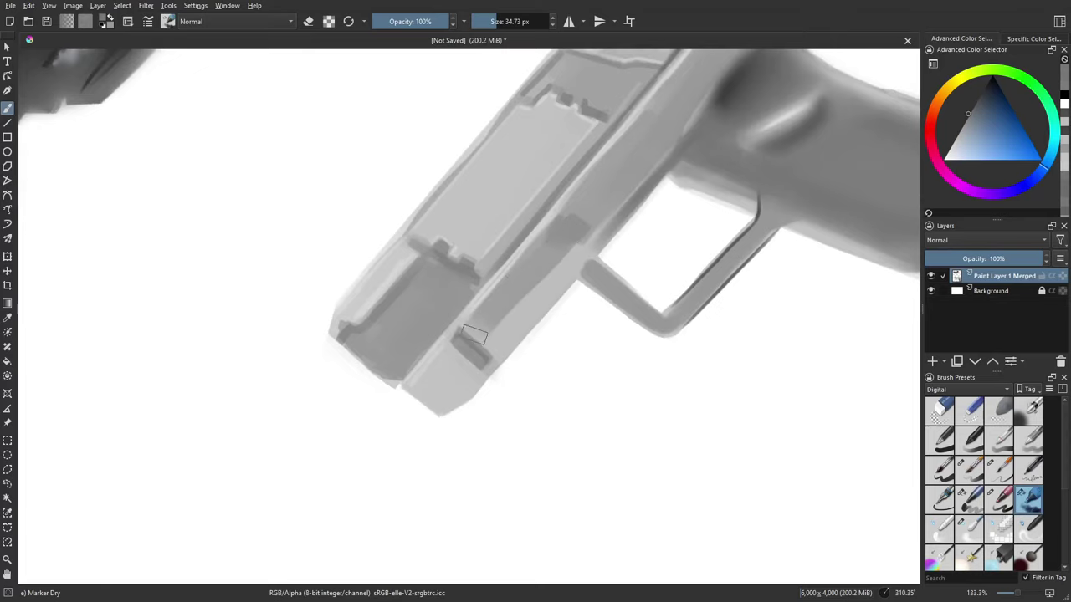
{"action": "mouse_move", "coordinate": [483, 341]}
{"action": "left_mouse_down"}
{"action": "mouse_move", "coordinate": [537, 300]}
{"action": "mouse_move", "coordinate": [600, 220]}
{"action": "left_mouse_up"}
{"action": "left_click_drag", "start_coordinate": [583, 232], "coordinate": [509, 315]}
{"action": "left_click_drag", "start_coordinate": [439, 275], "coordinate": [471, 325]}
{"action": "mouse_move", "coordinate": [460, 289]}
{"action": "left_mouse_down"}
{"action": "mouse_move", "coordinate": [536, 210]}
{"action": "mouse_move", "coordinate": [460, 290]}
{"action": "mouse_move", "coordinate": [530, 206]}
{"action": "mouse_move", "coordinate": [559, 195]}
{"action": "mouse_move", "coordinate": [466, 306]}
{"action": "mouse_move", "coordinate": [476, 303]}
{"action": "mouse_move", "coordinate": [465, 320]}
{"action": "mouse_move", "coordinate": [480, 307]}
{"action": "mouse_move", "coordinate": [472, 322]}
{"action": "mouse_move", "coordinate": [573, 214]}
{"action": "left_mouse_up"}
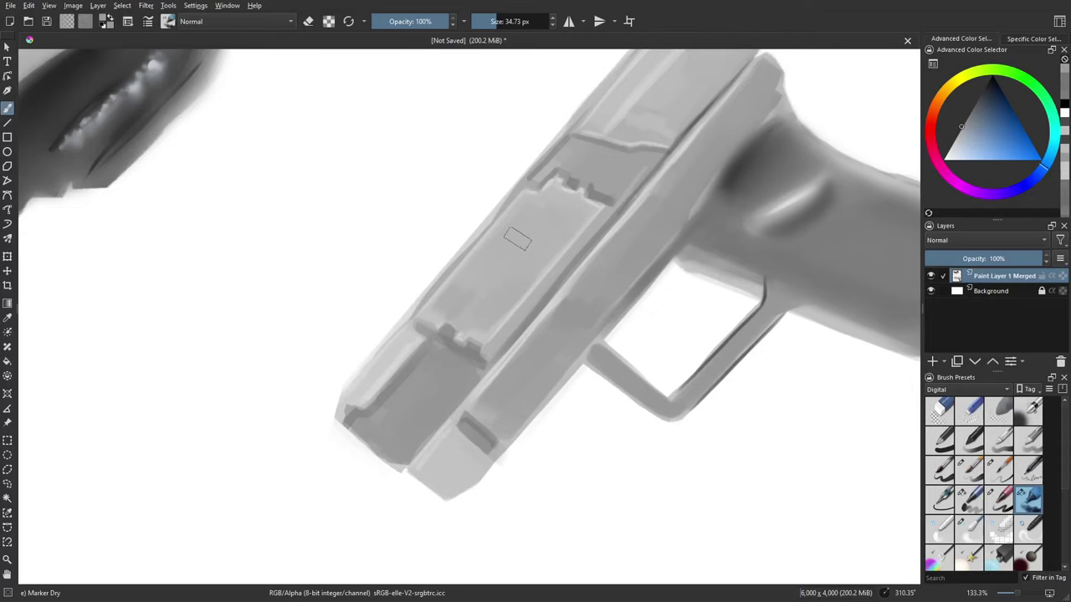
Step: Repaint the dark recessed section at the slide's muzzle end with light greys sampled from the pistol
{"action": "left_click_drag", "start_coordinate": [470, 311], "coordinate": [554, 245]}
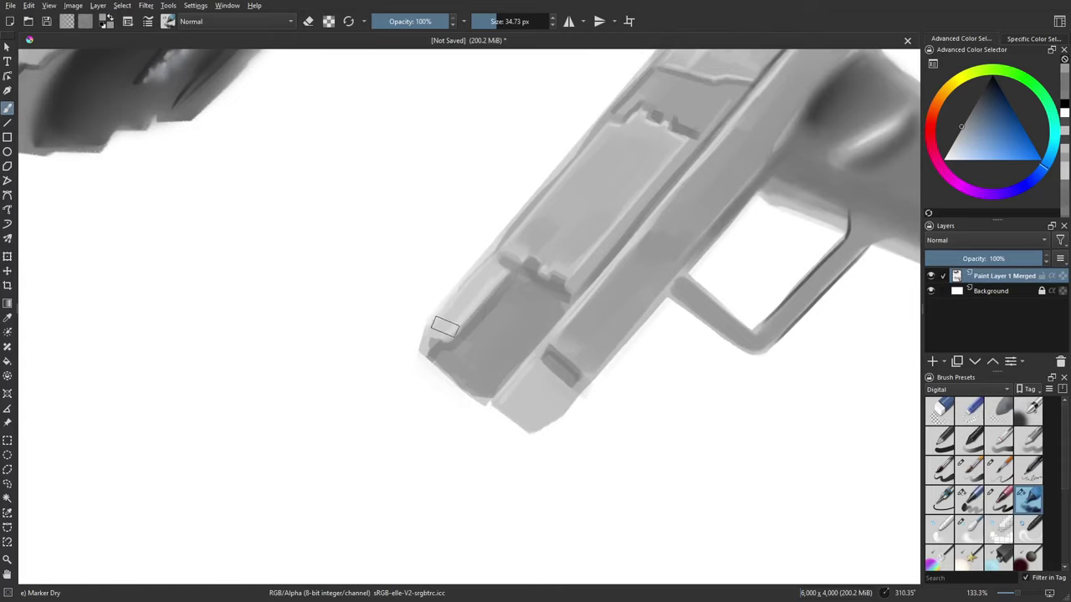
{"action": "left_click_drag", "start_coordinate": [511, 330], "coordinate": [492, 309]}
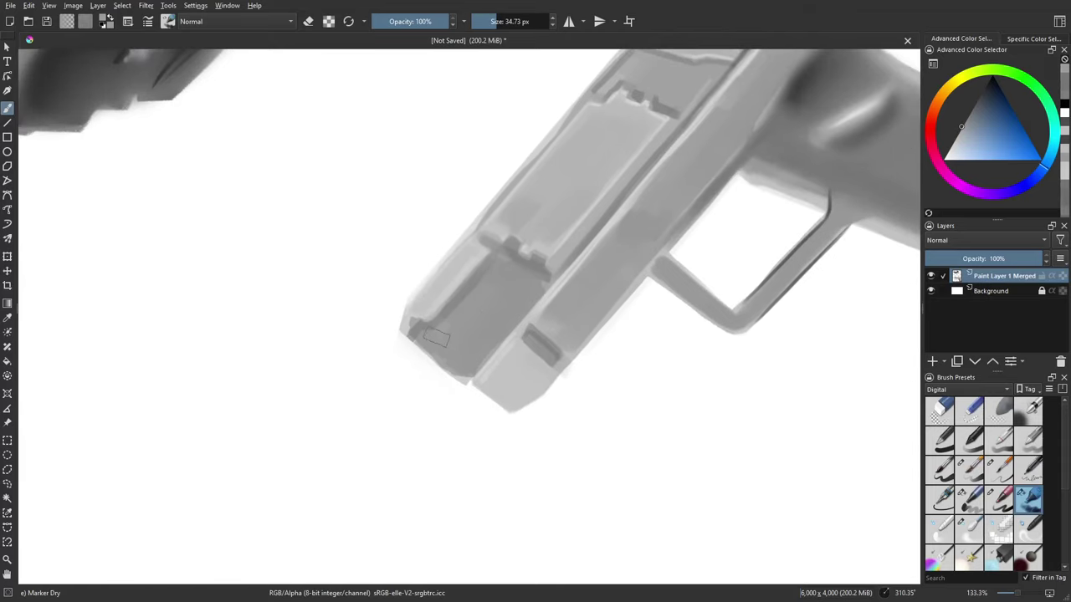
{"action": "left_click", "coordinate": [448, 291], "text": "ctrl"}
{"action": "mouse_move", "coordinate": [426, 339]}
{"action": "left_mouse_down"}
{"action": "mouse_move", "coordinate": [497, 278]}
{"action": "mouse_move", "coordinate": [448, 340]}
{"action": "mouse_move", "coordinate": [452, 368]}
{"action": "mouse_move", "coordinate": [522, 289]}
{"action": "mouse_move", "coordinate": [507, 270]}
{"action": "mouse_move", "coordinate": [488, 286]}
{"action": "mouse_move", "coordinate": [464, 316]}
{"action": "mouse_move", "coordinate": [473, 336]}
{"action": "mouse_move", "coordinate": [502, 268]}
{"action": "mouse_move", "coordinate": [478, 317]}
{"action": "mouse_move", "coordinate": [511, 296]}
{"action": "mouse_move", "coordinate": [489, 335]}
{"action": "left_mouse_up"}
{"action": "left_click", "coordinate": [546, 303], "text": "ctrl"}
{"action": "mouse_move", "coordinate": [530, 283]}
{"action": "left_mouse_down"}
{"action": "mouse_move", "coordinate": [517, 282]}
{"action": "mouse_move", "coordinate": [469, 352]}
{"action": "mouse_move", "coordinate": [426, 340]}
{"action": "mouse_move", "coordinate": [447, 342]}
{"action": "mouse_move", "coordinate": [457, 359]}
{"action": "left_mouse_up"}
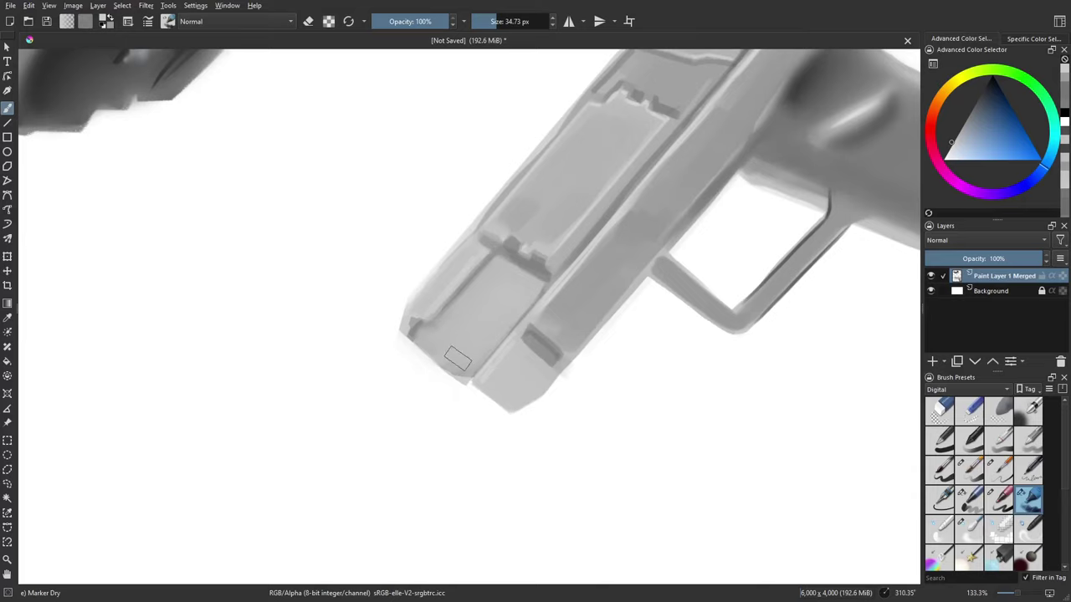
Step: Lighten the dark slide section between the notched raised panel and the rear seam with the sampled light grey
{"action": "left_click_drag", "start_coordinate": [613, 190], "coordinate": [464, 368]}
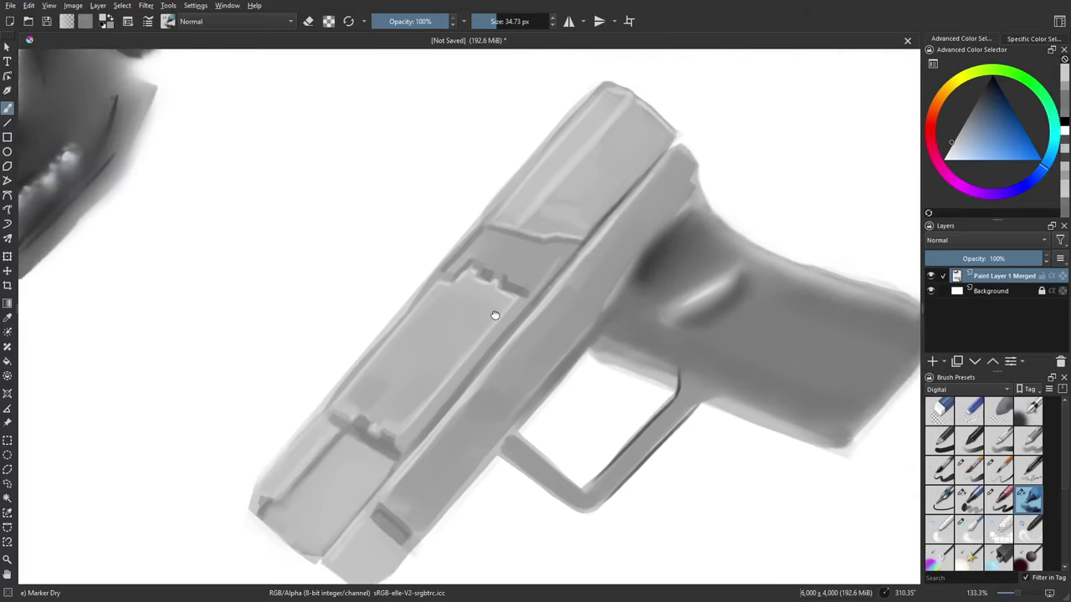
{"action": "left_click_drag", "start_coordinate": [495, 315], "coordinate": [494, 318]}
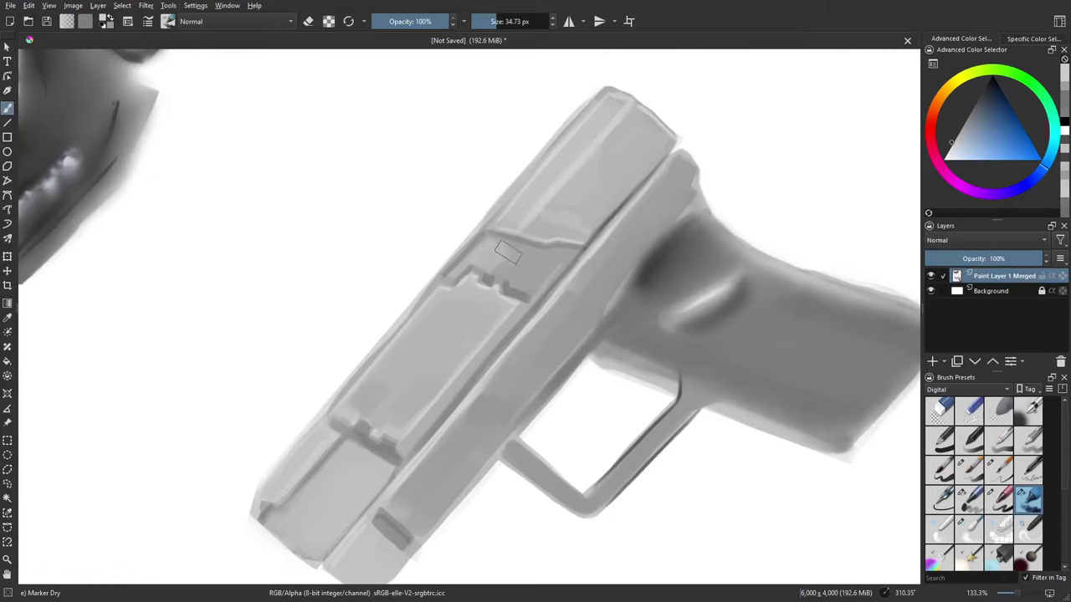
{"action": "mouse_move", "coordinate": [508, 253]}
{"action": "left_mouse_down"}
{"action": "mouse_move", "coordinate": [508, 265]}
{"action": "mouse_move", "coordinate": [536, 263]}
{"action": "left_mouse_up"}
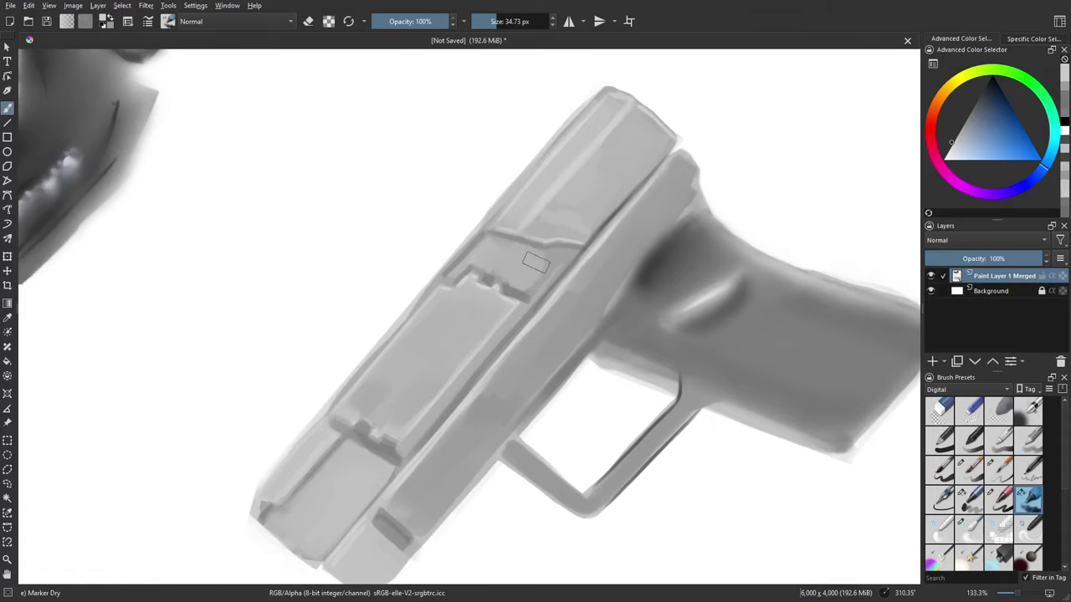
Step: Even out the grey of the slide's raised panel and paint over the light highlight along its lower edge
{"action": "mouse_move", "coordinate": [394, 353]}
{"action": "left_mouse_down"}
{"action": "mouse_move", "coordinate": [480, 269]}
{"action": "mouse_move", "coordinate": [405, 361]}
{"action": "mouse_move", "coordinate": [438, 354]}
{"action": "mouse_move", "coordinate": [504, 299]}
{"action": "mouse_move", "coordinate": [460, 337]}
{"action": "left_mouse_up"}
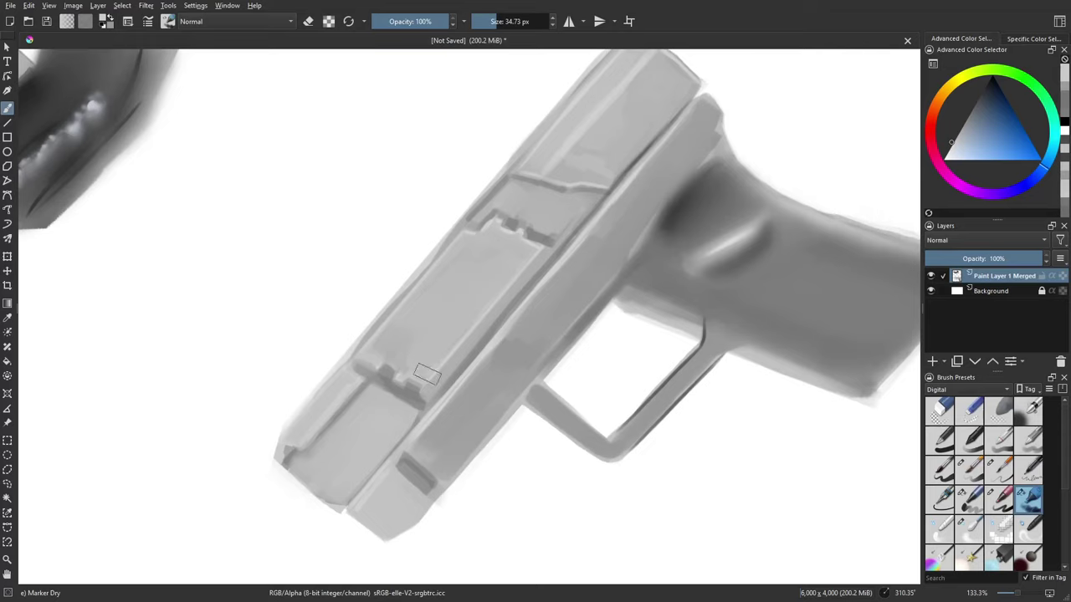
{"action": "left_click", "coordinate": [426, 356], "text": "ctrl"}
{"action": "left_click_drag", "start_coordinate": [430, 369], "coordinate": [496, 286]}
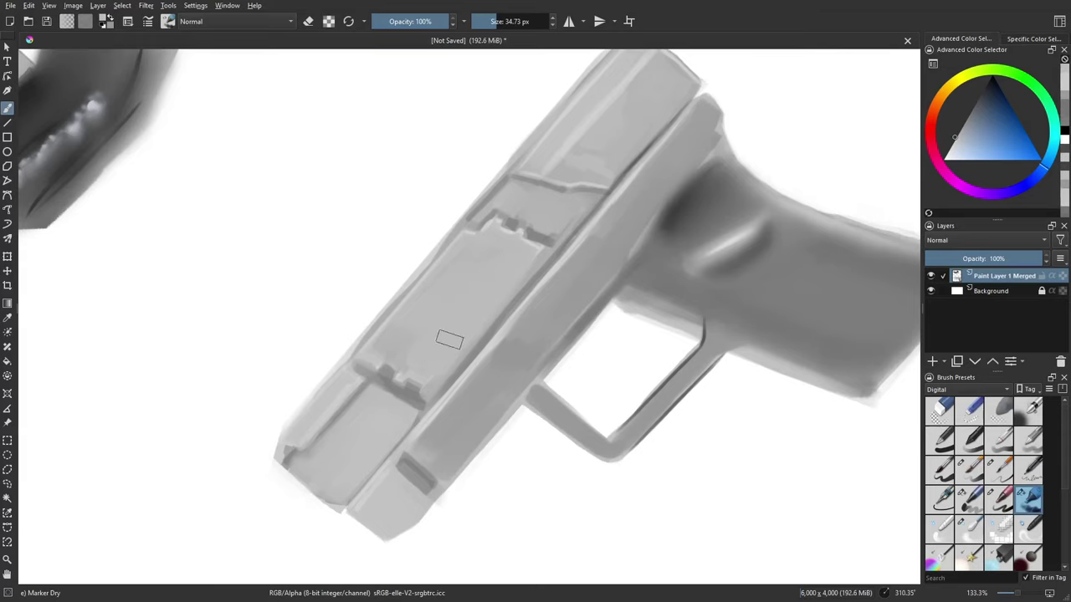
{"action": "left_click_drag", "start_coordinate": [483, 311], "coordinate": [510, 264]}
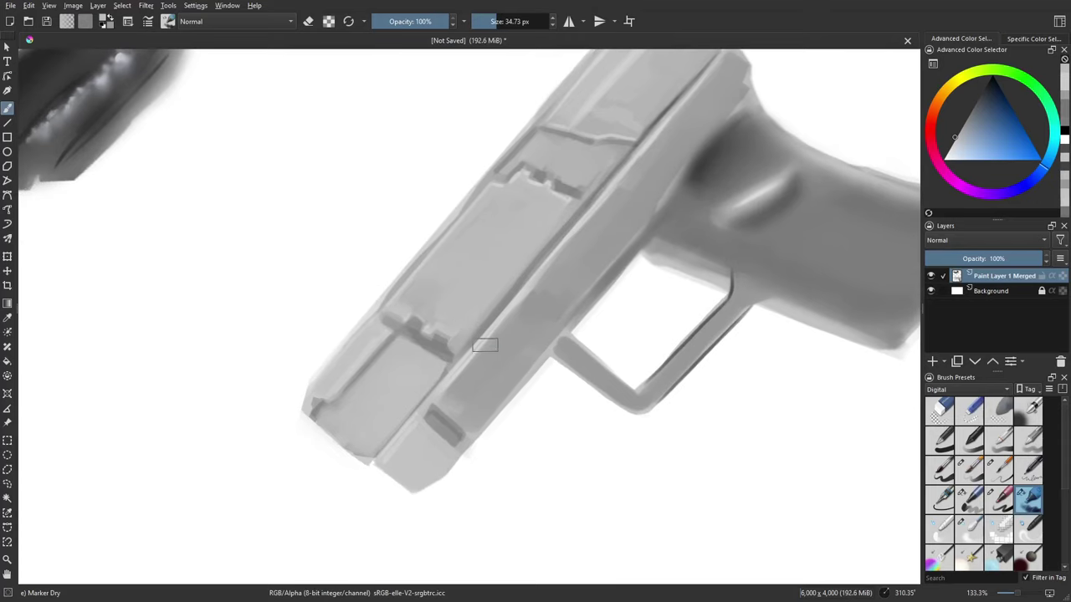
Step: Sample the dark grey of the grip's shadow and paint it along the frame above the trigger guard
{"action": "left_click_drag", "start_coordinate": [573, 326], "coordinate": [557, 353]}
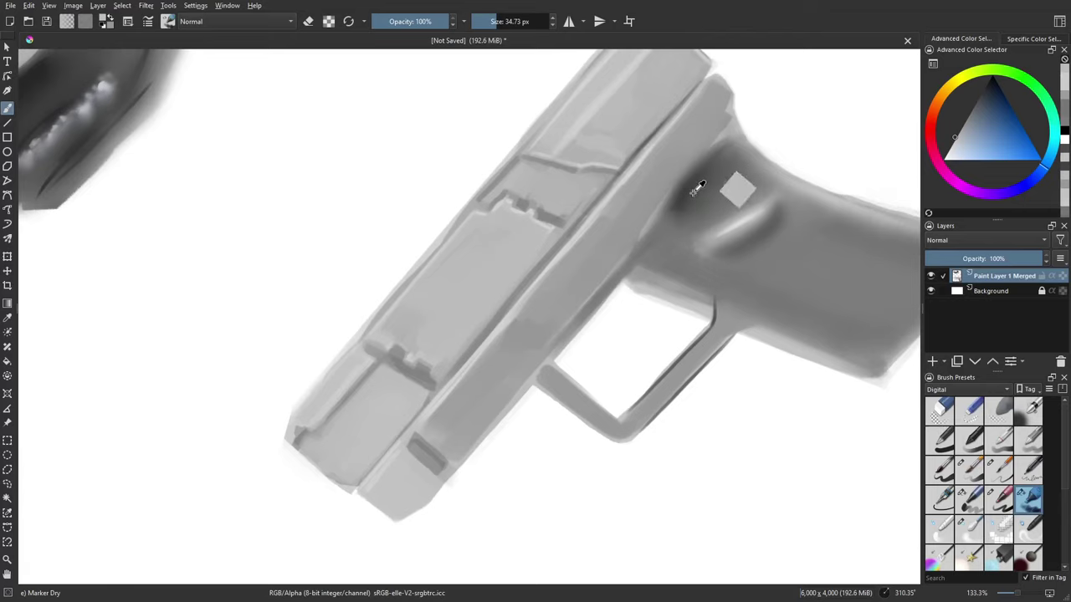
{"action": "left_click", "coordinate": [694, 192], "text": "ctrl"}
{"action": "left_click_drag", "start_coordinate": [690, 218], "coordinate": [676, 286]}
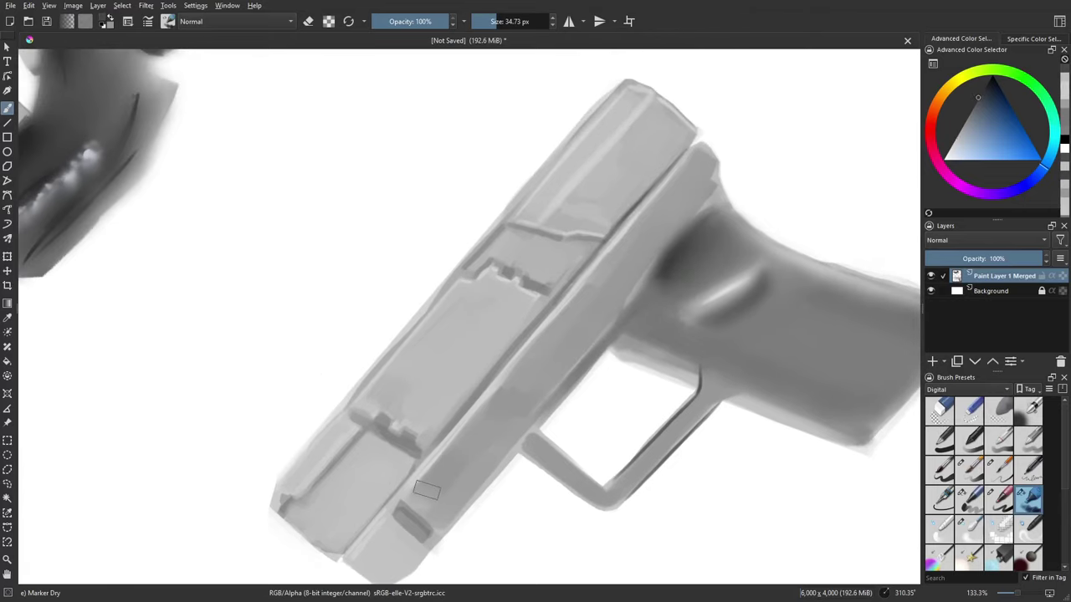
{"action": "mouse_move", "coordinate": [426, 491]}
{"action": "left_mouse_down"}
{"action": "mouse_move", "coordinate": [535, 370]}
{"action": "mouse_move", "coordinate": [436, 507]}
{"action": "mouse_move", "coordinate": [484, 470]}
{"action": "mouse_move", "coordinate": [432, 474]}
{"action": "mouse_move", "coordinate": [598, 295]}
{"action": "mouse_move", "coordinate": [568, 360]}
{"action": "mouse_move", "coordinate": [605, 326]}
{"action": "mouse_move", "coordinate": [515, 393]}
{"action": "left_mouse_up"}
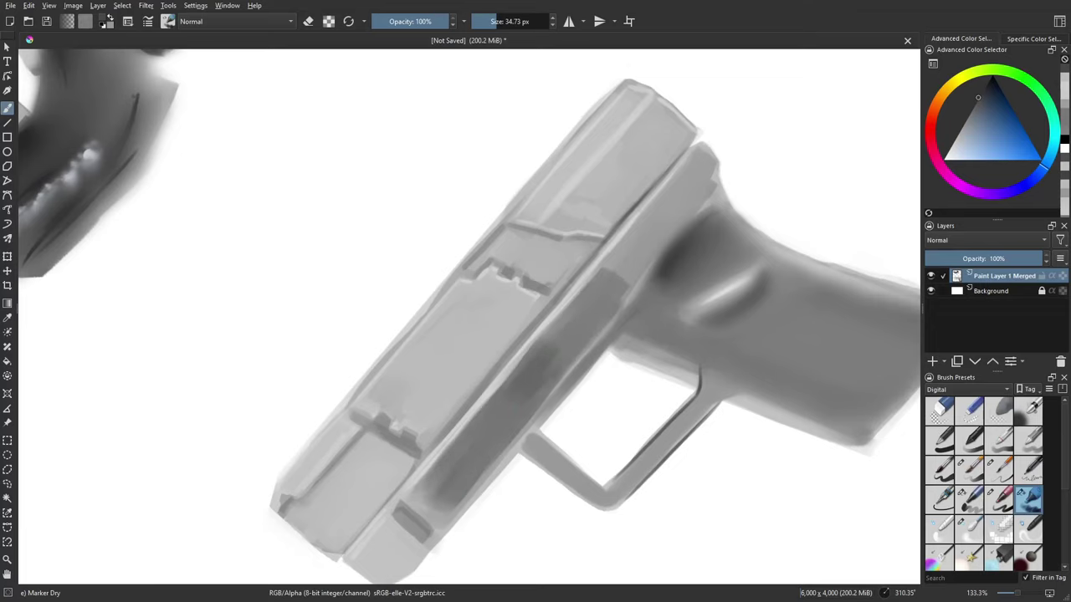
{"action": "left_click_drag", "start_coordinate": [610, 339], "coordinate": [578, 358]}
Step: Sample the grip's mid grey and paint it over the frame's dark patches and up to its rear end, evening the tone
{"action": "left_click", "coordinate": [739, 360], "text": "ctrl"}
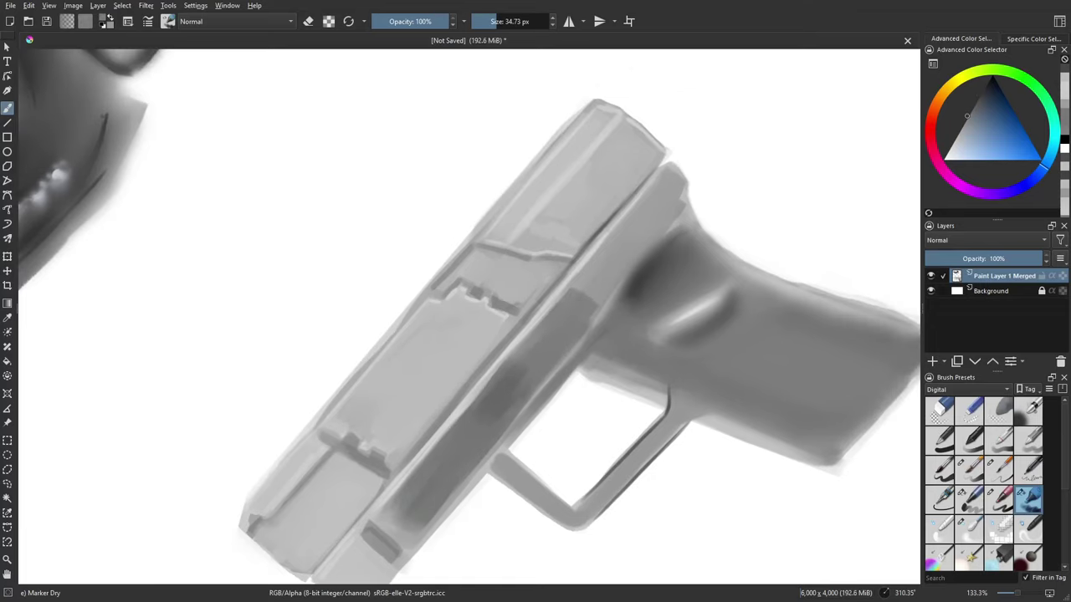
{"action": "left_click_drag", "start_coordinate": [493, 410], "coordinate": [517, 383]}
{"action": "mouse_move", "coordinate": [574, 323]}
{"action": "left_mouse_down"}
{"action": "mouse_move", "coordinate": [527, 377]}
{"action": "mouse_move", "coordinate": [569, 280]}
{"action": "mouse_move", "coordinate": [629, 246]}
{"action": "mouse_move", "coordinate": [603, 246]}
{"action": "left_mouse_up"}
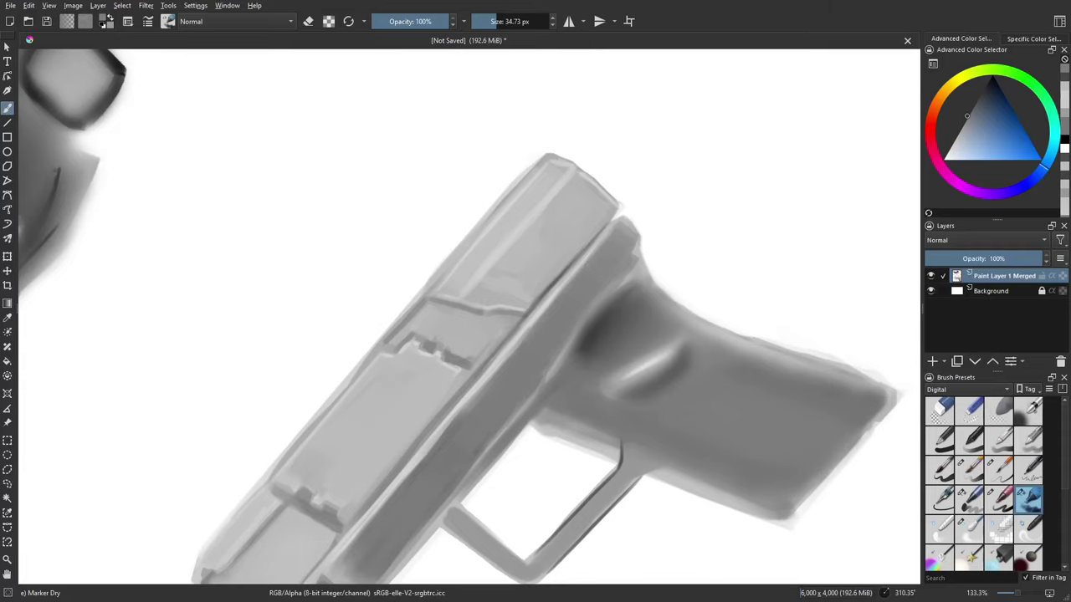
{"action": "left_click_drag", "start_coordinate": [494, 439], "coordinate": [544, 363]}
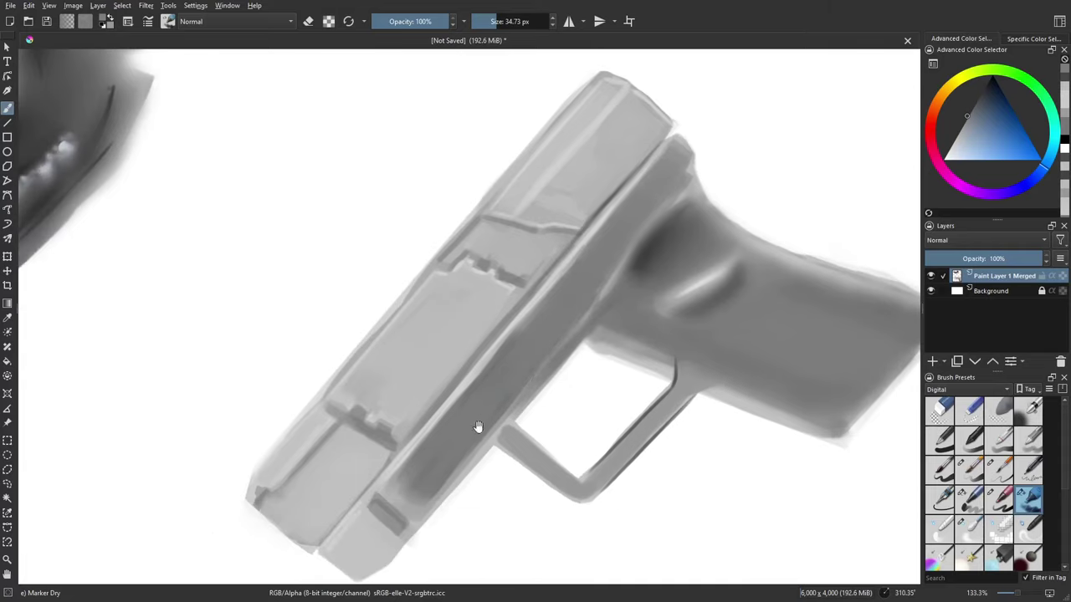
{"action": "left_click_drag", "start_coordinate": [478, 426], "coordinate": [553, 337]}
{"action": "mouse_move", "coordinate": [530, 391]}
{"action": "left_mouse_down"}
{"action": "mouse_move", "coordinate": [579, 331]}
{"action": "mouse_move", "coordinate": [518, 412]}
{"action": "left_mouse_up"}
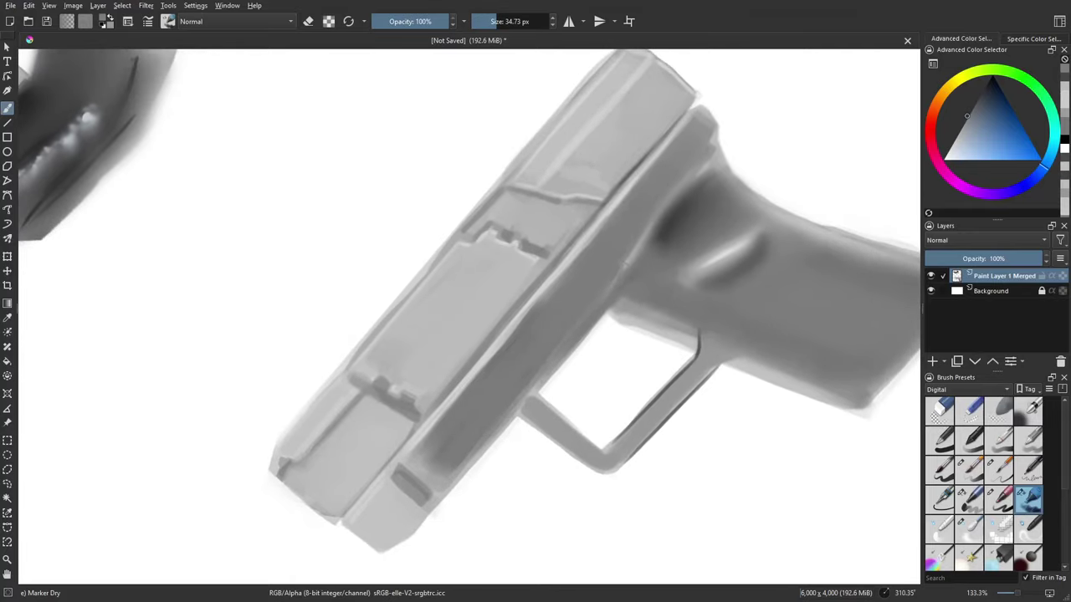
Step: Paint the frame's light front tip with mid grey and darken the short crossing slot behind it
{"action": "mouse_move", "coordinate": [419, 494]}
{"action": "left_mouse_down"}
{"action": "mouse_move", "coordinate": [494, 390]}
{"action": "mouse_move", "coordinate": [520, 384]}
{"action": "mouse_move", "coordinate": [531, 348]}
{"action": "left_mouse_up"}
{"action": "mouse_move", "coordinate": [494, 381]}
{"action": "left_mouse_down"}
{"action": "mouse_move", "coordinate": [515, 358]}
{"action": "mouse_move", "coordinate": [529, 373]}
{"action": "mouse_move", "coordinate": [495, 394]}
{"action": "left_mouse_up"}
{"action": "left_click_drag", "start_coordinate": [537, 321], "coordinate": [492, 390]}
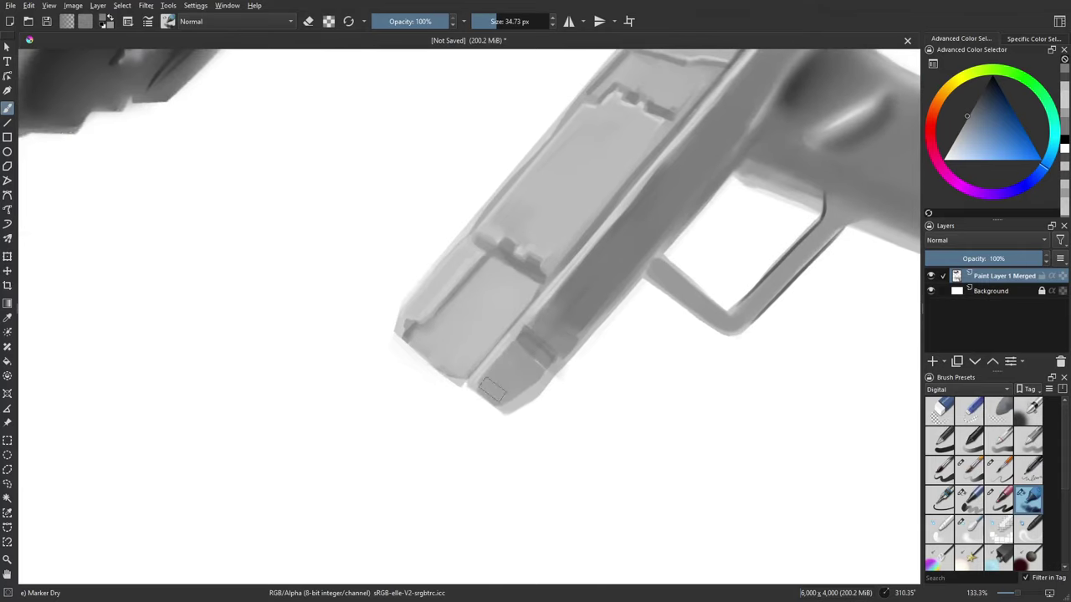
{"action": "mouse_move", "coordinate": [550, 348]}
{"action": "left_mouse_down"}
{"action": "mouse_move", "coordinate": [510, 393]}
{"action": "mouse_move", "coordinate": [561, 351]}
{"action": "left_mouse_up"}
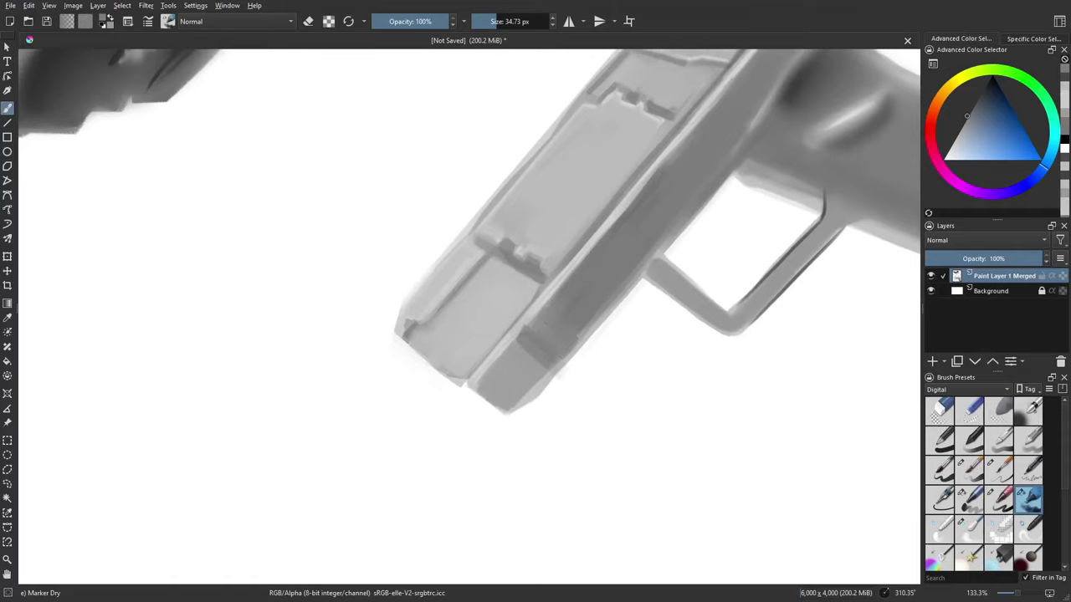
{"action": "left_click_drag", "start_coordinate": [993, 118], "coordinate": [972, 106]}
{"action": "left_click_drag", "start_coordinate": [555, 342], "coordinate": [537, 342]}
{"action": "left_click_drag", "start_coordinate": [671, 328], "coordinate": [572, 491]}
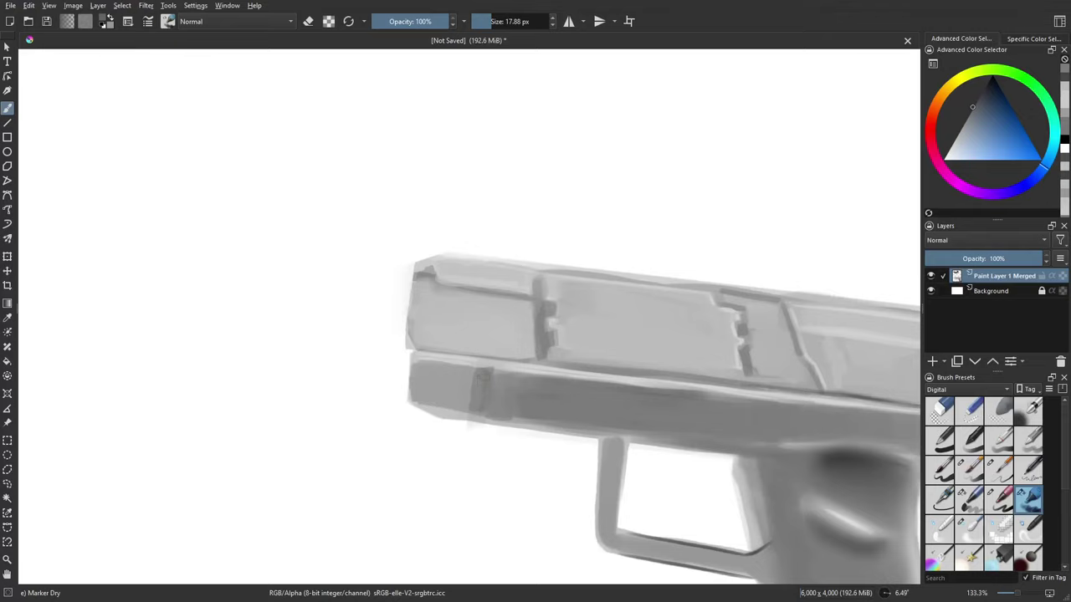
Step: Sample the grip's grey and paint a flared joint where the trigger guard's front arm meets the frame
{"action": "left_click_drag", "start_coordinate": [617, 408], "coordinate": [598, 375]}
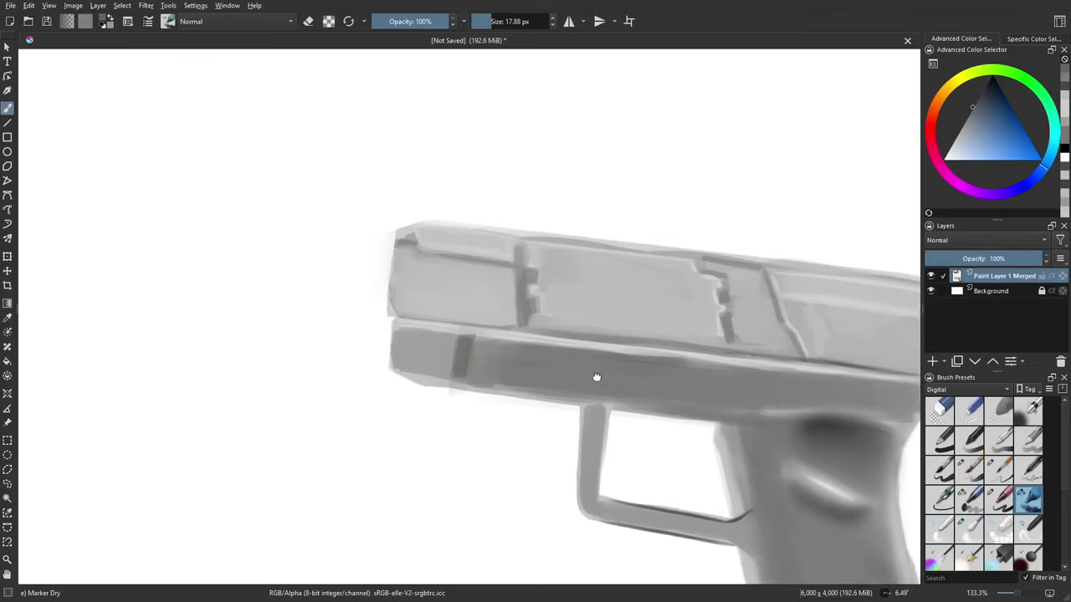
{"action": "left_click_drag", "start_coordinate": [752, 416], "coordinate": [577, 335]}
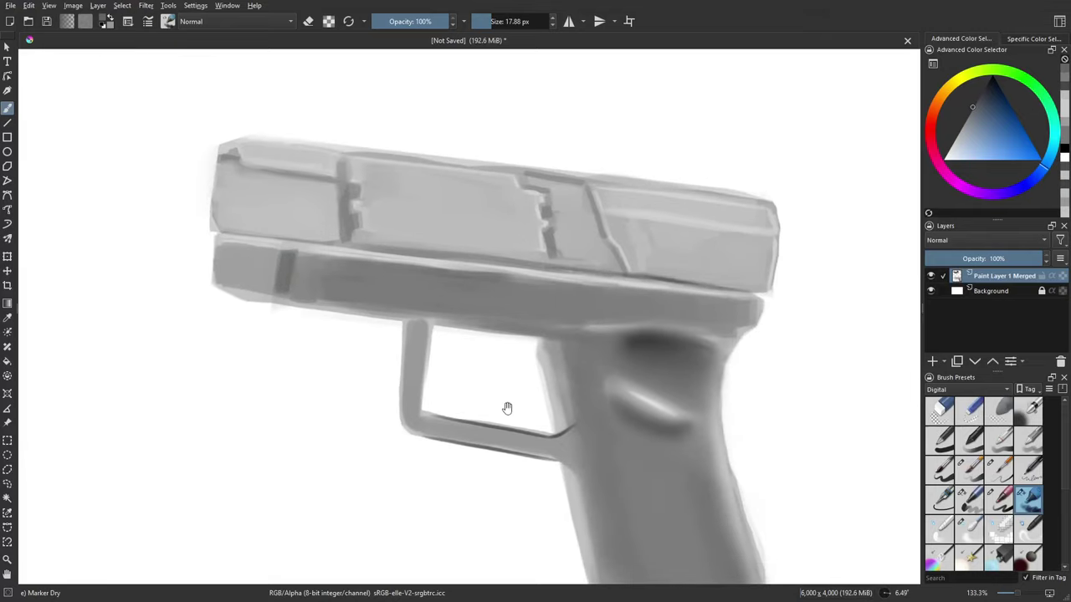
{"action": "left_click_drag", "start_coordinate": [505, 406], "coordinate": [433, 359]}
{"action": "left_click_drag", "start_coordinate": [426, 286], "coordinate": [441, 418]}
{"action": "left_click_drag", "start_coordinate": [383, 310], "coordinate": [407, 363]}
{"action": "left_click", "coordinate": [648, 351], "text": "ctrl"}
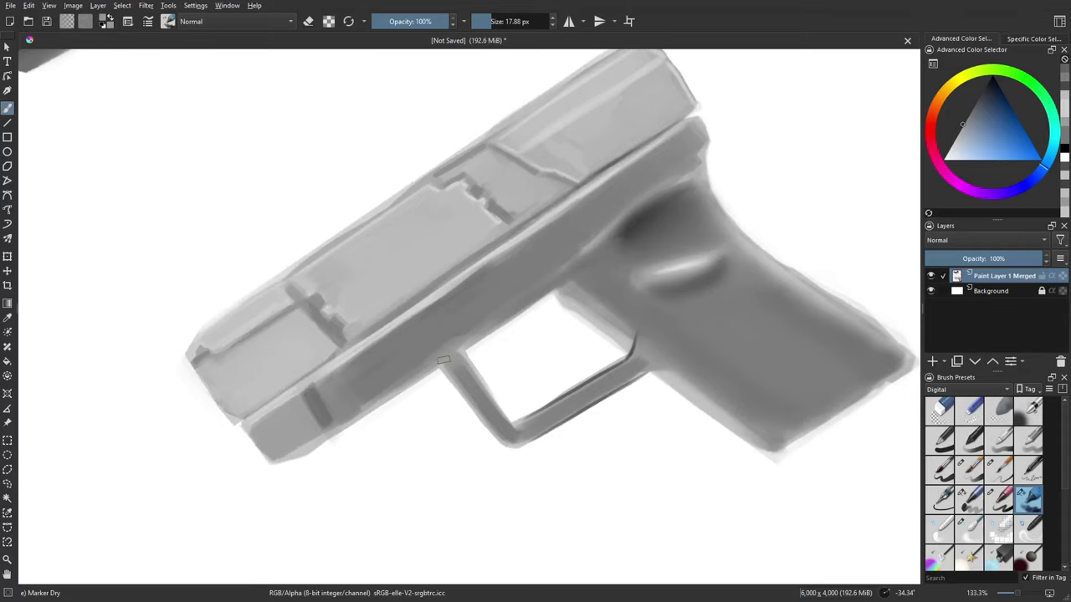
{"action": "left_click_drag", "start_coordinate": [455, 353], "coordinate": [436, 363]}
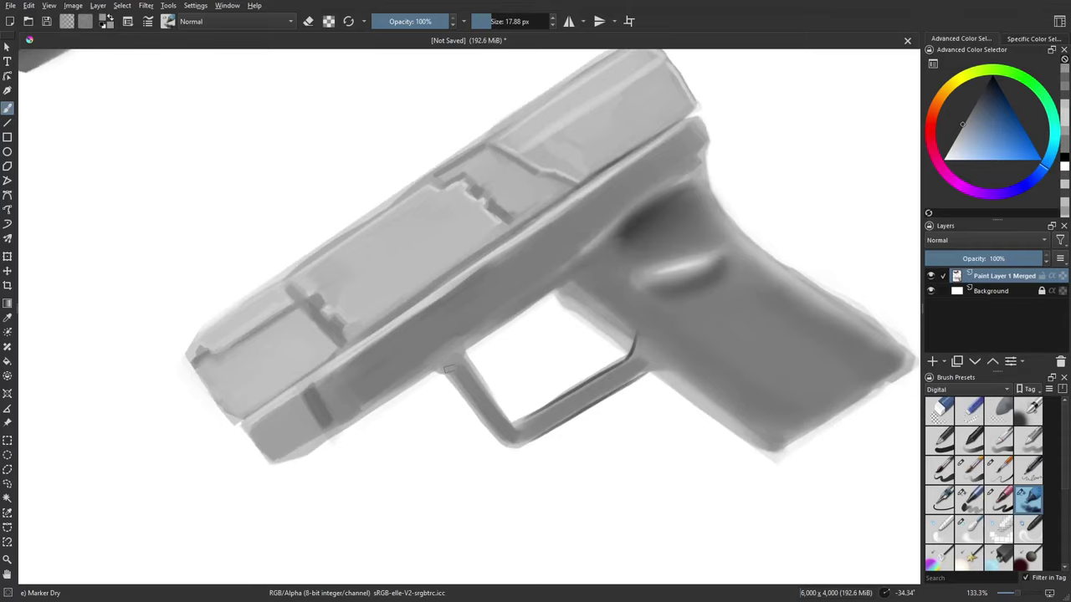
{"action": "mouse_move", "coordinate": [628, 340]}
{"action": "left_mouse_down"}
{"action": "mouse_move", "coordinate": [683, 323]}
{"action": "mouse_move", "coordinate": [578, 430]}
{"action": "mouse_move", "coordinate": [551, 423]}
{"action": "left_mouse_up"}
Step: Erase stray grey inside the trigger guard opening and trim the grip's front edge below the guard, undoing the first trim
{"action": "key", "text": "e"}
{"action": "mouse_move", "coordinate": [540, 361]}
{"action": "left_mouse_down"}
{"action": "mouse_move", "coordinate": [563, 443]}
{"action": "mouse_move", "coordinate": [554, 378]}
{"action": "left_mouse_up"}
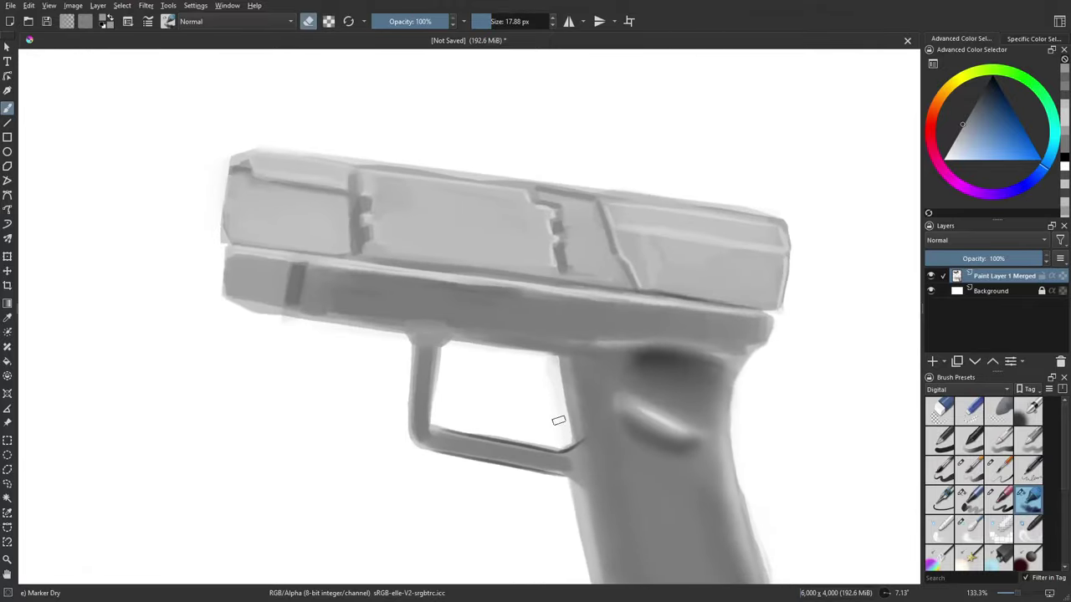
{"action": "scroll", "coordinate": [554, 422], "scroll_direction": "down", "scroll_amount": 5}
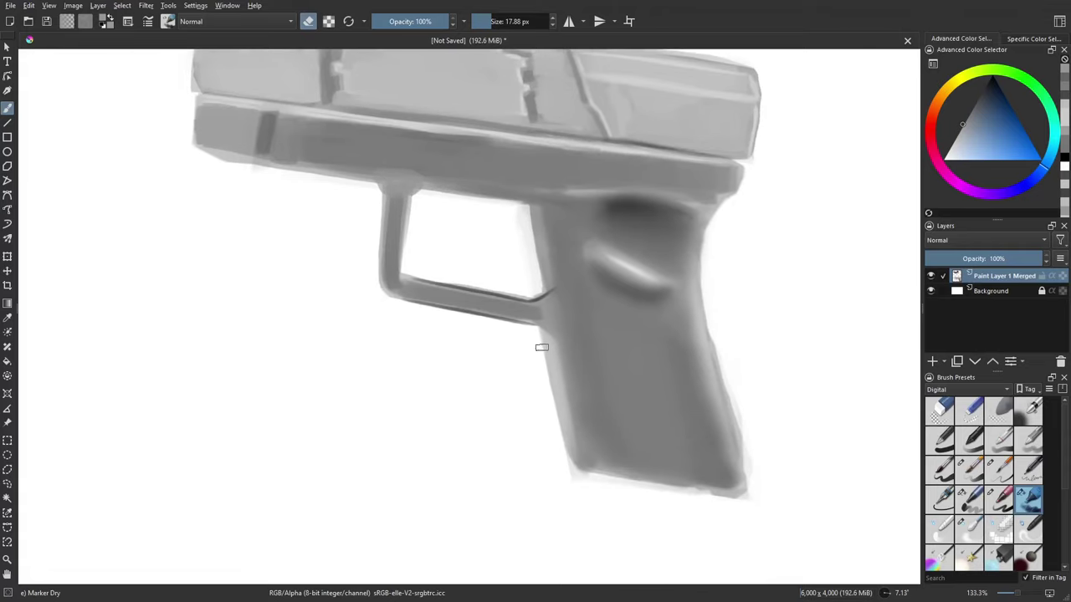
{"action": "left_click_drag", "start_coordinate": [540, 333], "coordinate": [562, 447]}
{"action": "key", "text": "ctrl+z"}
{"action": "mouse_move", "coordinate": [537, 333]}
{"action": "left_mouse_down"}
{"action": "mouse_move", "coordinate": [562, 465]}
{"action": "mouse_move", "coordinate": [430, 377]}
{"action": "mouse_move", "coordinate": [523, 421]}
{"action": "mouse_move", "coordinate": [438, 445]}
{"action": "mouse_move", "coordinate": [444, 466]}
{"action": "mouse_move", "coordinate": [478, 473]}
{"action": "mouse_move", "coordinate": [447, 447]}
{"action": "mouse_move", "coordinate": [544, 408]}
{"action": "left_mouse_up"}
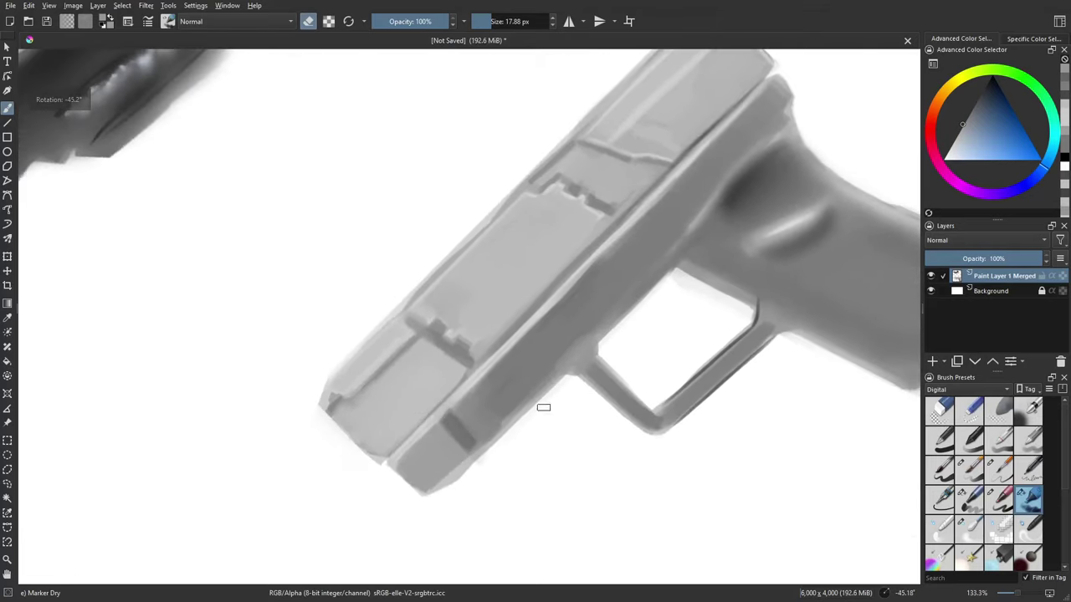
Step: Add a new paint layer and cover the slide's front notched seam with light grey
{"action": "left_click", "coordinate": [933, 362]}
{"action": "key", "text": "e"}
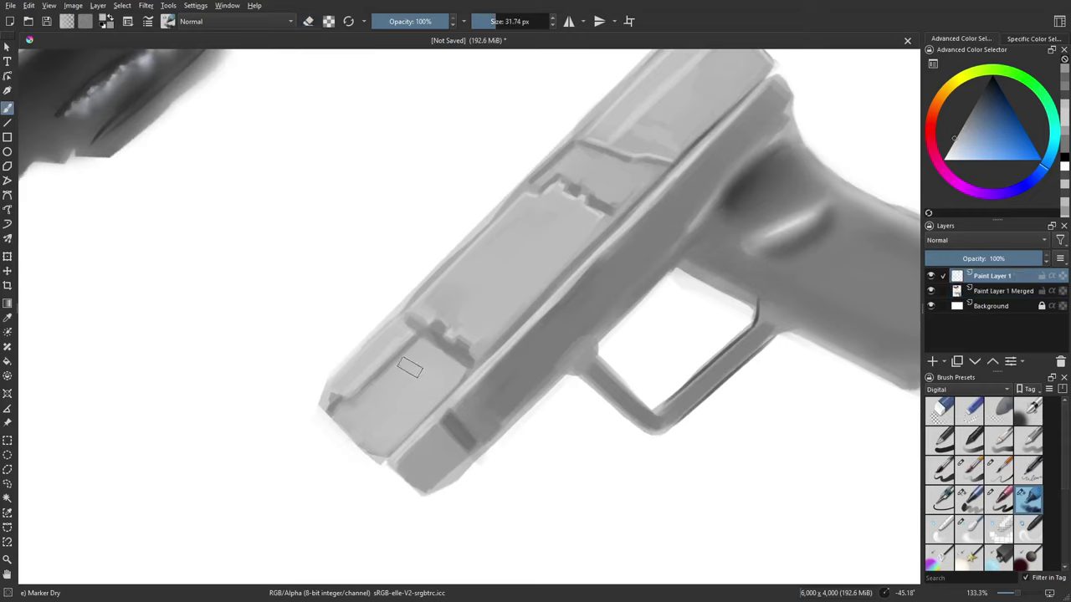
{"action": "mouse_move", "coordinate": [410, 368]}
{"action": "left_mouse_down"}
{"action": "mouse_move", "coordinate": [471, 306]}
{"action": "mouse_move", "coordinate": [431, 350]}
{"action": "mouse_move", "coordinate": [477, 313]}
{"action": "mouse_move", "coordinate": [436, 363]}
{"action": "mouse_move", "coordinate": [478, 332]}
{"action": "mouse_move", "coordinate": [459, 364]}
{"action": "left_mouse_up"}
{"action": "mouse_move", "coordinate": [472, 322]}
{"action": "left_mouse_down"}
{"action": "mouse_move", "coordinate": [428, 357]}
{"action": "mouse_move", "coordinate": [432, 318]}
{"action": "left_mouse_up"}
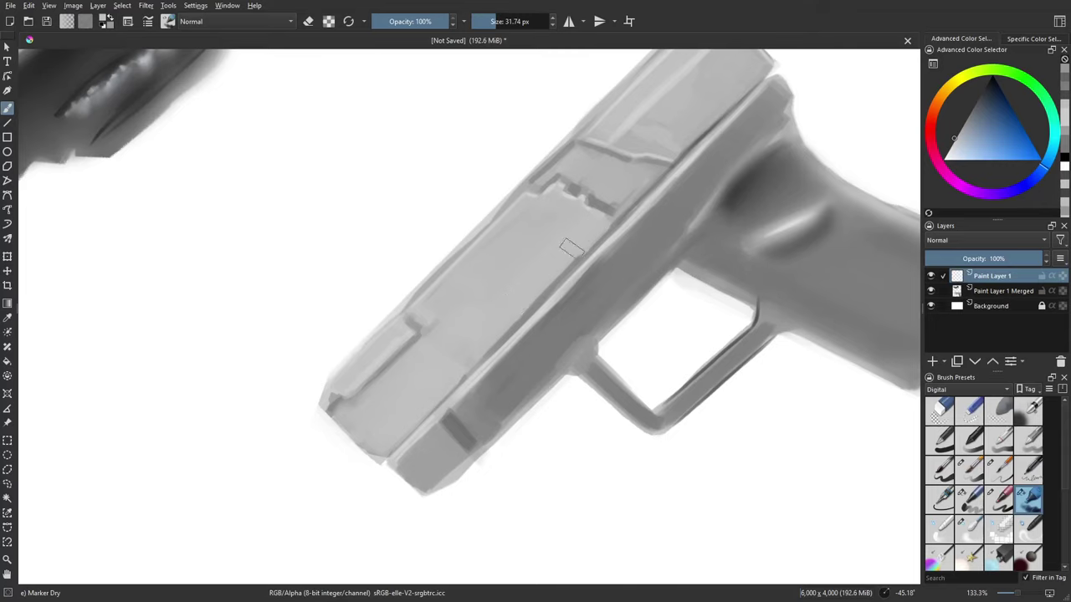
{"action": "left_click_drag", "start_coordinate": [519, 306], "coordinate": [469, 407]}
{"action": "left_click_drag", "start_coordinate": [338, 388], "coordinate": [368, 474]}
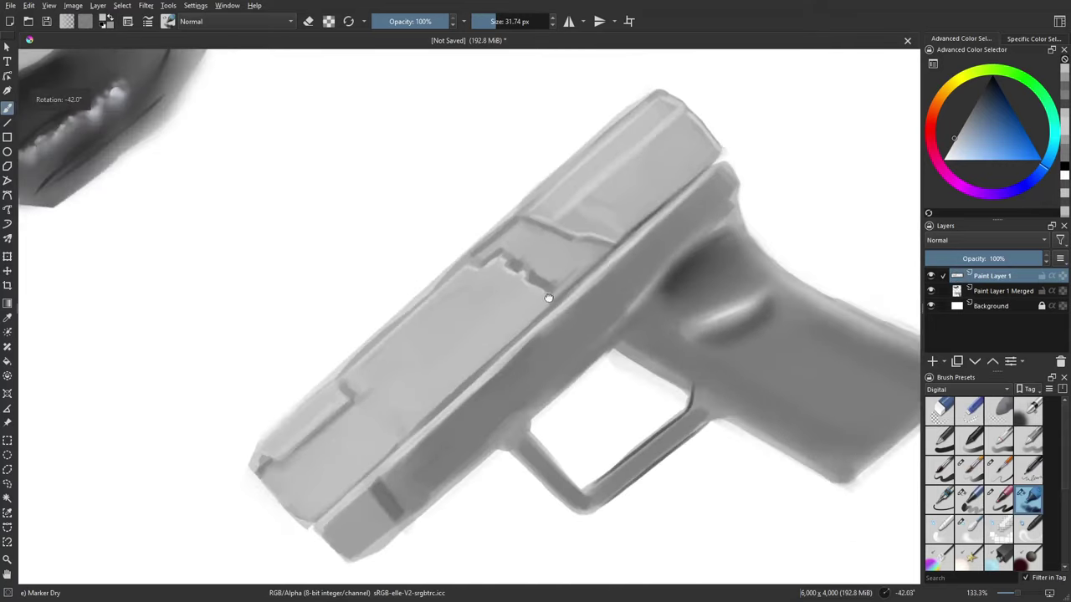
Step: Sample the slide's light grey, paint over the rear notched and diagonal seams, and compare with the layer hidden and shown
{"action": "left_click", "coordinate": [586, 220], "text": "ctrl"}
{"action": "mouse_move", "coordinate": [549, 298]}
{"action": "left_mouse_down"}
{"action": "mouse_move", "coordinate": [529, 315]}
{"action": "mouse_move", "coordinate": [520, 279]}
{"action": "mouse_move", "coordinate": [509, 291]}
{"action": "left_mouse_up"}
{"action": "left_click_drag", "start_coordinate": [555, 253], "coordinate": [569, 252]}
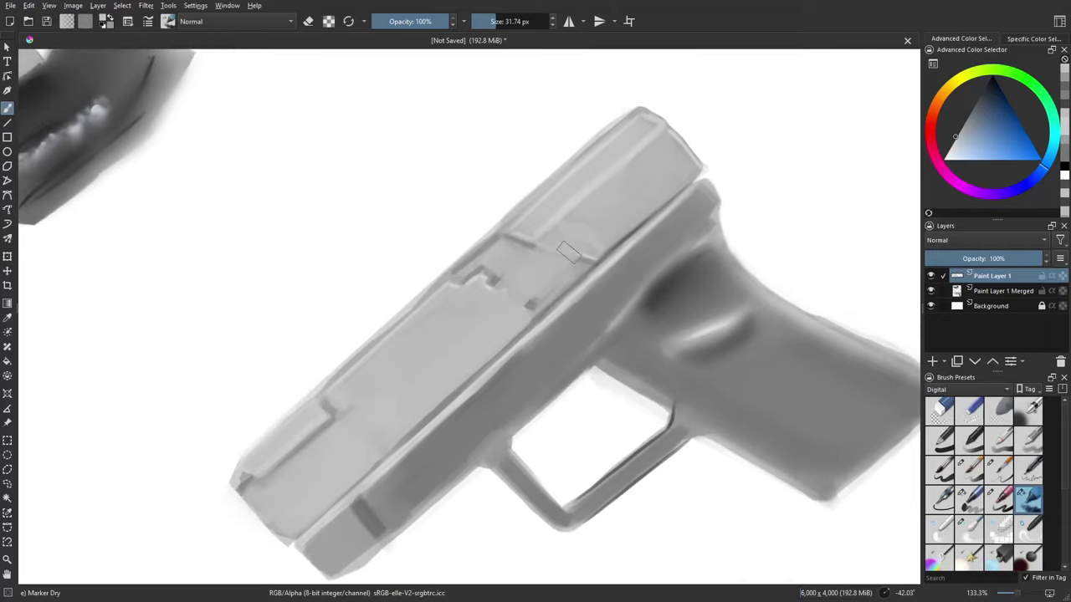
{"action": "mouse_move", "coordinate": [537, 290]}
{"action": "left_mouse_down"}
{"action": "mouse_move", "coordinate": [590, 251]}
{"action": "mouse_move", "coordinate": [520, 297]}
{"action": "mouse_move", "coordinate": [501, 338]}
{"action": "mouse_move", "coordinate": [528, 311]}
{"action": "mouse_move", "coordinate": [548, 261]}
{"action": "mouse_move", "coordinate": [480, 310]}
{"action": "mouse_move", "coordinate": [530, 264]}
{"action": "mouse_move", "coordinate": [496, 291]}
{"action": "mouse_move", "coordinate": [473, 350]}
{"action": "left_mouse_up"}
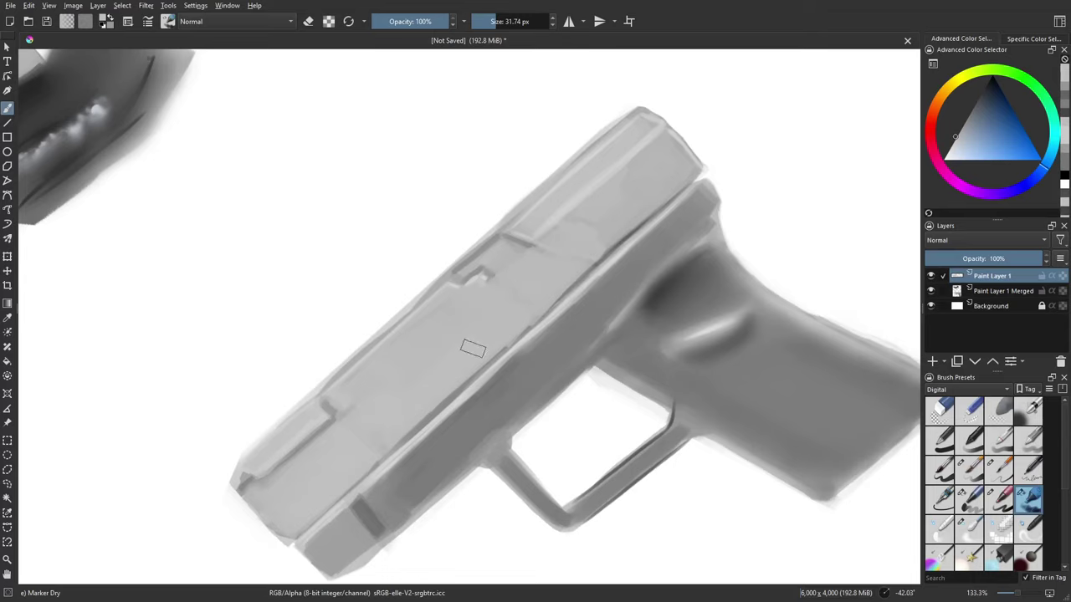
{"action": "left_click", "coordinate": [931, 277]}
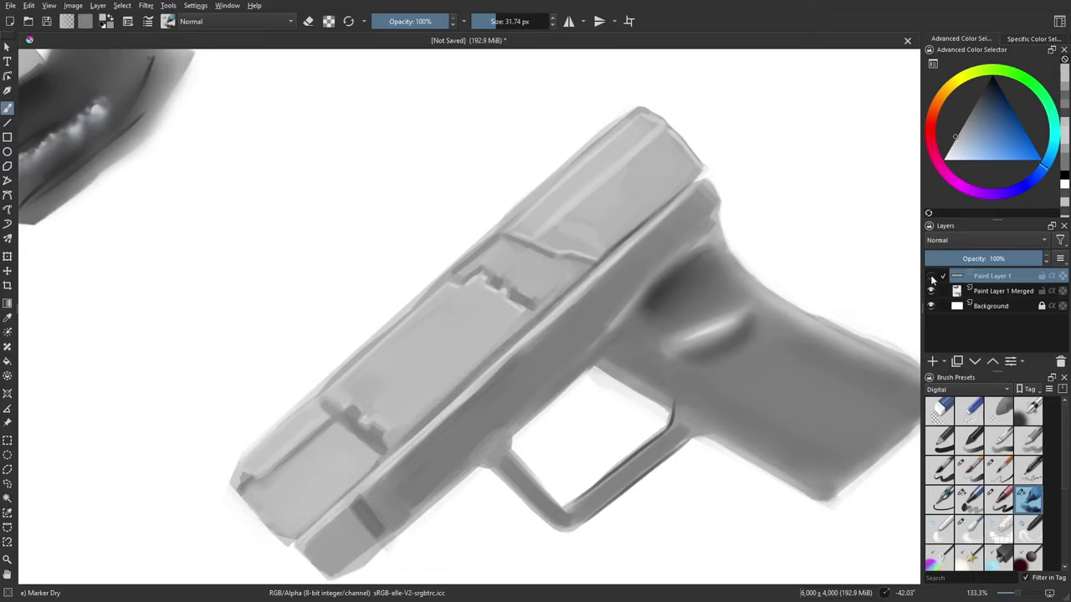
{"action": "left_click", "coordinate": [932, 277]}
Step: Reduce the brush to 19.54 px and paint over the remaining seam fragments near the slide's upper edge and rear section
{"action": "left_click_drag", "start_coordinate": [550, 304], "coordinate": [629, 357]}
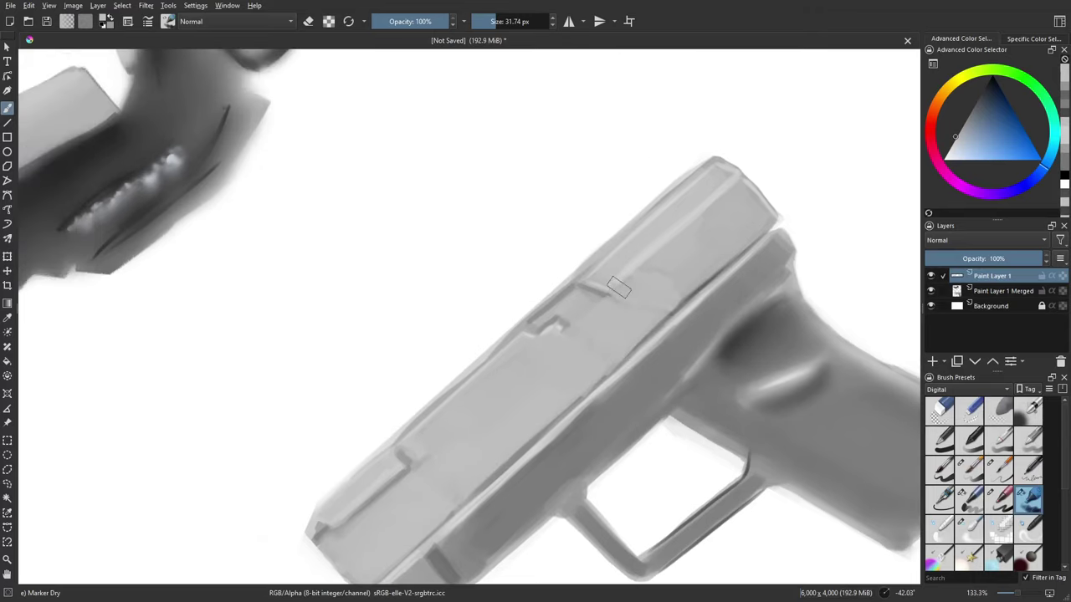
{"action": "key", "text": "bracketleft"}
{"action": "key", "text": "bracketleft"}
{"action": "left_click_drag", "start_coordinate": [533, 335], "coordinate": [602, 276]}
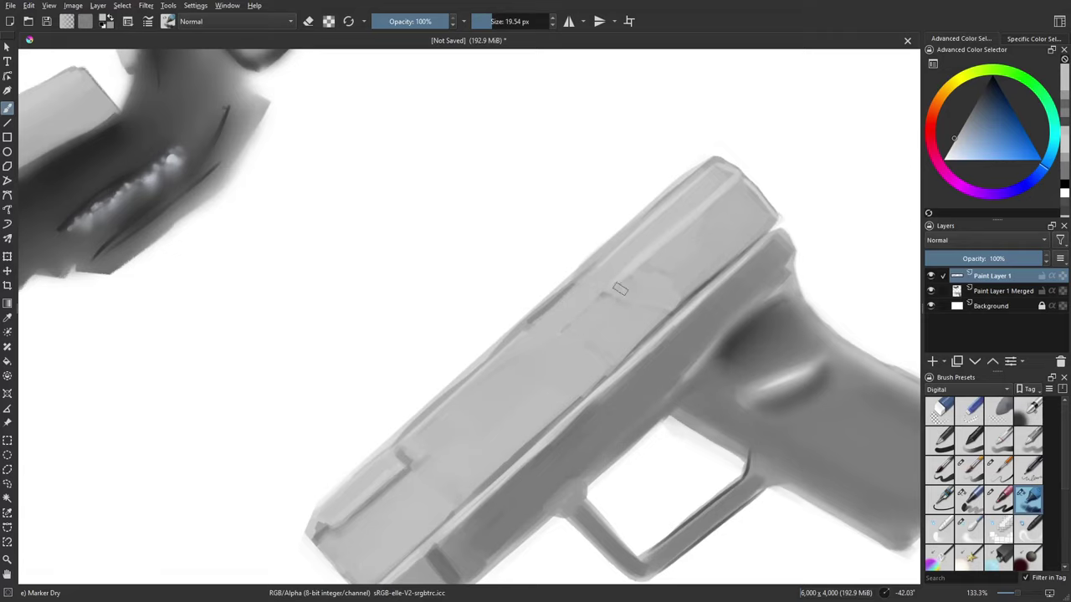
{"action": "left_click_drag", "start_coordinate": [673, 306], "coordinate": [654, 323]}
{"action": "left_click_drag", "start_coordinate": [588, 399], "coordinate": [585, 321]}
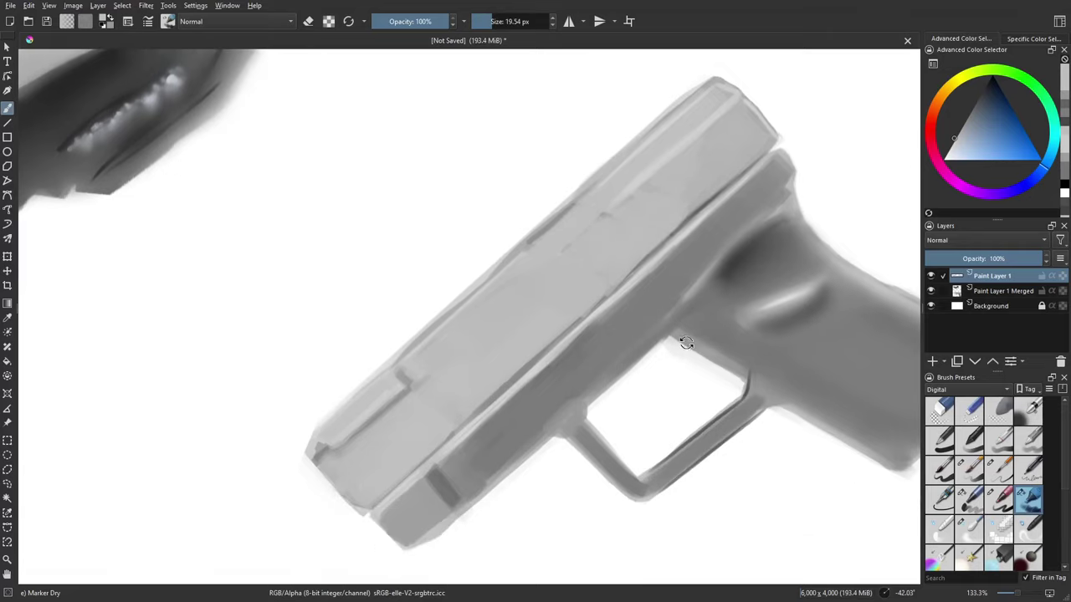
Step: Smooth the slide's light grey around the front recess's rear end and over the leftover marks towards the rear
{"action": "left_click_drag", "start_coordinate": [687, 343], "coordinate": [685, 355]}
{"action": "left_click_drag", "start_coordinate": [617, 414], "coordinate": [565, 387]}
{"action": "left_click_drag", "start_coordinate": [474, 404], "coordinate": [430, 426]}
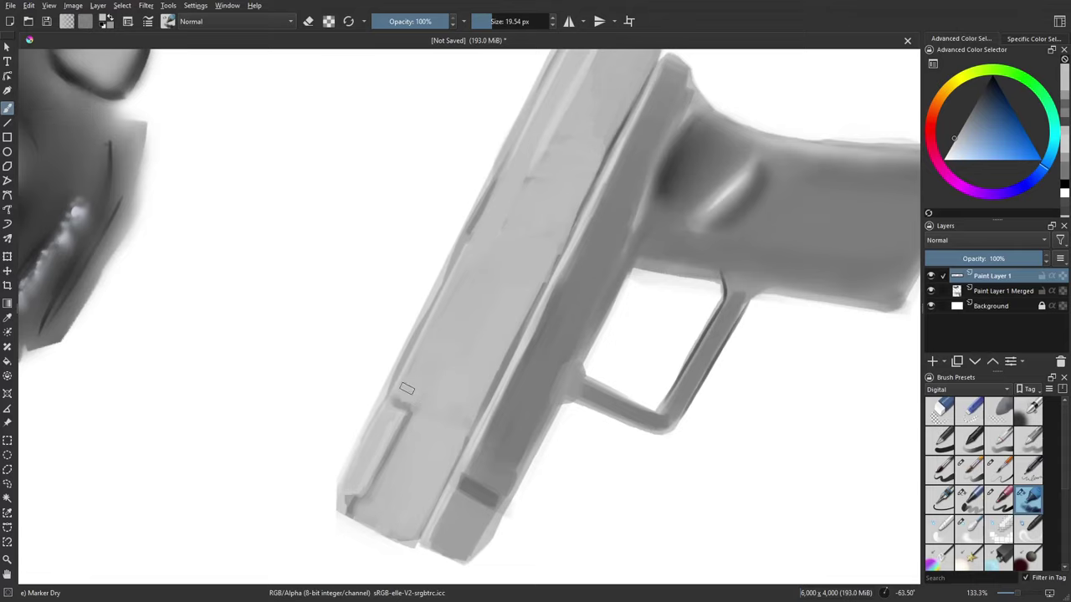
{"action": "left_click_drag", "start_coordinate": [435, 346], "coordinate": [419, 379]}
{"action": "mouse_move", "coordinate": [604, 377]}
{"action": "left_mouse_down"}
{"action": "mouse_move", "coordinate": [657, 418]}
{"action": "mouse_move", "coordinate": [621, 370]}
{"action": "left_mouse_up"}
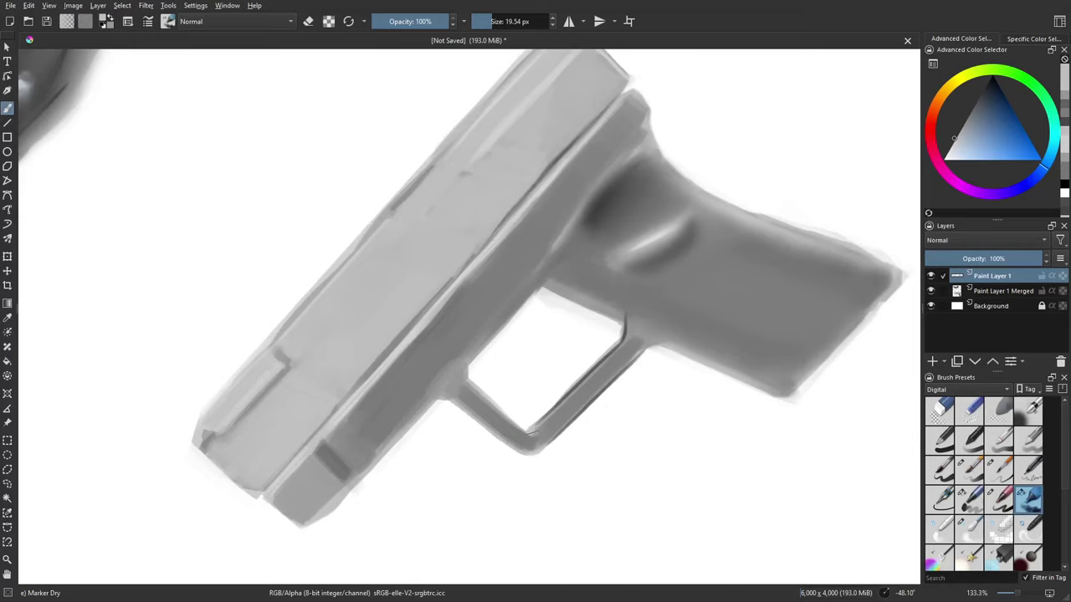
{"action": "left_click_drag", "start_coordinate": [487, 414], "coordinate": [548, 421]}
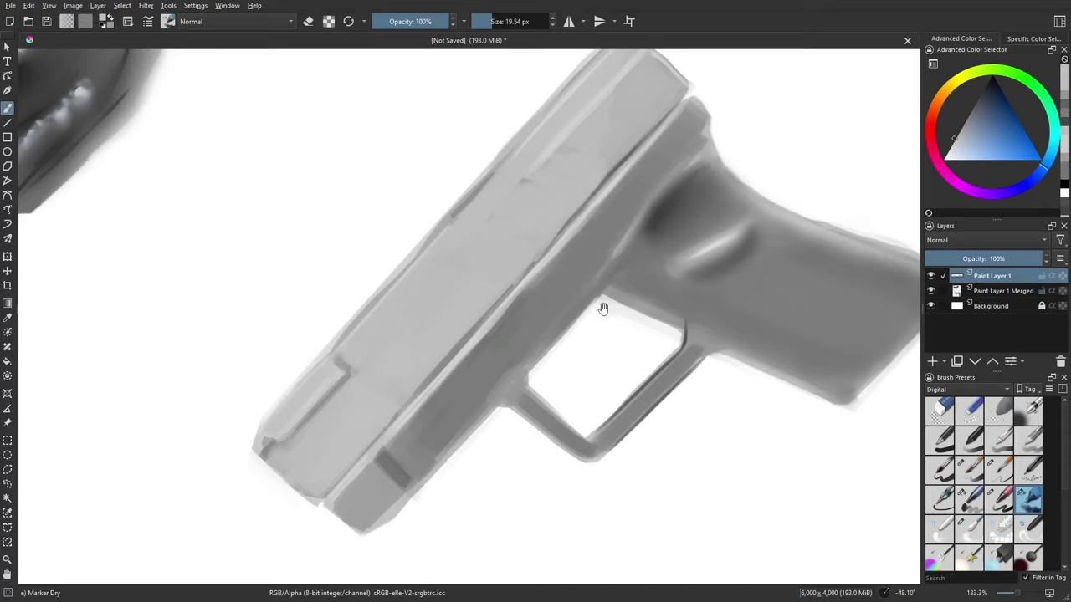
{"action": "scroll", "coordinate": [602, 364], "scroll_direction": "up", "scroll_amount": 3}
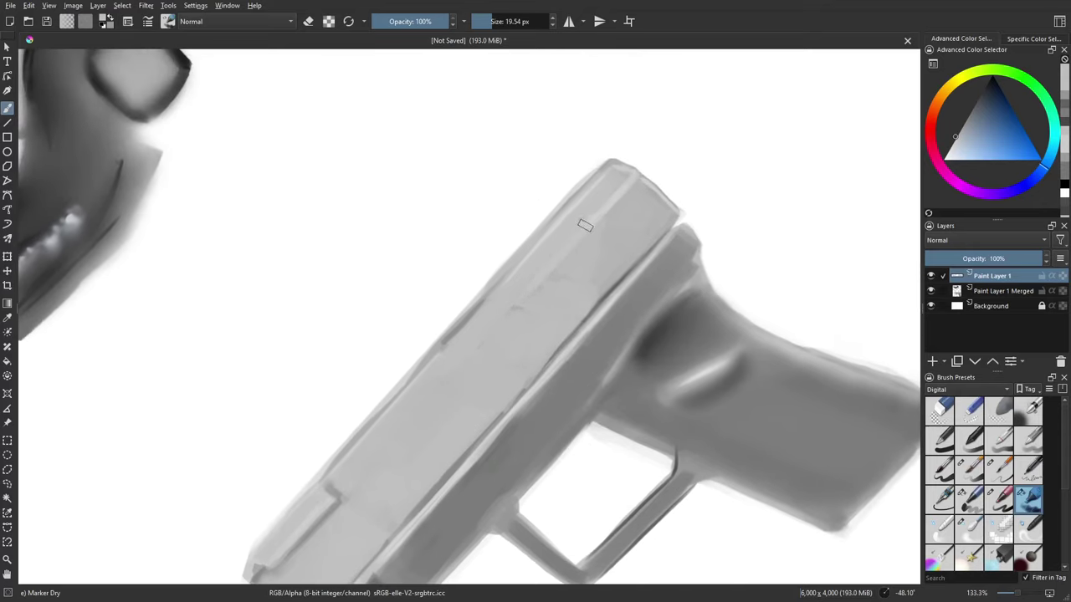
{"action": "left_click_drag", "start_coordinate": [512, 318], "coordinate": [508, 464]}
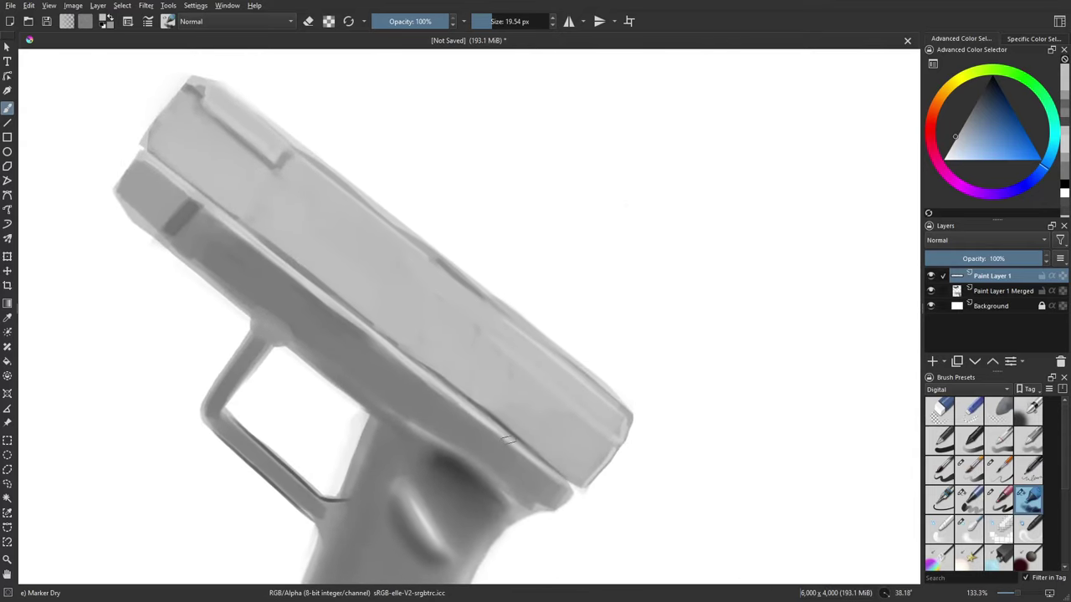
Step: Choose a lighter grey and draw a straight highlight about 393 px long along the slide's upper bevel with the Line tool
{"action": "left_click_drag", "start_coordinate": [962, 137], "coordinate": [936, 148]}
{"action": "mouse_move", "coordinate": [364, 291]}
{"action": "left_mouse_down"}
{"action": "mouse_move", "coordinate": [430, 414]}
{"action": "mouse_move", "coordinate": [635, 373]}
{"action": "left_mouse_up"}
{"action": "mouse_move", "coordinate": [494, 328]}
{"action": "left_mouse_down"}
{"action": "mouse_move", "coordinate": [653, 188]}
{"action": "mouse_move", "coordinate": [691, 172]}
{"action": "mouse_move", "coordinate": [683, 176]}
{"action": "left_mouse_up"}
{"action": "left_click_drag", "start_coordinate": [529, 343], "coordinate": [597, 290]}
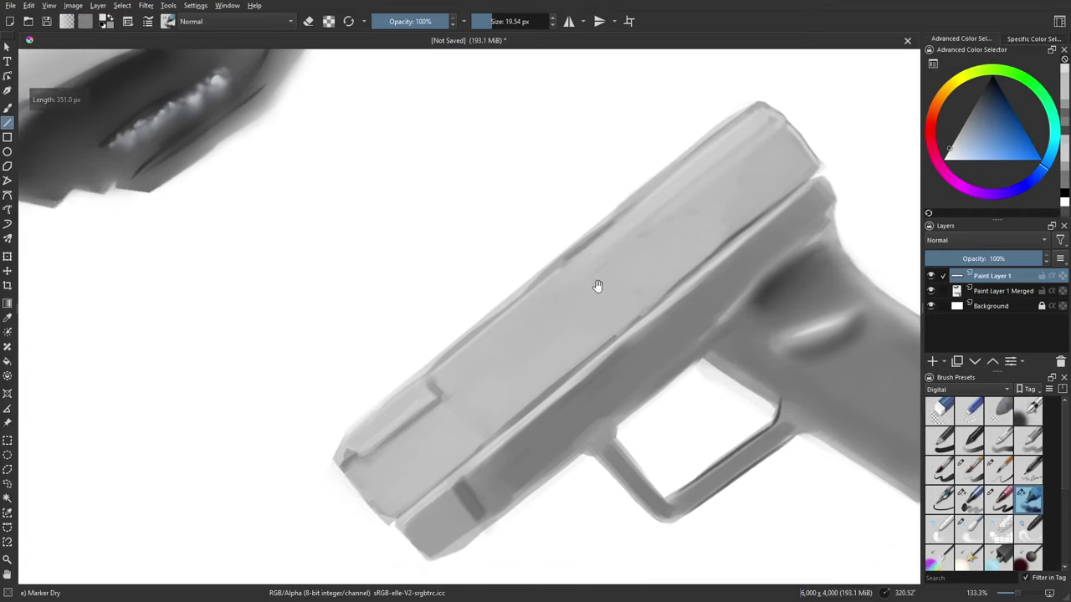
{"action": "left_click_drag", "start_coordinate": [436, 378], "coordinate": [645, 205]}
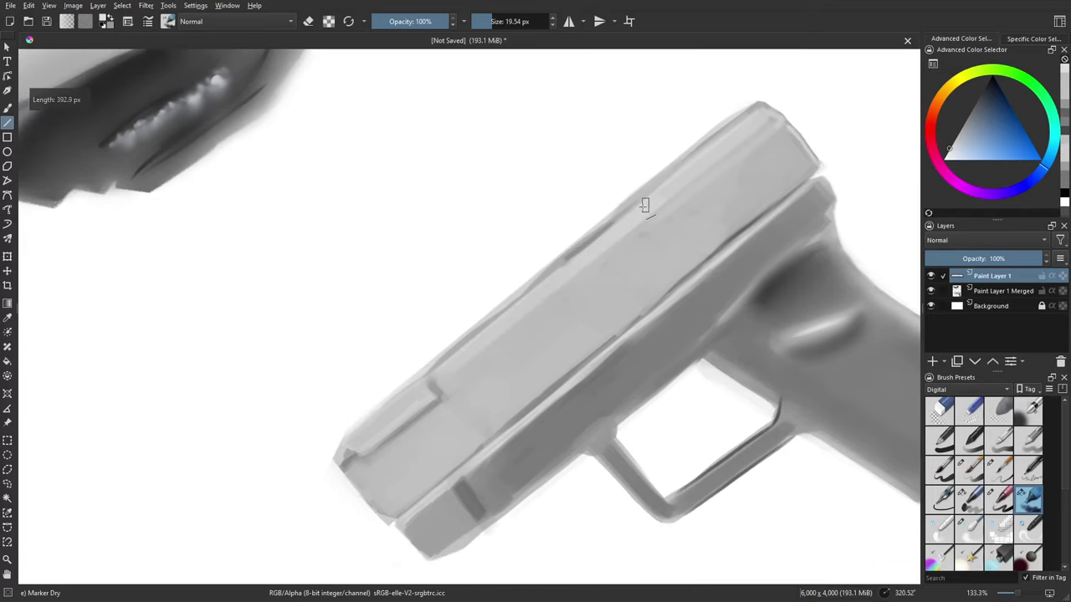
{"action": "left_click_drag", "start_coordinate": [573, 329], "coordinate": [533, 321]}
{"action": "left_click_drag", "start_coordinate": [593, 290], "coordinate": [480, 360]}
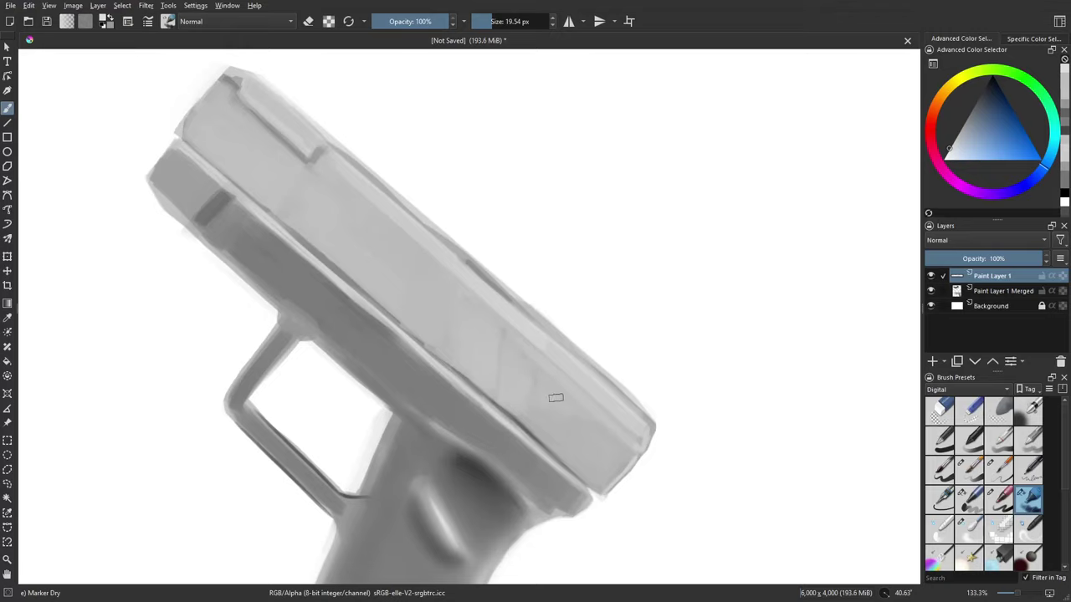
Step: Draw three parallel diagonal lines across the slide's rear in darker grey with the 10.75 px Marker Details brush, undoing a misplaced stroke
{"action": "left_click_drag", "start_coordinate": [725, 453], "coordinate": [612, 501]}
{"action": "left_click_drag", "start_coordinate": [465, 413], "coordinate": [491, 415]}
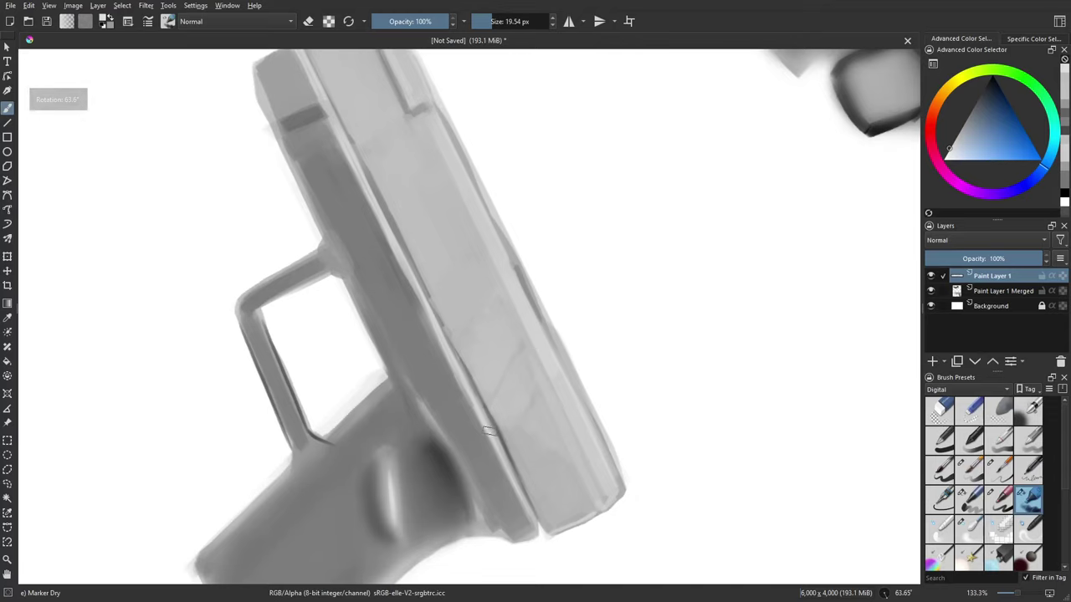
{"action": "left_click", "coordinate": [955, 120]}
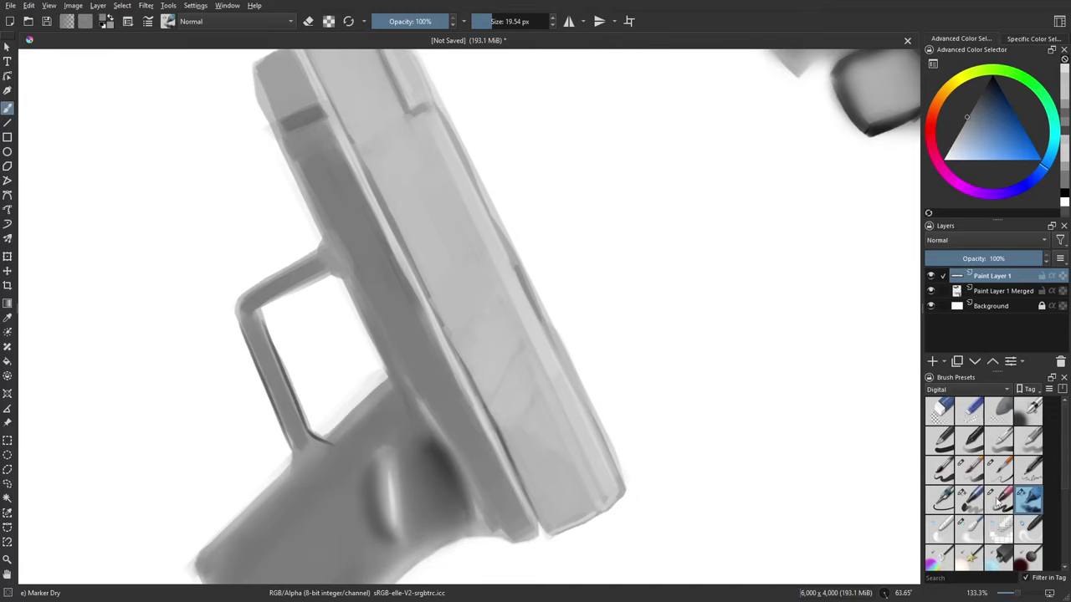
{"action": "left_click", "coordinate": [999, 501]}
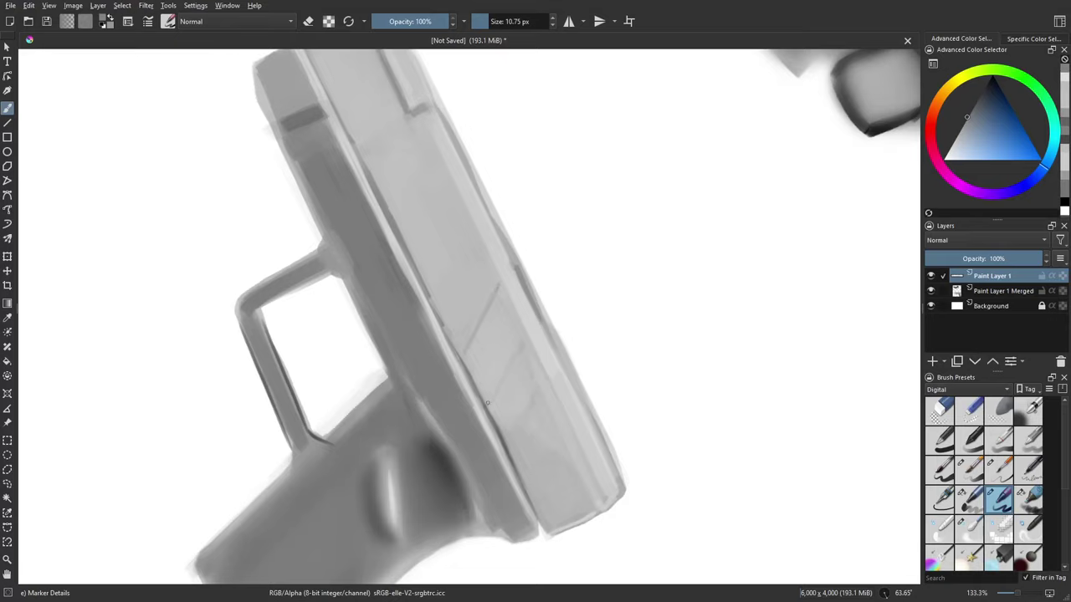
{"action": "left_click_drag", "start_coordinate": [488, 403], "coordinate": [521, 338]}
{"action": "key", "text": "ctrl+z"}
{"action": "left_click_drag", "start_coordinate": [519, 434], "coordinate": [471, 385]}
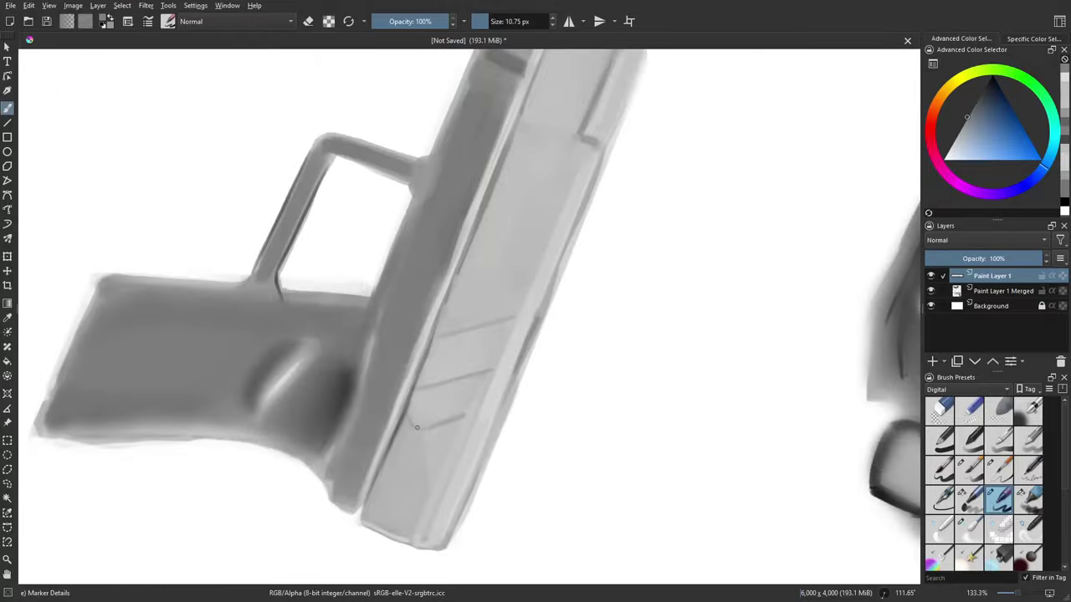
Step: Draw an oppositely slanted line at the slide's rear end so that it forms a chevron with the rearmost diagonal
{"action": "left_click_drag", "start_coordinate": [429, 440], "coordinate": [434, 400]}
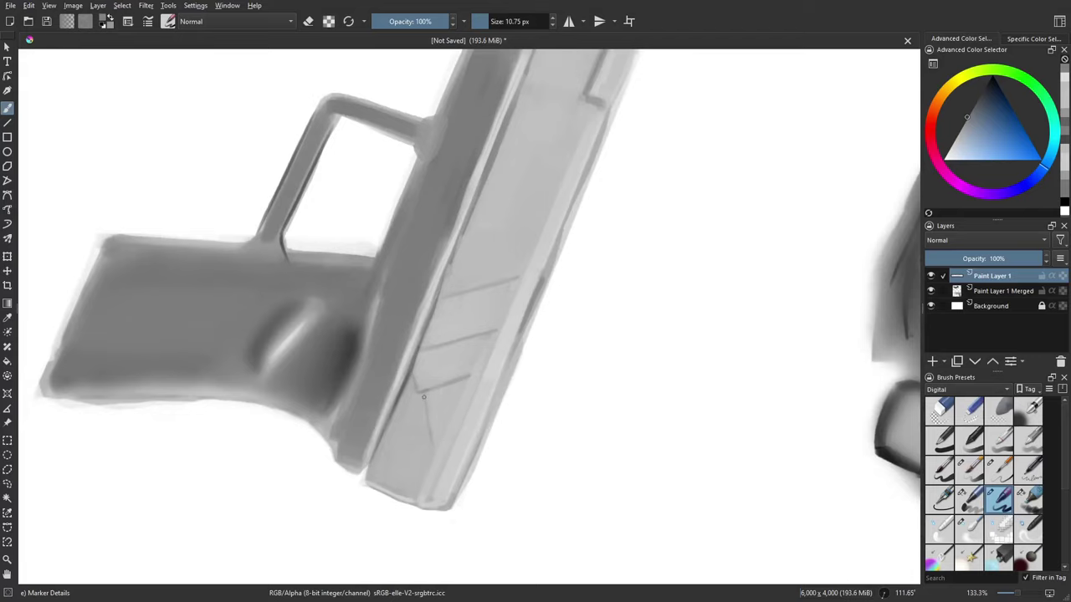
{"action": "left_click_drag", "start_coordinate": [424, 398], "coordinate": [432, 446]}
{"action": "left_click_drag", "start_coordinate": [413, 376], "coordinate": [443, 348]}
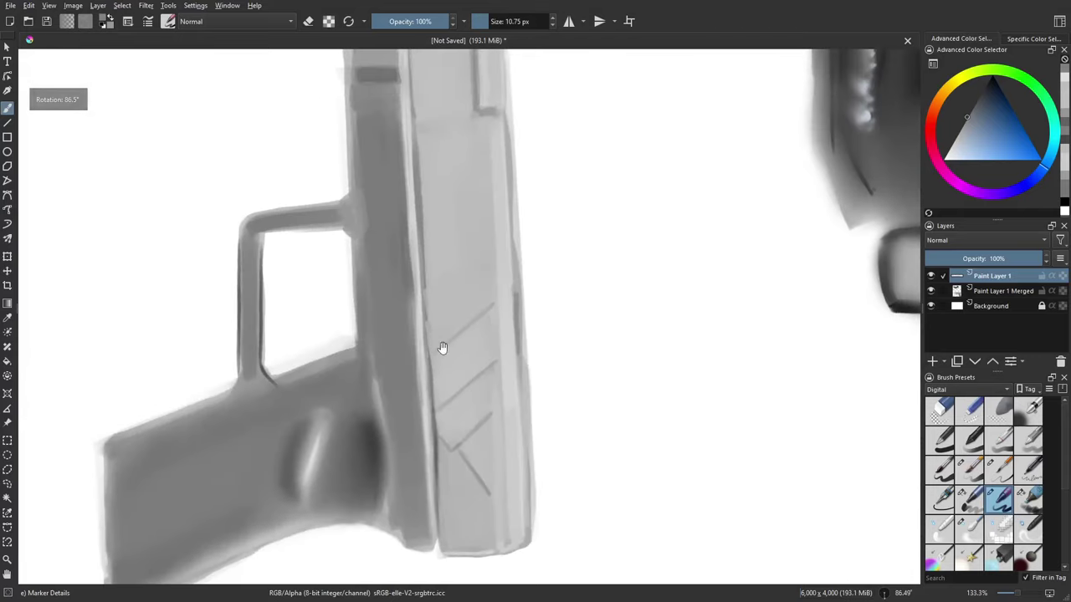
{"action": "scroll", "coordinate": [499, 360], "scroll_direction": "down", "scroll_amount": 1}
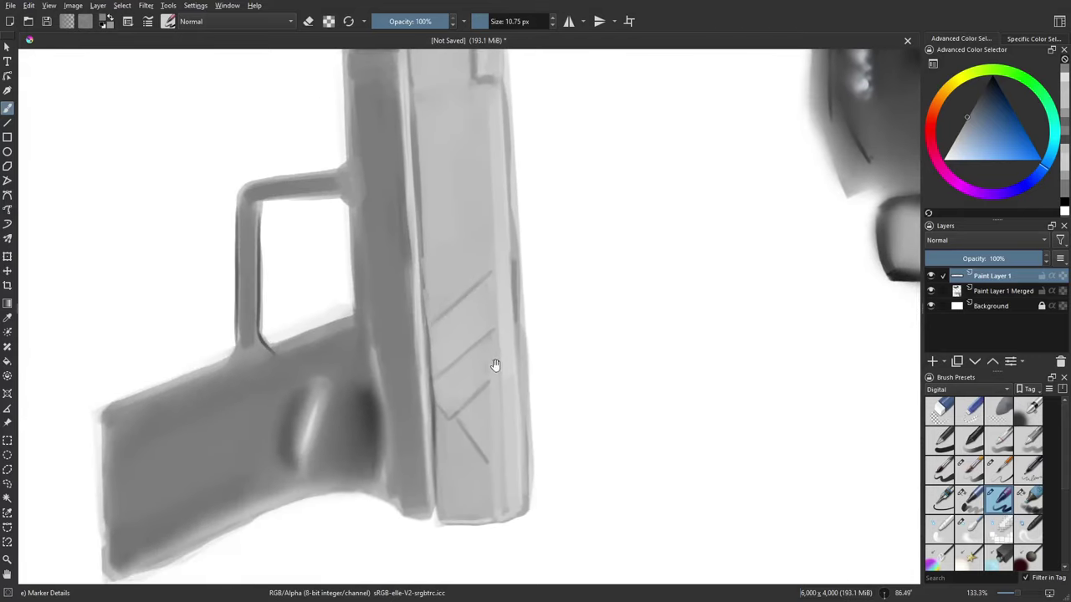
{"action": "scroll", "coordinate": [495, 365], "scroll_direction": "down", "scroll_amount": 1}
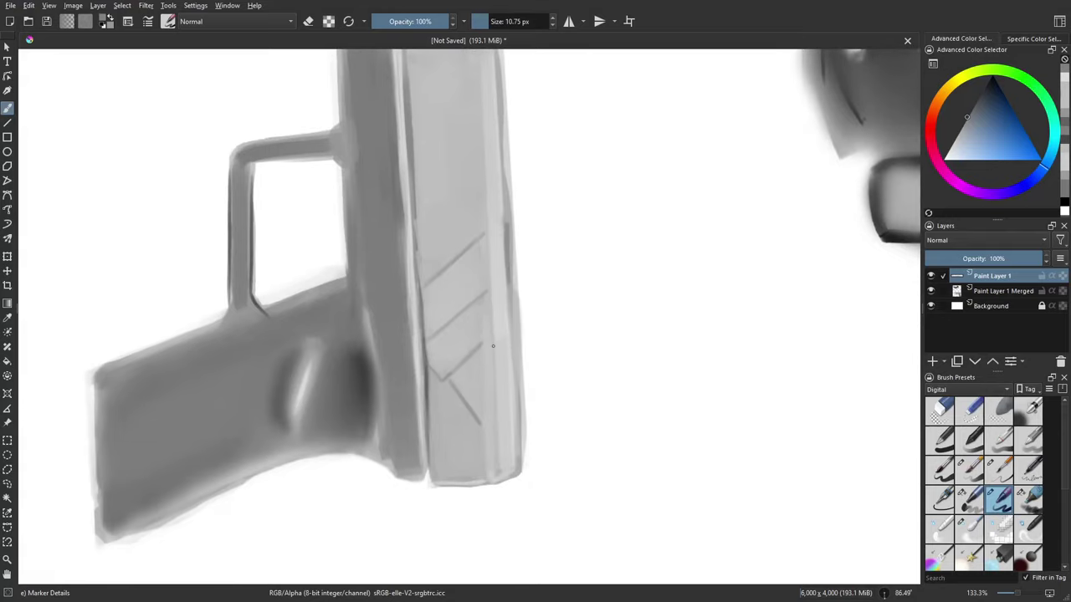
Step: Mark a short line across the bevel near the slide's rear and draw a straight dark line about 587 px long along the bevel's lower edge
{"action": "left_click_drag", "start_coordinate": [503, 346], "coordinate": [499, 326]}
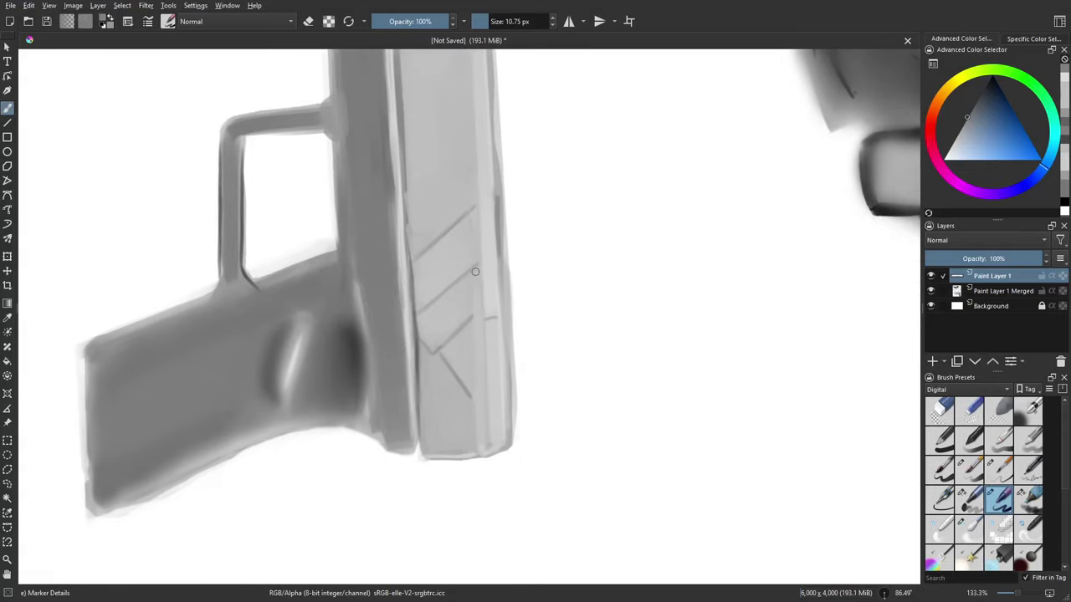
{"action": "key", "text": "v"}
{"action": "left_click_drag", "start_coordinate": [486, 451], "coordinate": [472, 193]}
{"action": "mouse_move", "coordinate": [480, 248]}
{"action": "left_mouse_down"}
{"action": "mouse_move", "coordinate": [485, 346]}
{"action": "mouse_move", "coordinate": [478, 333]}
{"action": "left_mouse_up"}
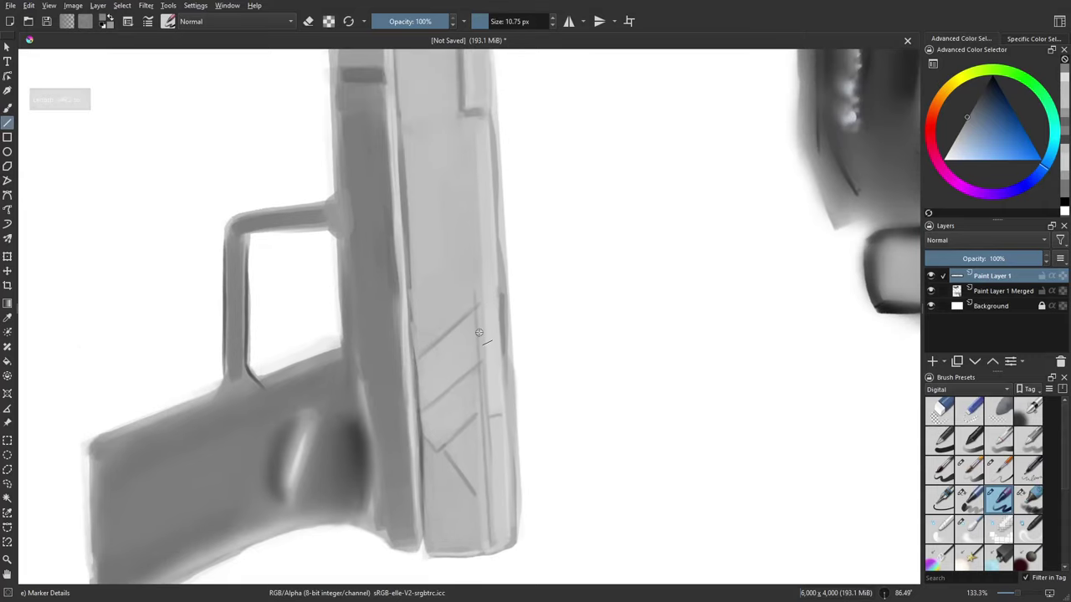
{"action": "scroll", "coordinate": [478, 333], "scroll_direction": "down", "scroll_amount": 1}
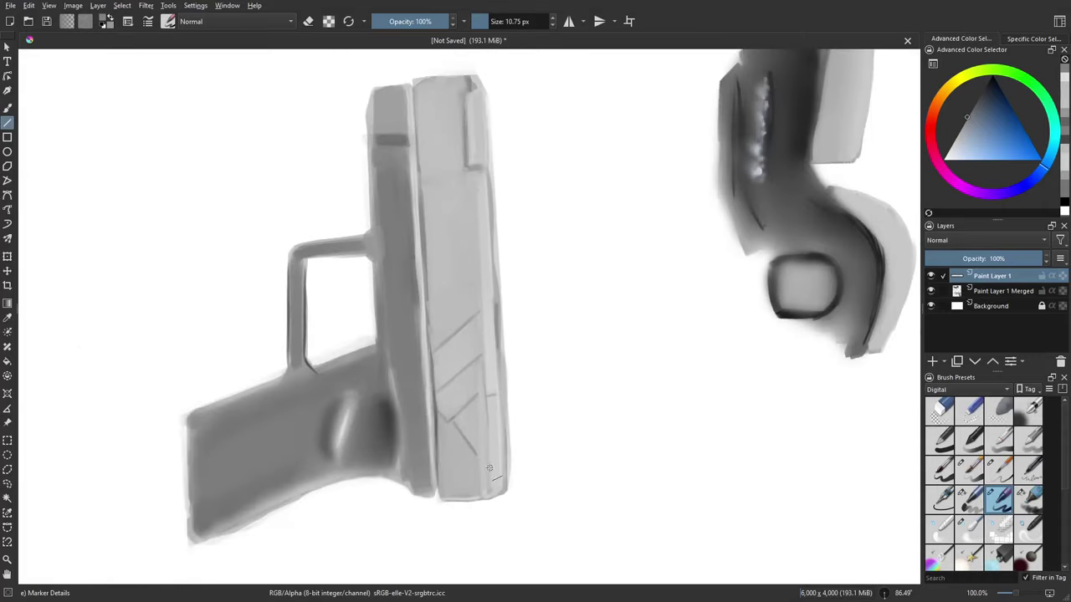
{"action": "left_click_drag", "start_coordinate": [489, 494], "coordinate": [483, 433]}
{"action": "key", "text": "ctrl+z"}
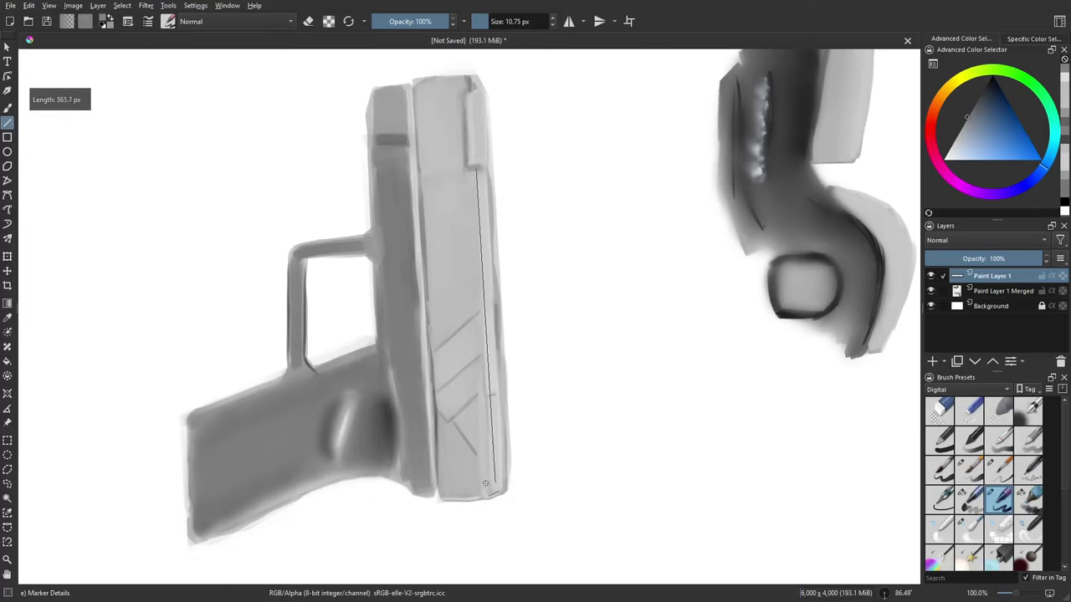
{"action": "left_click_drag", "start_coordinate": [485, 494], "coordinate": [481, 168]}
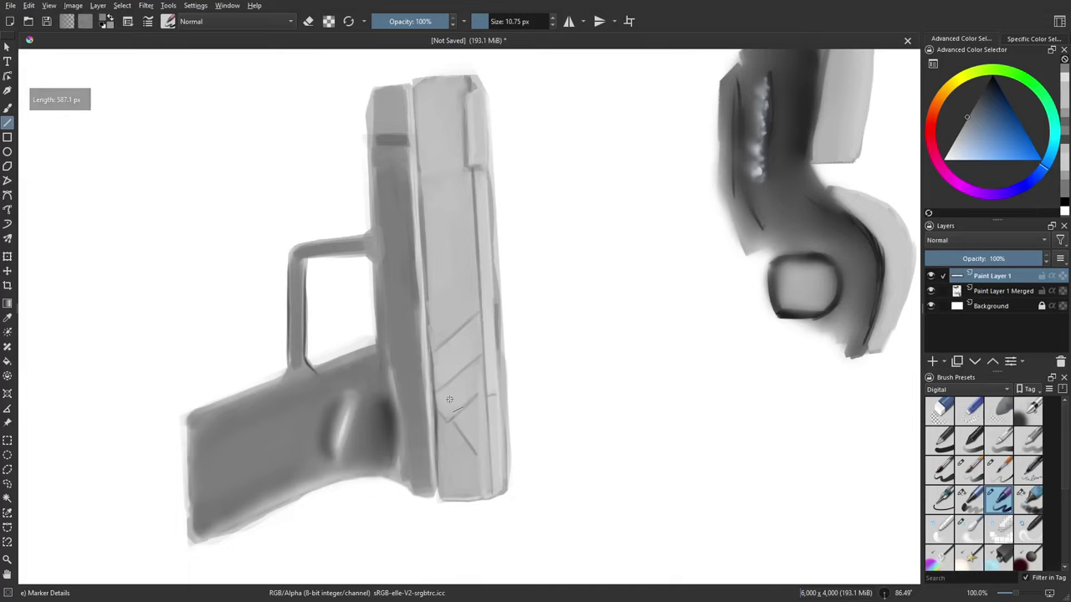
Step: Extend the rearmost parallel diagonal with the brush so that it meets the dark bevel line
{"action": "scroll", "coordinate": [456, 406], "scroll_direction": "up", "scroll_amount": 3}
{"action": "mouse_move", "coordinate": [449, 399]}
{"action": "left_mouse_down"}
{"action": "mouse_move", "coordinate": [380, 359]}
{"action": "mouse_move", "coordinate": [504, 373]}
{"action": "mouse_move", "coordinate": [530, 313]}
{"action": "mouse_move", "coordinate": [530, 360]}
{"action": "left_mouse_up"}
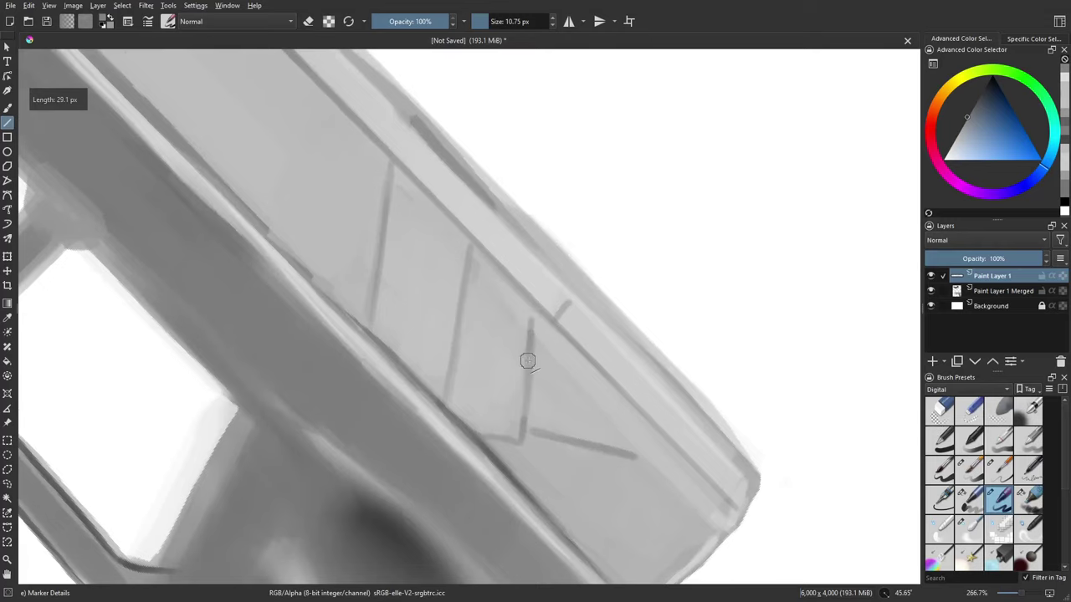
{"action": "key", "text": "b"}
{"action": "left_click_drag", "start_coordinate": [533, 312], "coordinate": [527, 367]}
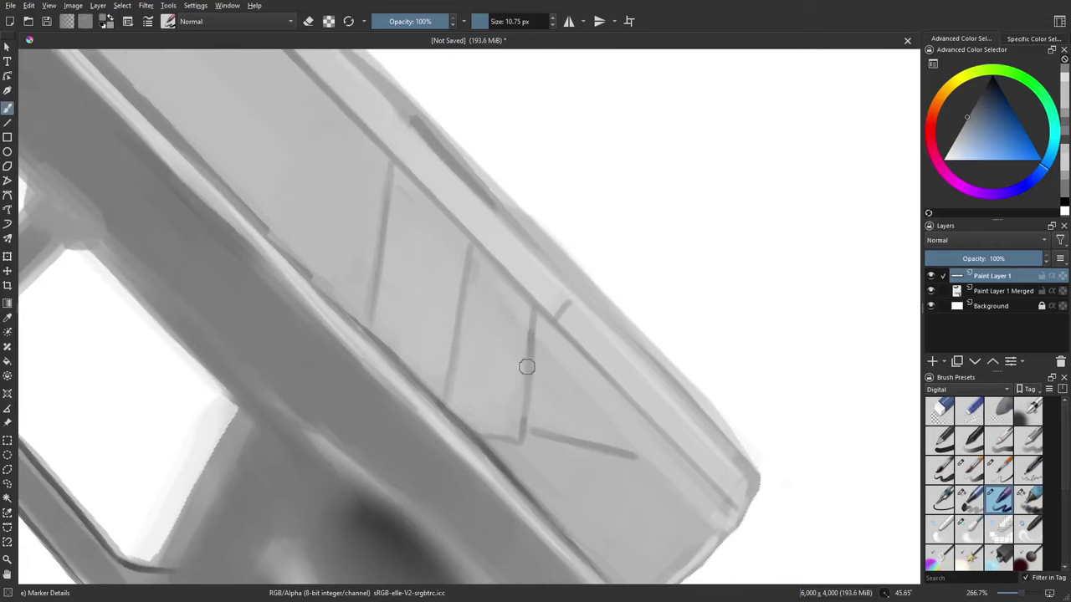
Step: Extend the oppositely slanted chevron line to the bevel line with a straight line about 115 px long, undoing the freehand attempts
{"action": "left_click_drag", "start_coordinate": [730, 468], "coordinate": [444, 382]}
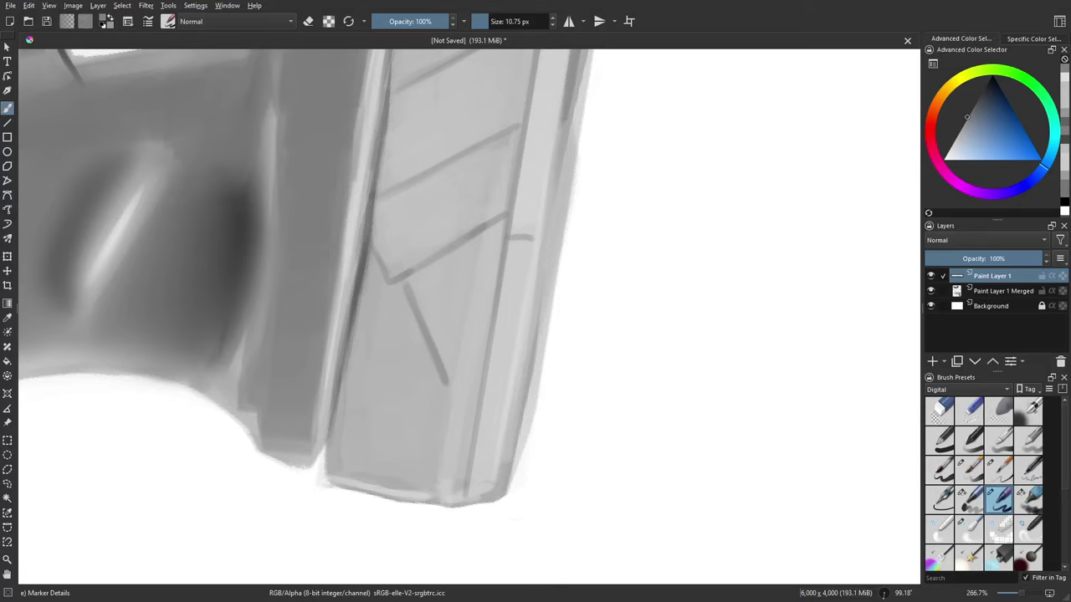
{"action": "mouse_move", "coordinate": [629, 410]}
{"action": "left_mouse_down"}
{"action": "mouse_move", "coordinate": [552, 476]}
{"action": "mouse_move", "coordinate": [440, 383]}
{"action": "mouse_move", "coordinate": [426, 422]}
{"action": "left_mouse_up"}
{"action": "left_click_drag", "start_coordinate": [441, 361], "coordinate": [429, 422]}
{"action": "key", "text": "ctrl+z"}
{"action": "key", "text": "ctrl+z"}
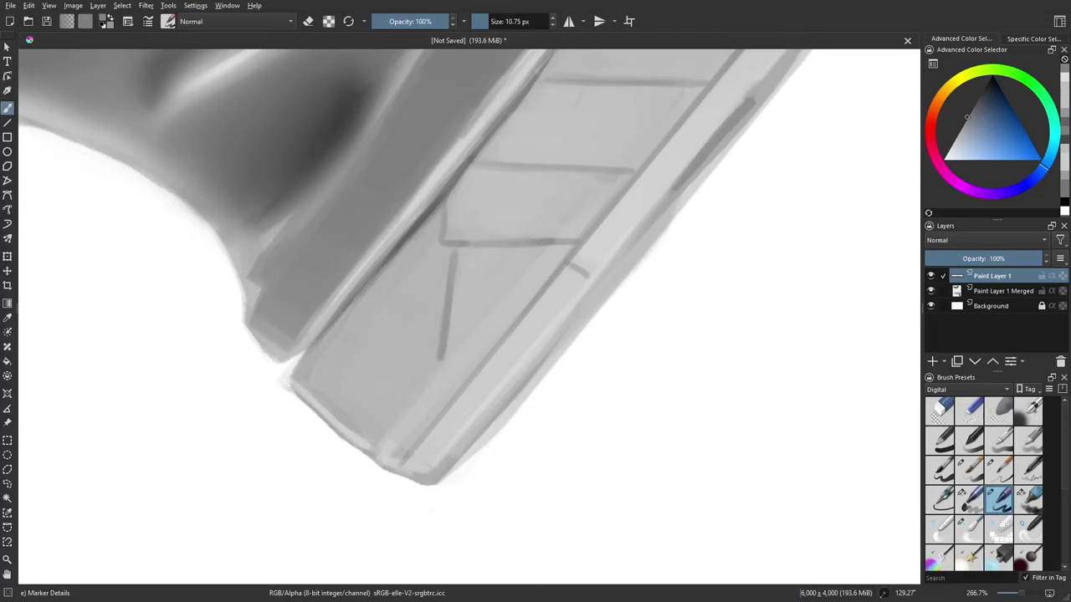
{"action": "left_click_drag", "start_coordinate": [442, 360], "coordinate": [433, 417]}
{"action": "key", "text": "ctrl+z"}
{"action": "key", "text": "v"}
{"action": "left_click_drag", "start_coordinate": [456, 253], "coordinate": [432, 422]}
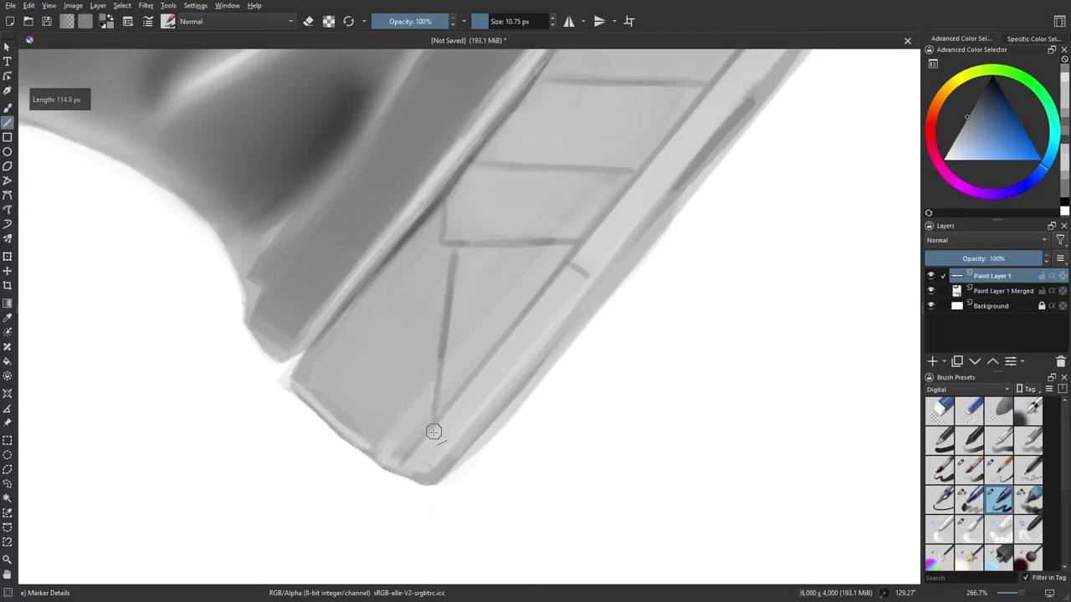
Step: Smooth the slide's light grey around the rear diagonals with the Marker Dry brush at 19.54 px
{"action": "key", "text": "b"}
{"action": "left_click", "coordinate": [1033, 506]}
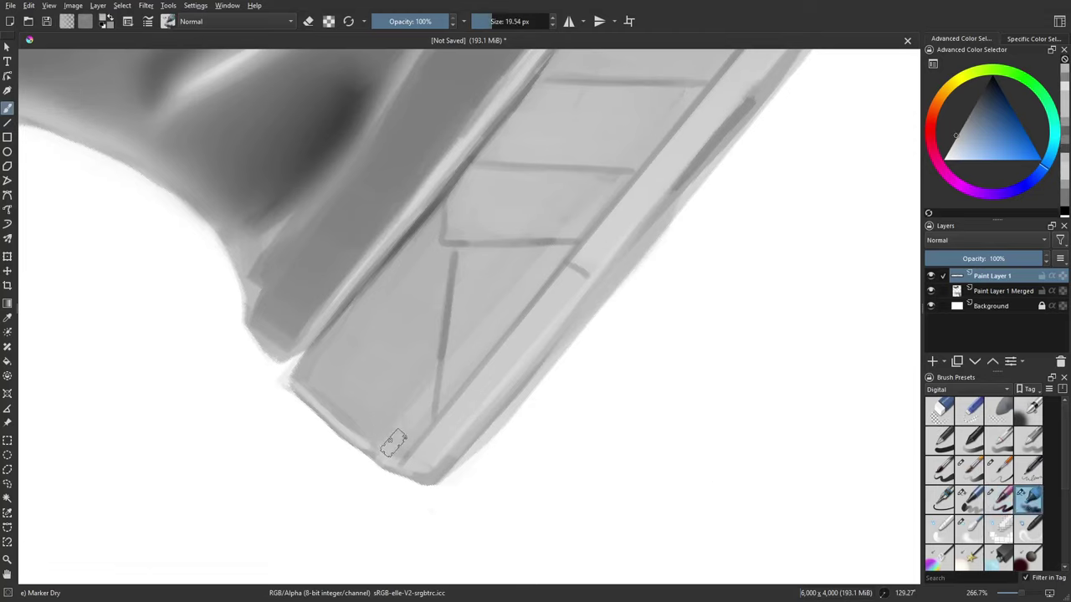
{"action": "scroll", "coordinate": [427, 393], "scroll_direction": "up", "scroll_amount": 1}
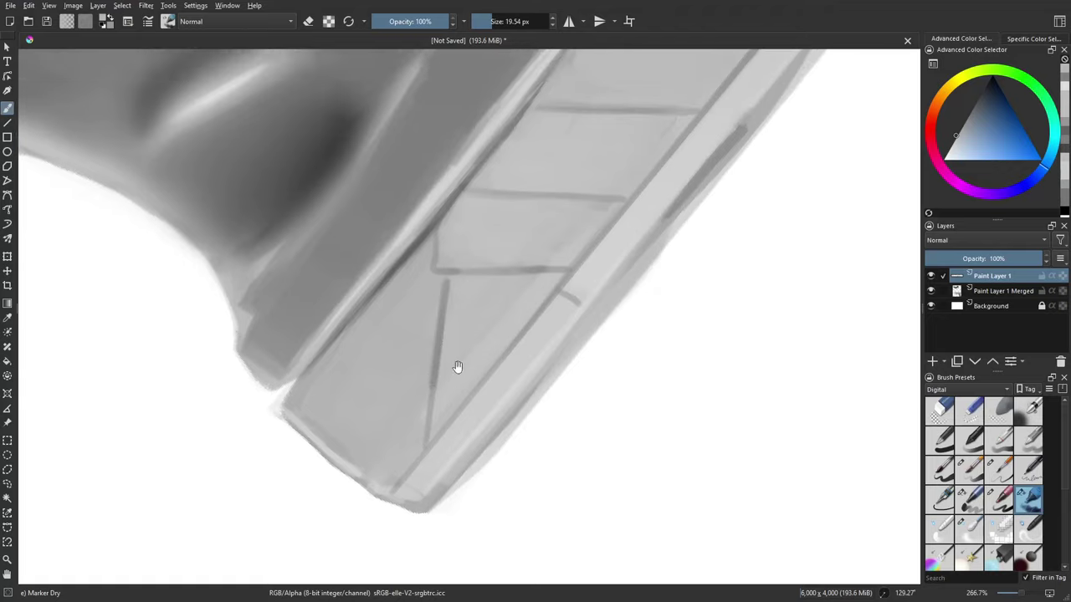
{"action": "mouse_move", "coordinate": [504, 323]}
{"action": "left_mouse_down"}
{"action": "mouse_move", "coordinate": [452, 430]}
{"action": "mouse_move", "coordinate": [415, 411]}
{"action": "mouse_move", "coordinate": [486, 358]}
{"action": "mouse_move", "coordinate": [548, 481]}
{"action": "mouse_move", "coordinate": [502, 356]}
{"action": "mouse_move", "coordinate": [506, 375]}
{"action": "left_mouse_up"}
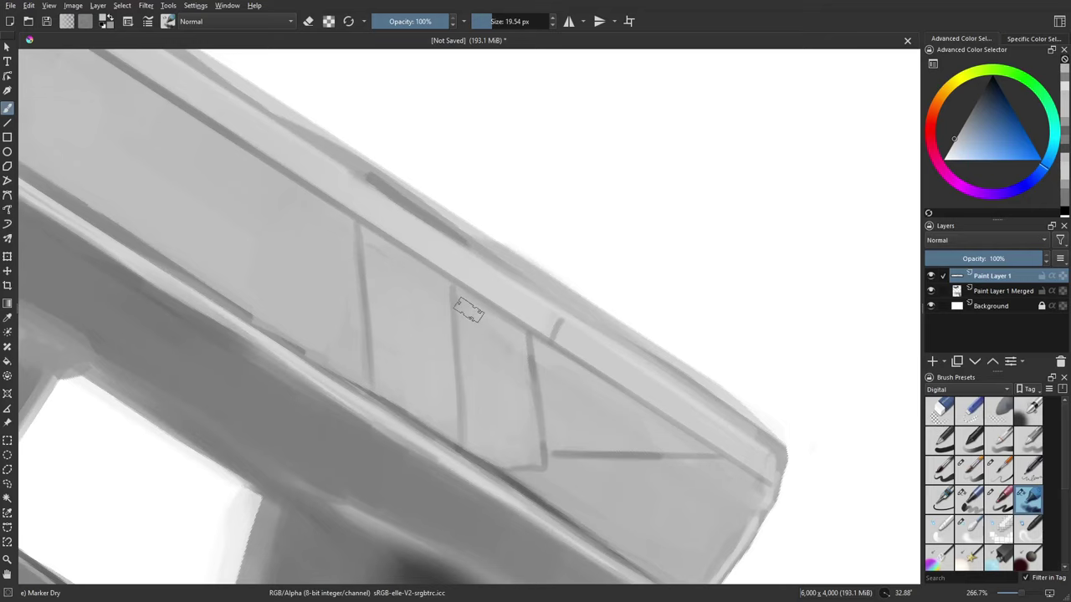
{"action": "scroll", "coordinate": [535, 377], "scroll_direction": "down", "scroll_amount": 1}
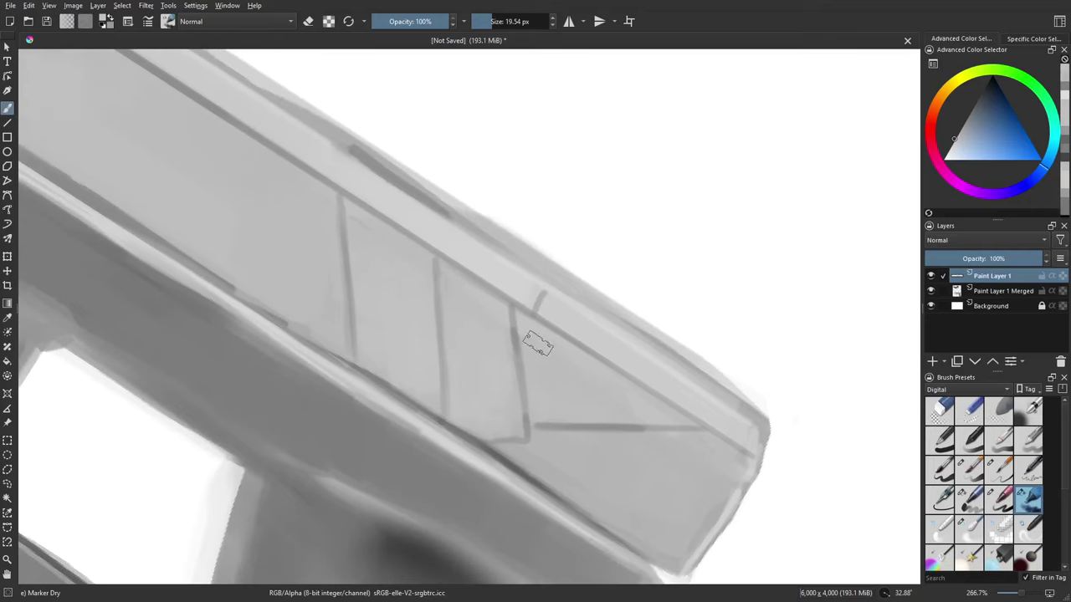
{"action": "left_click_drag", "start_coordinate": [506, 389], "coordinate": [610, 434]}
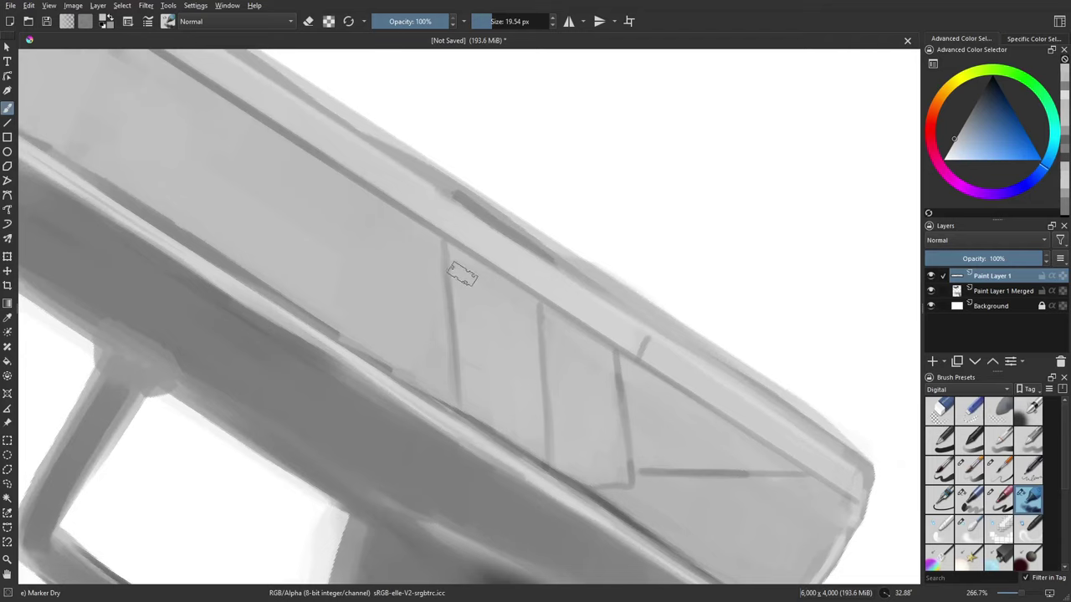
Step: Outline the dark slot near the frame's front end in black with the 10.75 px Marker Details brush
{"action": "left_click_drag", "start_coordinate": [469, 294], "coordinate": [322, 358]}
{"action": "left_click_drag", "start_coordinate": [351, 412], "coordinate": [639, 256]}
{"action": "left_click_drag", "start_coordinate": [432, 452], "coordinate": [552, 346]}
{"action": "left_click_drag", "start_coordinate": [992, 116], "coordinate": [971, 48]}
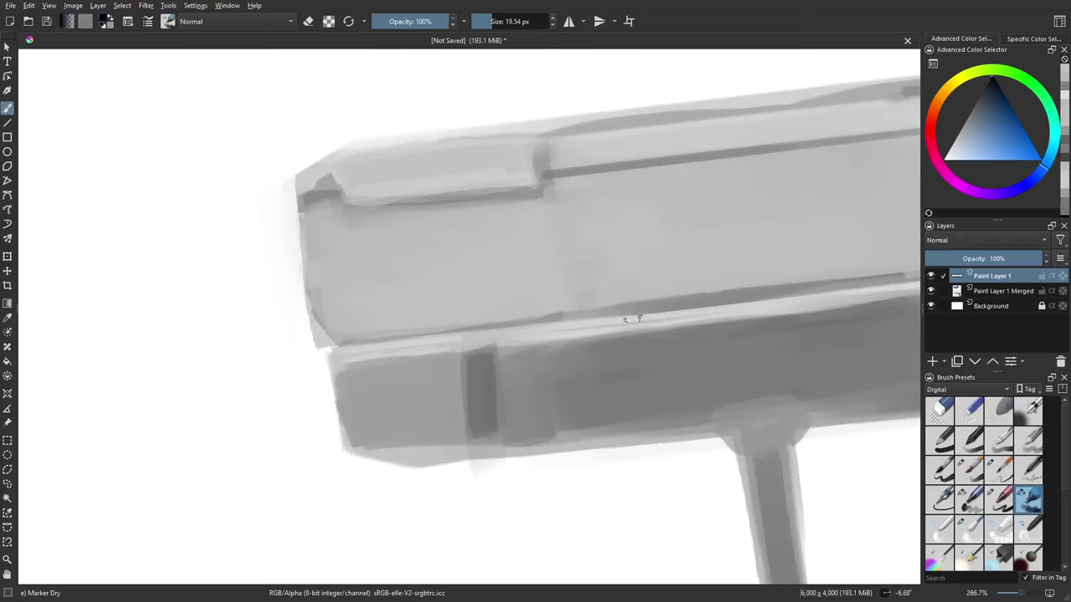
{"action": "left_click", "coordinate": [998, 499]}
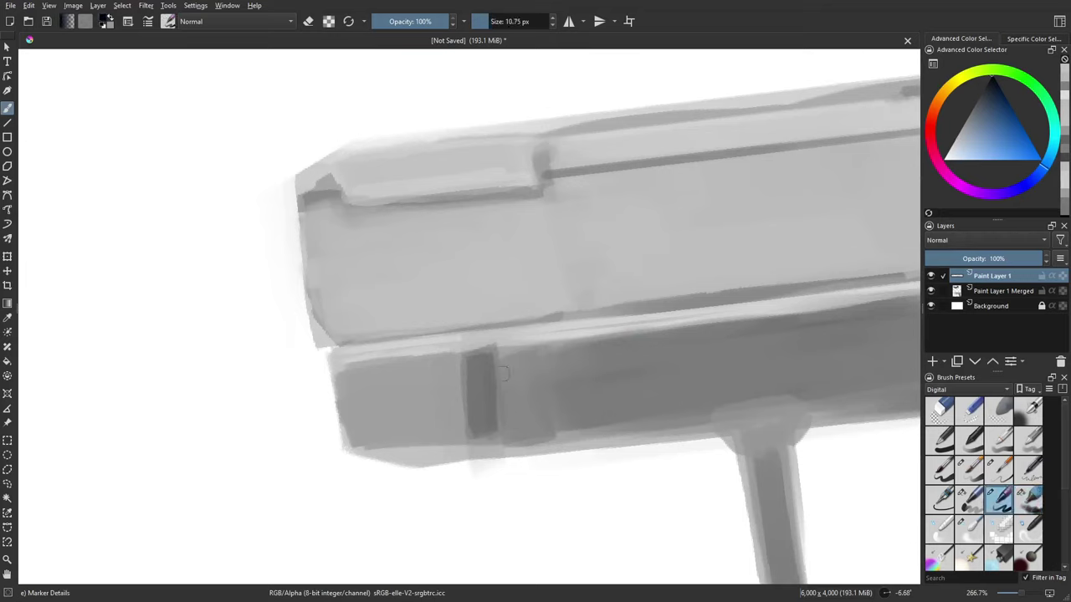
{"action": "left_click_drag", "start_coordinate": [484, 358], "coordinate": [474, 358]}
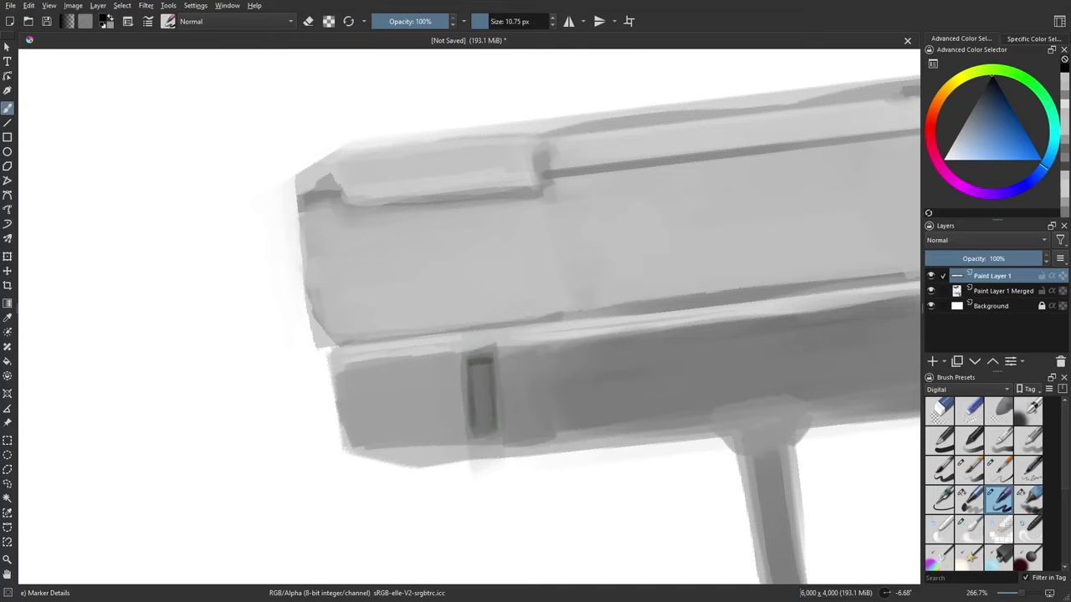
{"action": "left_click_drag", "start_coordinate": [490, 382], "coordinate": [494, 429]}
{"action": "left_click_drag", "start_coordinate": [461, 354], "coordinate": [473, 422]}
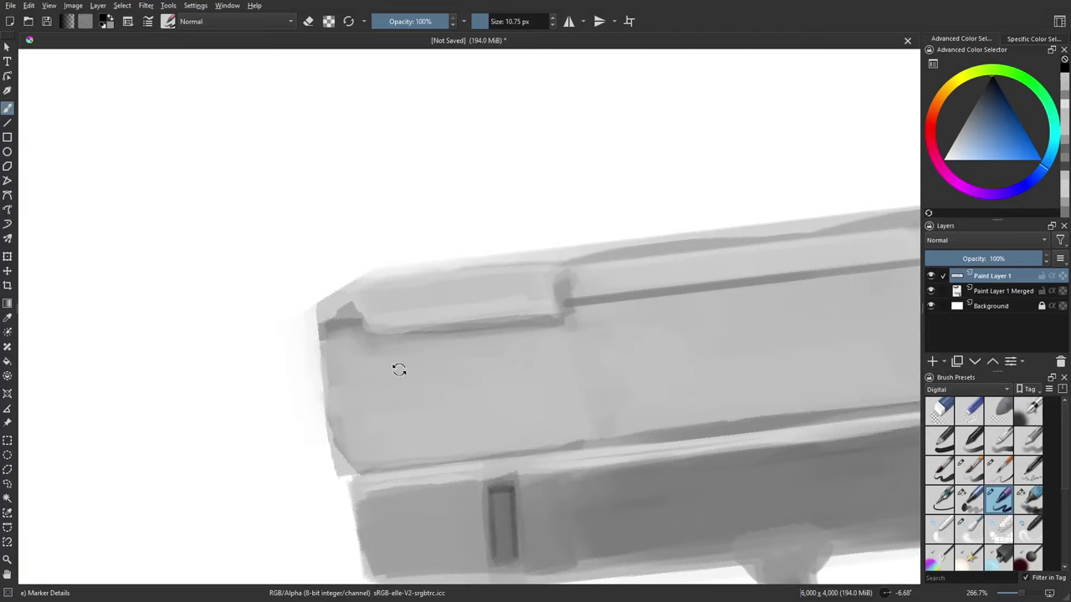
Step: Darken the front recess's notch, lower edge and rear corner on the slide, undoing a stray stroke along its upper side
{"action": "left_click_drag", "start_coordinate": [399, 371], "coordinate": [410, 423]}
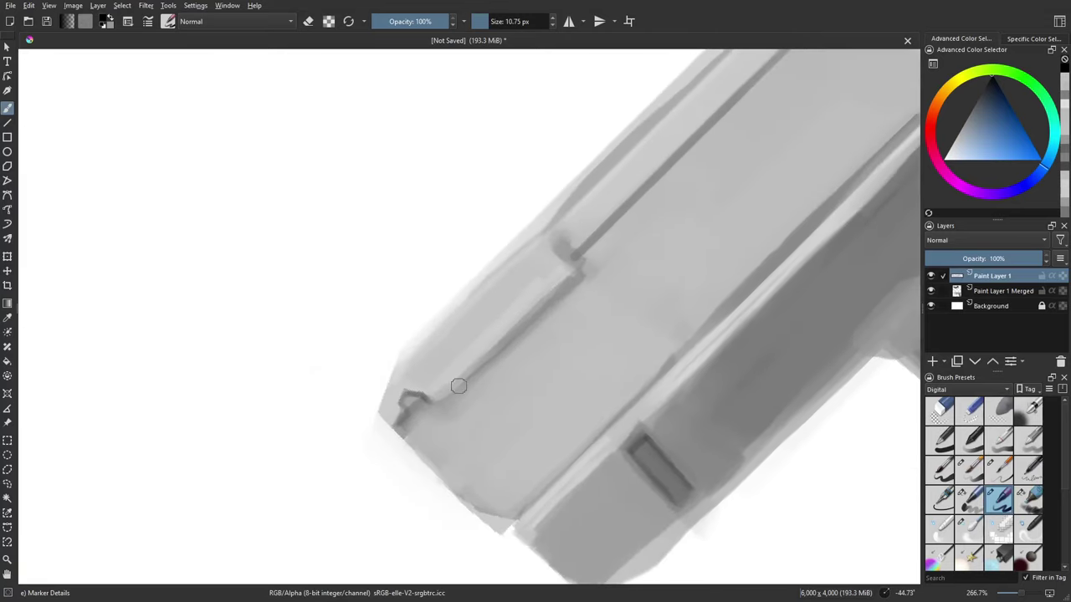
{"action": "left_click_drag", "start_coordinate": [415, 398], "coordinate": [401, 425]}
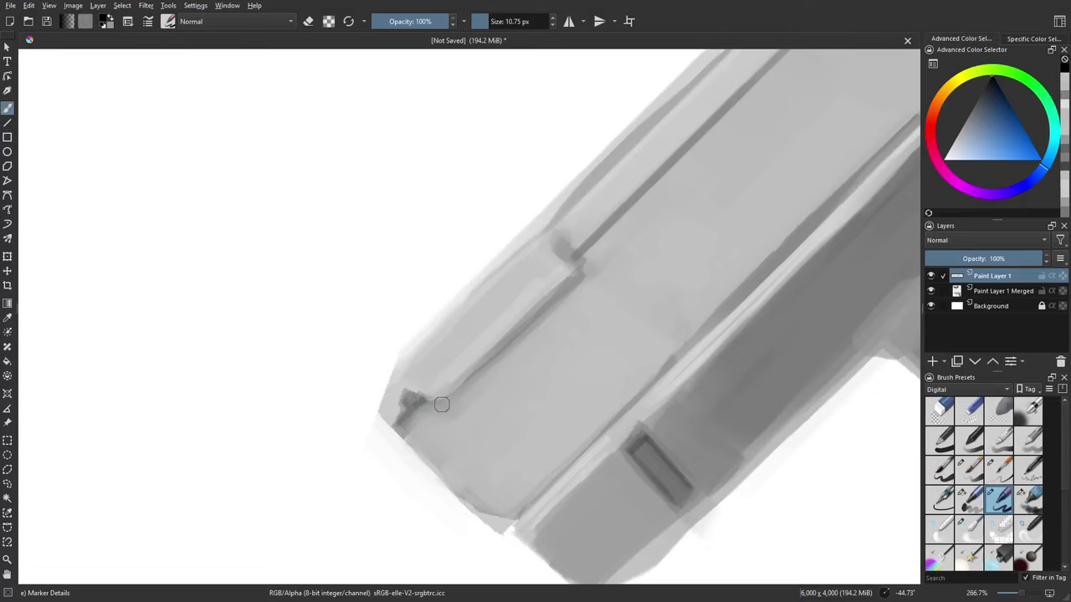
{"action": "left_click_drag", "start_coordinate": [440, 402], "coordinate": [506, 343]}
{"action": "left_click_drag", "start_coordinate": [435, 408], "coordinate": [575, 276]}
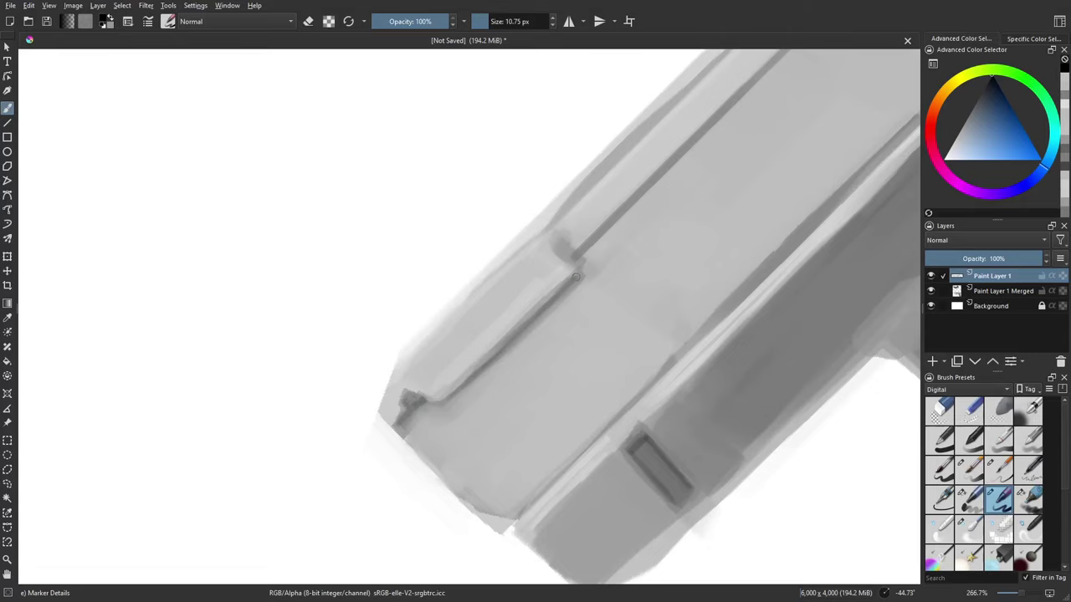
{"action": "mouse_move", "coordinate": [691, 265]}
{"action": "left_mouse_down"}
{"action": "mouse_move", "coordinate": [647, 354]}
{"action": "mouse_move", "coordinate": [468, 401]}
{"action": "mouse_move", "coordinate": [392, 437]}
{"action": "mouse_move", "coordinate": [410, 434]}
{"action": "left_mouse_up"}
{"action": "left_click_drag", "start_coordinate": [426, 378], "coordinate": [502, 312]}
{"action": "key", "text": "ctrl+z"}
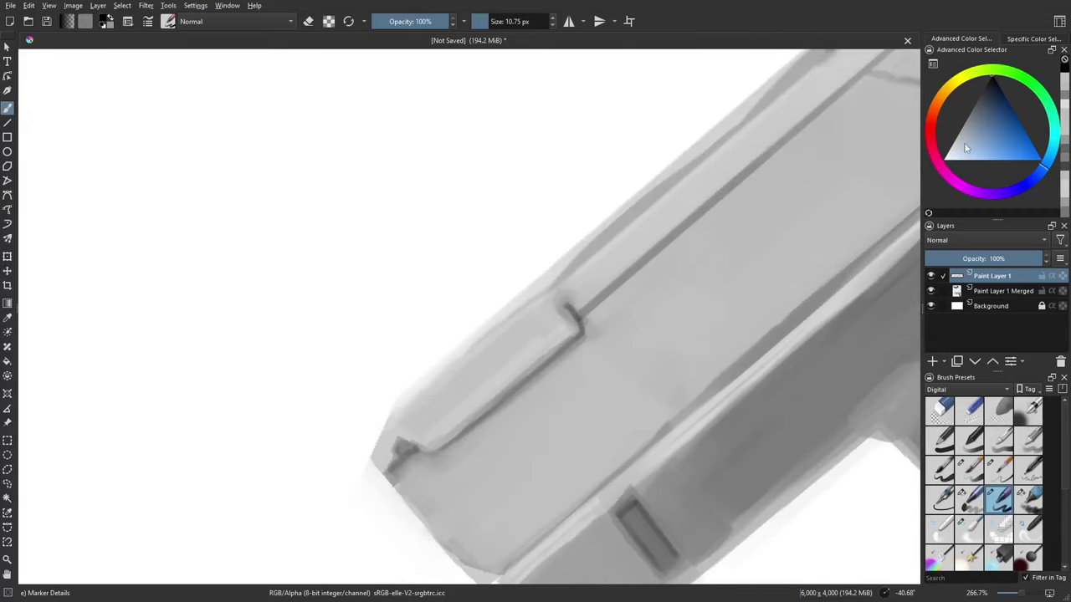
Step: Choose a near-white grey and draw a straight line along the upper outer edge of the slide's front end
{"action": "left_click", "coordinate": [964, 155]}
{"action": "left_click_drag", "start_coordinate": [967, 150], "coordinate": [945, 154]}
{"action": "left_click_drag", "start_coordinate": [511, 338], "coordinate": [576, 319], "text": "space"}
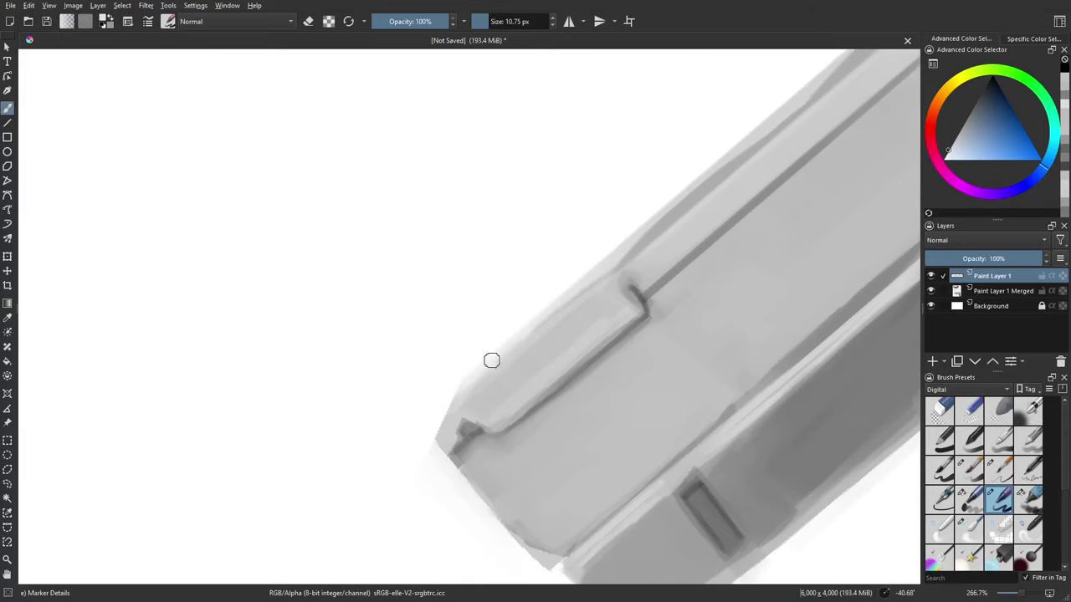
{"action": "key", "text": "v"}
{"action": "mouse_move", "coordinate": [474, 371]}
{"action": "left_mouse_down"}
{"action": "mouse_move", "coordinate": [465, 377]}
{"action": "mouse_move", "coordinate": [703, 193]}
{"action": "left_mouse_up"}
{"action": "mouse_move", "coordinate": [537, 370]}
{"action": "left_mouse_down", "text": "space"}
{"action": "mouse_move", "coordinate": [572, 300]}
{"action": "mouse_move", "coordinate": [539, 351]}
{"action": "left_mouse_up", "text": "space"}
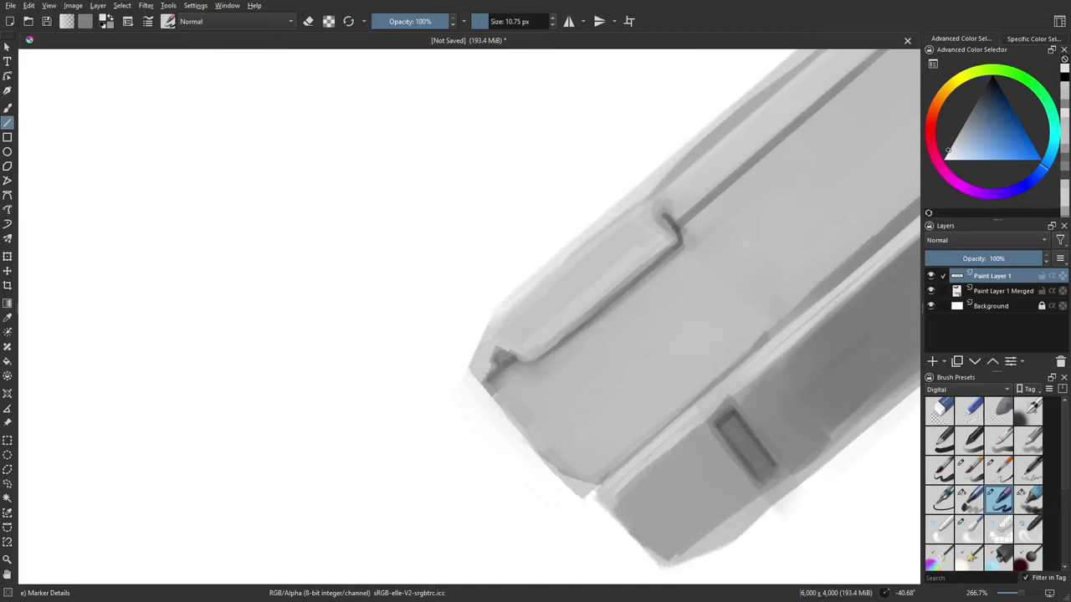
Step: Sample a mid grey and outline a triangle inside the slide's rear chevron with the Line tool, its rear side about 77 px long
{"action": "scroll", "coordinate": [752, 326], "scroll_direction": "down", "scroll_amount": 2}
{"action": "left_click_drag", "start_coordinate": [675, 335], "coordinate": [394, 387]}
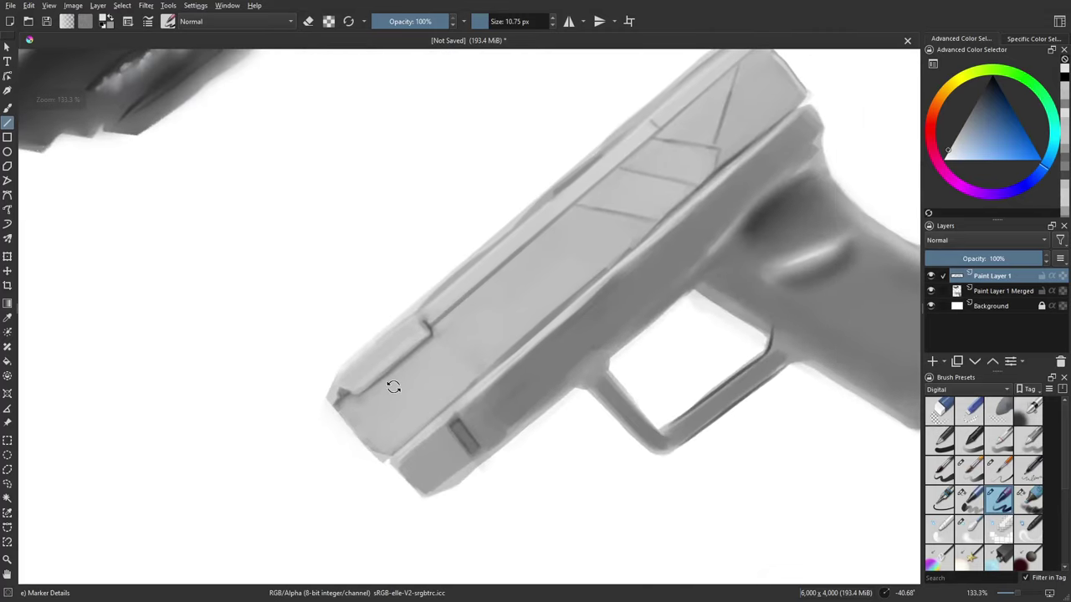
{"action": "mouse_move", "coordinate": [494, 362]}
{"action": "left_mouse_down"}
{"action": "mouse_move", "coordinate": [490, 382]}
{"action": "mouse_move", "coordinate": [425, 435]}
{"action": "mouse_move", "coordinate": [531, 413]}
{"action": "left_mouse_up"}
{"action": "left_click_drag", "start_coordinate": [585, 363], "coordinate": [621, 379]}
{"action": "scroll", "coordinate": [631, 304], "scroll_direction": "up", "scroll_amount": 3}
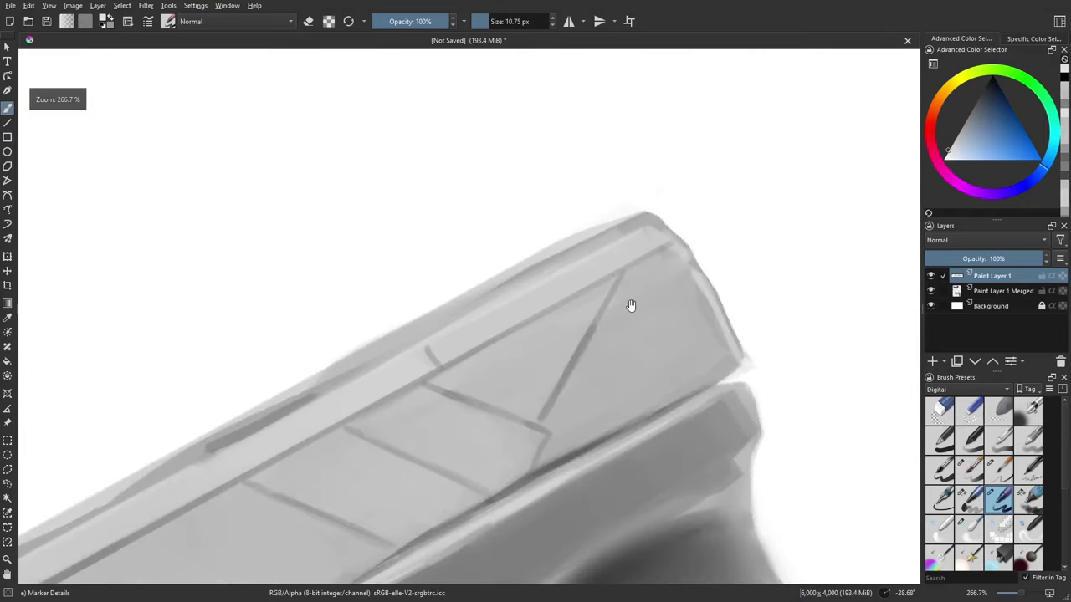
{"action": "left_click_drag", "start_coordinate": [631, 303], "coordinate": [401, 437]}
{"action": "left_click_drag", "start_coordinate": [510, 353], "coordinate": [542, 361]}
{"action": "left_click_drag", "start_coordinate": [454, 404], "coordinate": [463, 412]}
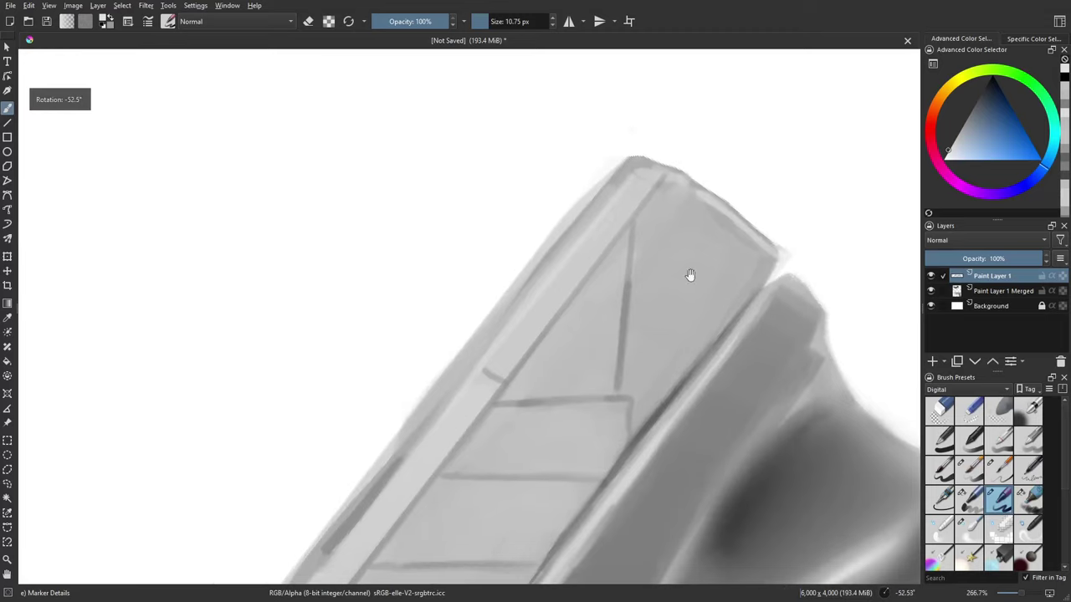
{"action": "left_click", "coordinate": [992, 77]}
{"action": "left_click_drag", "start_coordinate": [594, 319], "coordinate": [600, 311]}
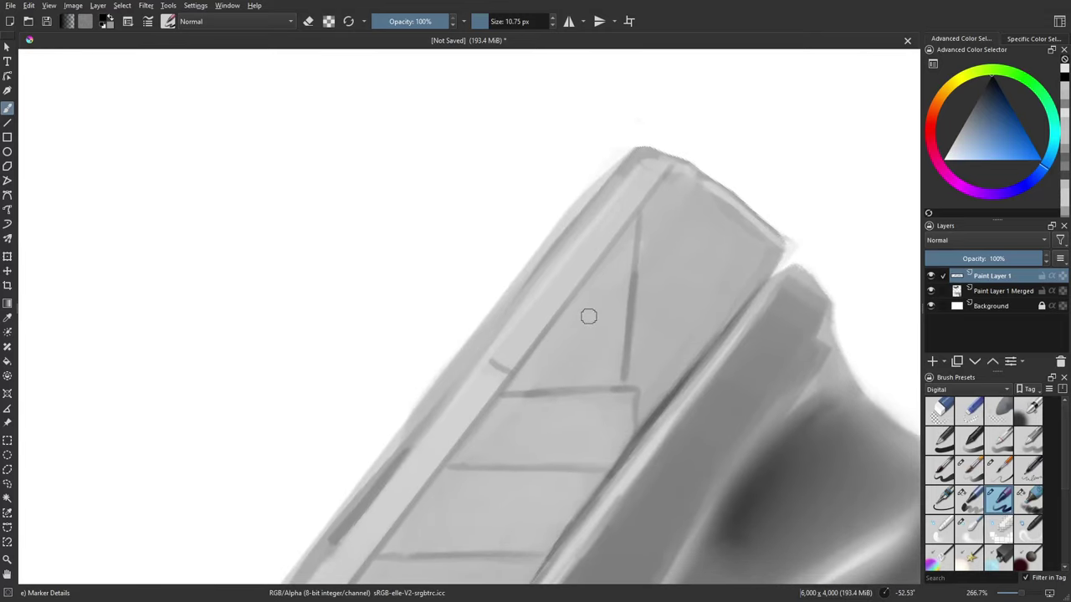
{"action": "scroll", "coordinate": [588, 316], "scroll_direction": "up", "scroll_amount": 1}
{"action": "scroll", "coordinate": [535, 393], "scroll_direction": "up", "scroll_amount": 1}
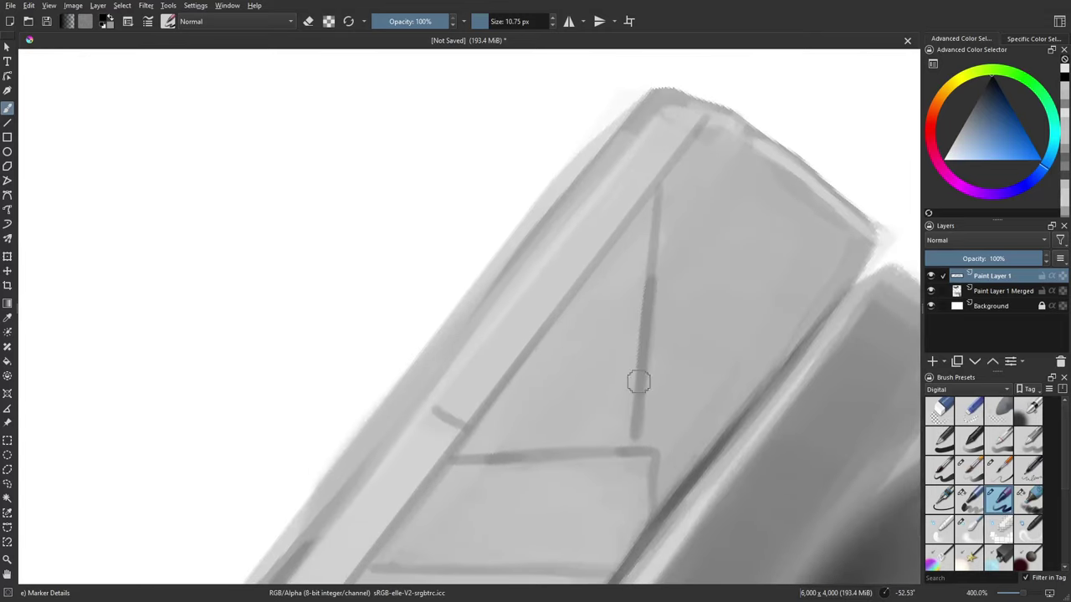
{"action": "left_click", "coordinate": [672, 363], "text": "ctrl"}
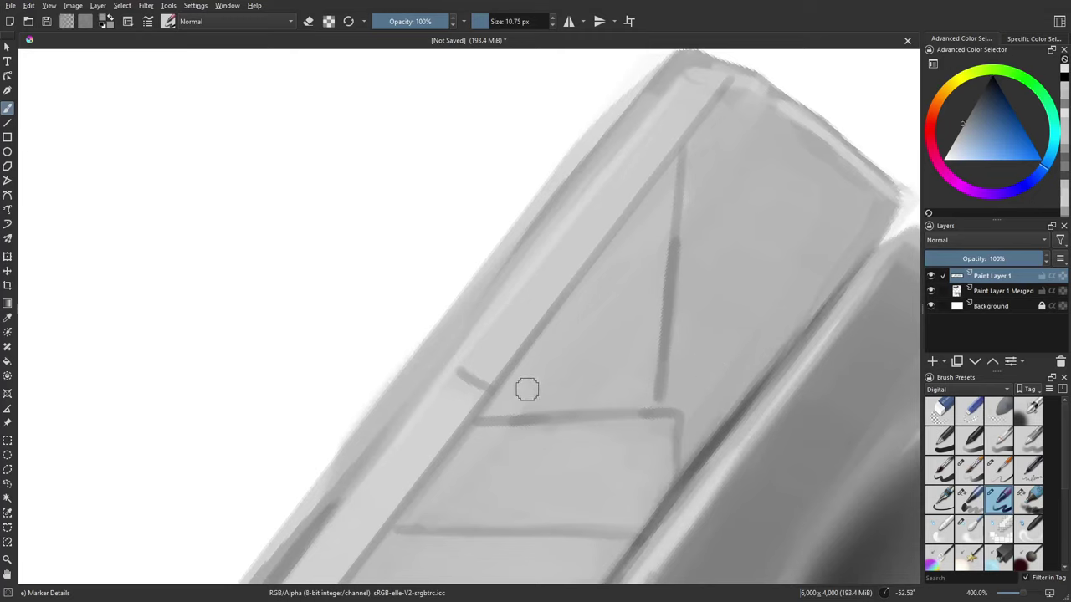
{"action": "key", "text": "v"}
{"action": "mouse_move", "coordinate": [518, 389]}
{"action": "left_mouse_down"}
{"action": "mouse_move", "coordinate": [660, 210]}
{"action": "mouse_move", "coordinate": [652, 215]}
{"action": "left_mouse_up"}
{"action": "mouse_move", "coordinate": [526, 386]}
{"action": "left_mouse_down"}
{"action": "mouse_move", "coordinate": [635, 386]}
{"action": "mouse_move", "coordinate": [656, 215]}
{"action": "left_mouse_up"}
Step: Fill the triangle with grey using the Marker Dry brush and paint a near-black 6.82 px stroke inside, parallel to its rear side
{"action": "key", "text": "b"}
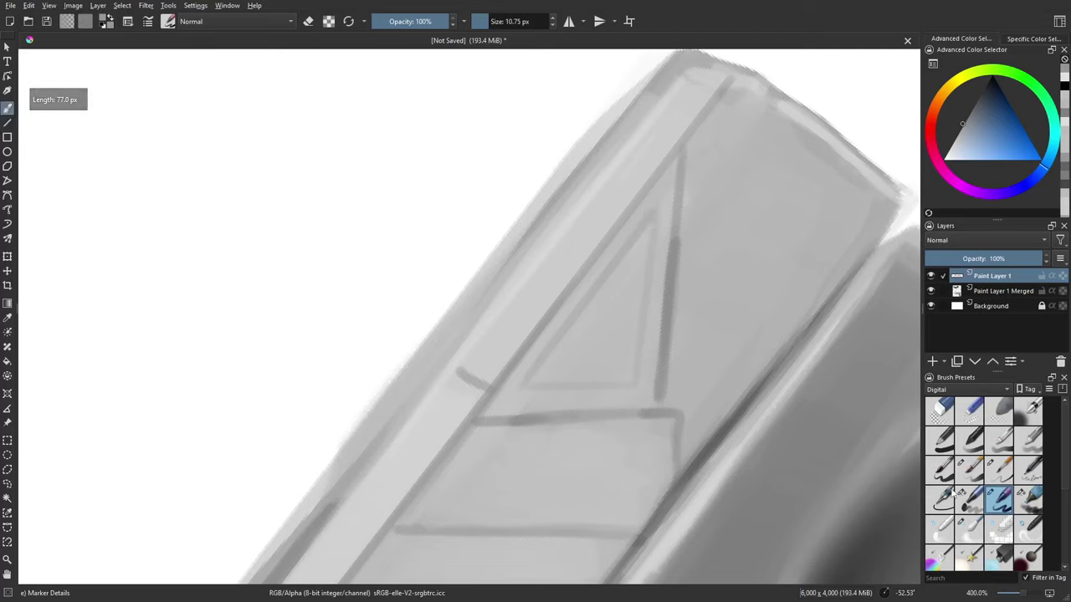
{"action": "left_click", "coordinate": [1028, 500]}
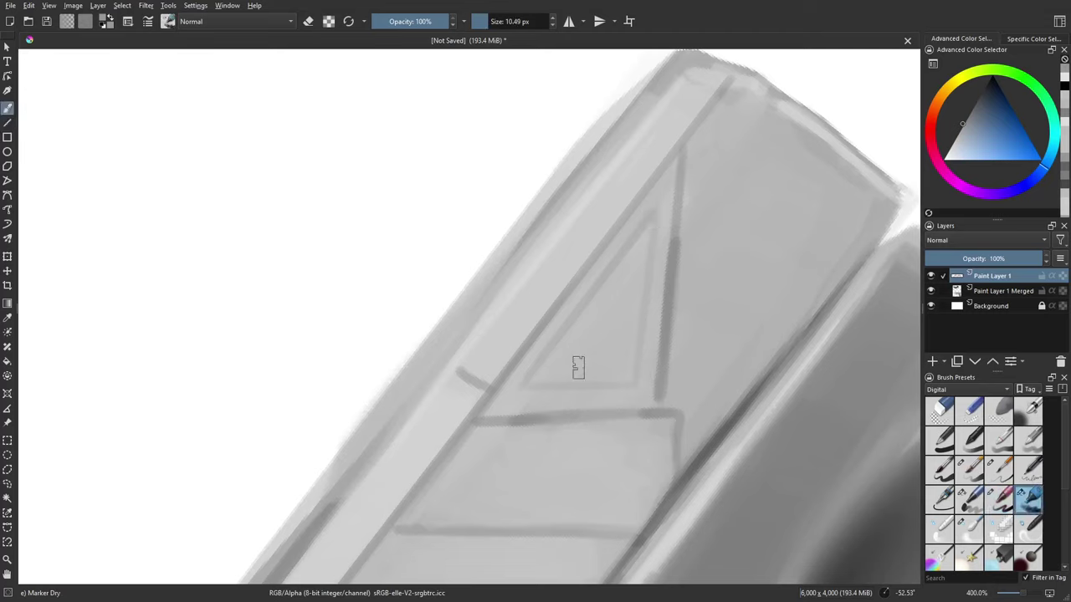
{"action": "mouse_move", "coordinate": [578, 368]}
{"action": "left_mouse_down"}
{"action": "mouse_move", "coordinate": [573, 341]}
{"action": "mouse_move", "coordinate": [560, 370]}
{"action": "mouse_move", "coordinate": [616, 378]}
{"action": "mouse_move", "coordinate": [618, 334]}
{"action": "mouse_move", "coordinate": [603, 344]}
{"action": "mouse_move", "coordinate": [588, 332]}
{"action": "mouse_move", "coordinate": [574, 351]}
{"action": "mouse_move", "coordinate": [618, 288]}
{"action": "mouse_move", "coordinate": [567, 350]}
{"action": "mouse_move", "coordinate": [605, 302]}
{"action": "mouse_move", "coordinate": [611, 321]}
{"action": "mouse_move", "coordinate": [626, 286]}
{"action": "mouse_move", "coordinate": [621, 332]}
{"action": "mouse_move", "coordinate": [615, 286]}
{"action": "mouse_move", "coordinate": [634, 262]}
{"action": "mouse_move", "coordinate": [637, 278]}
{"action": "mouse_move", "coordinate": [621, 277]}
{"action": "mouse_move", "coordinate": [643, 233]}
{"action": "mouse_move", "coordinate": [630, 282]}
{"action": "mouse_move", "coordinate": [620, 275]}
{"action": "mouse_move", "coordinate": [631, 281]}
{"action": "mouse_move", "coordinate": [619, 284]}
{"action": "mouse_move", "coordinate": [659, 336]}
{"action": "mouse_move", "coordinate": [642, 263]}
{"action": "mouse_move", "coordinate": [626, 282]}
{"action": "mouse_move", "coordinate": [645, 289]}
{"action": "mouse_move", "coordinate": [580, 375]}
{"action": "mouse_move", "coordinate": [636, 356]}
{"action": "mouse_move", "coordinate": [588, 352]}
{"action": "left_mouse_up"}
{"action": "left_click", "coordinate": [978, 85]}
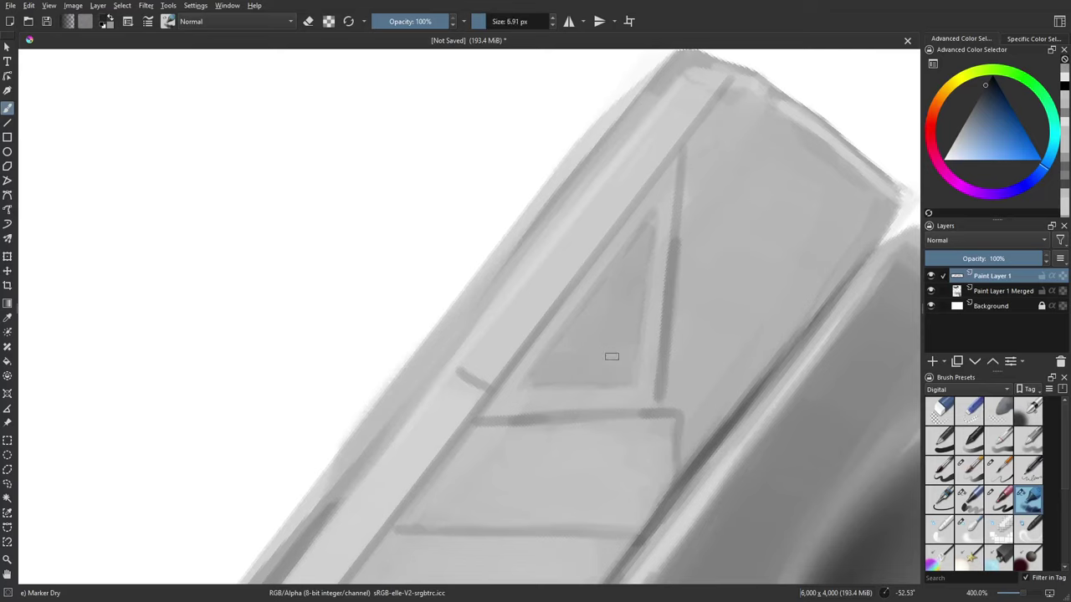
{"action": "left_click_drag", "start_coordinate": [634, 260], "coordinate": [615, 370]}
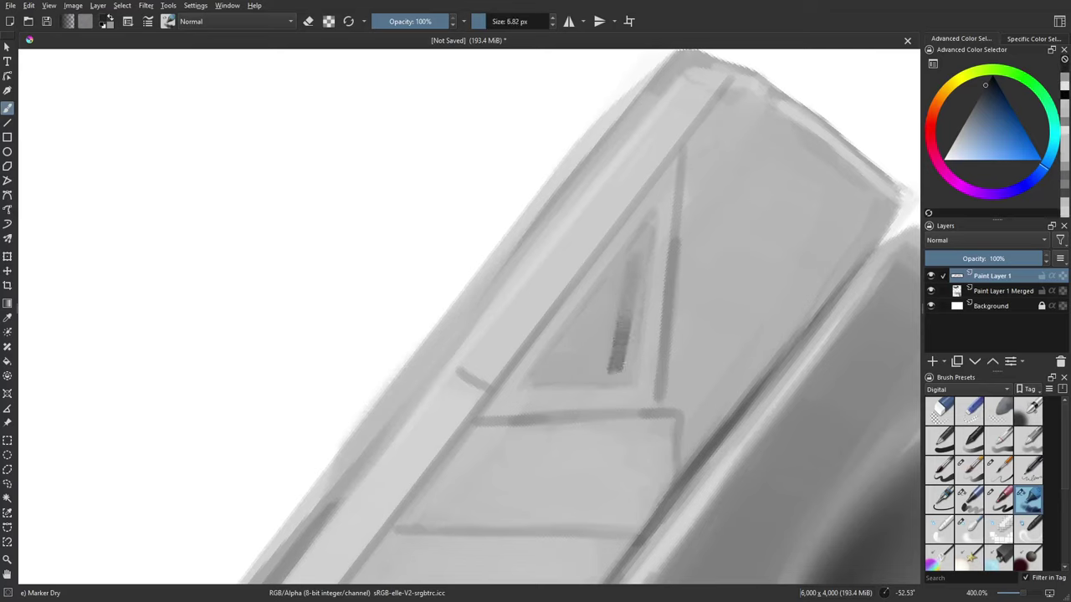
Step: Sample a mid grey and paint a smaller, darker triangle inside the recessed triangle with 6.82 px Marker Dry strokes
{"action": "left_click", "coordinate": [625, 306], "text": "ctrl"}
{"action": "left_click_drag", "start_coordinate": [632, 266], "coordinate": [626, 364]}
{"action": "left_click_drag", "start_coordinate": [635, 261], "coordinate": [622, 369]}
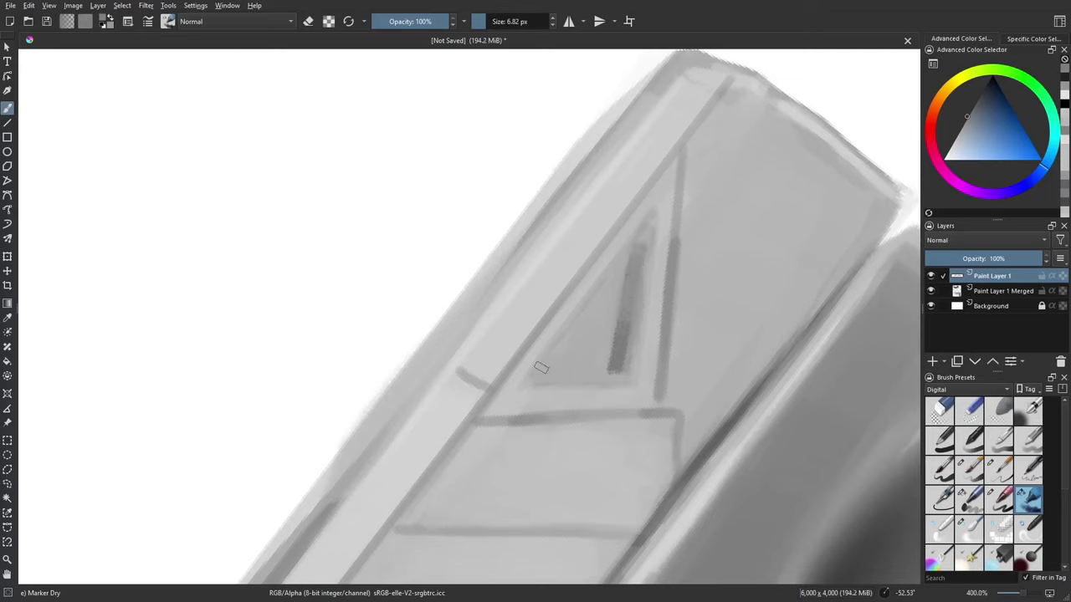
{"action": "mouse_move", "coordinate": [554, 358]}
{"action": "left_mouse_down"}
{"action": "mouse_move", "coordinate": [613, 291]}
{"action": "mouse_move", "coordinate": [629, 251]}
{"action": "left_mouse_up"}
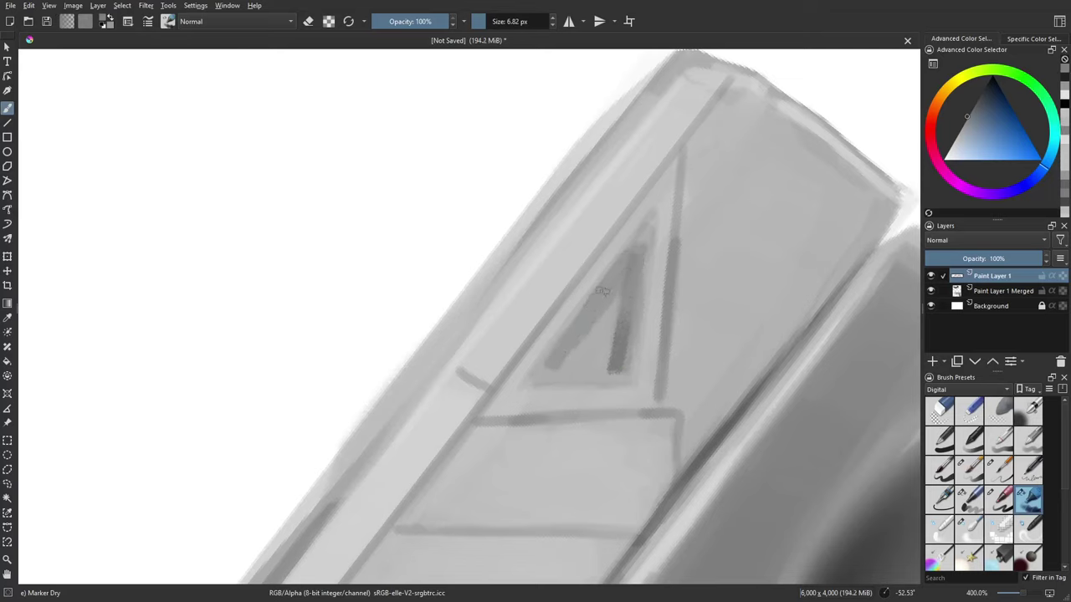
{"action": "mouse_move", "coordinate": [544, 366]}
{"action": "left_mouse_down"}
{"action": "mouse_move", "coordinate": [600, 366]}
{"action": "mouse_move", "coordinate": [569, 370]}
{"action": "mouse_move", "coordinate": [604, 362]}
{"action": "mouse_move", "coordinate": [621, 296]}
{"action": "mouse_move", "coordinate": [580, 349]}
{"action": "mouse_move", "coordinate": [600, 323]}
{"action": "left_mouse_up"}
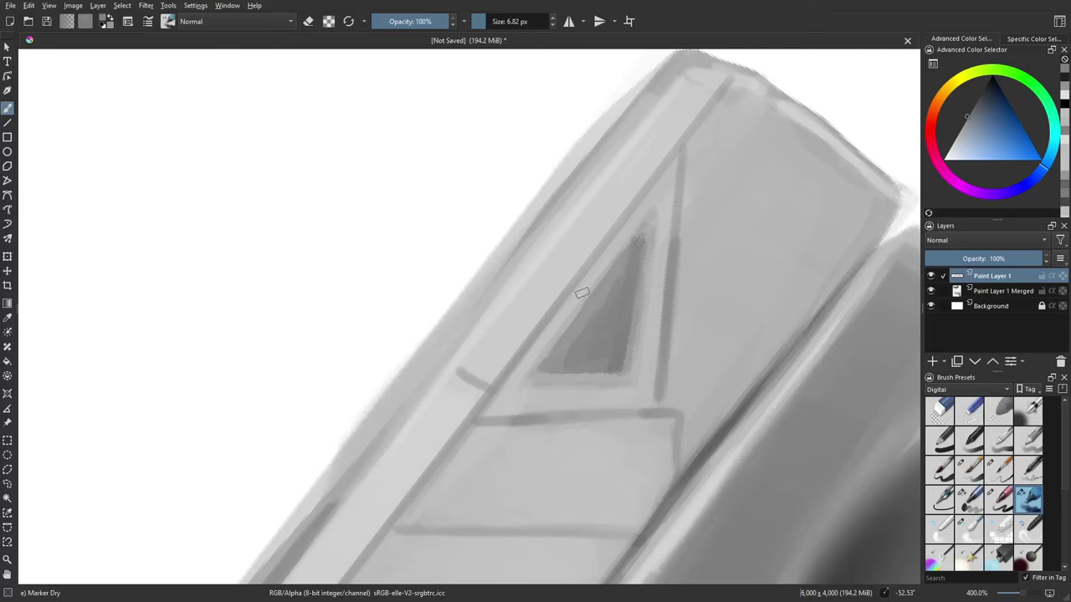
Step: Choose a darker grey and cover the inner triangle with it, starting along its slanted upper side and its base
{"action": "left_click_drag", "start_coordinate": [982, 98], "coordinate": [946, 105]}
{"action": "mouse_move", "coordinate": [552, 364]}
{"action": "left_mouse_down"}
{"action": "mouse_move", "coordinate": [583, 319]}
{"action": "mouse_move", "coordinate": [560, 358]}
{"action": "left_mouse_up"}
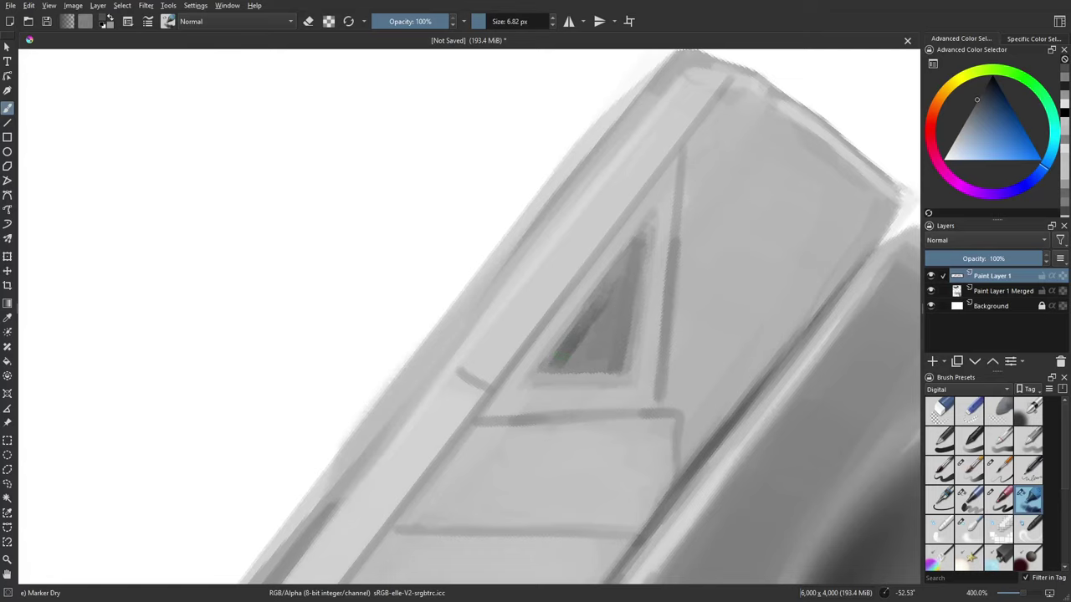
{"action": "left_click_drag", "start_coordinate": [590, 320], "coordinate": [625, 270]}
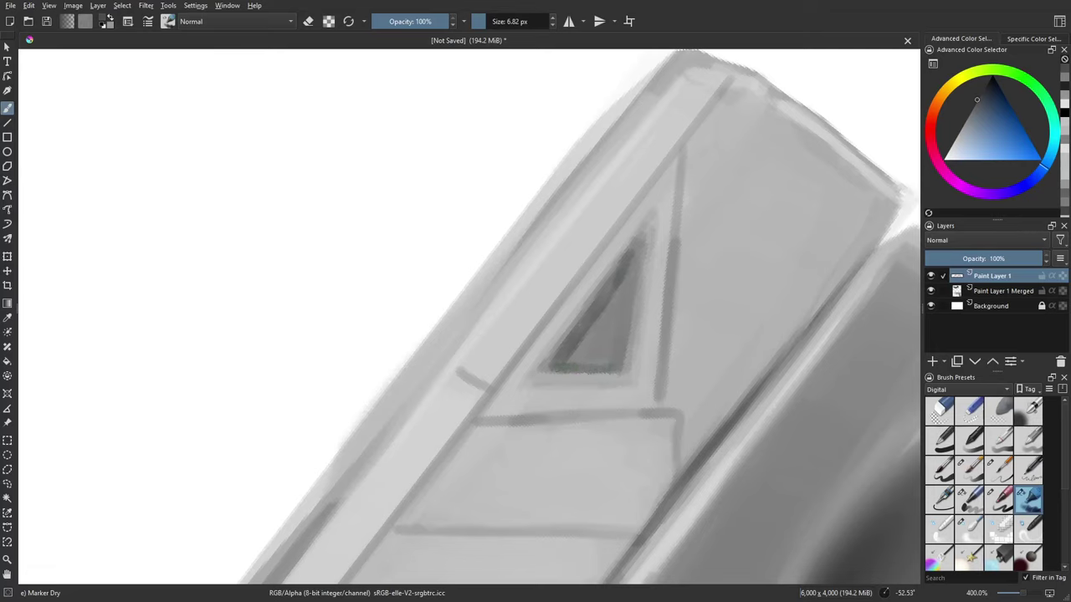
{"action": "mouse_move", "coordinate": [612, 361]}
{"action": "left_mouse_down"}
{"action": "mouse_move", "coordinate": [624, 290]}
{"action": "mouse_move", "coordinate": [611, 358]}
{"action": "left_mouse_up"}
{"action": "mouse_move", "coordinate": [631, 266]}
{"action": "left_mouse_down"}
{"action": "mouse_move", "coordinate": [598, 355]}
{"action": "mouse_move", "coordinate": [591, 366]}
{"action": "mouse_move", "coordinate": [576, 355]}
{"action": "left_mouse_up"}
{"action": "mouse_move", "coordinate": [609, 309]}
{"action": "left_mouse_down"}
{"action": "mouse_move", "coordinate": [562, 362]}
{"action": "mouse_move", "coordinate": [609, 323]}
{"action": "mouse_move", "coordinate": [611, 296]}
{"action": "left_mouse_up"}
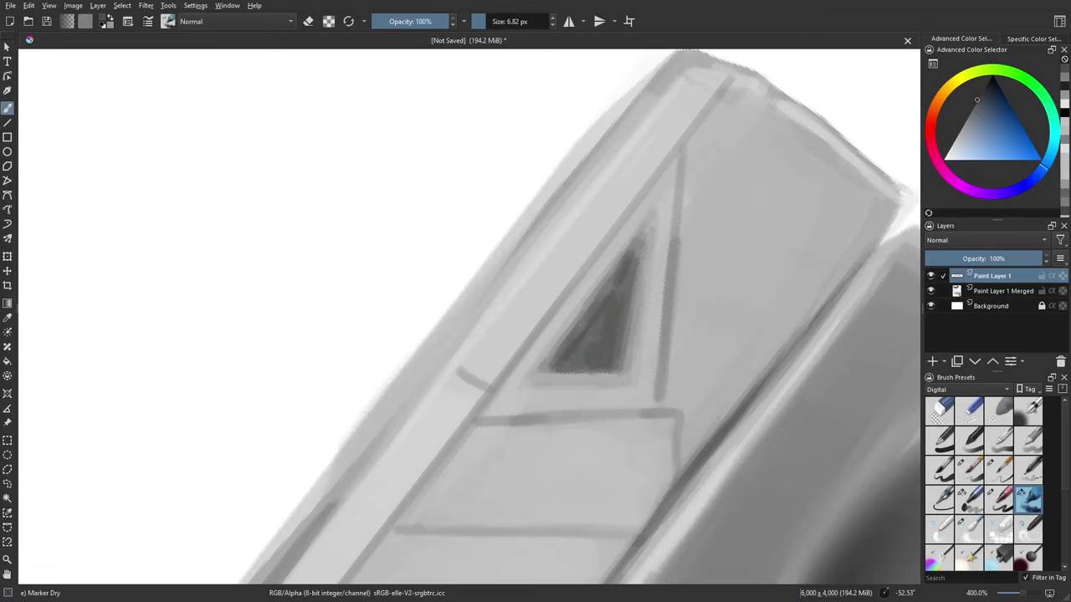
{"action": "left_click_drag", "start_coordinate": [554, 365], "coordinate": [616, 274]}
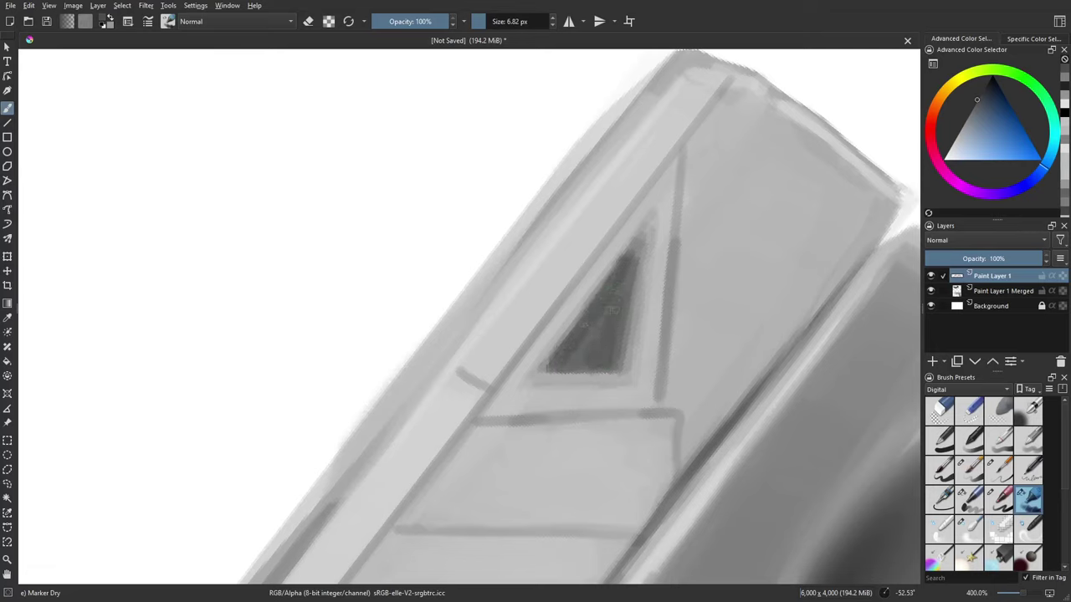
Step: Undo the last stroke and paint a dark 5.44 px stroke along the lower half of the line behind the triangle
{"action": "mouse_move", "coordinate": [765, 345]}
{"action": "left_mouse_down"}
{"action": "mouse_move", "coordinate": [633, 399]}
{"action": "mouse_move", "coordinate": [595, 378]}
{"action": "mouse_move", "coordinate": [639, 323]}
{"action": "left_mouse_up"}
{"action": "key", "text": "ctrl+z"}
{"action": "left_click_drag", "start_coordinate": [591, 386], "coordinate": [644, 305]}
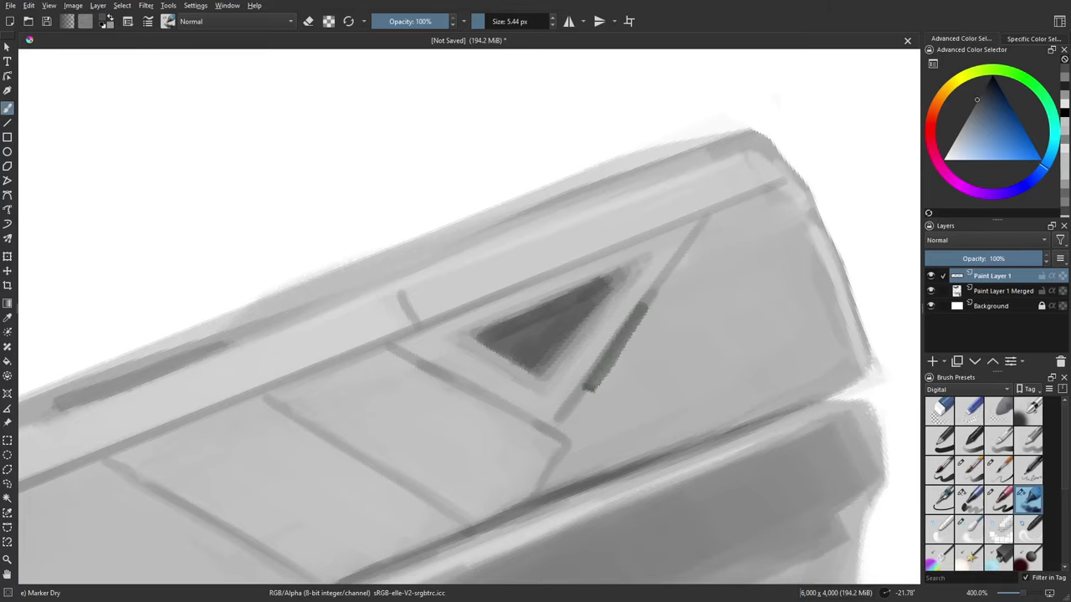
{"action": "mouse_move", "coordinate": [560, 427]}
{"action": "left_mouse_down"}
{"action": "mouse_move", "coordinate": [464, 406]}
{"action": "mouse_move", "coordinate": [494, 390]}
{"action": "mouse_move", "coordinate": [477, 363]}
{"action": "left_mouse_up"}
{"action": "mouse_move", "coordinate": [696, 309]}
{"action": "left_mouse_down"}
{"action": "mouse_move", "coordinate": [652, 387]}
{"action": "mouse_move", "coordinate": [668, 382]}
{"action": "left_mouse_up"}
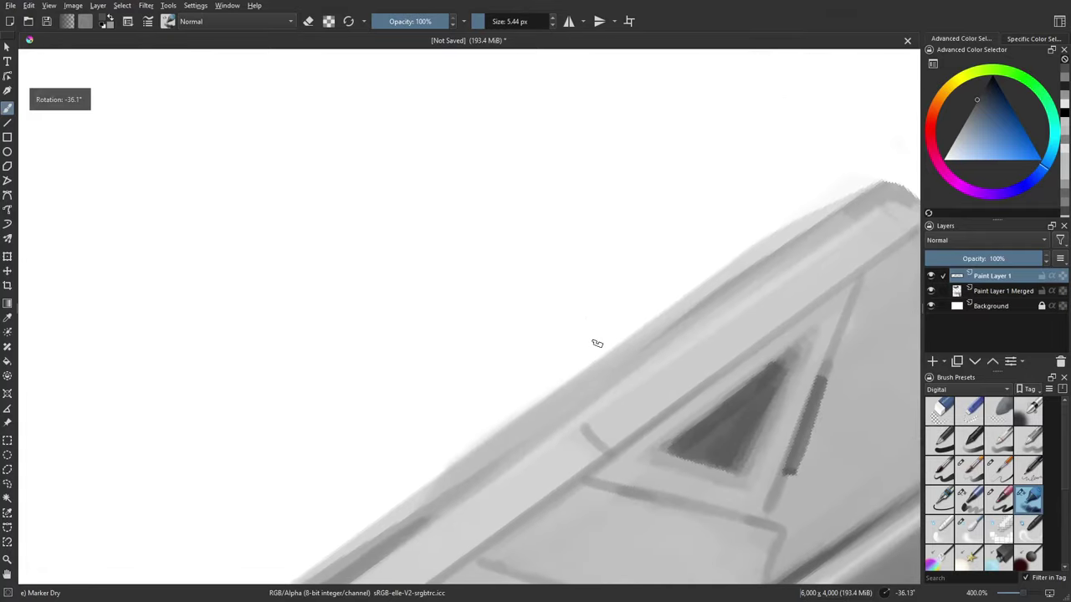
Step: Sample a light grey and paint a small rear sight block on top of the slide's rear end
{"action": "mouse_move", "coordinate": [595, 342]}
{"action": "left_mouse_down"}
{"action": "mouse_move", "coordinate": [605, 344]}
{"action": "mouse_move", "coordinate": [561, 382]}
{"action": "mouse_move", "coordinate": [621, 139]}
{"action": "mouse_move", "coordinate": [582, 276]}
{"action": "mouse_move", "coordinate": [604, 253]}
{"action": "mouse_move", "coordinate": [599, 266]}
{"action": "mouse_move", "coordinate": [623, 253]}
{"action": "mouse_move", "coordinate": [574, 278]}
{"action": "mouse_move", "coordinate": [610, 236]}
{"action": "mouse_move", "coordinate": [567, 276]}
{"action": "mouse_move", "coordinate": [602, 264]}
{"action": "mouse_move", "coordinate": [566, 292]}
{"action": "mouse_move", "coordinate": [622, 273]}
{"action": "mouse_move", "coordinate": [722, 197]}
{"action": "left_mouse_up"}
{"action": "left_click", "coordinate": [720, 291], "text": "ctrl"}
{"action": "scroll", "coordinate": [591, 372], "scroll_direction": "down", "scroll_amount": 2}
{"action": "left_click_drag", "start_coordinate": [523, 355], "coordinate": [700, 211]}
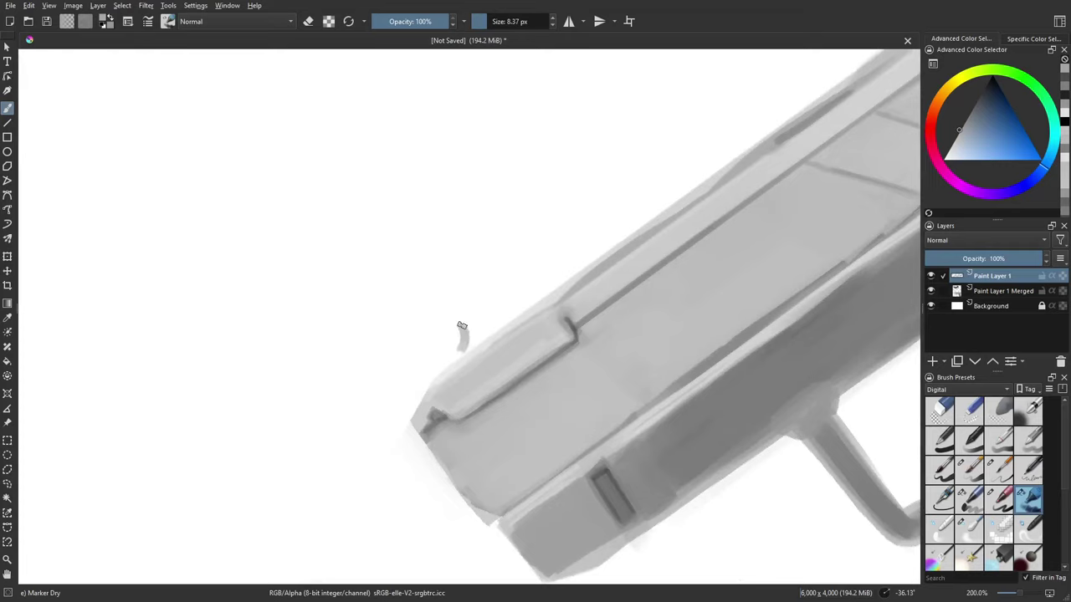
Step: Paint a small grey front sight above the slide's front end with an 8.37 px brush and trim its edges in eraser mode
{"action": "mouse_move", "coordinate": [462, 325]}
{"action": "left_mouse_down"}
{"action": "mouse_move", "coordinate": [479, 323]}
{"action": "mouse_move", "coordinate": [458, 352]}
{"action": "left_mouse_up"}
{"action": "left_click_drag", "start_coordinate": [495, 355], "coordinate": [478, 383]}
{"action": "key", "text": "e"}
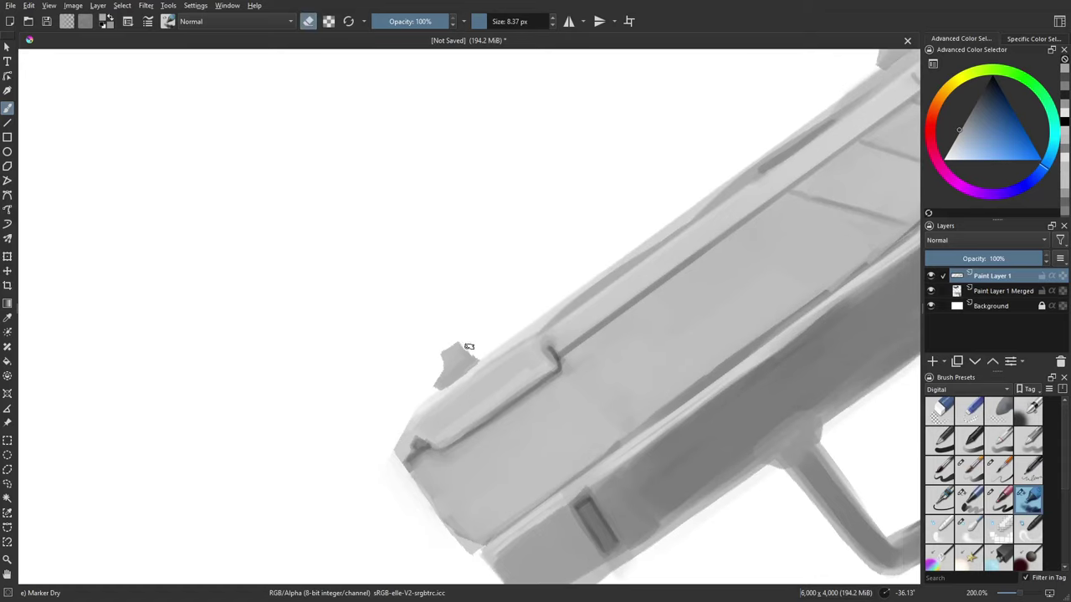
{"action": "key", "text": "e"}
Step: Sample a mid grey from the frame and even out the light area above the grip with 27.80 px strokes
{"action": "left_click_drag", "start_coordinate": [548, 409], "coordinate": [480, 343]}
{"action": "left_click_drag", "start_coordinate": [558, 357], "coordinate": [450, 357]}
{"action": "mouse_move", "coordinate": [550, 320]}
{"action": "left_mouse_down"}
{"action": "mouse_move", "coordinate": [466, 325]}
{"action": "mouse_move", "coordinate": [561, 271]}
{"action": "mouse_move", "coordinate": [478, 351]}
{"action": "mouse_move", "coordinate": [468, 332]}
{"action": "mouse_move", "coordinate": [495, 357]}
{"action": "mouse_move", "coordinate": [540, 371]}
{"action": "left_mouse_up"}
{"action": "left_click", "coordinate": [537, 371], "text": "ctrl"}
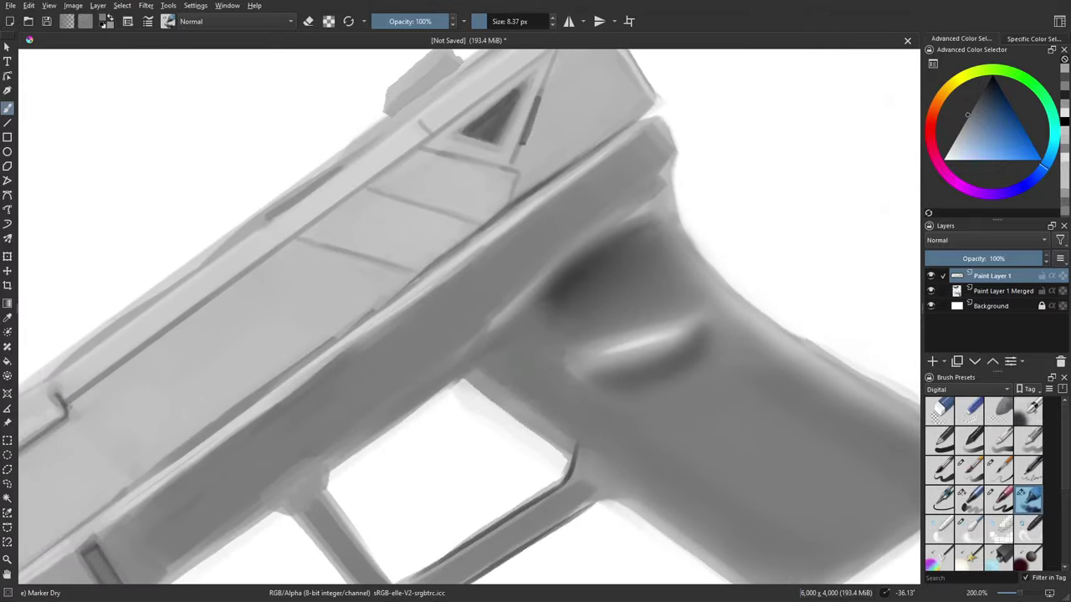
{"action": "left_click_drag", "start_coordinate": [481, 334], "coordinate": [502, 335]}
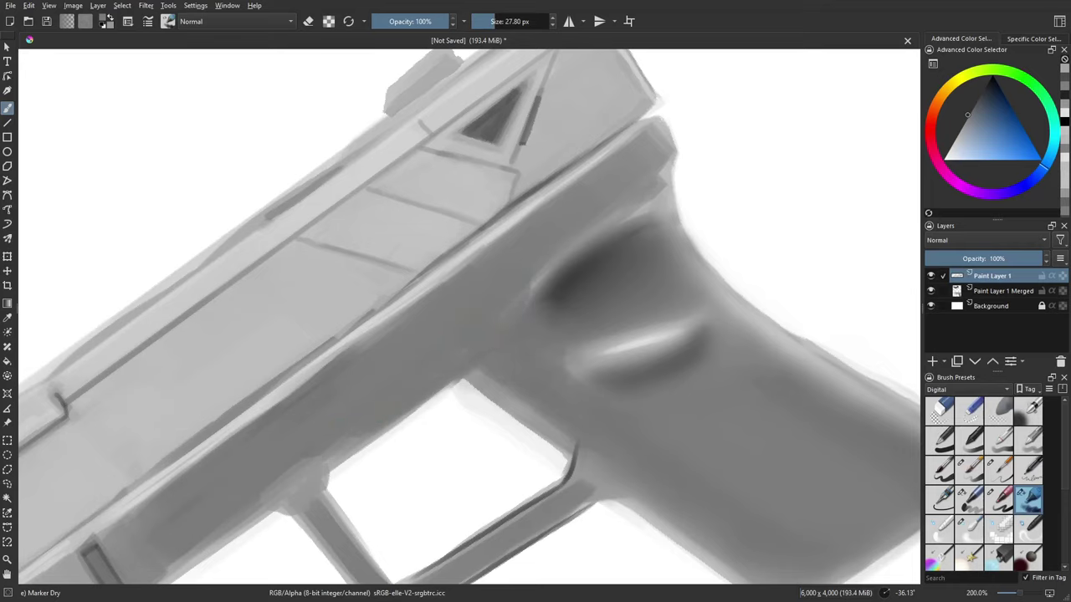
Step: Paint a soft grey edge band around the trigger opening's frame and grip sides with 21.98 px strokes, resampling grey from the frame
{"action": "left_click_drag", "start_coordinate": [737, 393], "coordinate": [565, 425]}
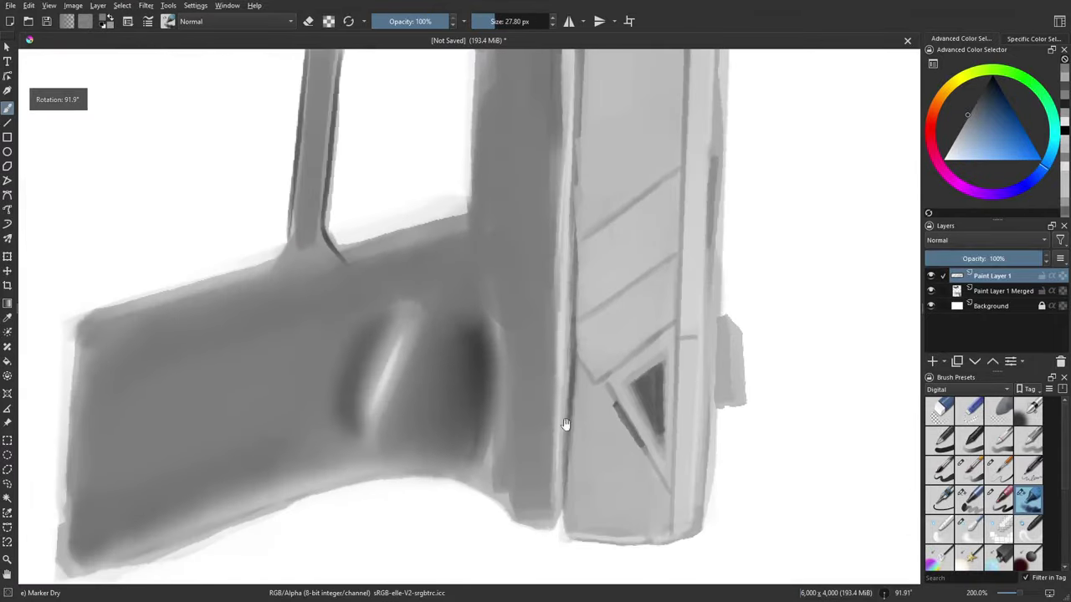
{"action": "scroll", "coordinate": [565, 424], "scroll_direction": "up", "scroll_amount": 5}
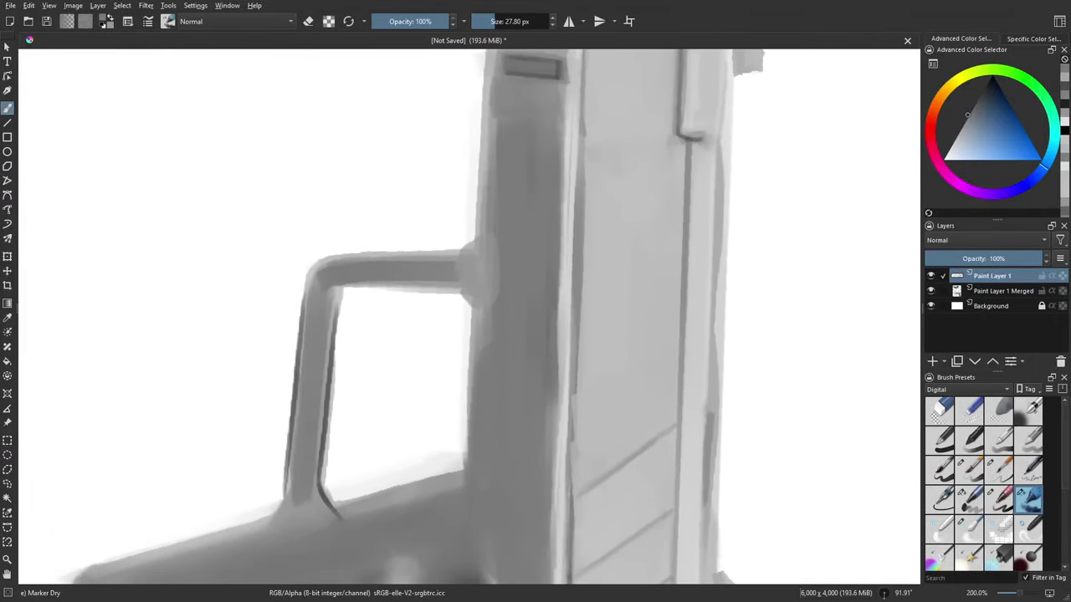
{"action": "scroll", "coordinate": [485, 338], "scroll_direction": "down", "scroll_amount": 2}
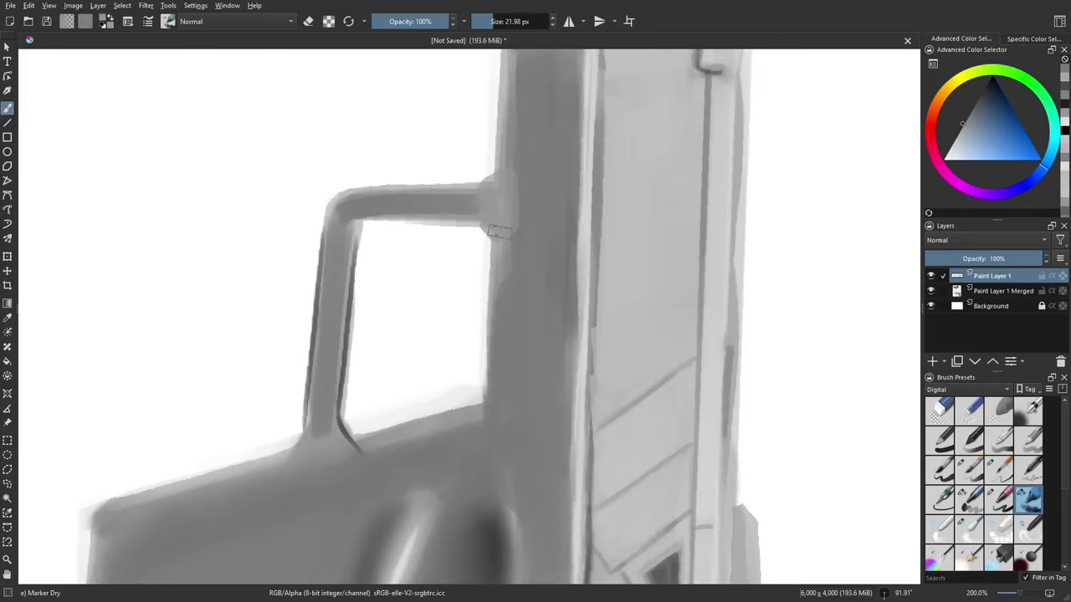
{"action": "left_click_drag", "start_coordinate": [471, 394], "coordinate": [588, 256]}
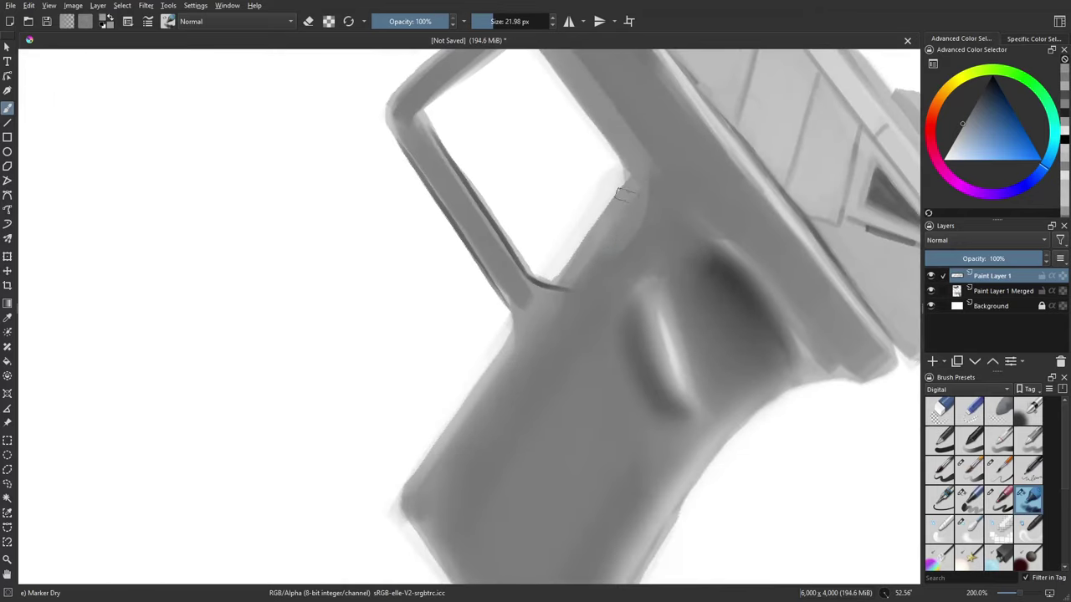
{"action": "left_click", "coordinate": [609, 287], "text": "ctrl"}
{"action": "left_click_drag", "start_coordinate": [609, 247], "coordinate": [633, 203]}
{"action": "left_click_drag", "start_coordinate": [566, 353], "coordinate": [593, 295]}
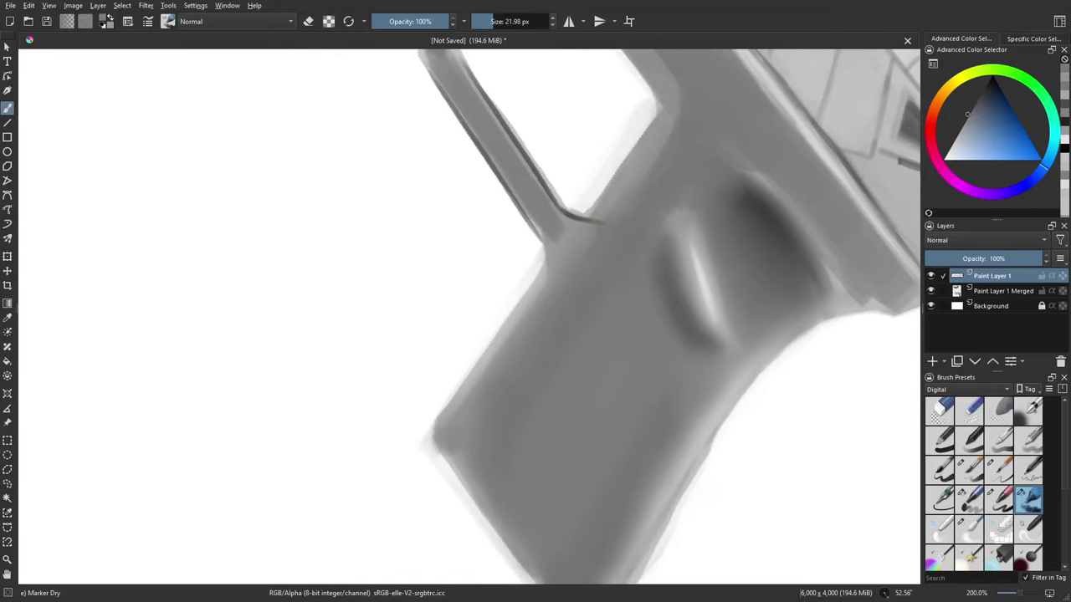
Step: Sample a dark grey and paint a long shadow in the upper grip hollow, extending towards the trigger opening and rear edge
{"action": "left_click_drag", "start_coordinate": [778, 200], "coordinate": [531, 419]}
{"action": "left_click", "coordinate": [531, 419], "text": "ctrl"}
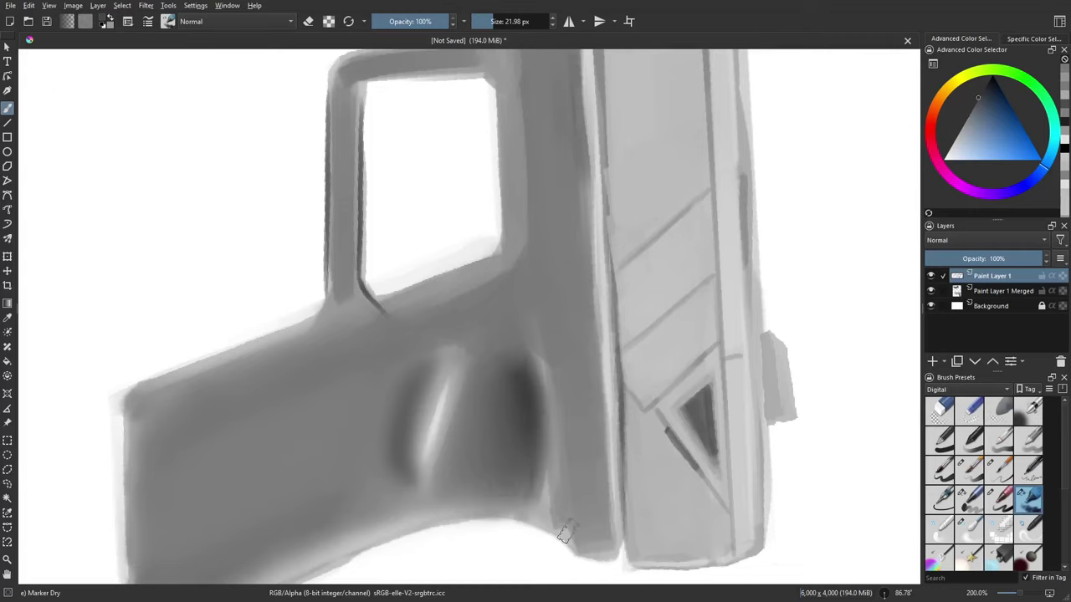
{"action": "mouse_move", "coordinate": [560, 523]}
{"action": "left_mouse_down"}
{"action": "mouse_move", "coordinate": [540, 357]}
{"action": "mouse_move", "coordinate": [541, 393]}
{"action": "mouse_move", "coordinate": [553, 366]}
{"action": "mouse_move", "coordinate": [535, 358]}
{"action": "mouse_move", "coordinate": [555, 527]}
{"action": "mouse_move", "coordinate": [535, 343]}
{"action": "mouse_move", "coordinate": [535, 472]}
{"action": "mouse_move", "coordinate": [556, 506]}
{"action": "left_mouse_up"}
{"action": "left_click_drag", "start_coordinate": [523, 430], "coordinate": [514, 437]}
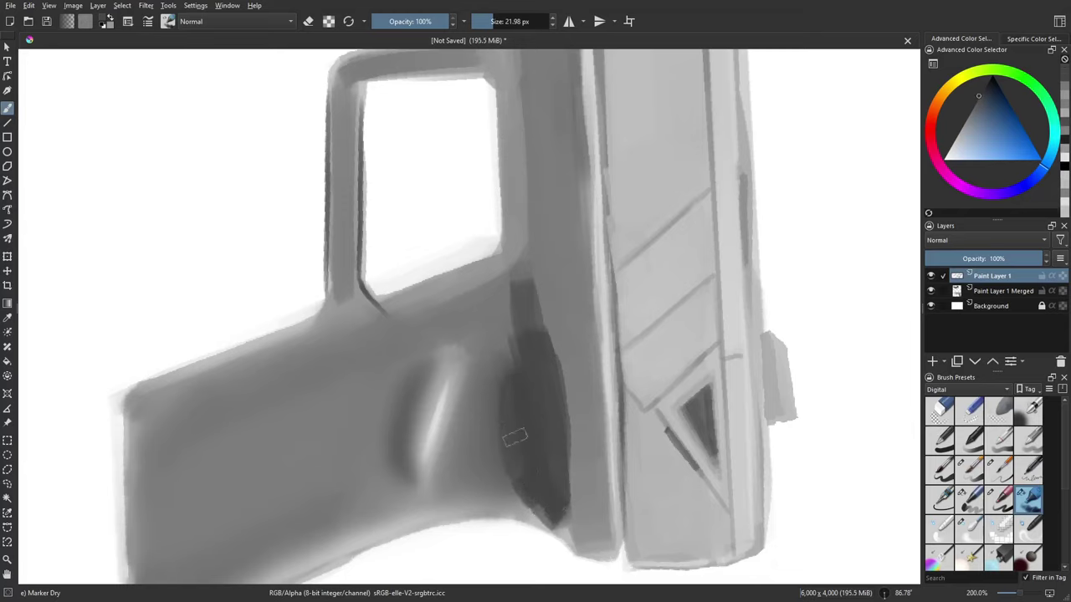
{"action": "left_click_drag", "start_coordinate": [519, 335], "coordinate": [525, 416]}
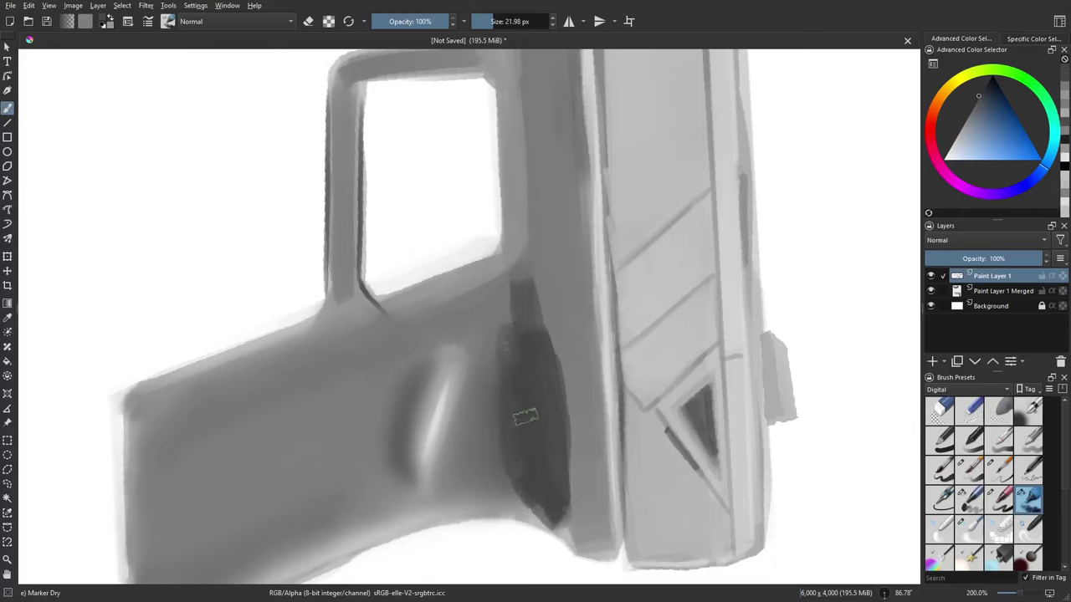
Step: Blend the dark grip shadow into the surrounding frame with Blender Blur at 13% opacity, varying the brush size up to 52.14 px
{"action": "left_click", "coordinate": [967, 530]}
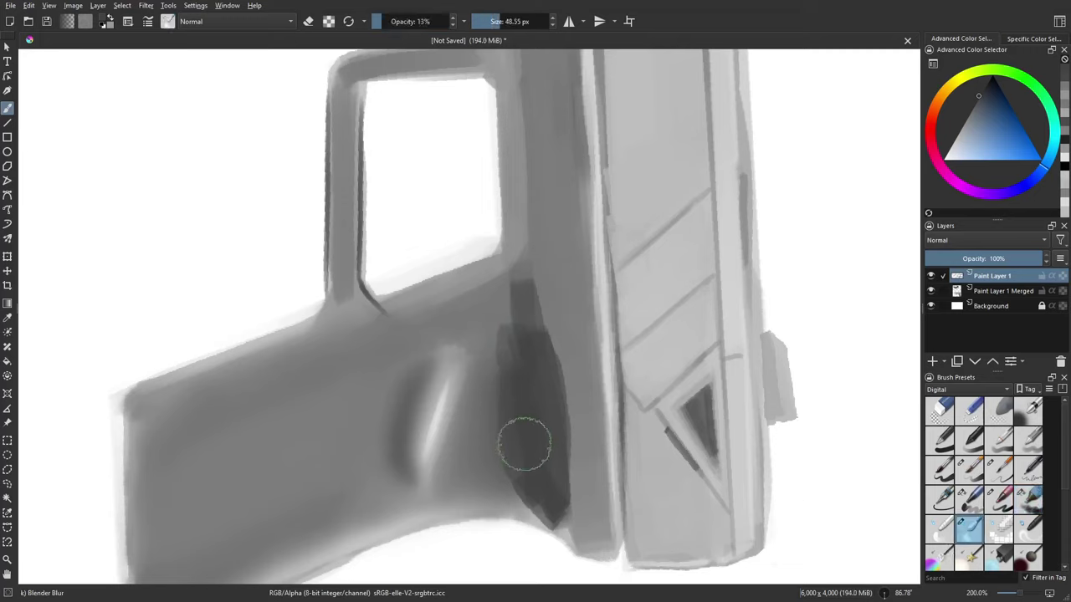
{"action": "mouse_move", "coordinate": [525, 444]}
{"action": "left_mouse_down"}
{"action": "mouse_move", "coordinate": [508, 369]}
{"action": "mouse_move", "coordinate": [512, 350]}
{"action": "mouse_move", "coordinate": [510, 398]}
{"action": "mouse_move", "coordinate": [518, 342]}
{"action": "mouse_move", "coordinate": [518, 451]}
{"action": "mouse_move", "coordinate": [534, 467]}
{"action": "mouse_move", "coordinate": [528, 316]}
{"action": "mouse_move", "coordinate": [513, 299]}
{"action": "mouse_move", "coordinate": [524, 302]}
{"action": "mouse_move", "coordinate": [518, 383]}
{"action": "mouse_move", "coordinate": [541, 494]}
{"action": "mouse_move", "coordinate": [527, 469]}
{"action": "mouse_move", "coordinate": [536, 432]}
{"action": "mouse_move", "coordinate": [553, 500]}
{"action": "left_mouse_up"}
{"action": "key", "text": "["}
{"action": "key", "text": "["}
{"action": "key", "text": "["}
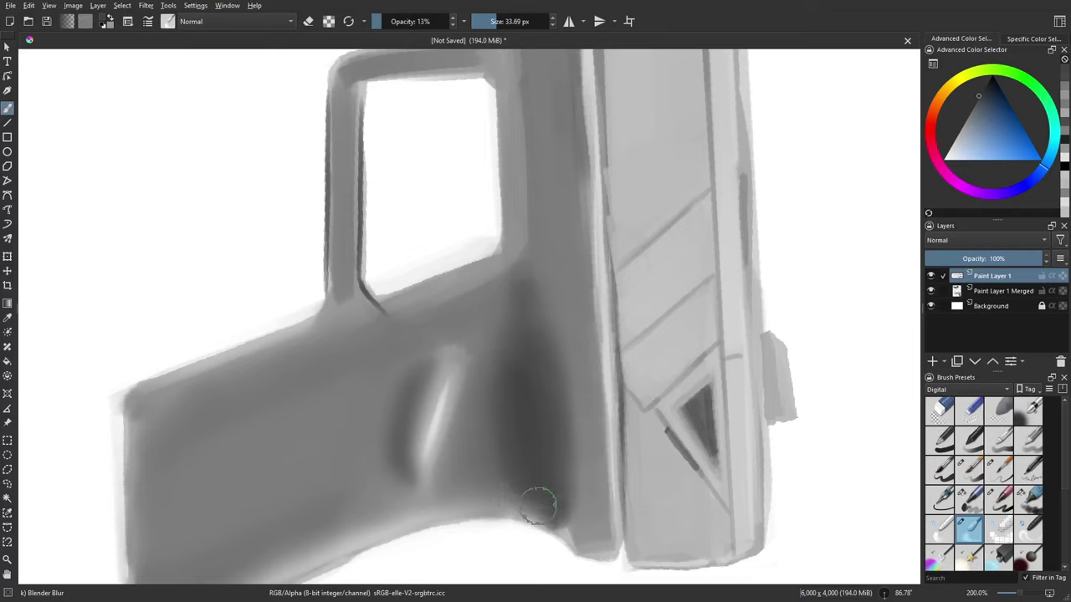
{"action": "key", "text": "bracketright"}
{"action": "key", "text": "bracketright"}
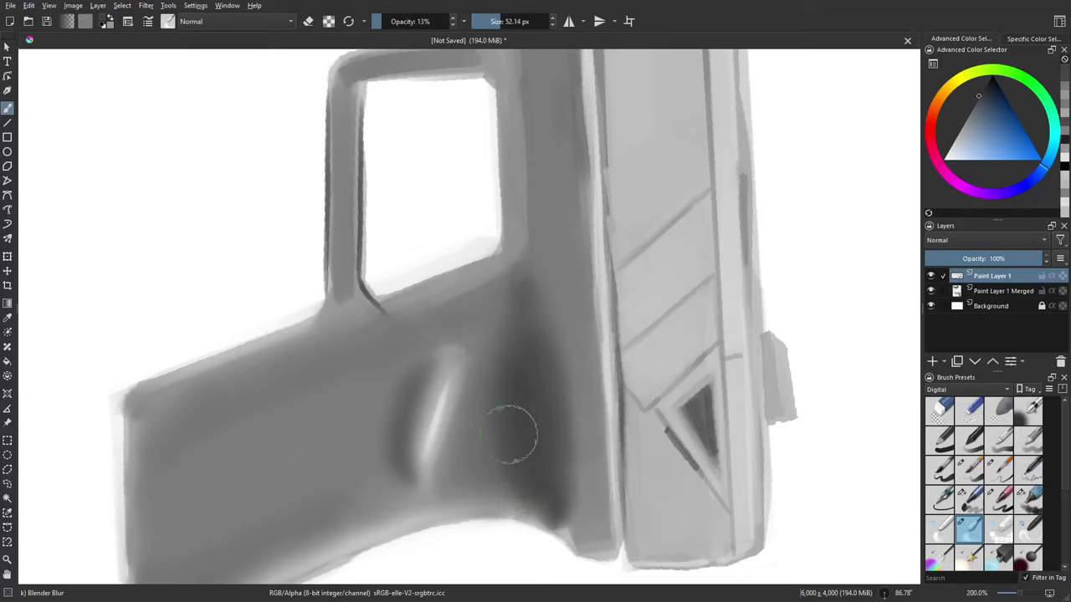
{"action": "mouse_move", "coordinate": [568, 514]}
{"action": "left_mouse_down"}
{"action": "mouse_move", "coordinate": [551, 511]}
{"action": "mouse_move", "coordinate": [560, 528]}
{"action": "left_mouse_up"}
{"action": "left_click_drag", "start_coordinate": [556, 491], "coordinate": [542, 452]}
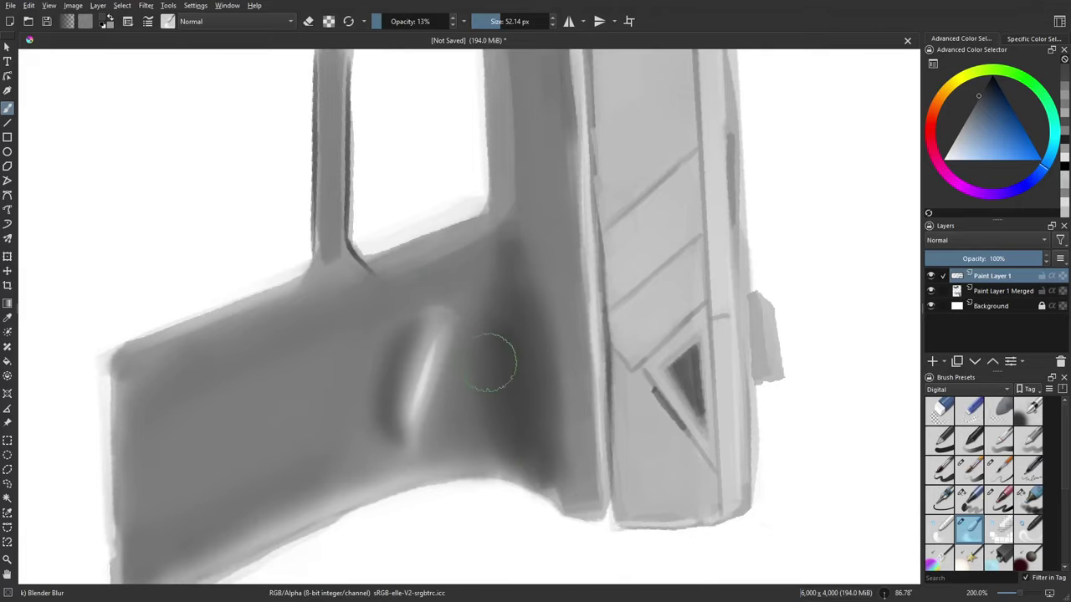
Step: Switch to the Eraser Soft brush at 60 px for the grip area
{"action": "key", "text": "e"}
{"action": "key", "text": "e"}
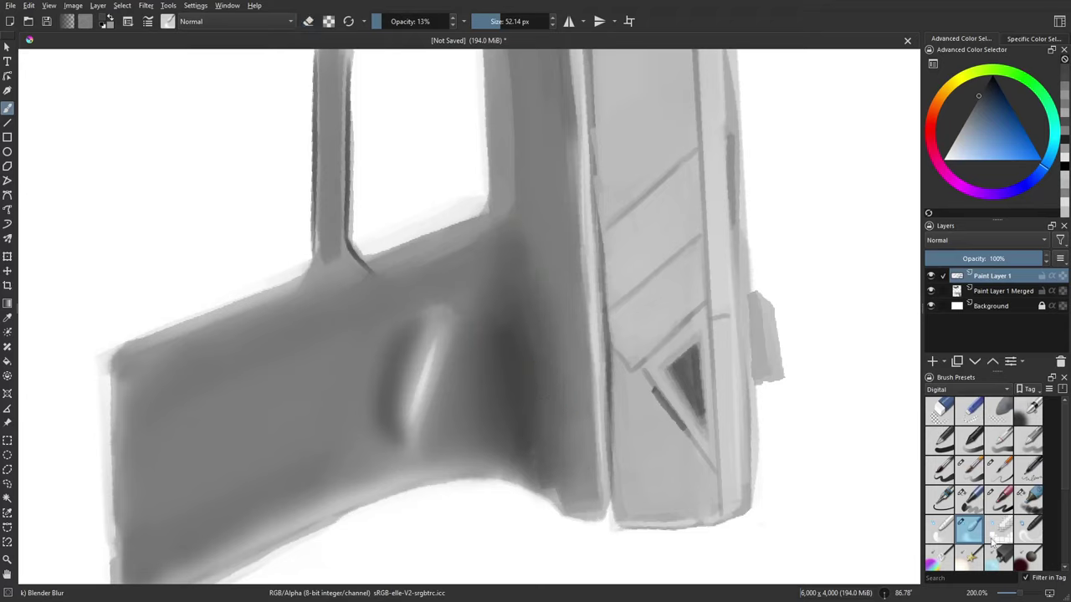
{"action": "left_click", "coordinate": [1001, 408]}
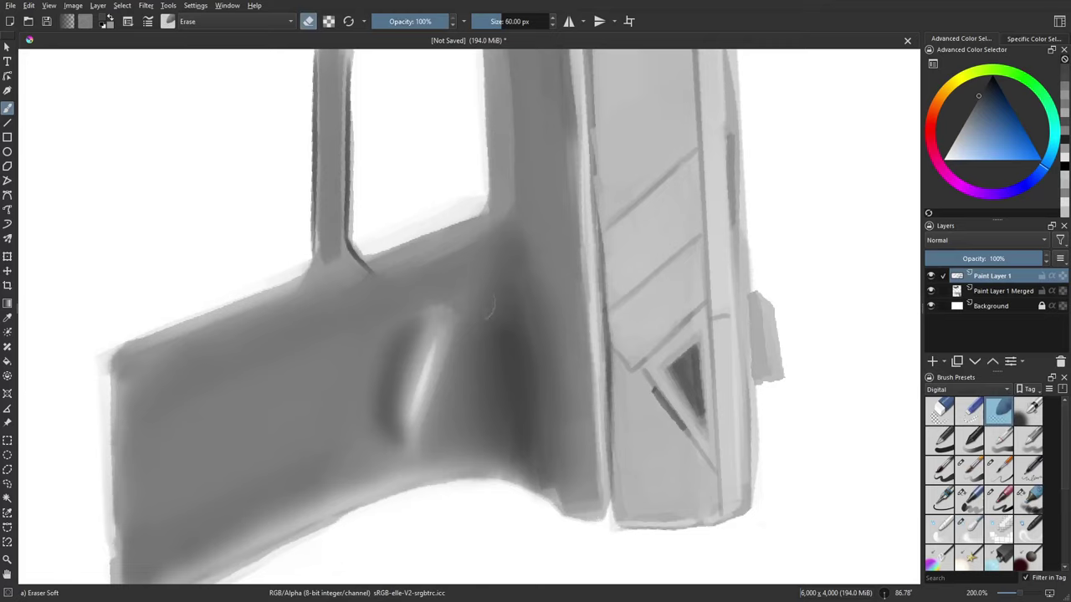